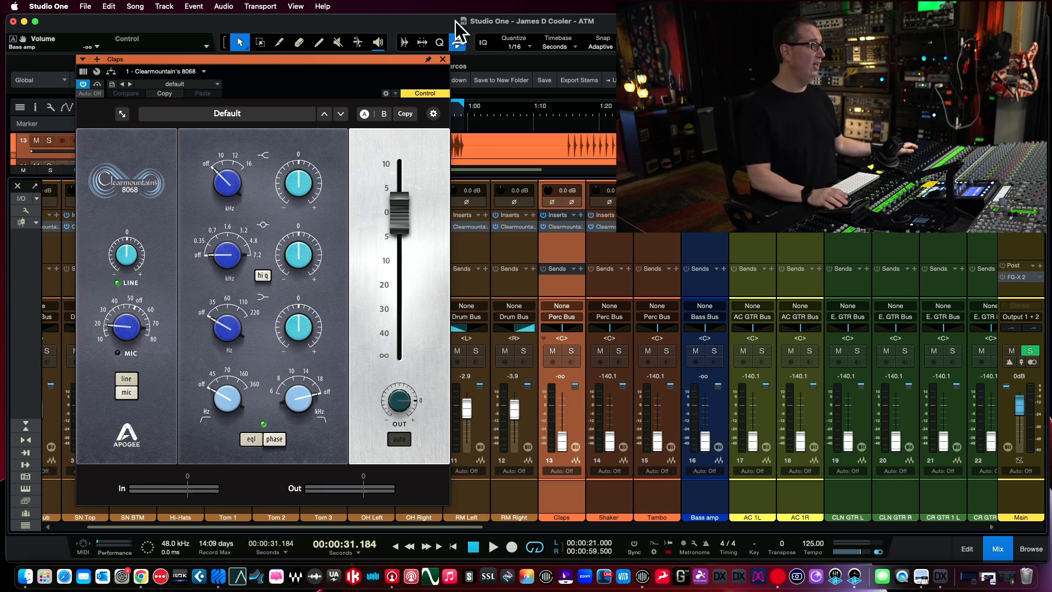
Examine the line and mic input, filter and EQ band controls of the Clearmountain's 8068 plug-in on the Claps channel
drag(317, 60, 317, 57)
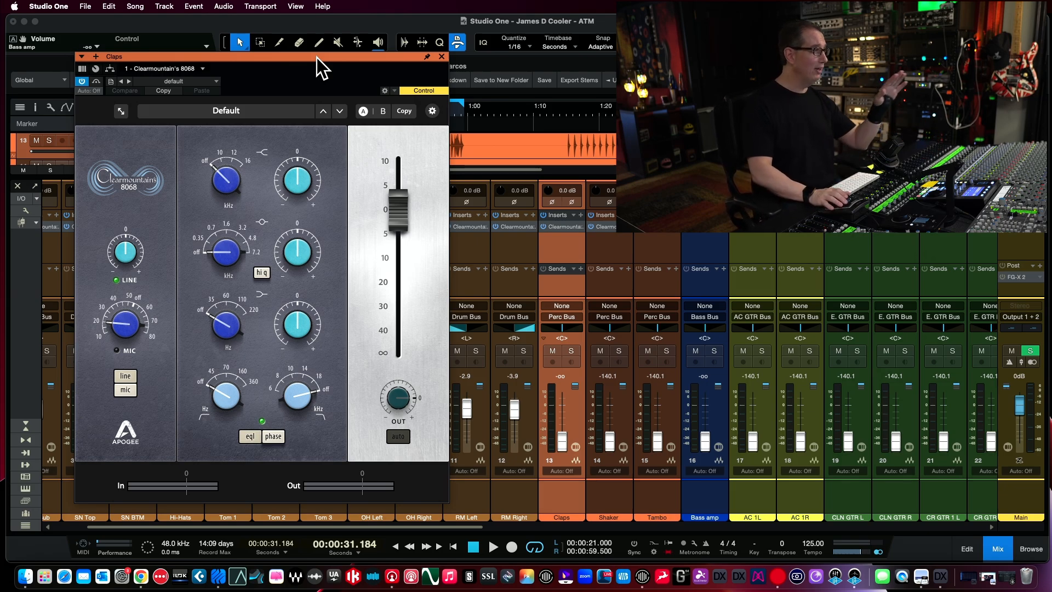
drag(305, 59, 309, 54)
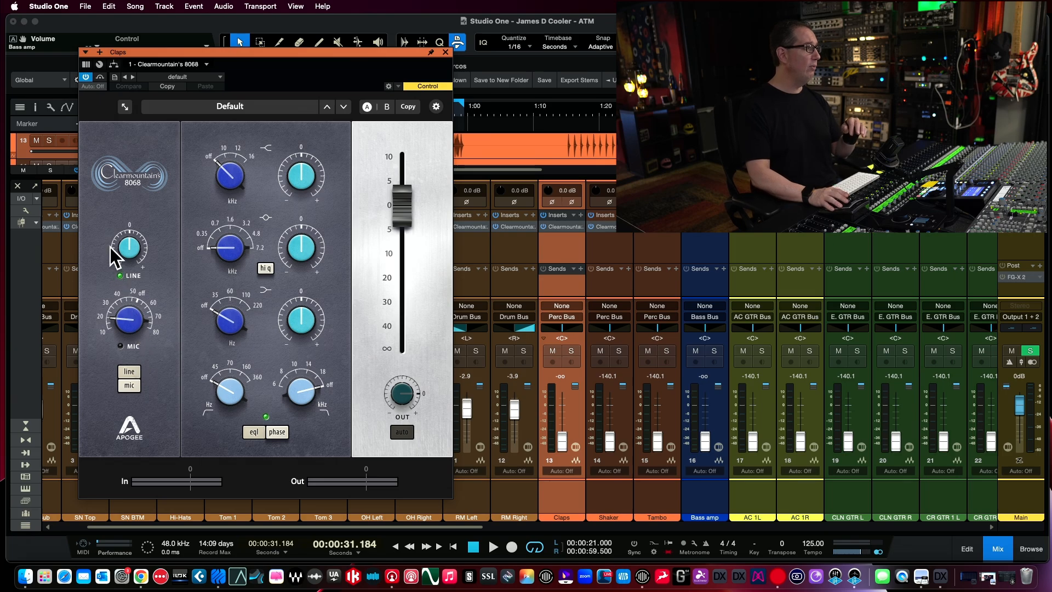
mouse_move(125, 242)
mouse_move(138, 340)
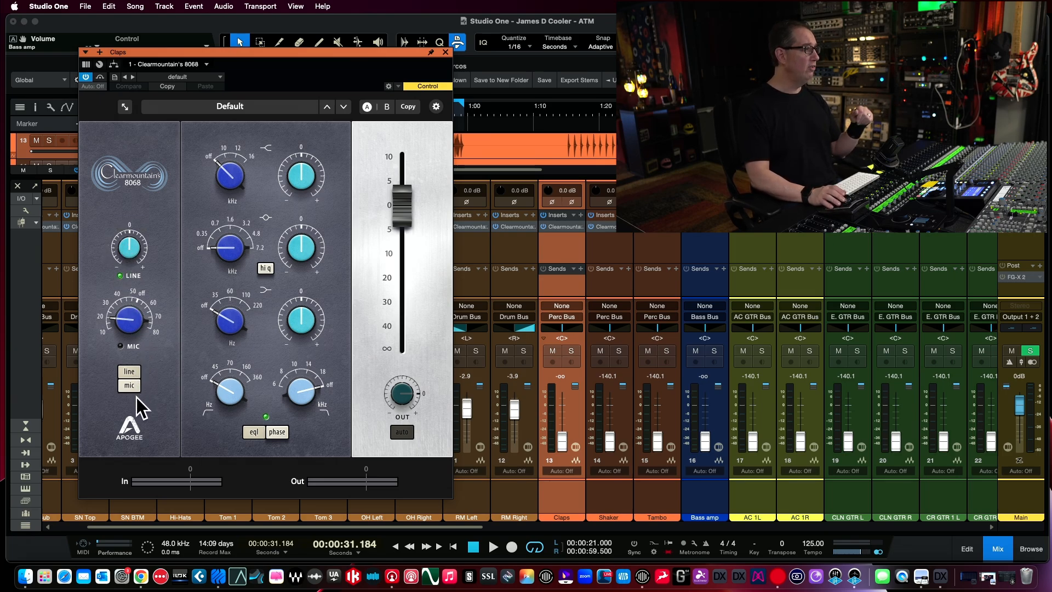
mouse_move(292, 392)
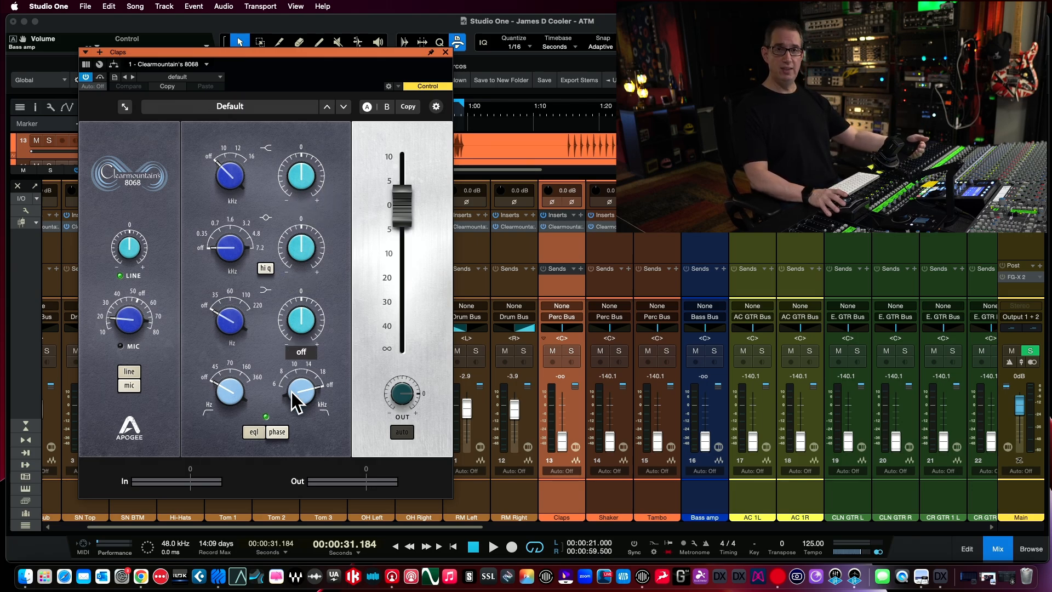
mouse_move(226, 203)
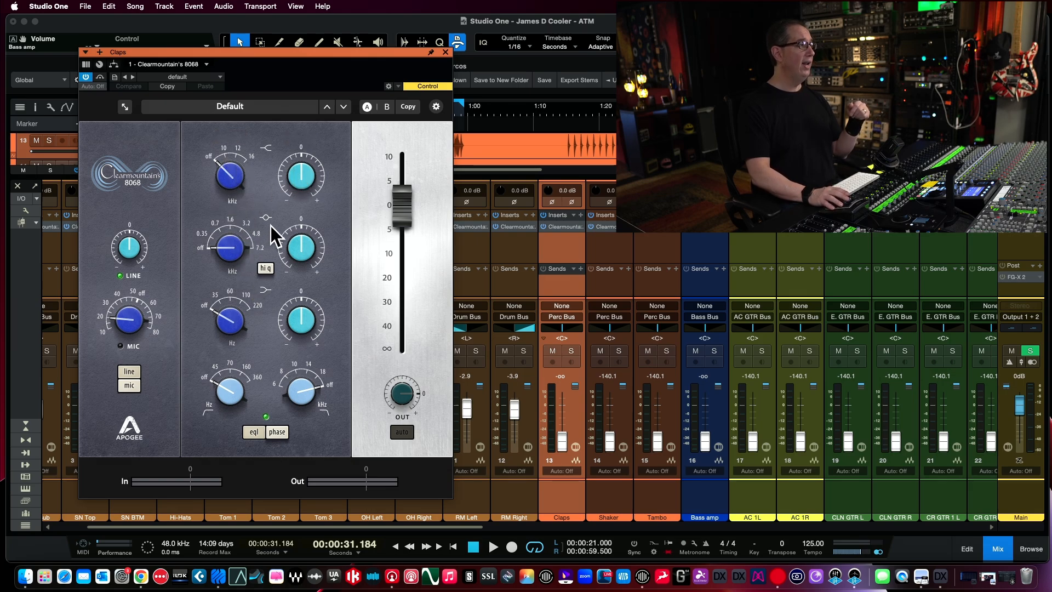
mouse_move(255, 236)
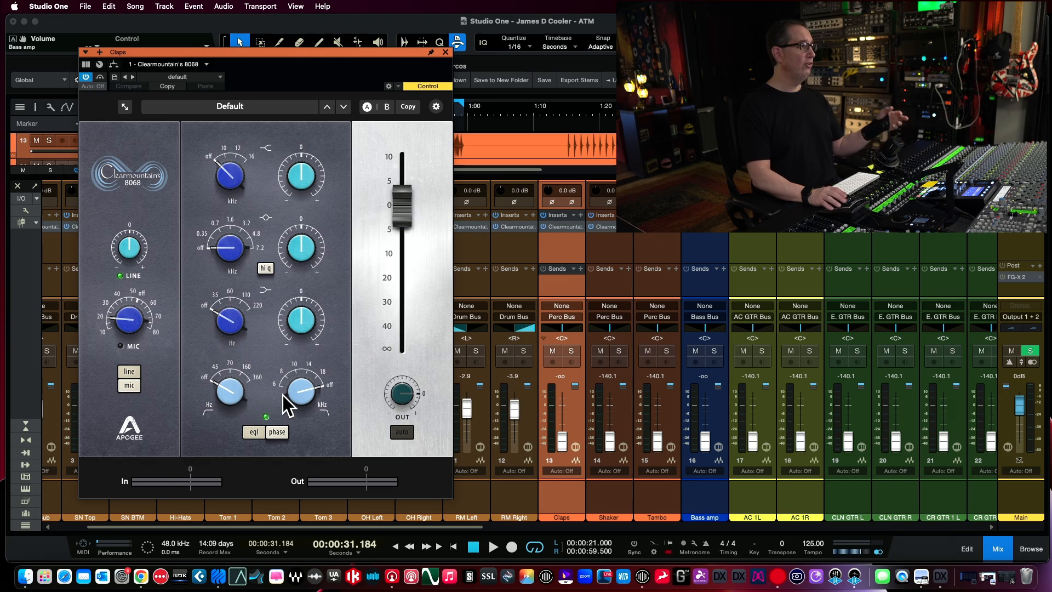
Try the plug-in's EQ switch and pull its fader down, resetting the fader to 0 dB
click(282, 431)
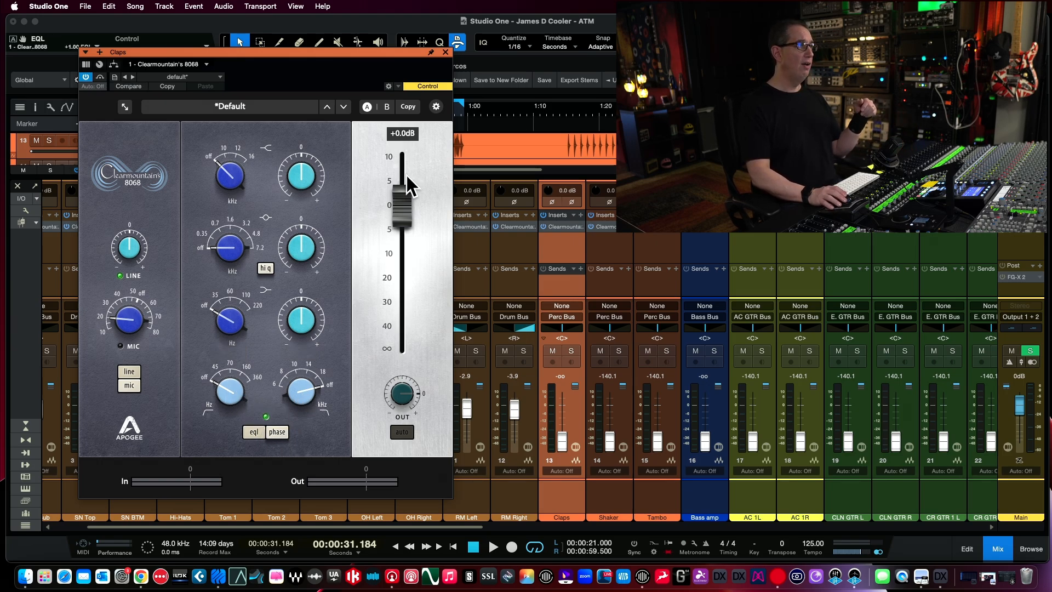
drag(404, 196, 400, 276)
double_click(400, 277)
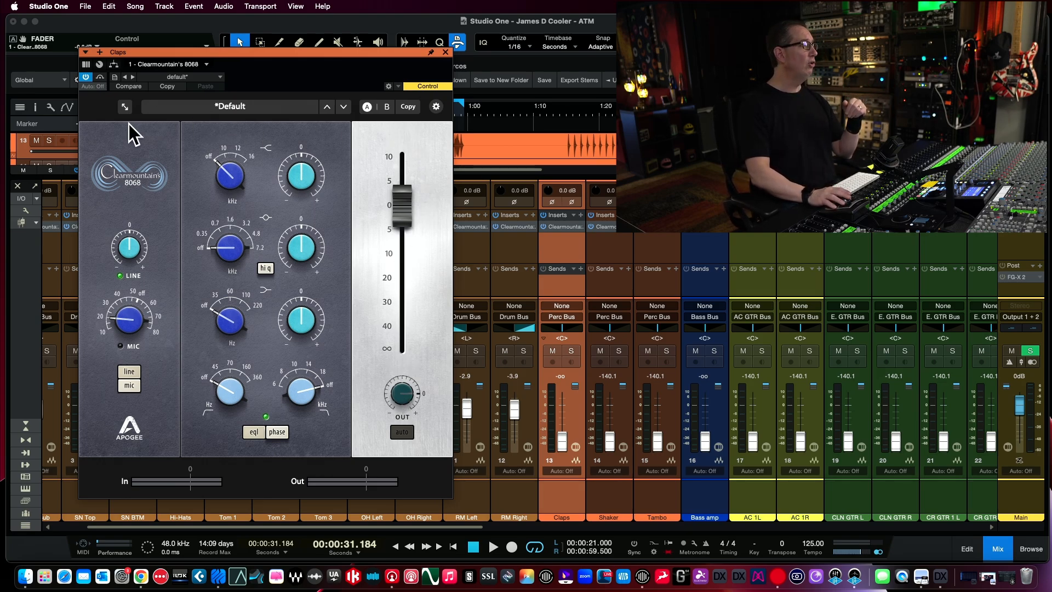
Examine the plug-in's window size choices and its oversampling and value display options, and close them unchanged
click(125, 108)
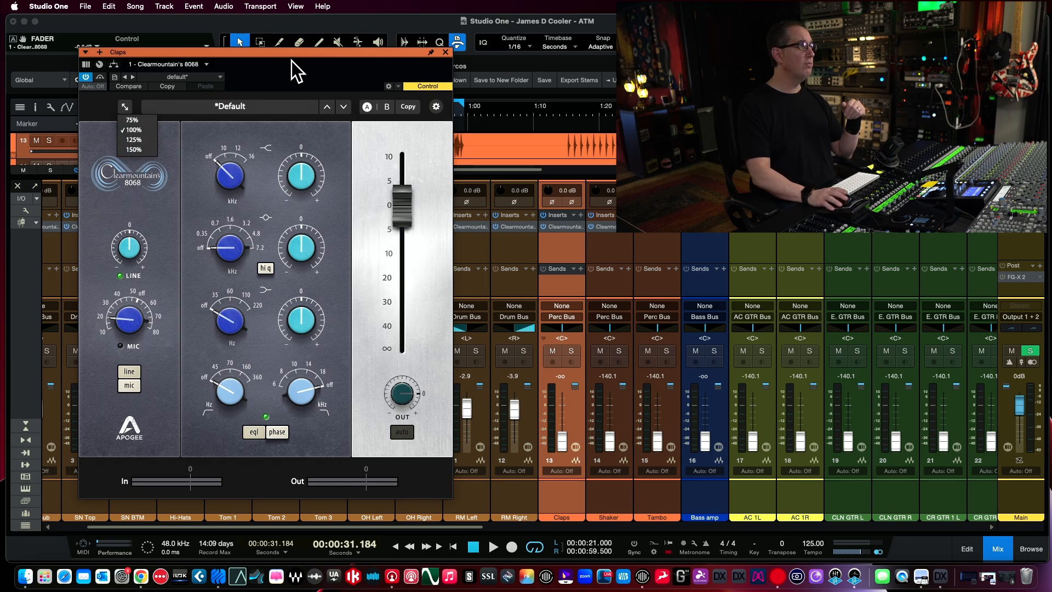
click(436, 107)
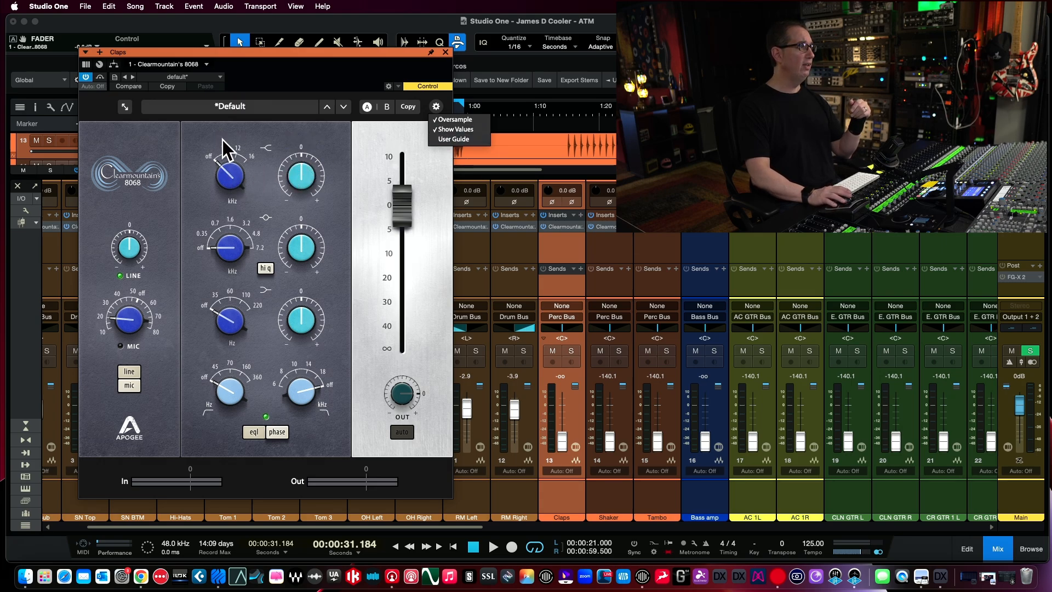
click(399, 136)
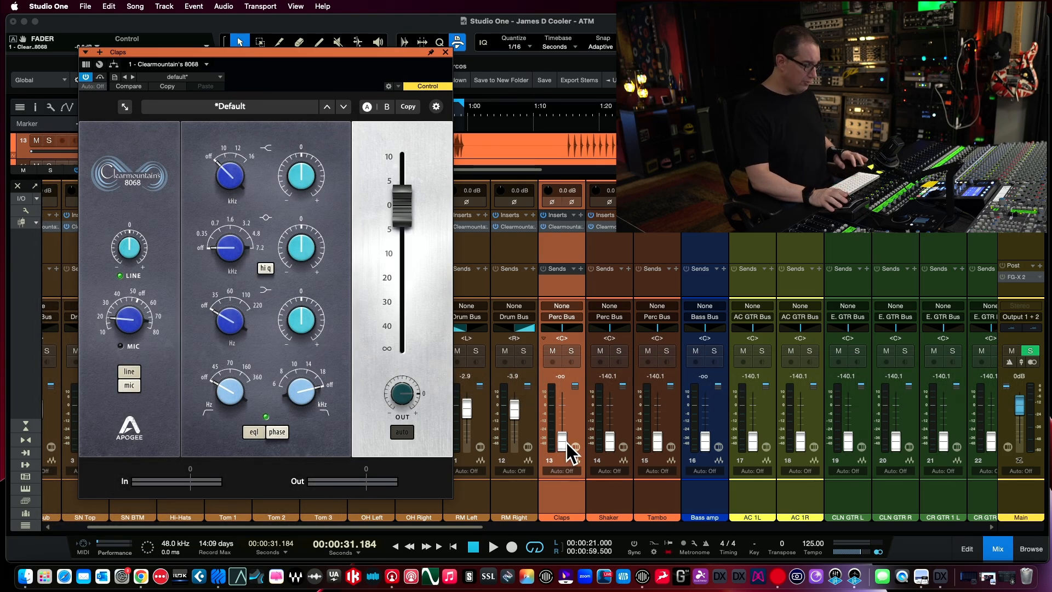
Bring up the Claps channel fader, play the song and set the channel level to -5.8 dB
super+click(567, 443)
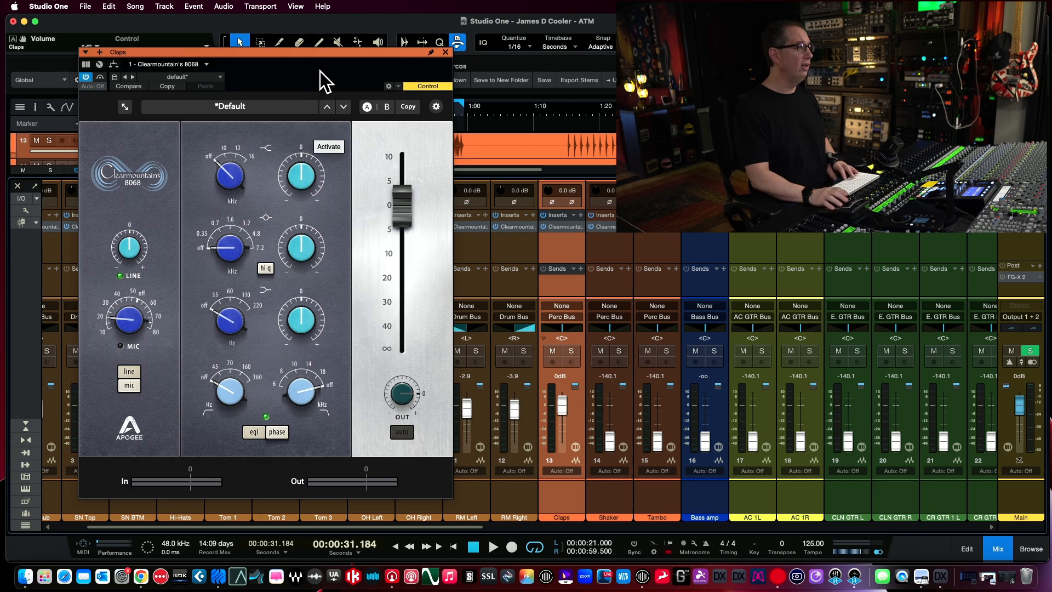
key(space)
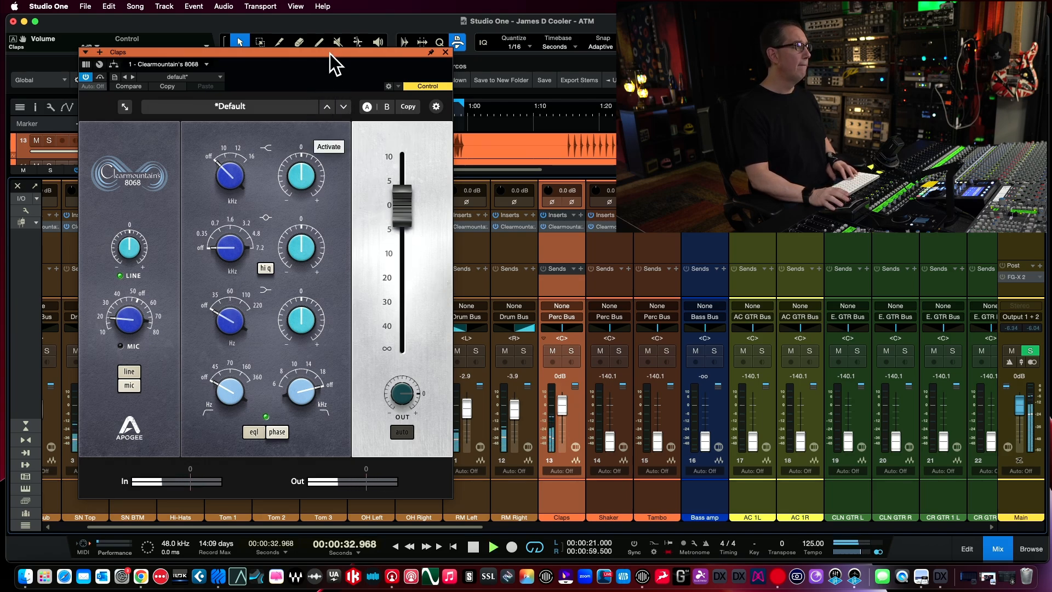
drag(330, 54, 331, 62)
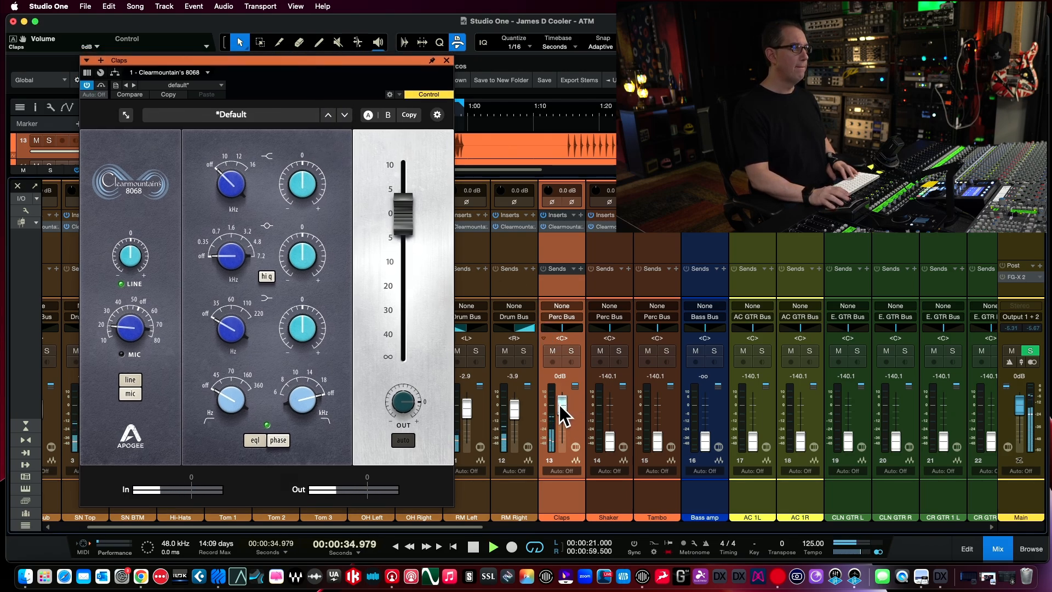
drag(561, 410, 561, 412)
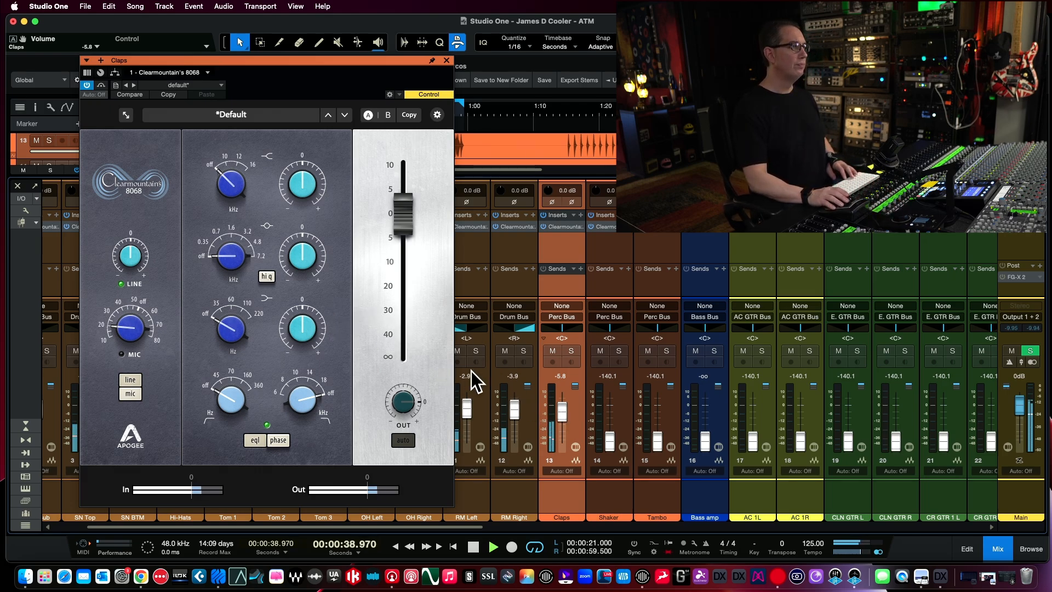
Solo the Claps channel and set the plug-in's high-pass filter to 160 Hz
click(570, 352)
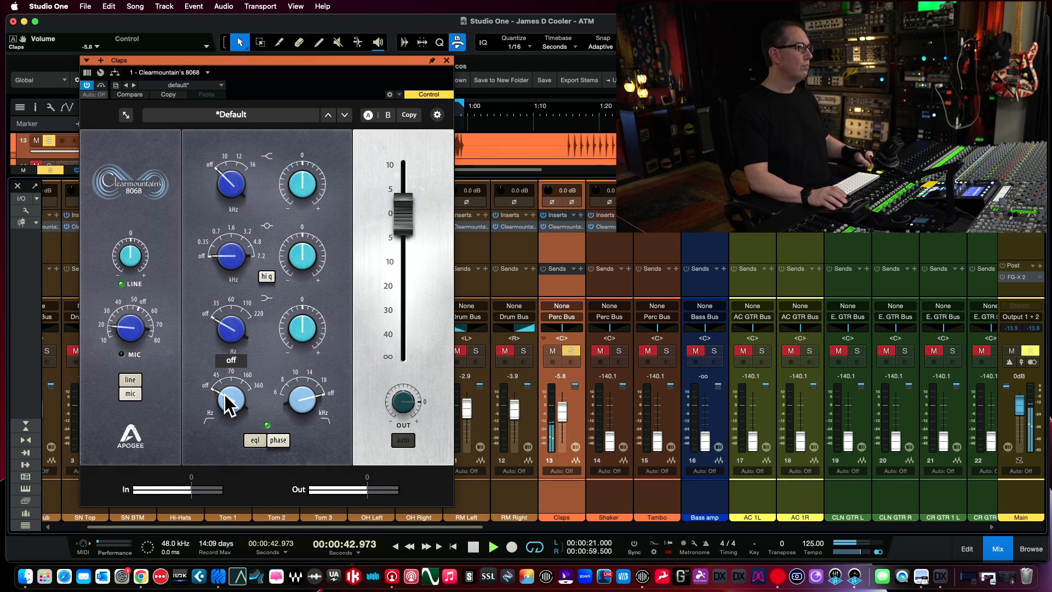
drag(224, 394, 251, 304)
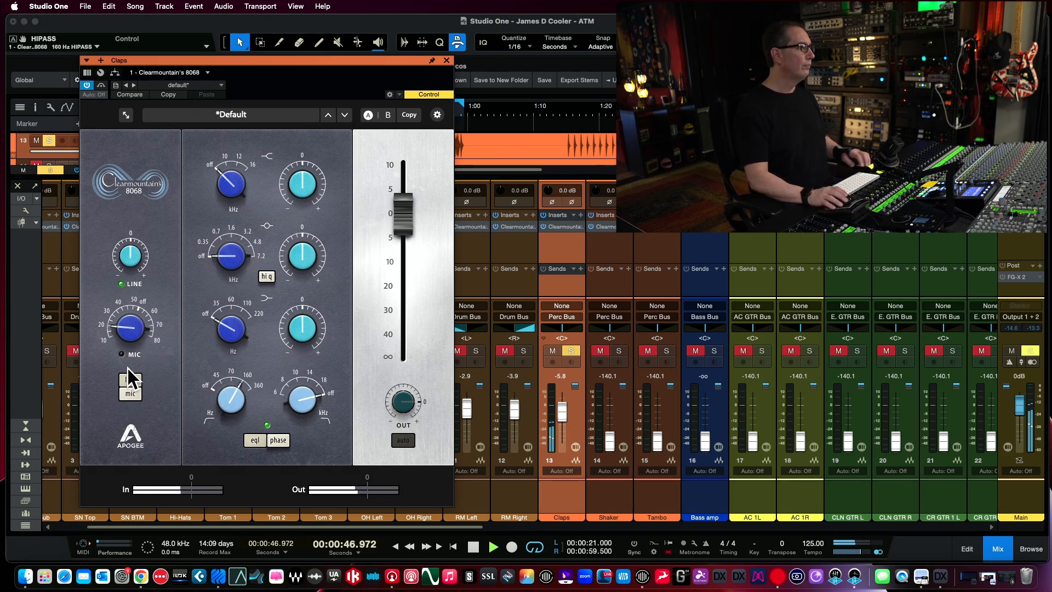
Switch the plug-in's input to mic and set the mic gain to +40 dB, auditioning it with playback
click(132, 392)
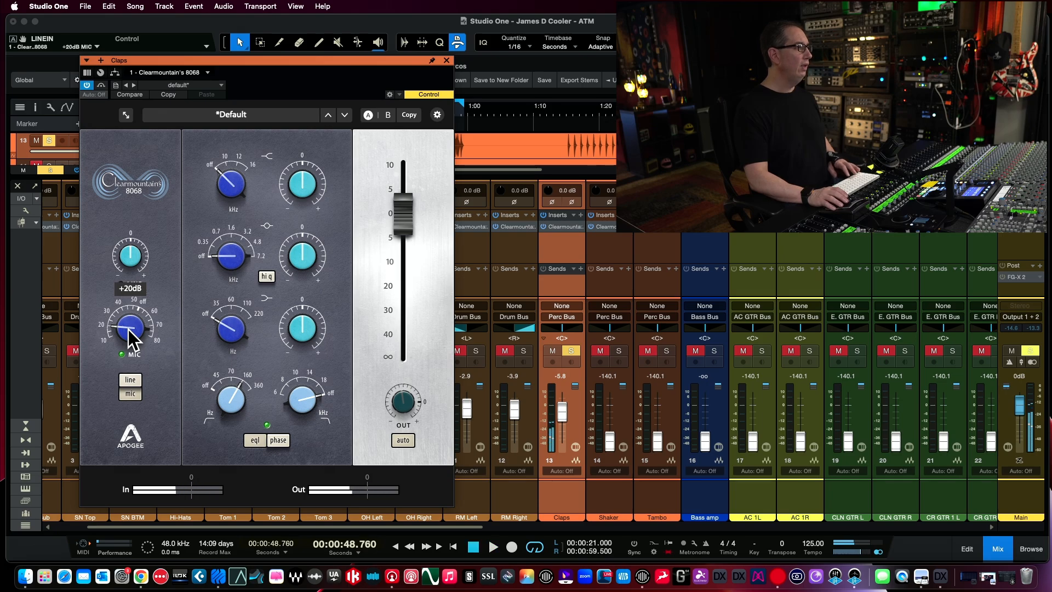
drag(128, 330, 128, 259)
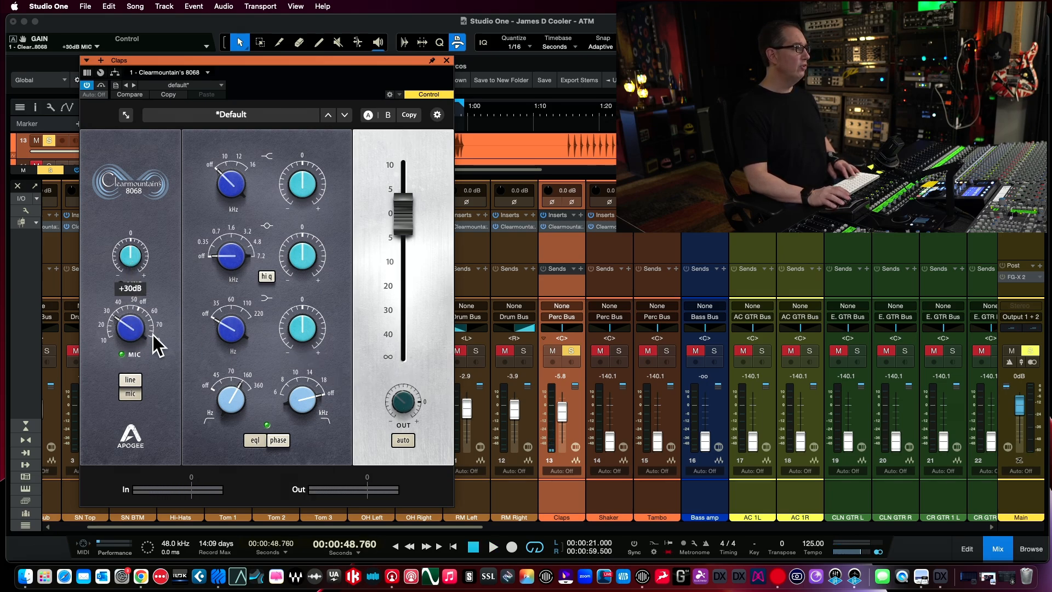
key(space)
drag(130, 332, 136, 317)
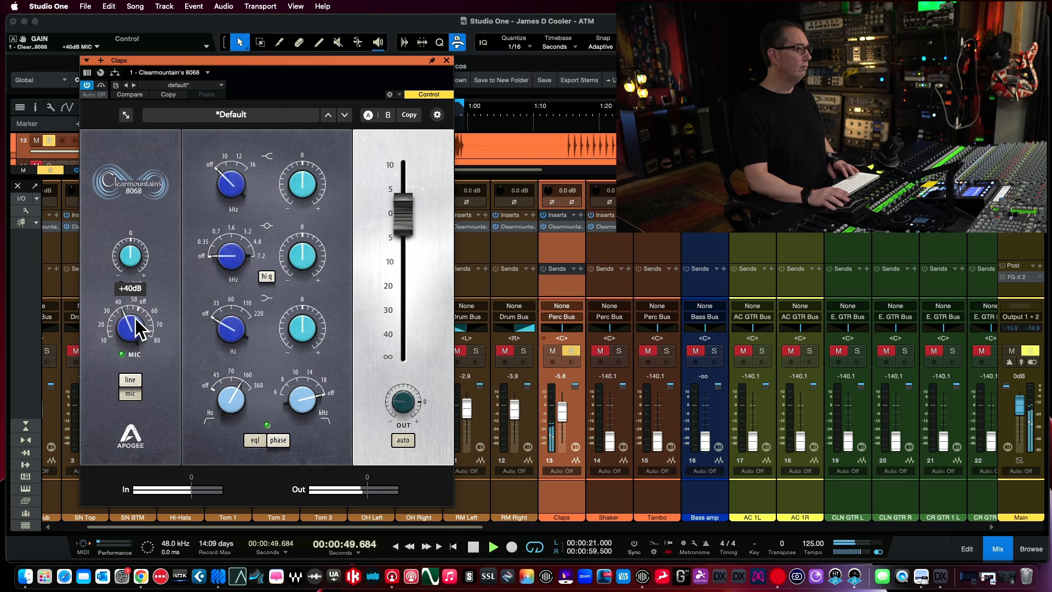
key(space)
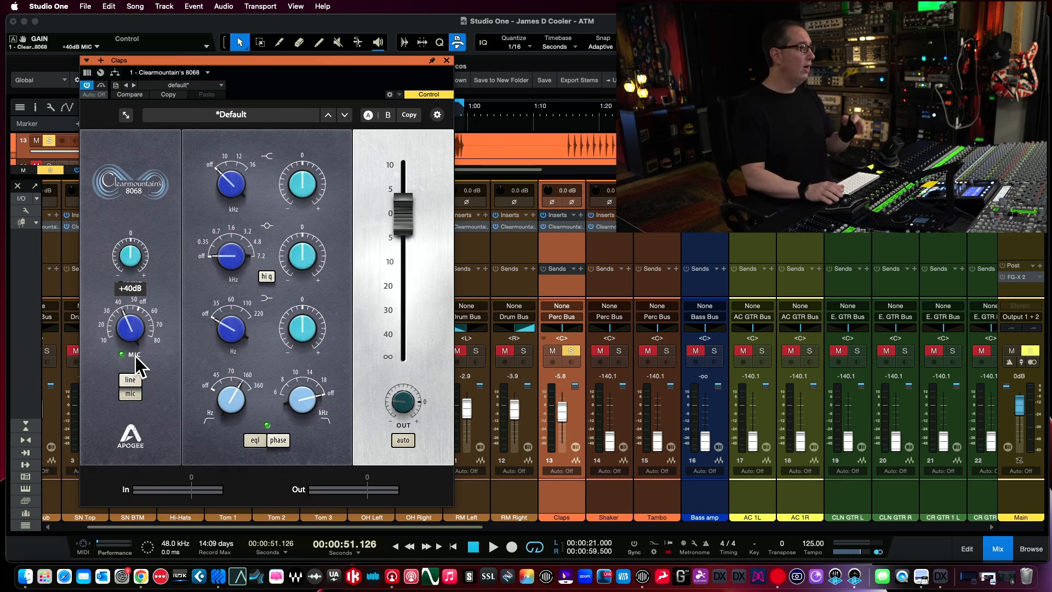
Turn the plug-in's auto output gain off and back on
mouse_move(133, 253)
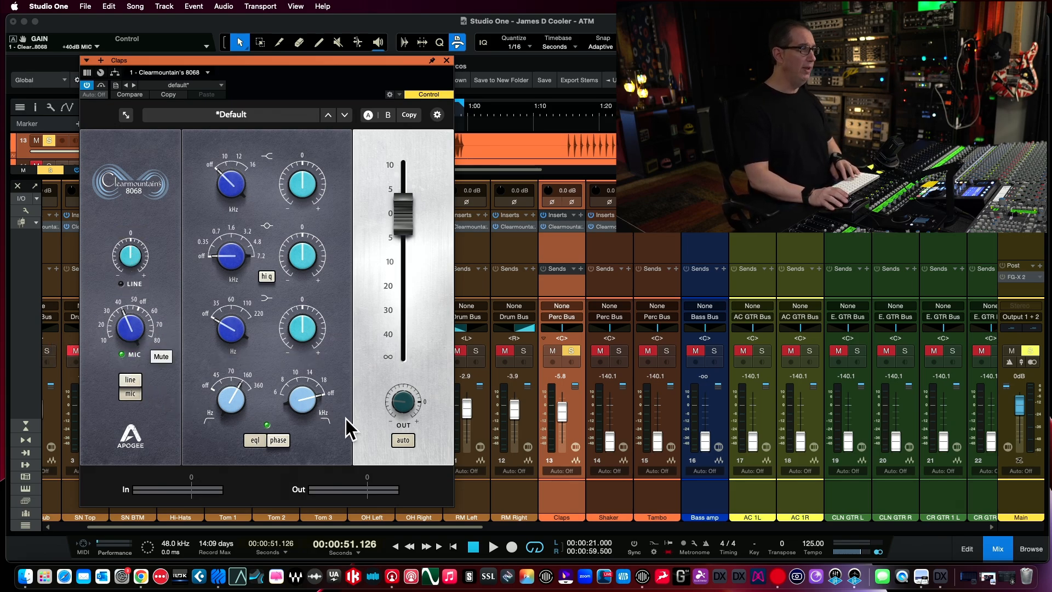
click(399, 443)
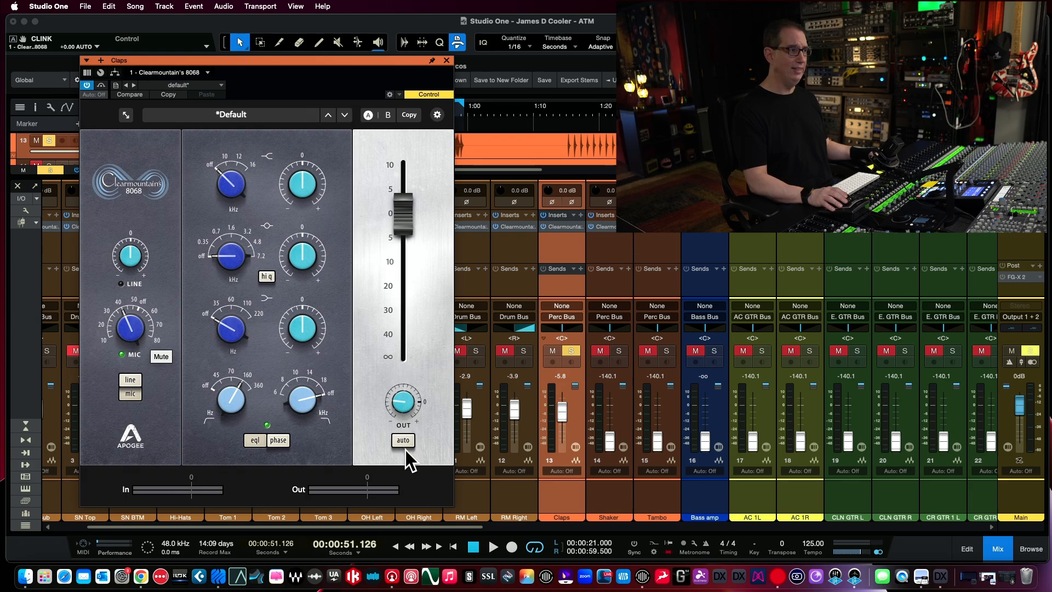
click(404, 441)
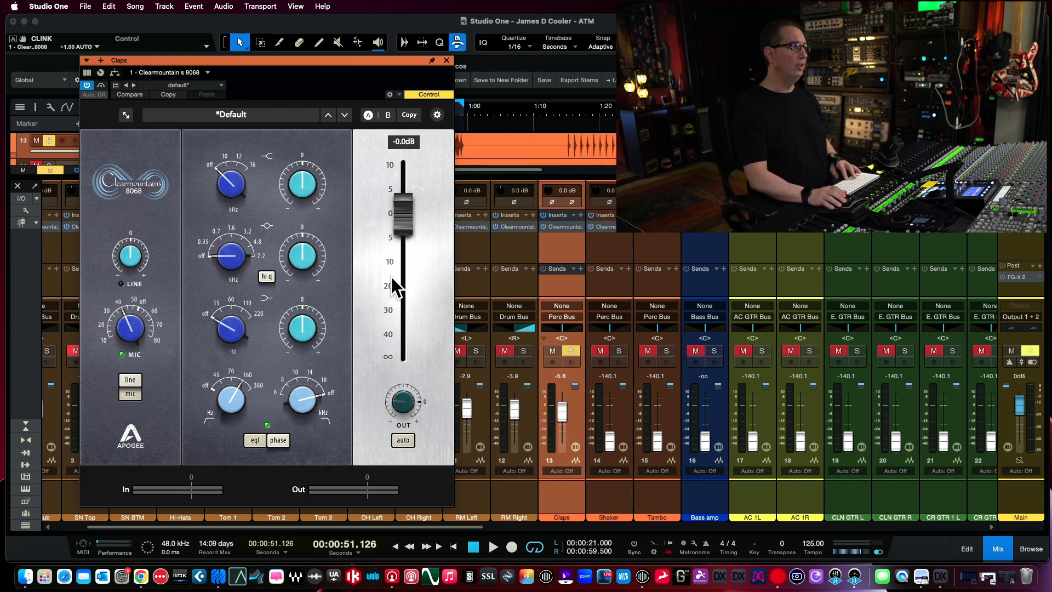
Resume playback and set the high EQ band to 12 kHz with +3.0 dB gain
key(space)
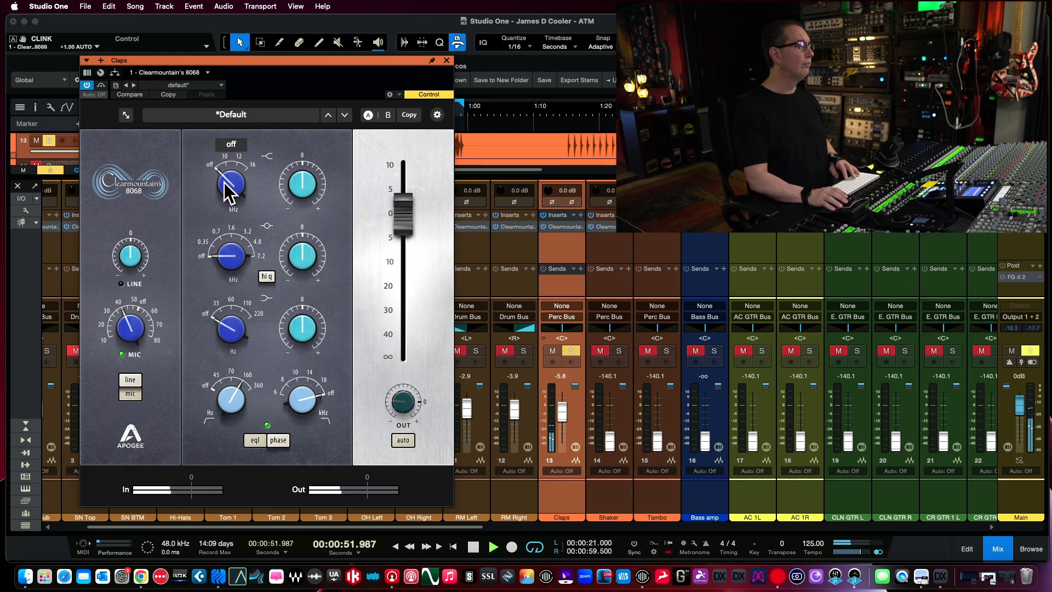
drag(225, 182, 235, 113)
drag(289, 169, 295, 164)
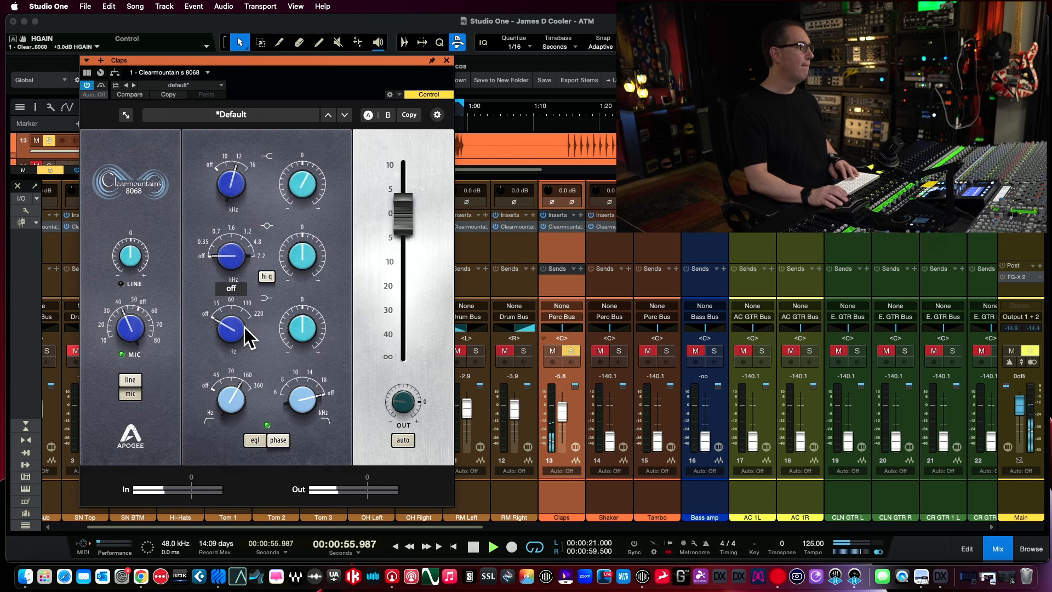
Set the low EQ band to 110 Hz with +9.4 dB gain and save the song
drag(234, 332, 240, 250)
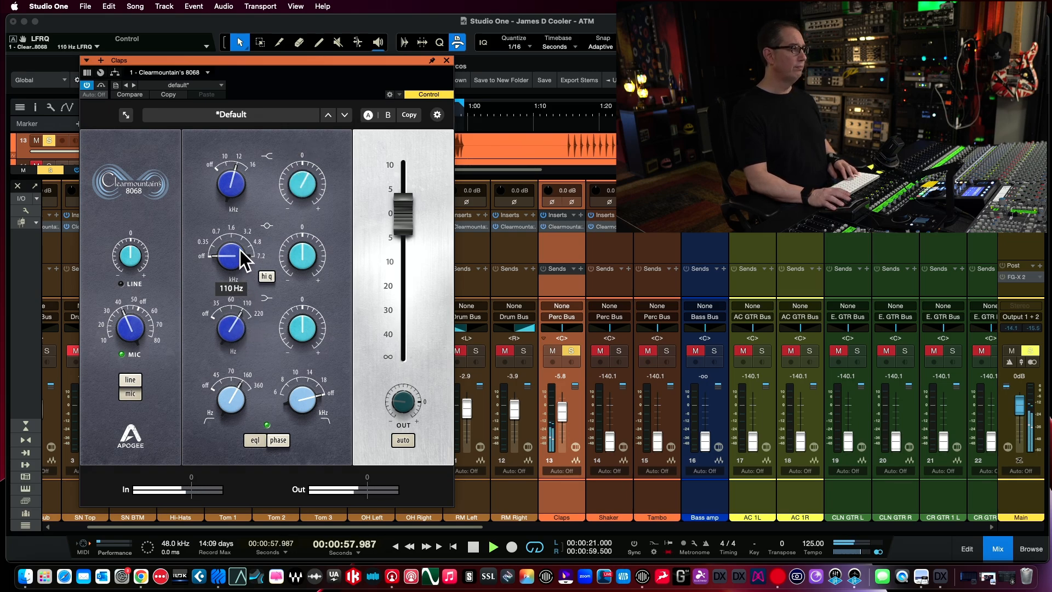
drag(301, 341, 299, 299)
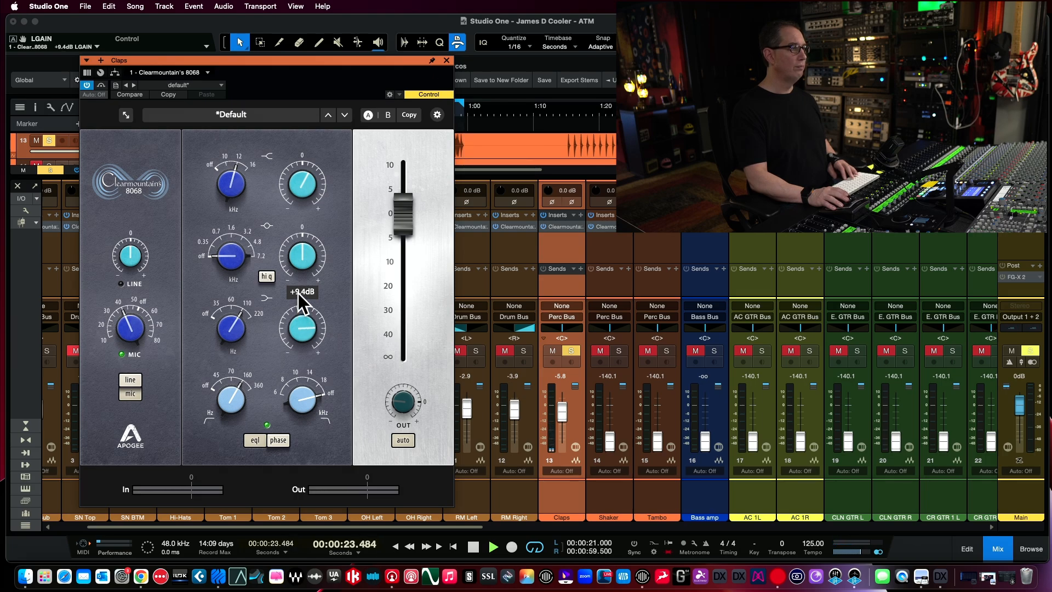
key(super+s)
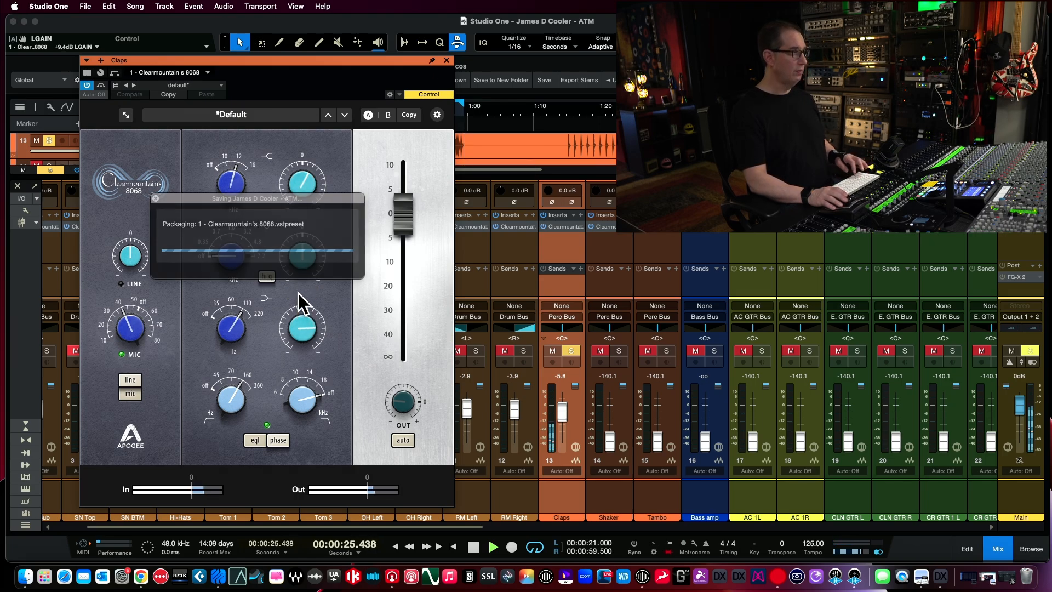
Try the low EQ band at 220 Hz, settling on 110 Hz with +8.7 dB gain
mouse_move(298, 294)
mouse_down()
mouse_move(305, 282)
mouse_move(306, 300)
mouse_up()
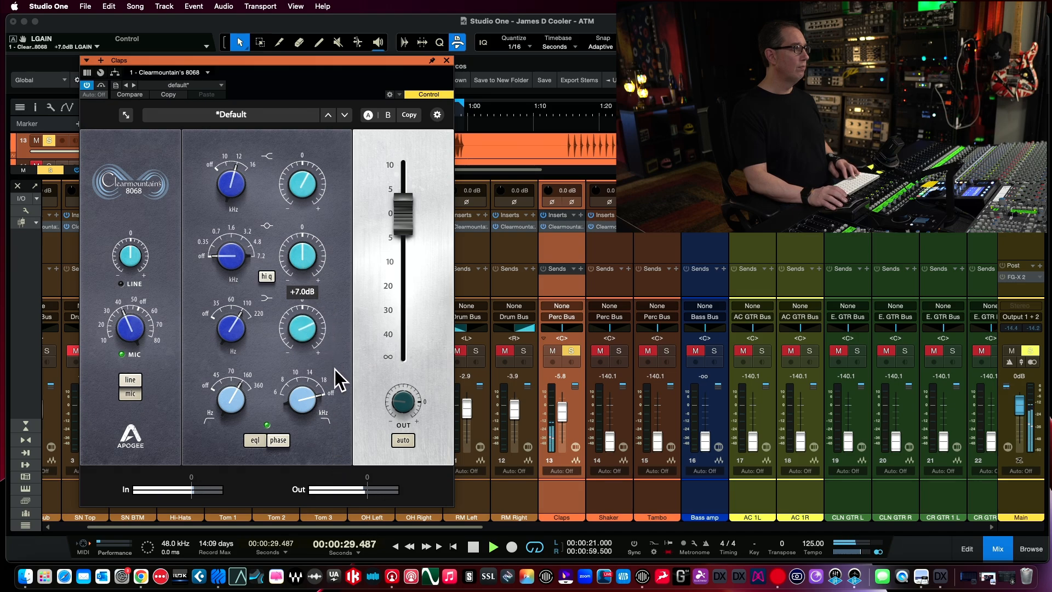
drag(221, 327, 228, 271)
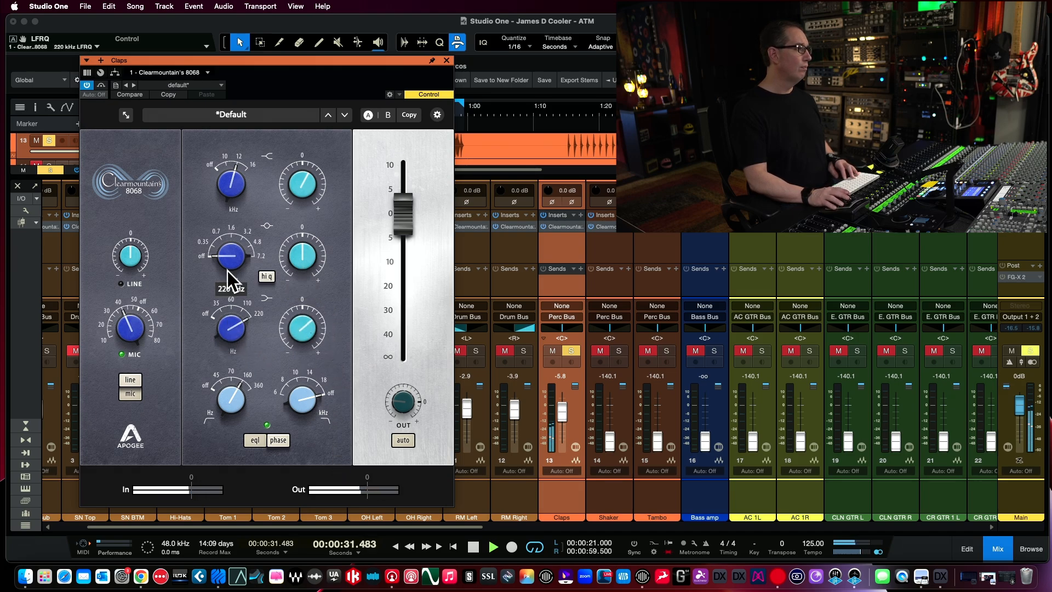
mouse_move(291, 320)
mouse_down()
mouse_move(304, 268)
mouse_move(304, 323)
mouse_up()
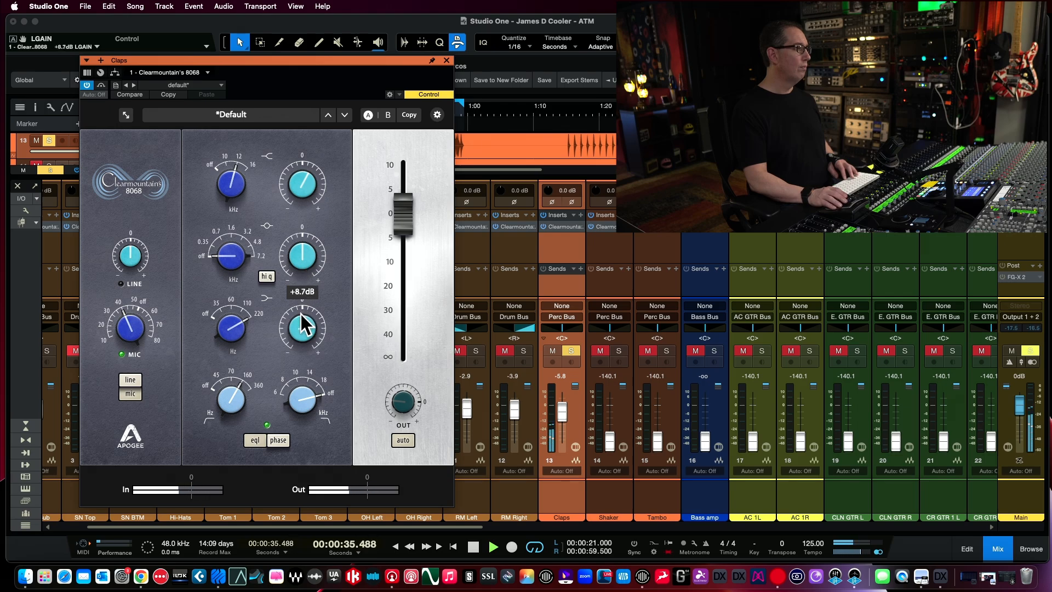
drag(235, 336, 235, 364)
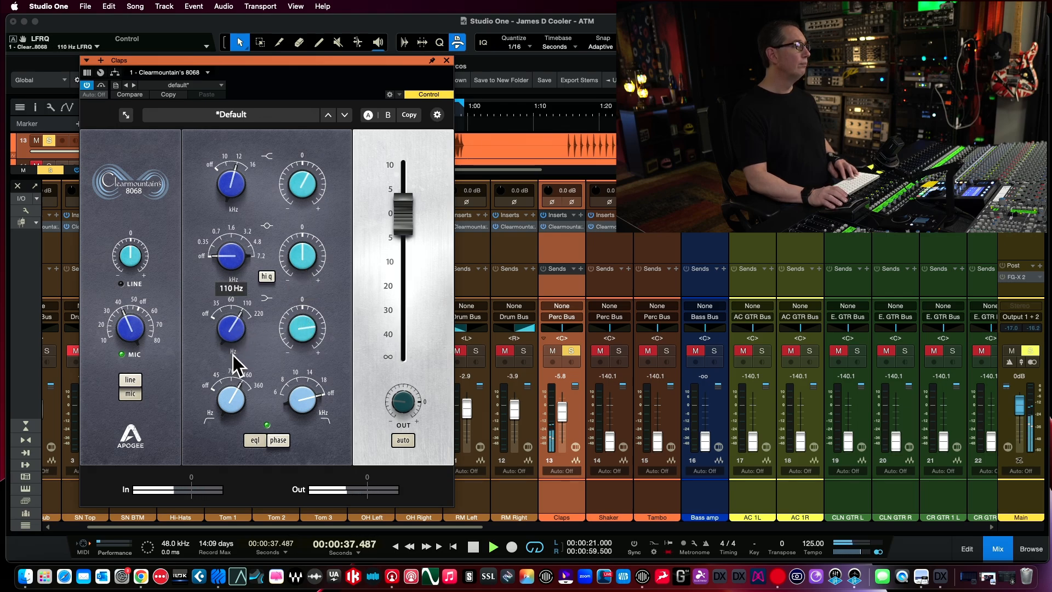
Bypass and re-enable the plug-in to compare the Claps sound, and stop playback
click(101, 86)
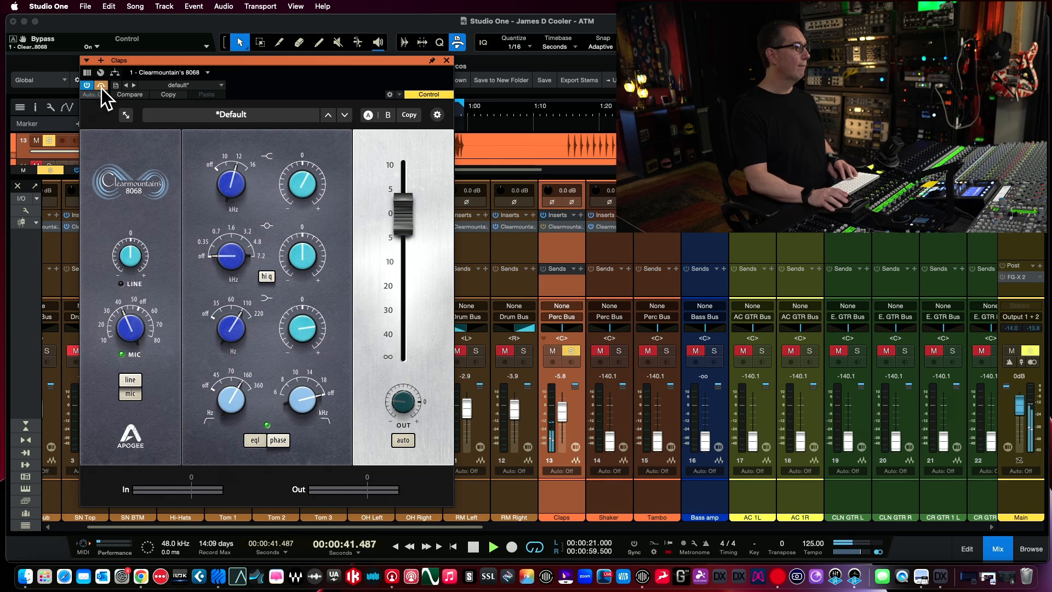
click(101, 87)
key(space)
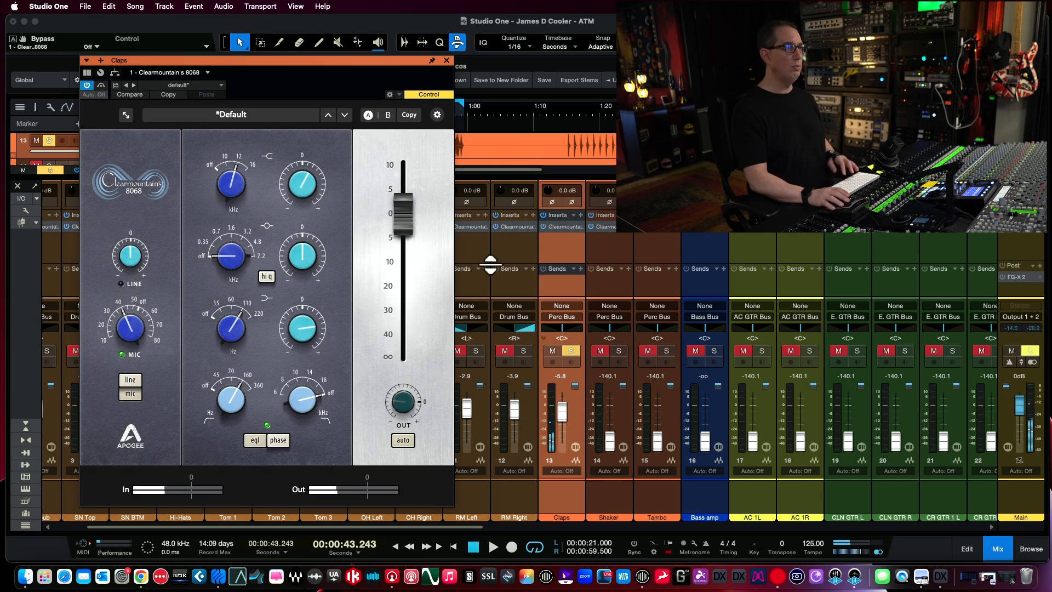
Unsolo the Claps track, resume playback, lower its fader to -9.2 dB and close its plug-in
click(570, 352)
key(space)
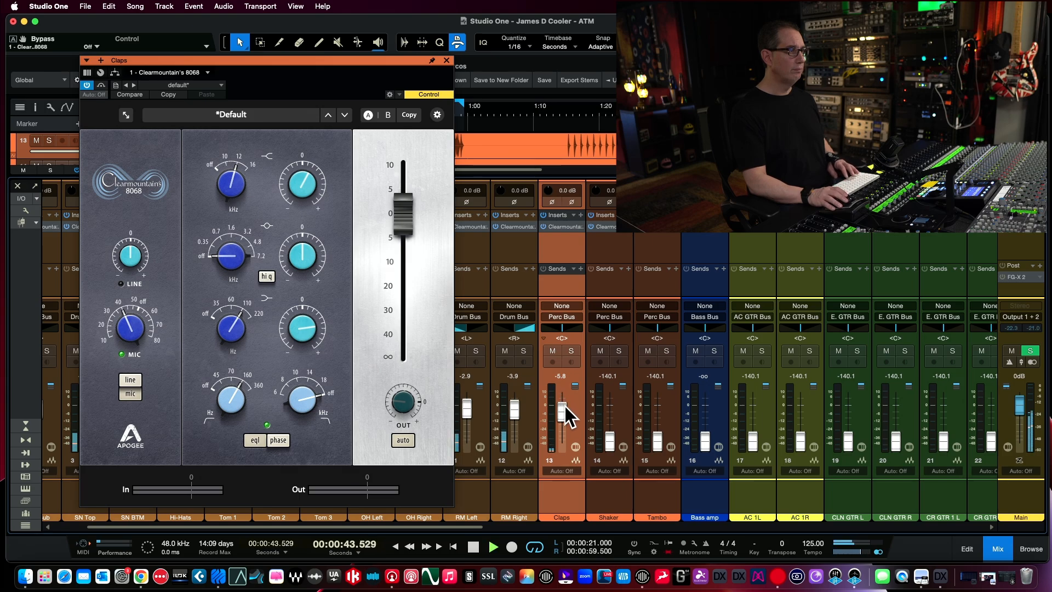
drag(565, 412, 566, 426)
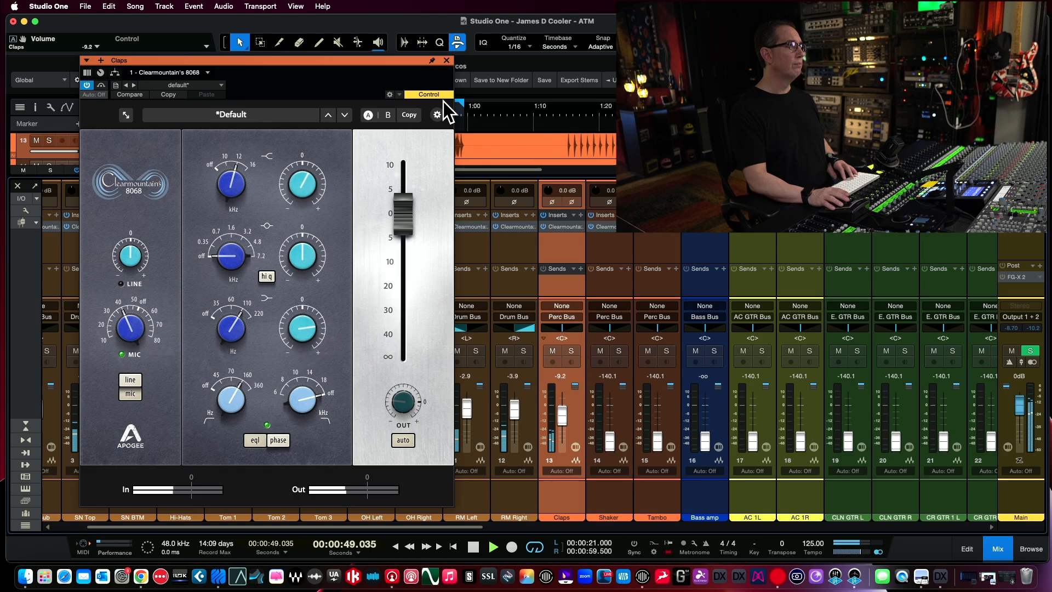
click(450, 62)
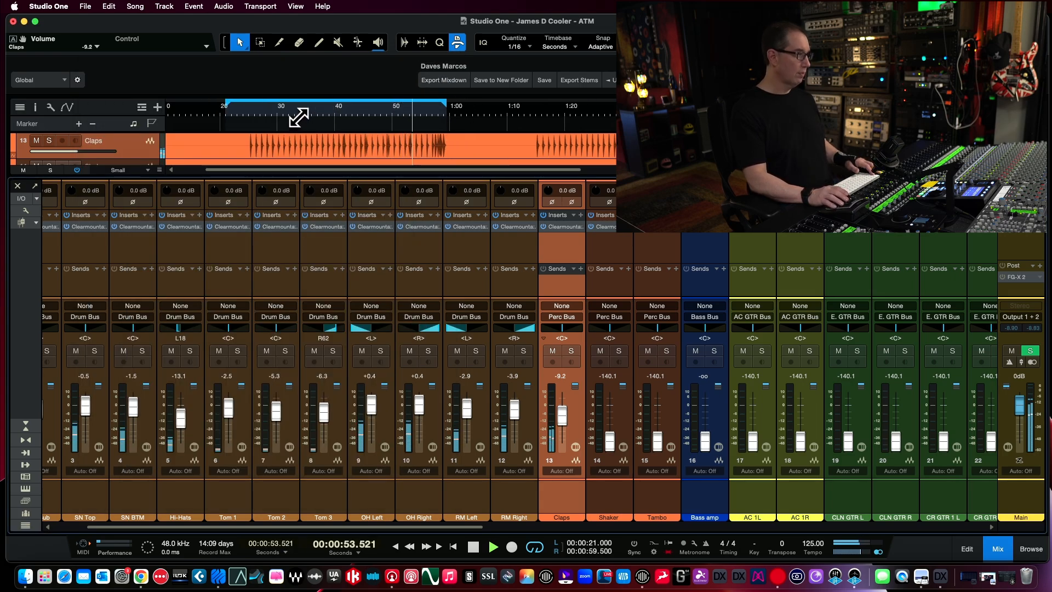
Restart playback from about 25 s, raise the Shaker fader to -4.4 dB and solo the track
key(F3)
key(F3)
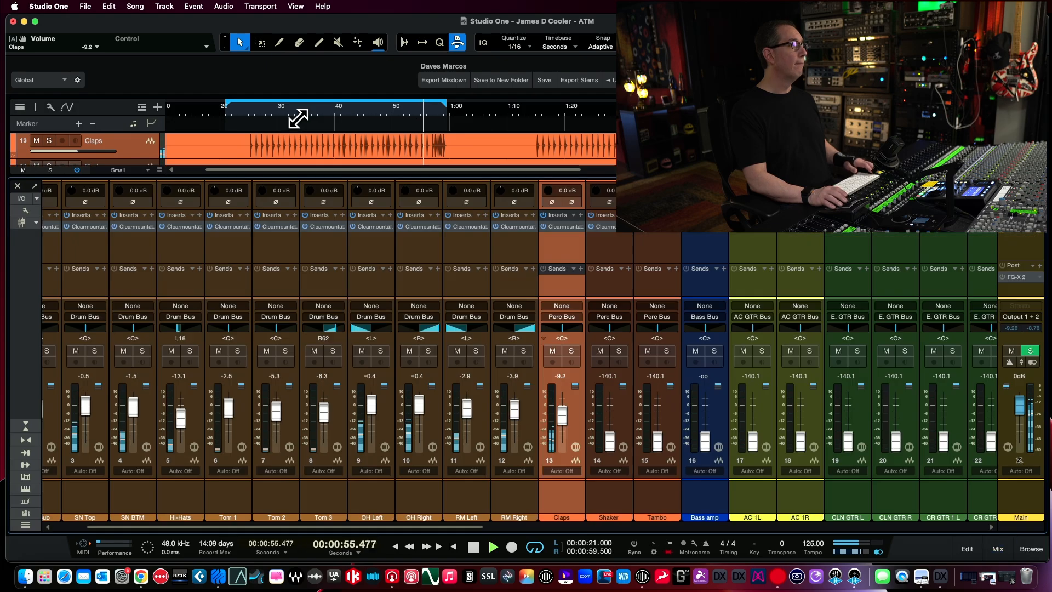
key(F3)
click(251, 110)
key(F3)
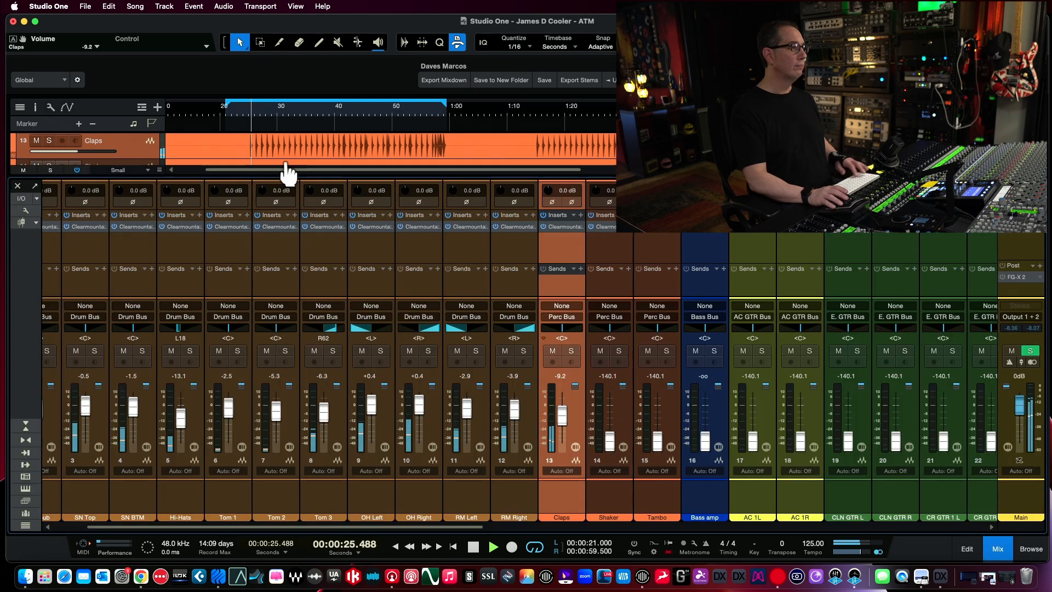
drag(610, 444, 607, 410)
click(619, 351)
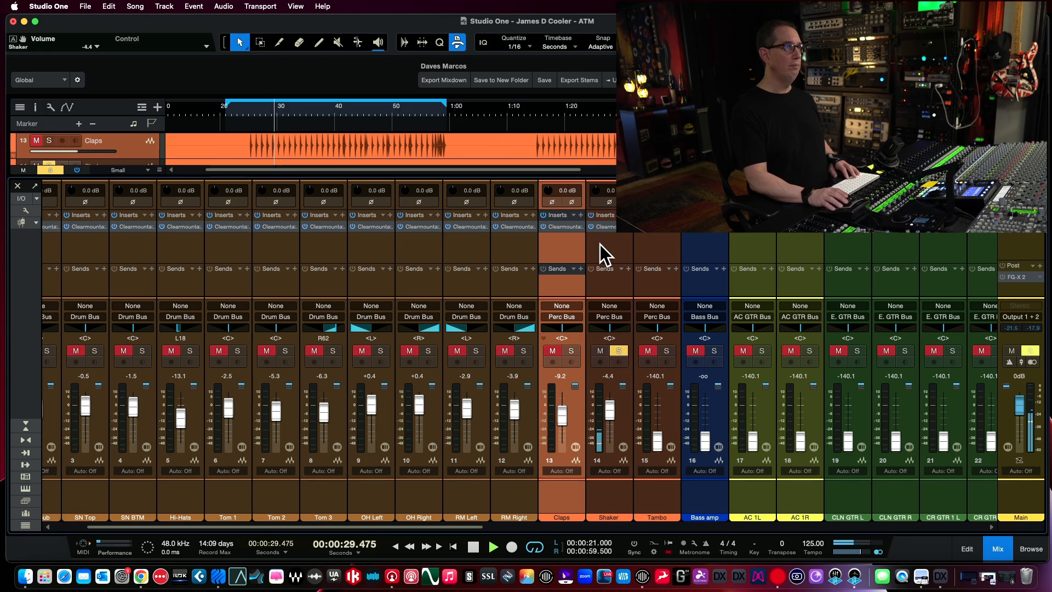
In the Shaker's Clearmountain's 8068, set the high-pass filter to 160 Hz and switch to the mic input with about 40 dB gain
click(608, 227)
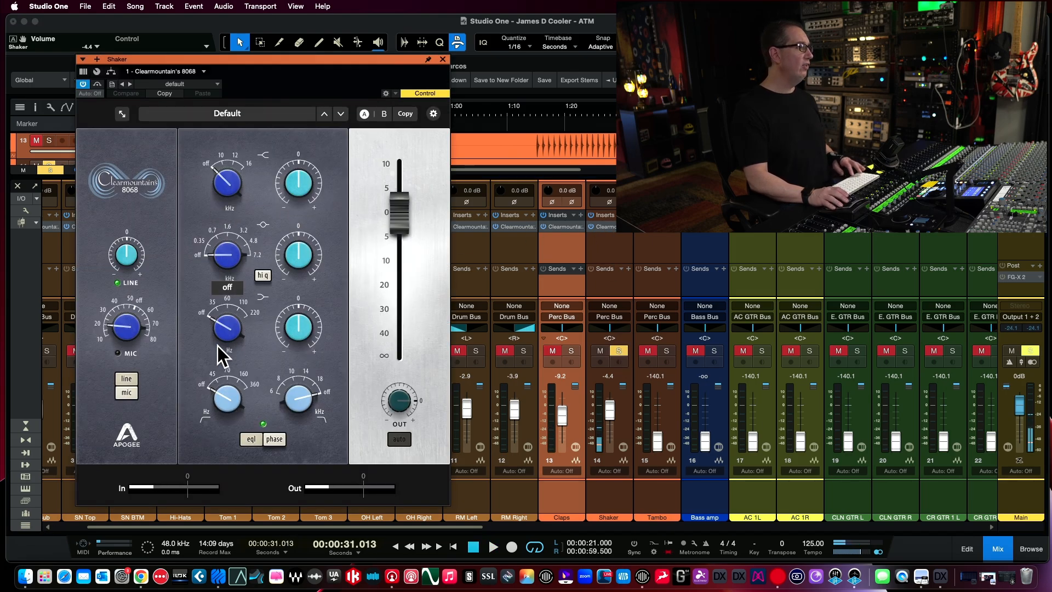
drag(222, 384, 228, 362)
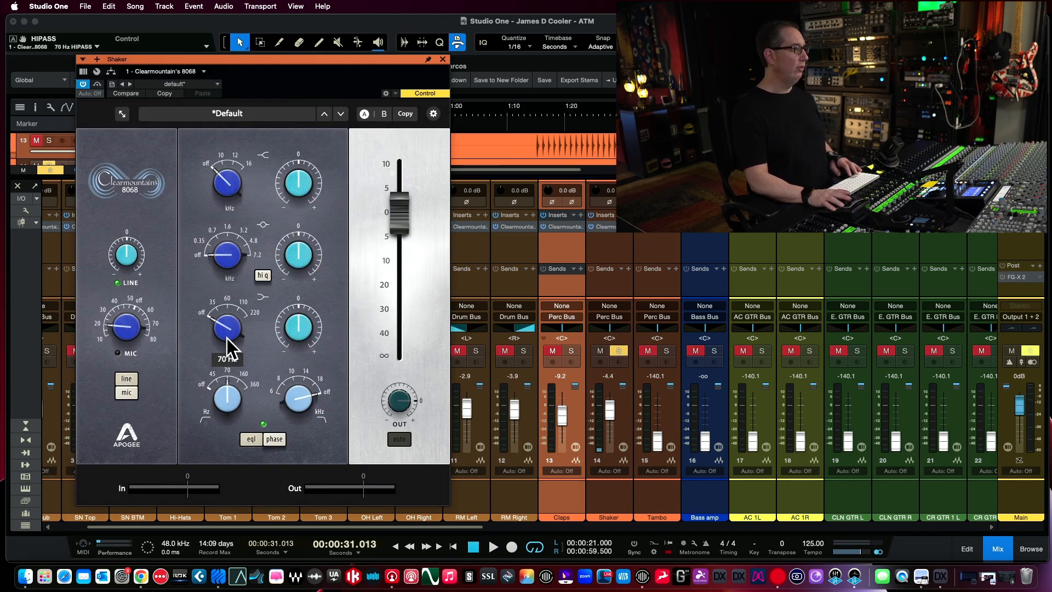
drag(228, 317, 226, 301)
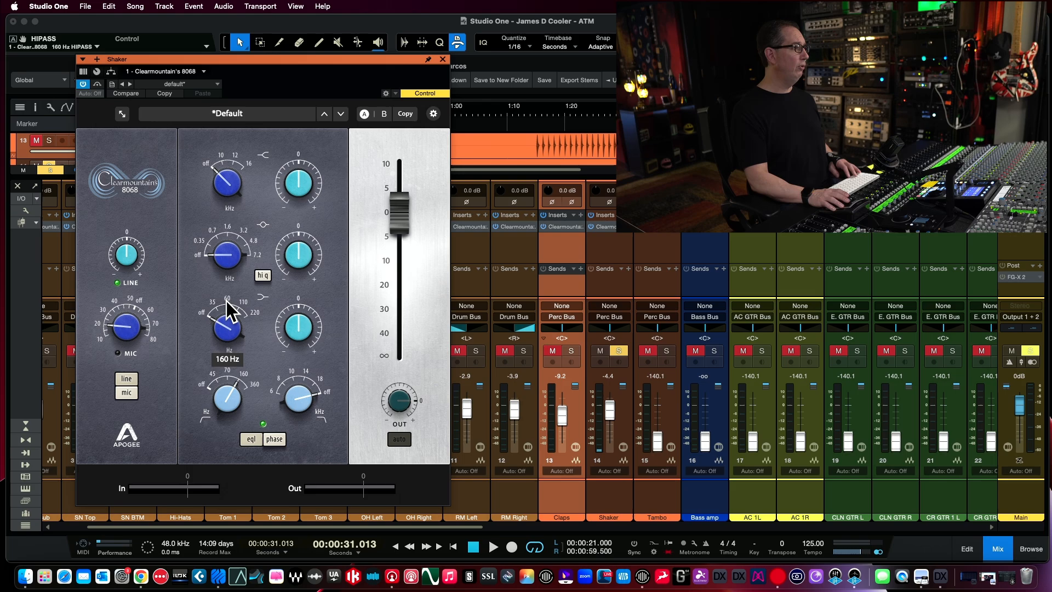
click(127, 391)
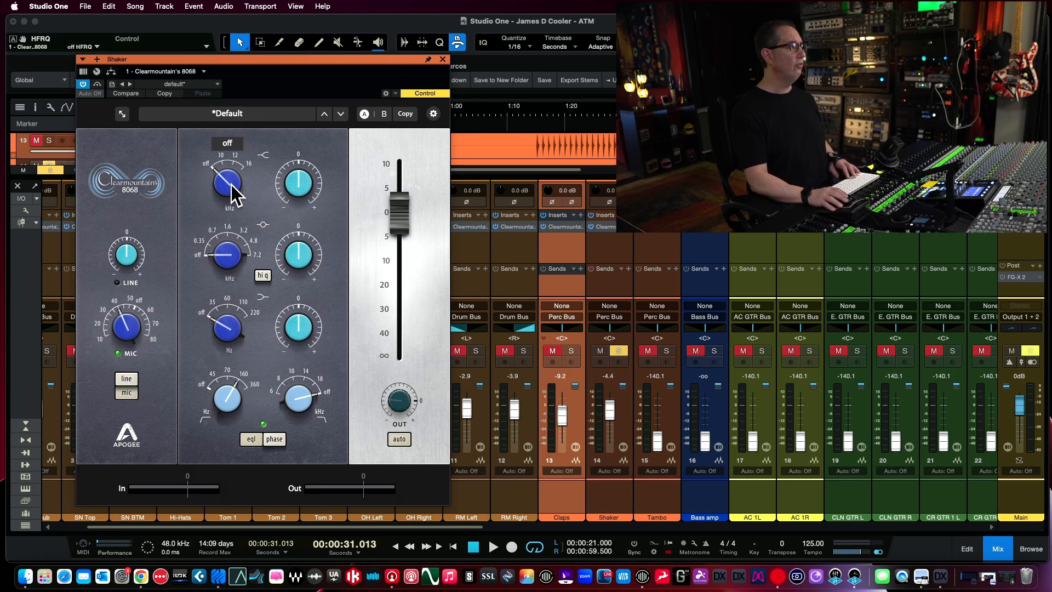
Boost the Shaker's high EQ band during playback, settling on a frequency of 10 kHz
key(space)
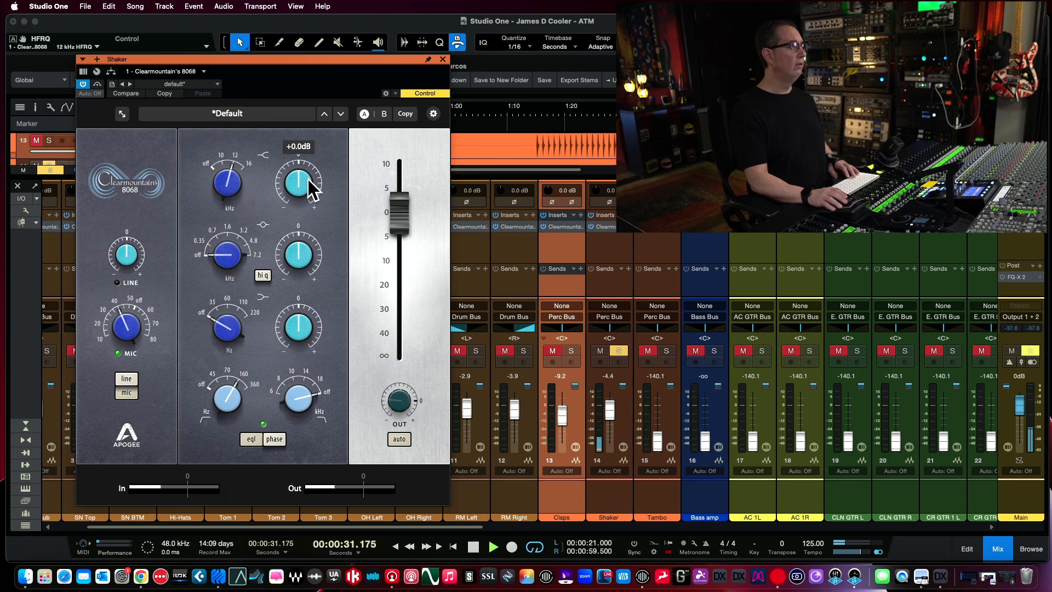
drag(300, 169, 313, 115)
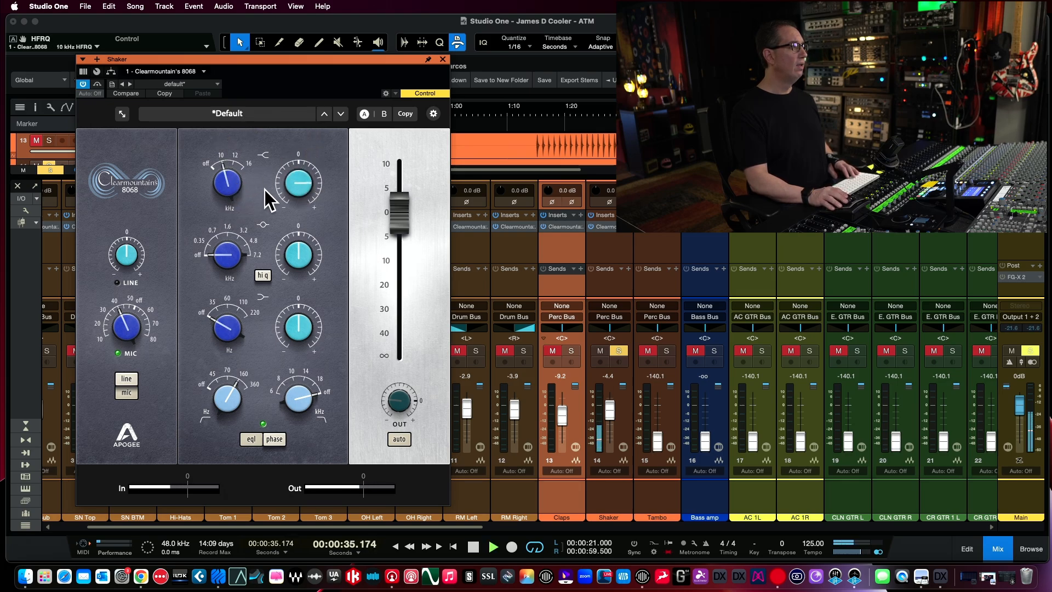
key(space)
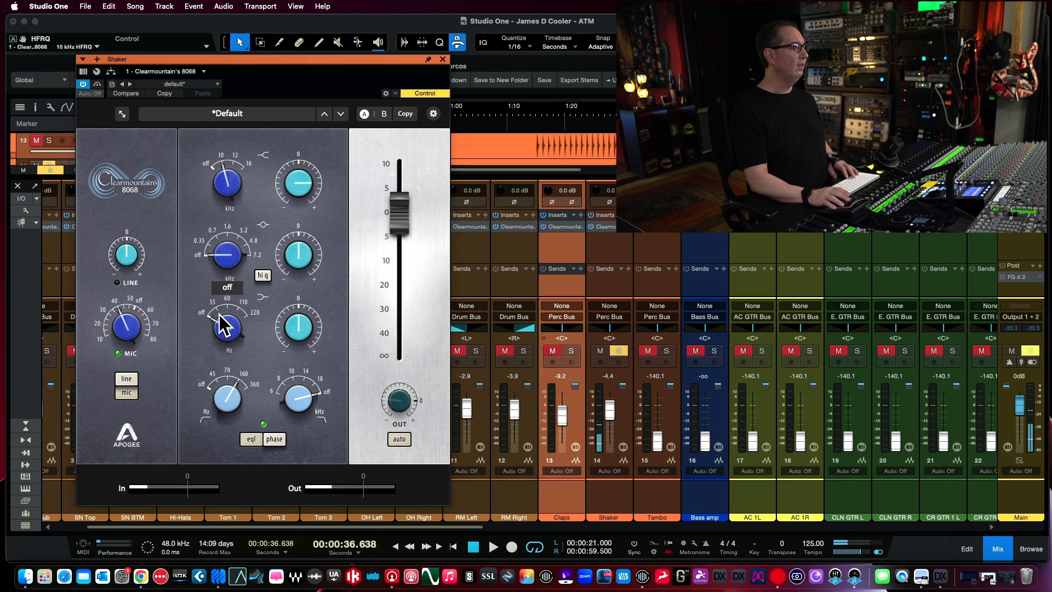
Set the Shaker's mid EQ band to 0.35 kHz, sweep its gain to +12.0 dB and settle on -5.5 dB
drag(223, 265, 224, 255)
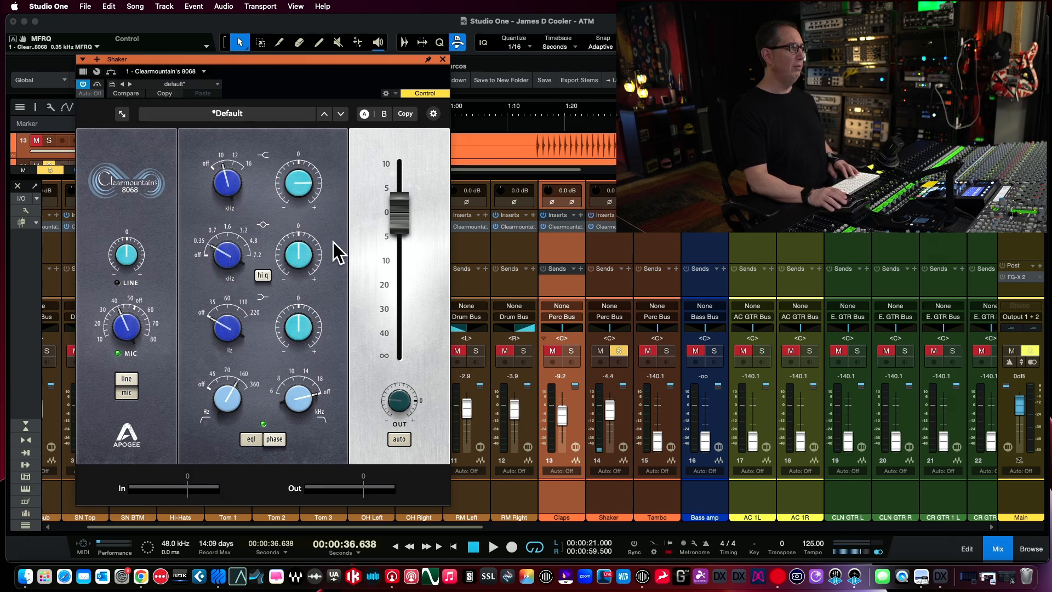
key(space)
drag(302, 259, 311, 185)
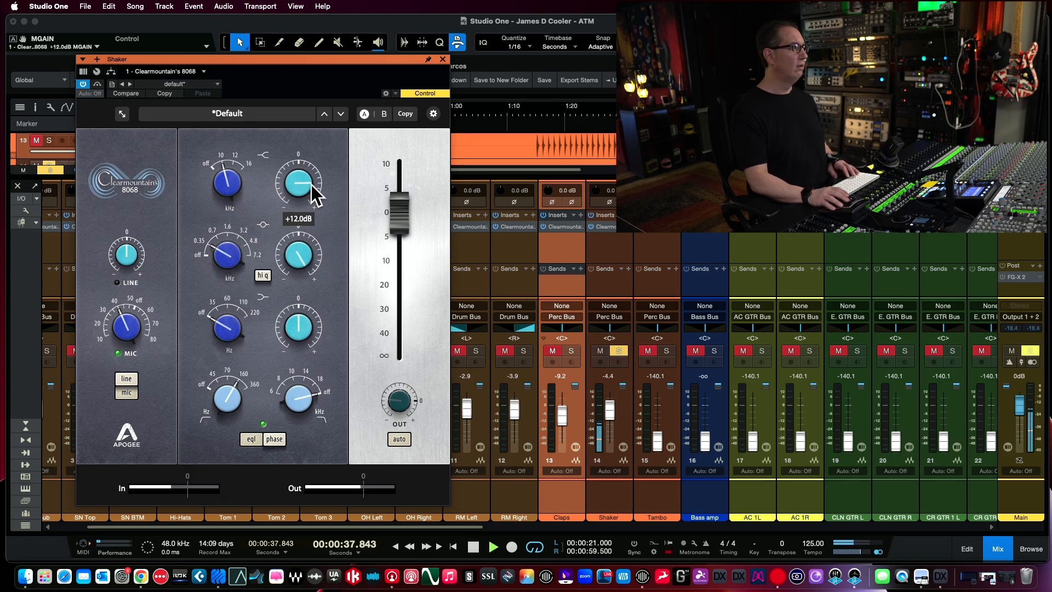
drag(301, 355, 300, 288)
key(space)
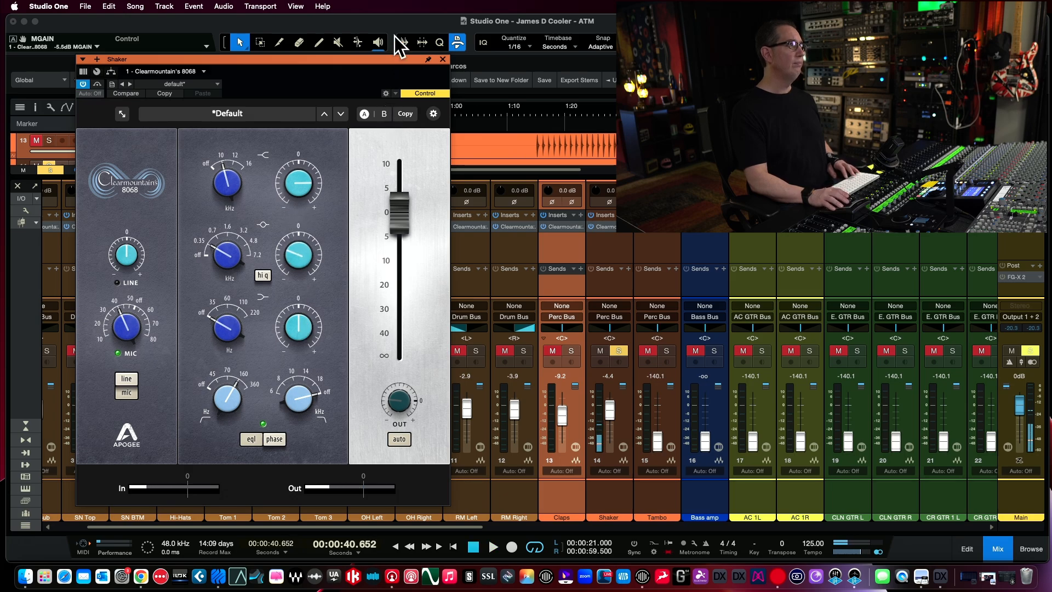
Close the Shaker plug-in, restart playback from 28 s and unsolo the track
click(442, 59)
click(264, 117)
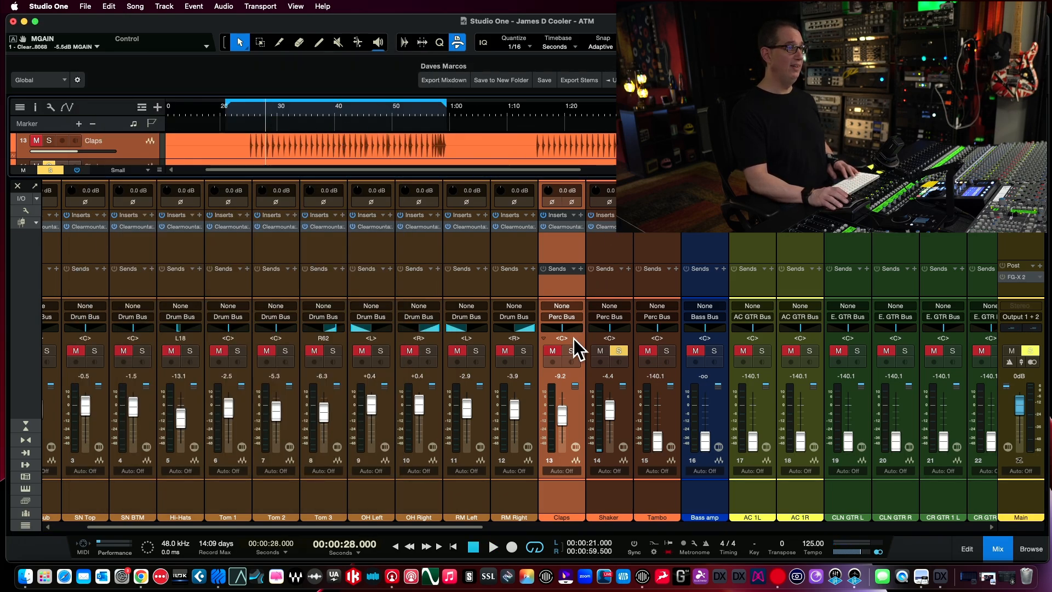
key(space)
click(621, 352)
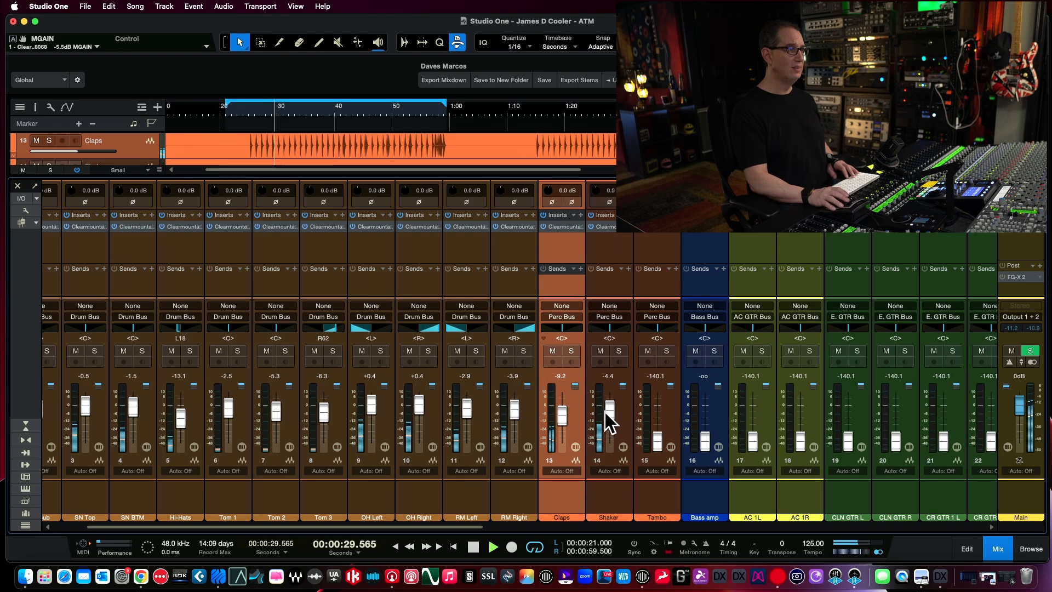
Pan the Shaker to L26 with its fader at -16.9 dB, and raise the Tambo fader to -6.8 dB
drag(605, 412, 606, 420)
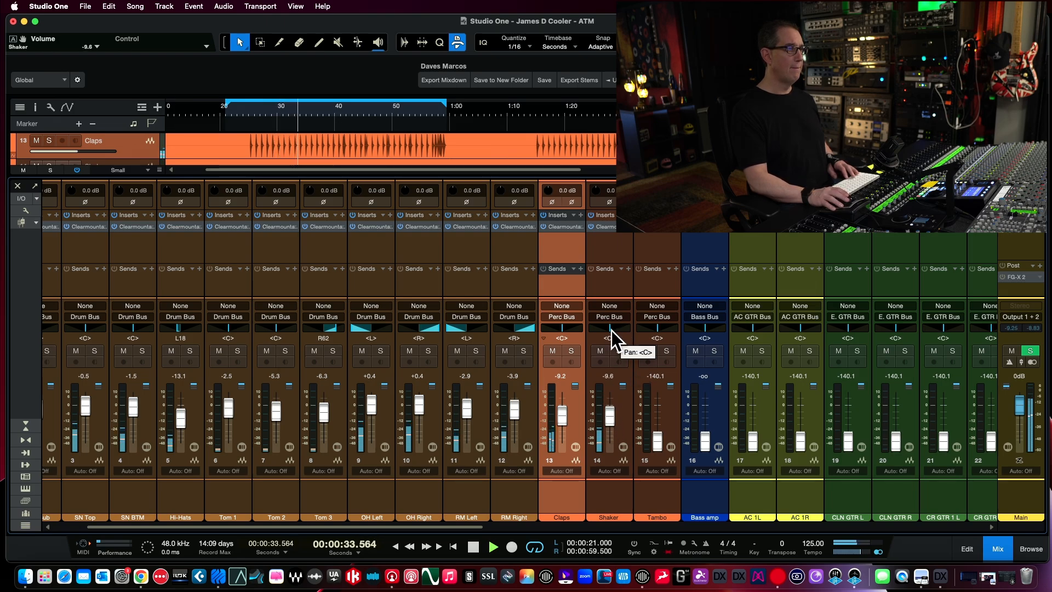
drag(611, 331, 604, 330)
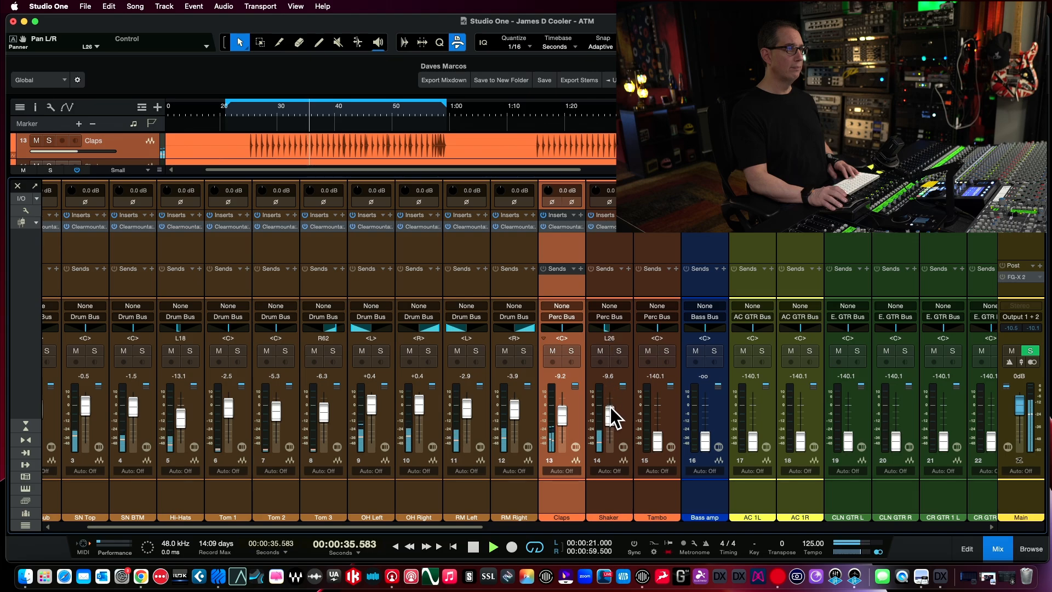
drag(608, 416, 655, 409)
Set the loop range from 40 s to 55 s around the Tambo part and restart playback with the mixer shown
key(F3)
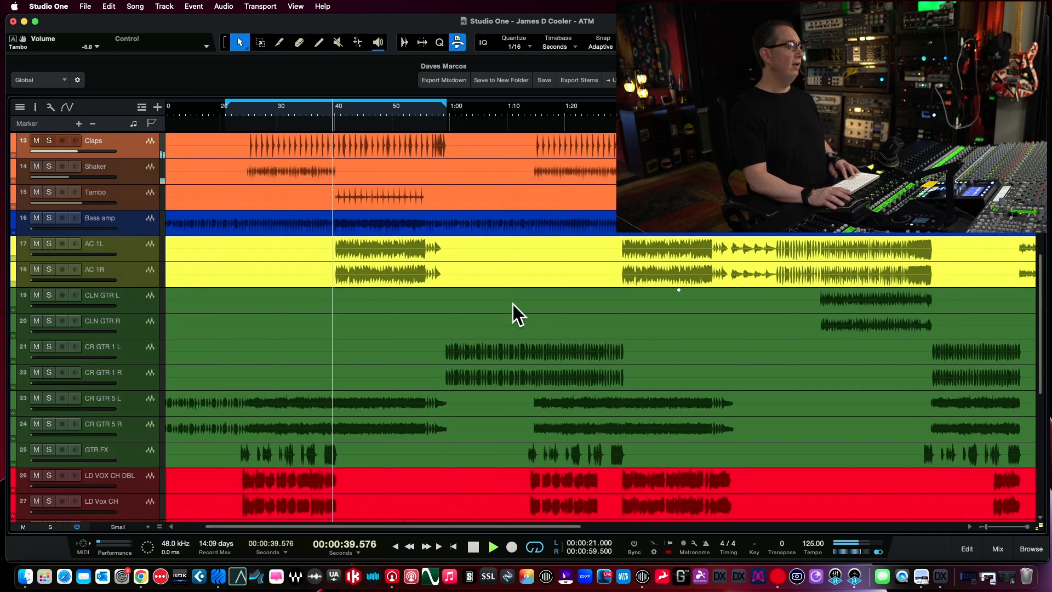
key(space)
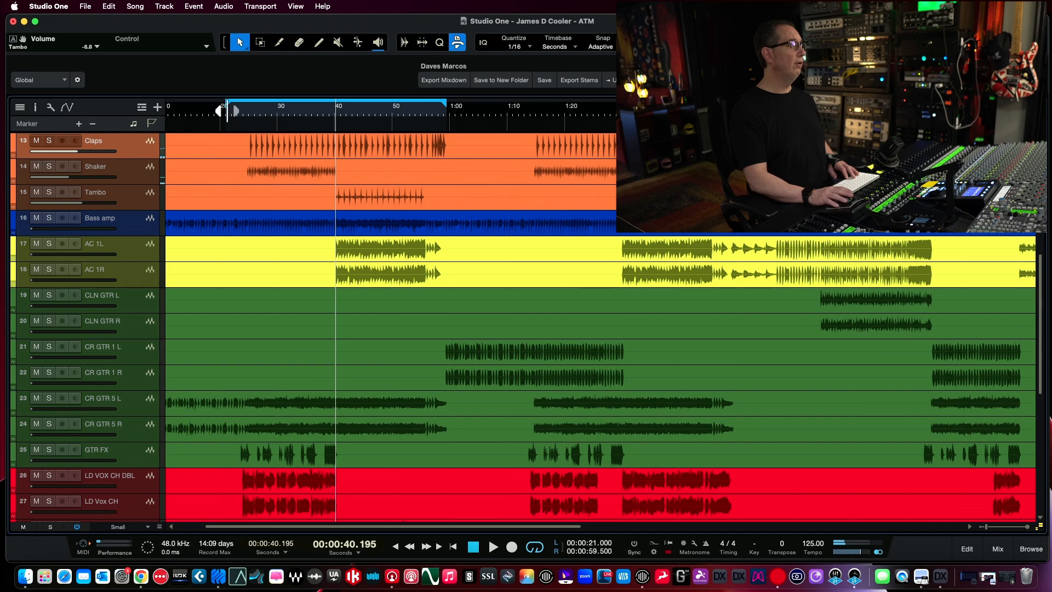
drag(227, 110, 335, 108)
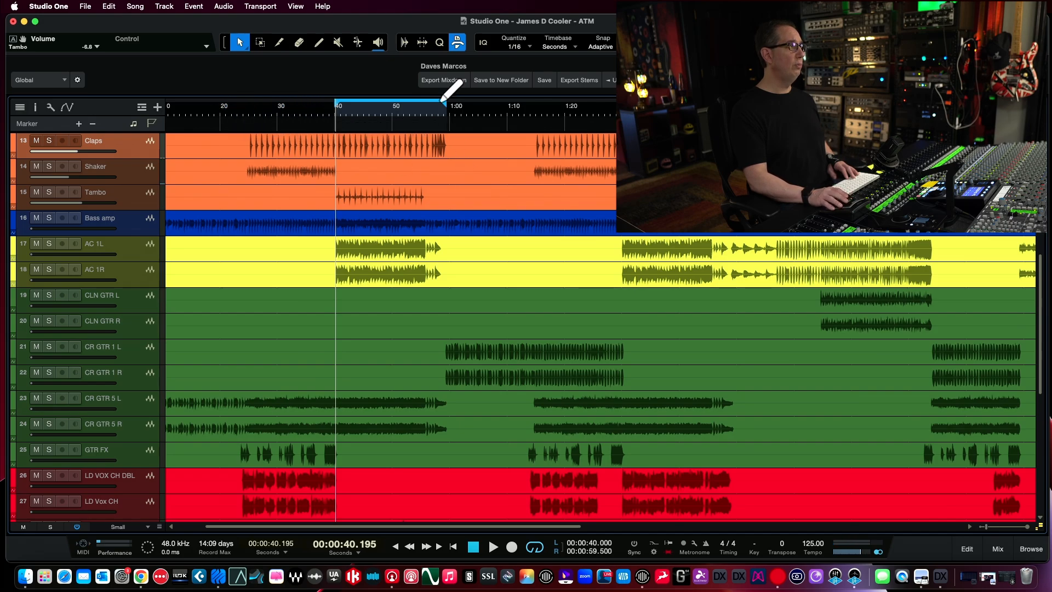
drag(446, 110, 420, 112)
key(space)
key(F3)
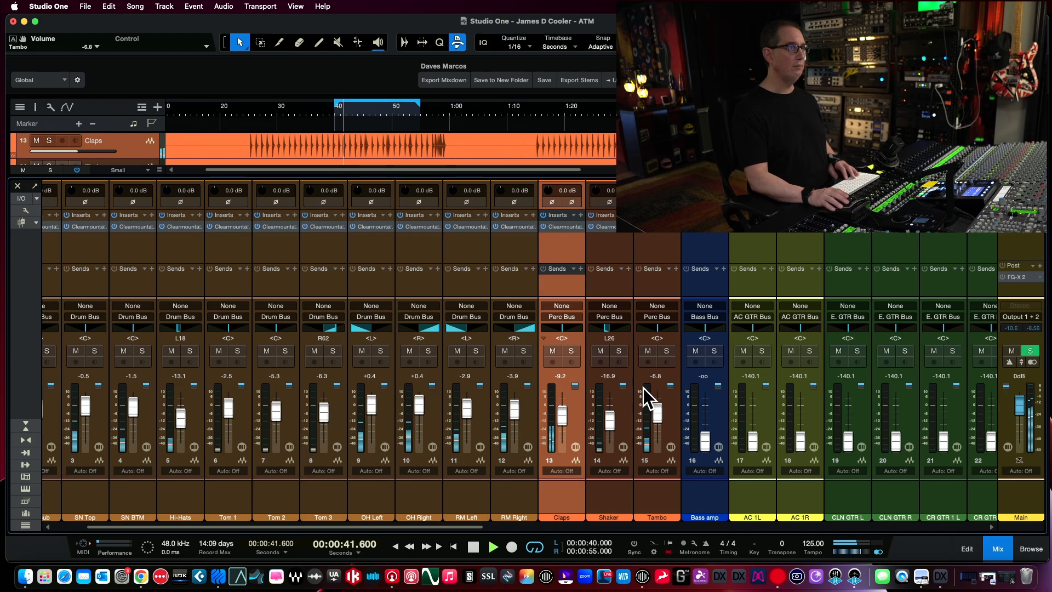
Solo the Tambo track and raise its fader to -0.5 dB
click(666, 350)
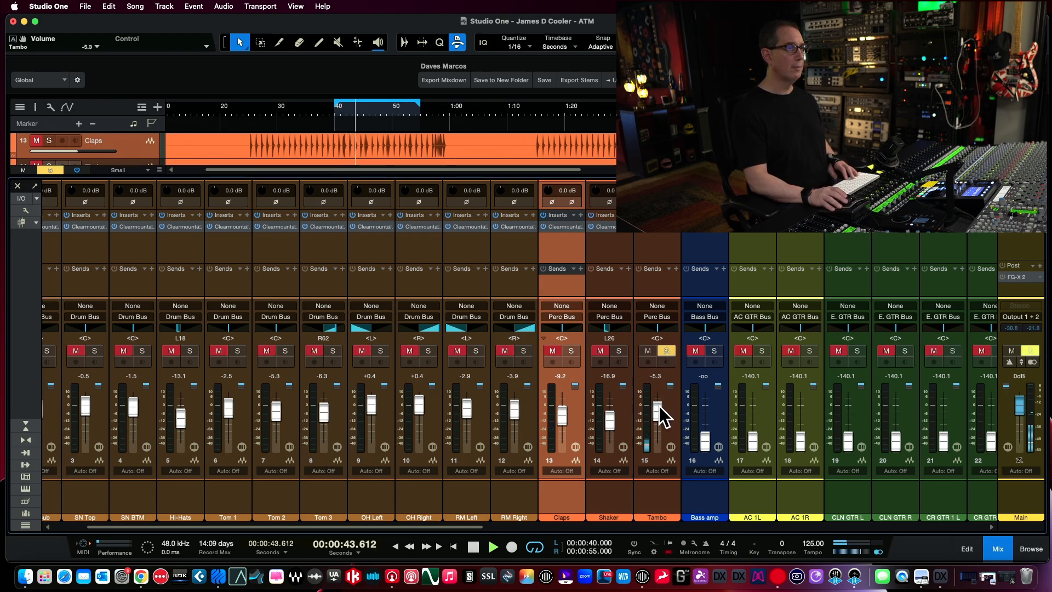
drag(659, 401, 659, 400)
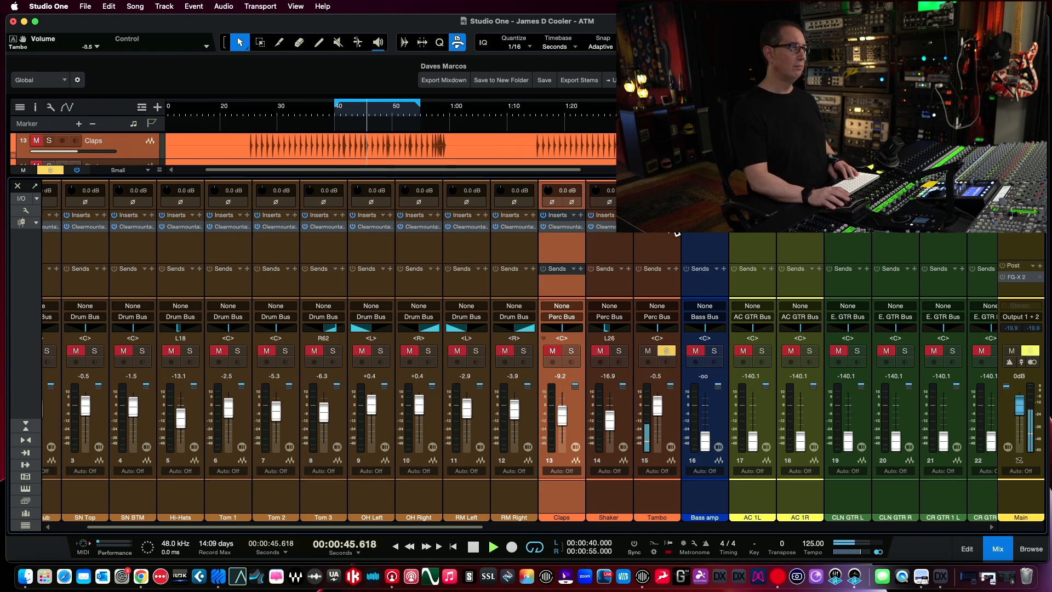
In the Tambo's Clearmountain's 8068, set the high-pass filter to 70 Hz and the high EQ band to 12 kHz with +9.4 dB gain
double_click(655, 227)
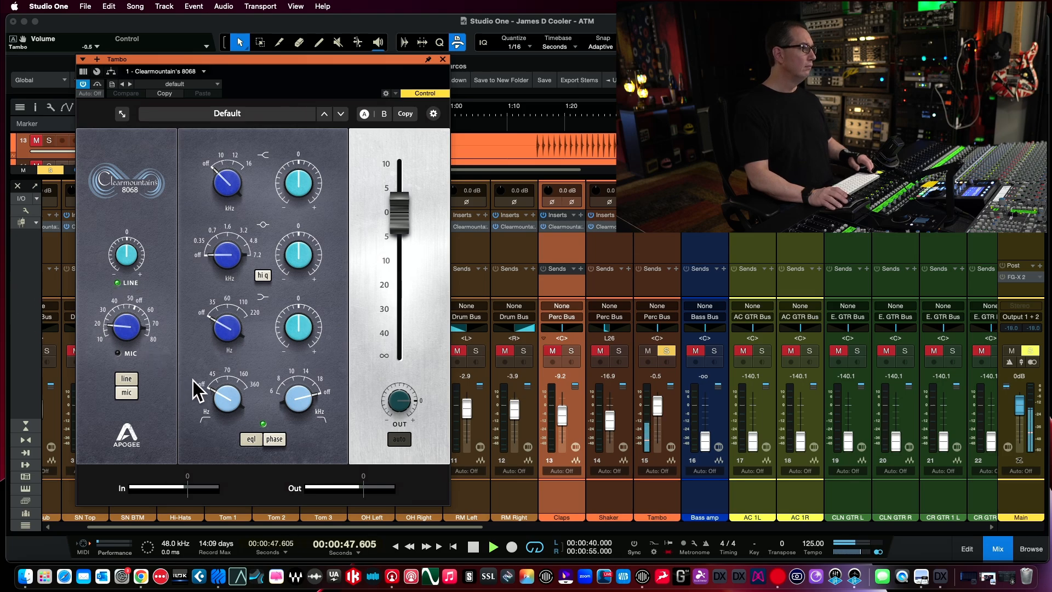
drag(217, 392, 218, 329)
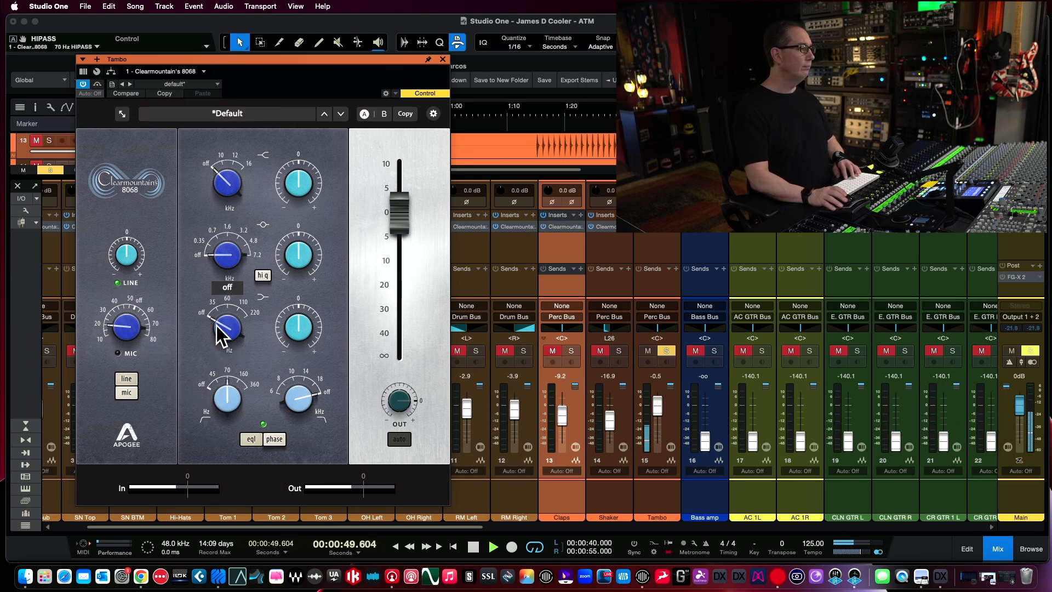
drag(223, 188, 225, 121)
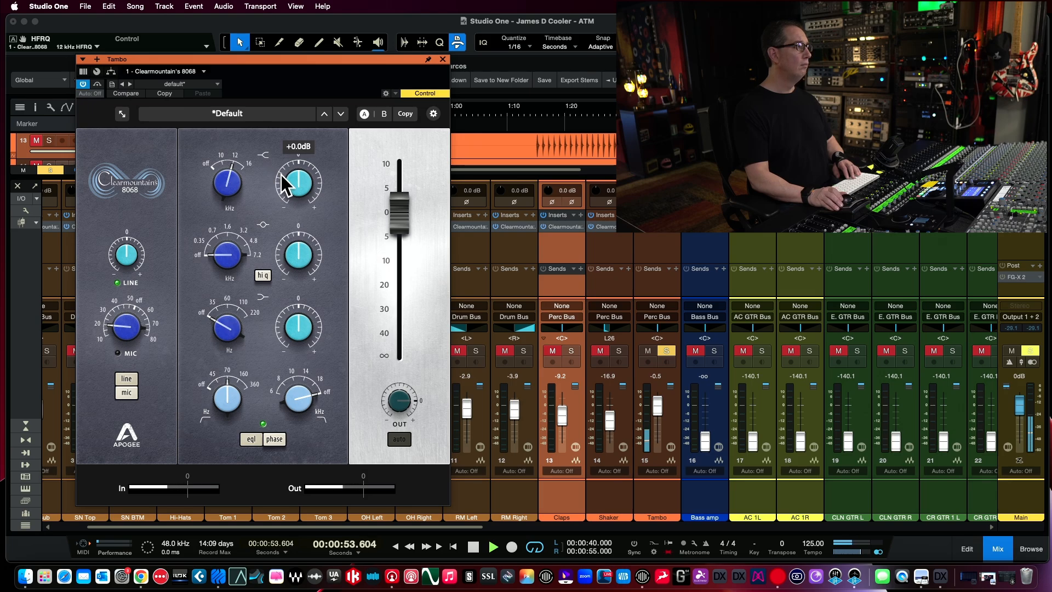
drag(292, 182, 334, 101)
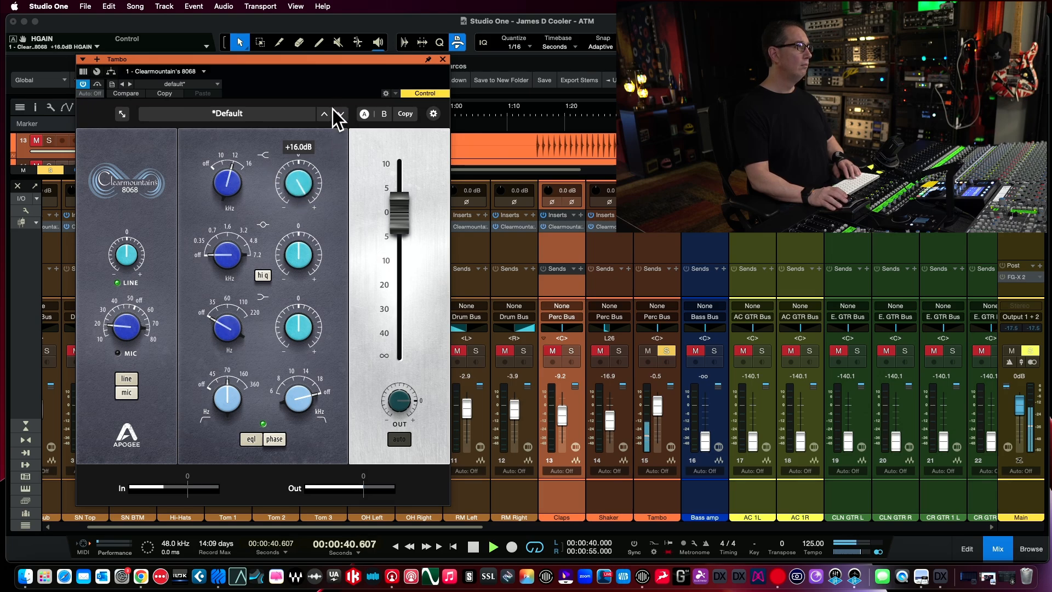
drag(323, 173, 322, 171)
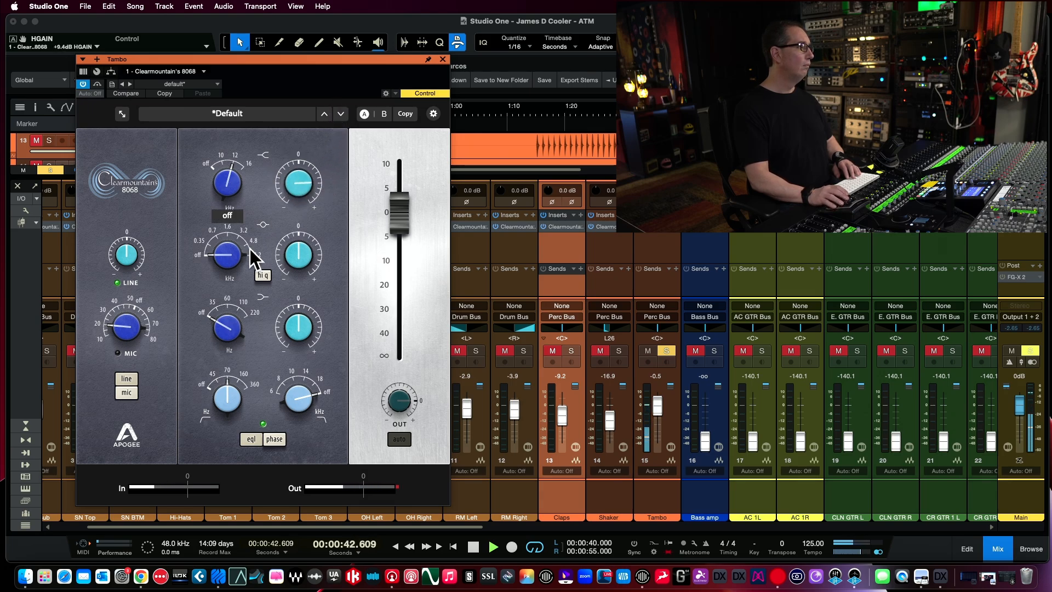
Switch the Tambo's plug-in to the mic input and set the mic gain to +40 dB
click(123, 395)
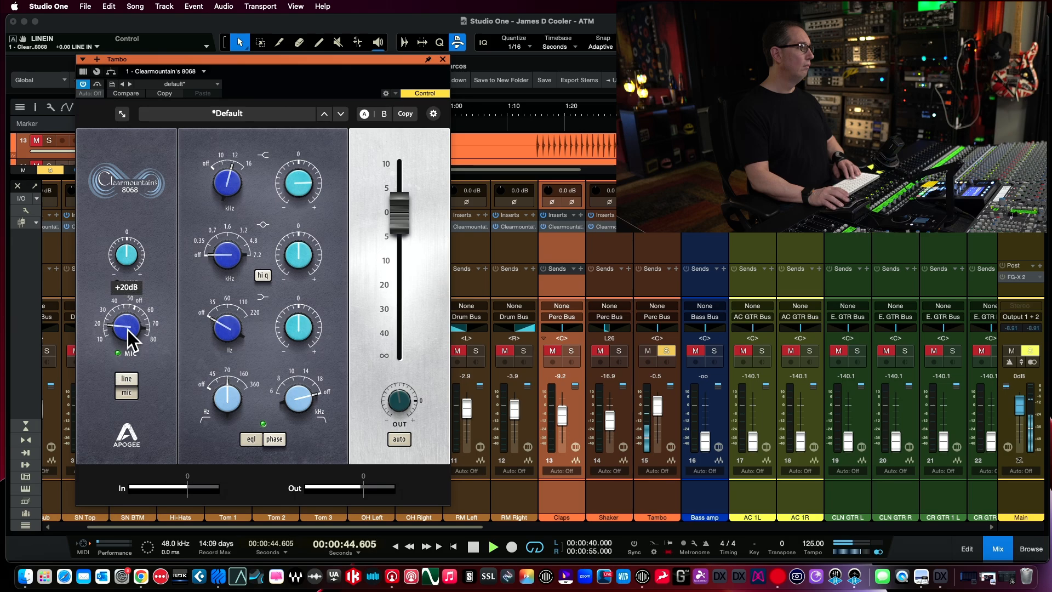
drag(127, 330, 125, 285)
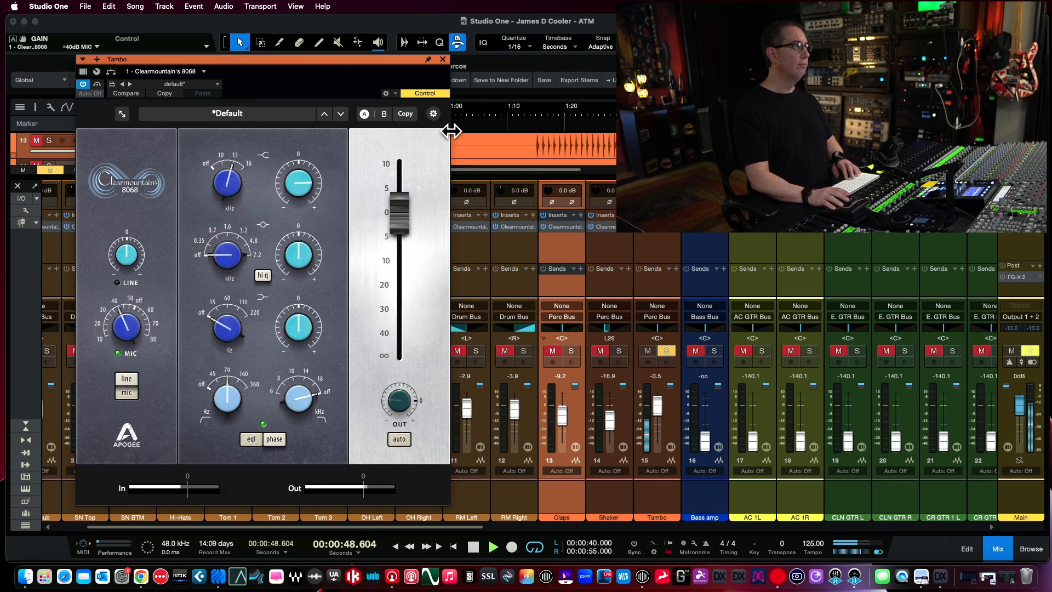
Close the Tambo plug-in and unsolo the track to play it within the full mix
key(space)
click(442, 59)
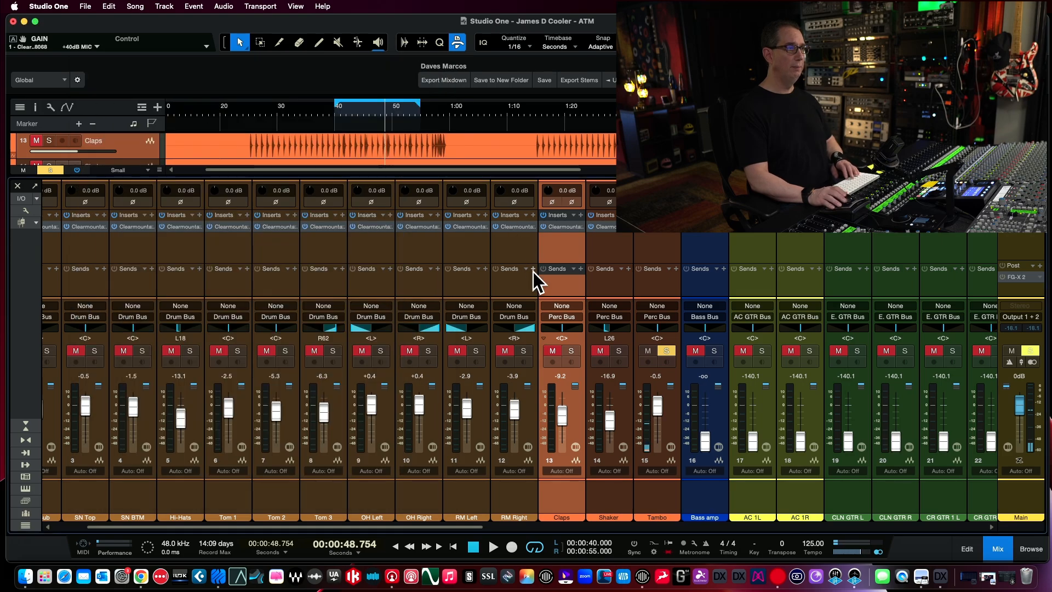
key(space)
click(667, 351)
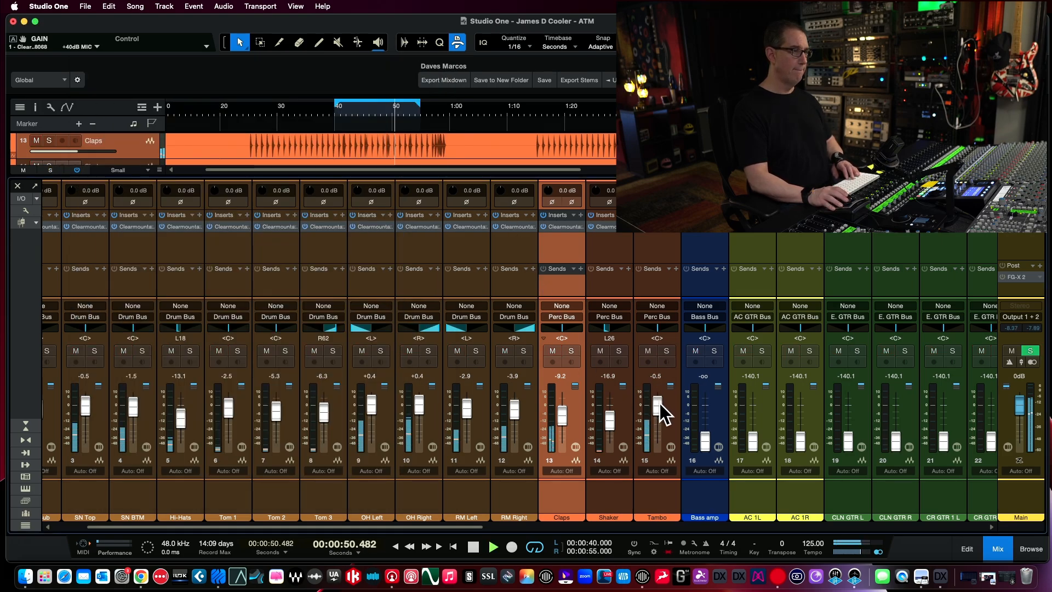
Pan the Tambo track to R23 with its fader at -3.9 dB, and set the Claps fader to -8.7 dB
drag(660, 404, 660, 412)
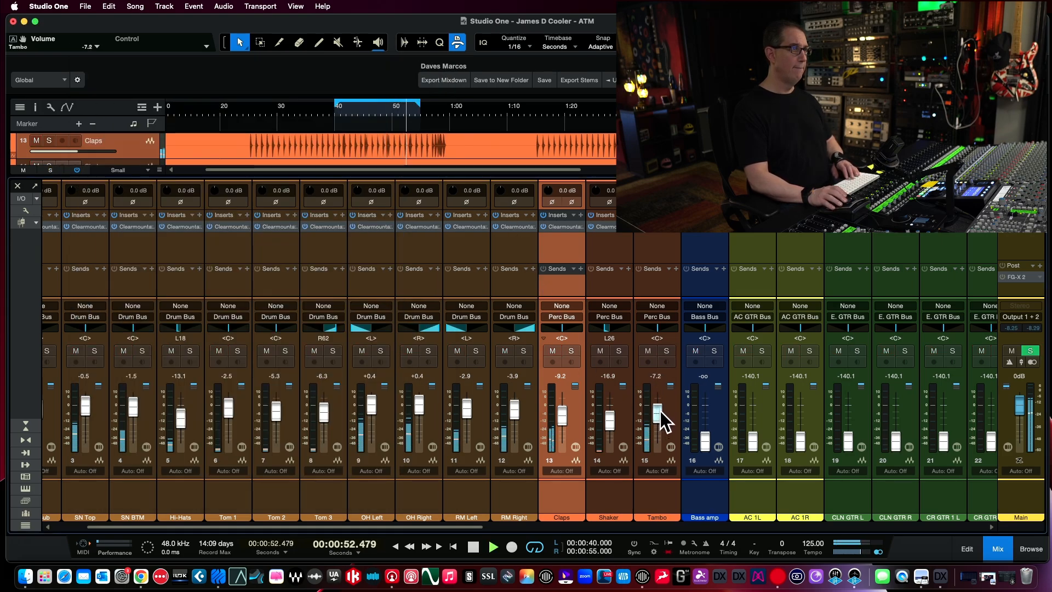
drag(656, 331, 662, 331)
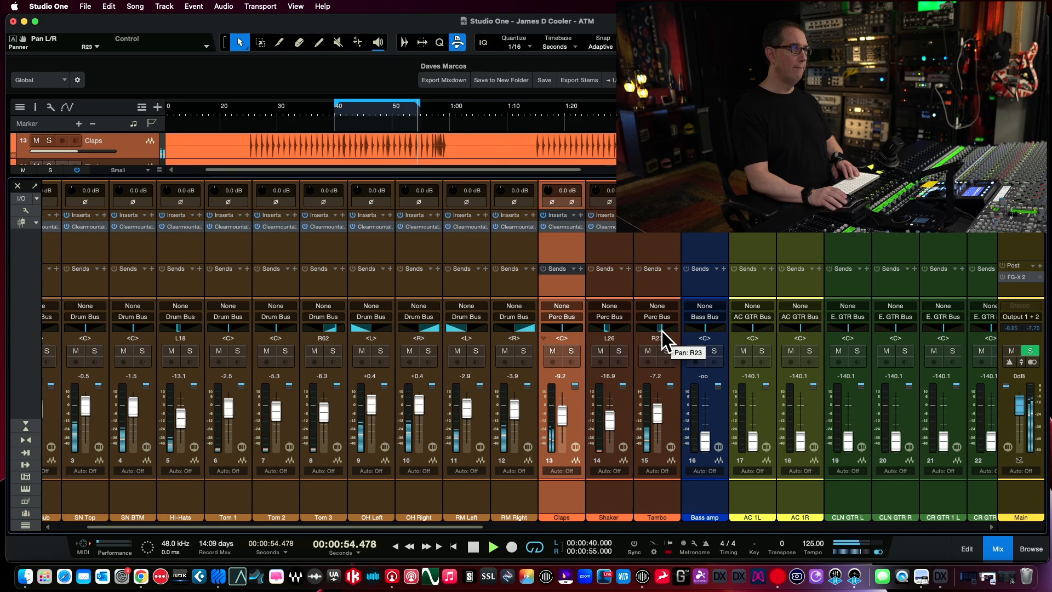
drag(656, 406, 660, 406)
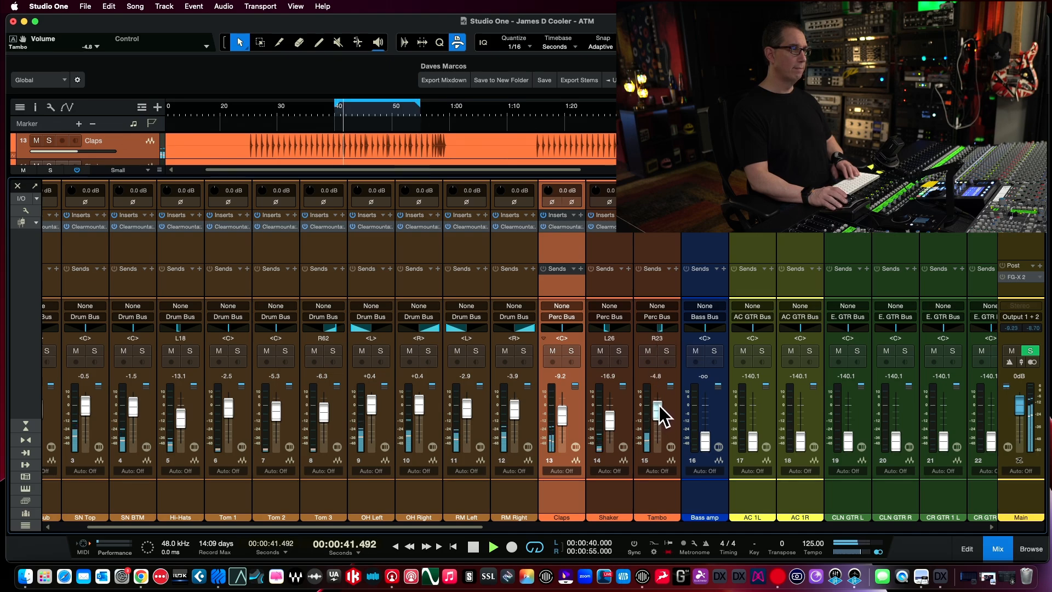
drag(562, 416, 566, 419)
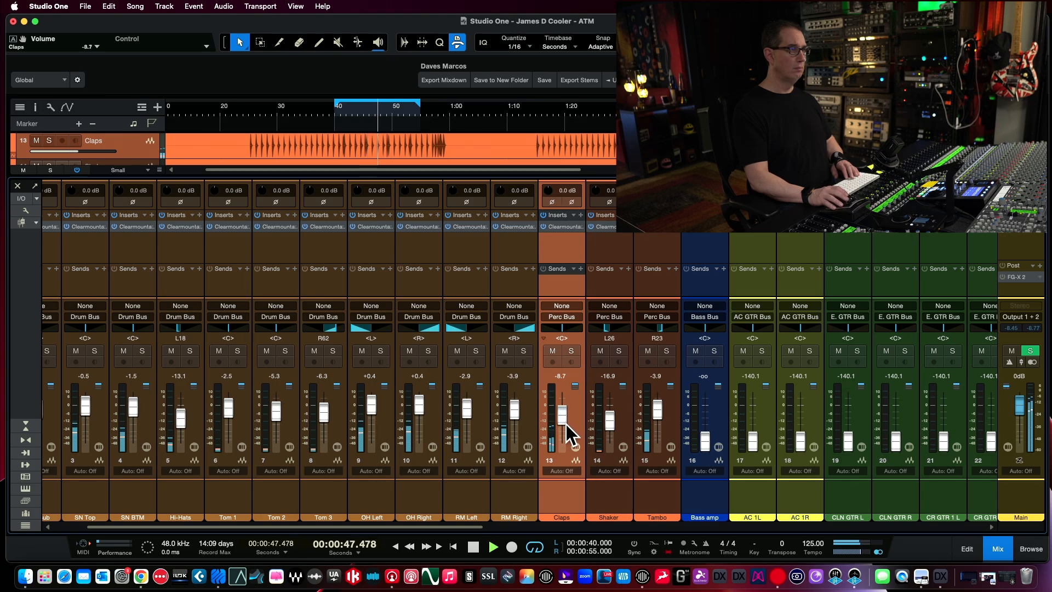
Extend the loop range back to start at 10 seconds, move playback to its beginning and return to the mixer
key(F3)
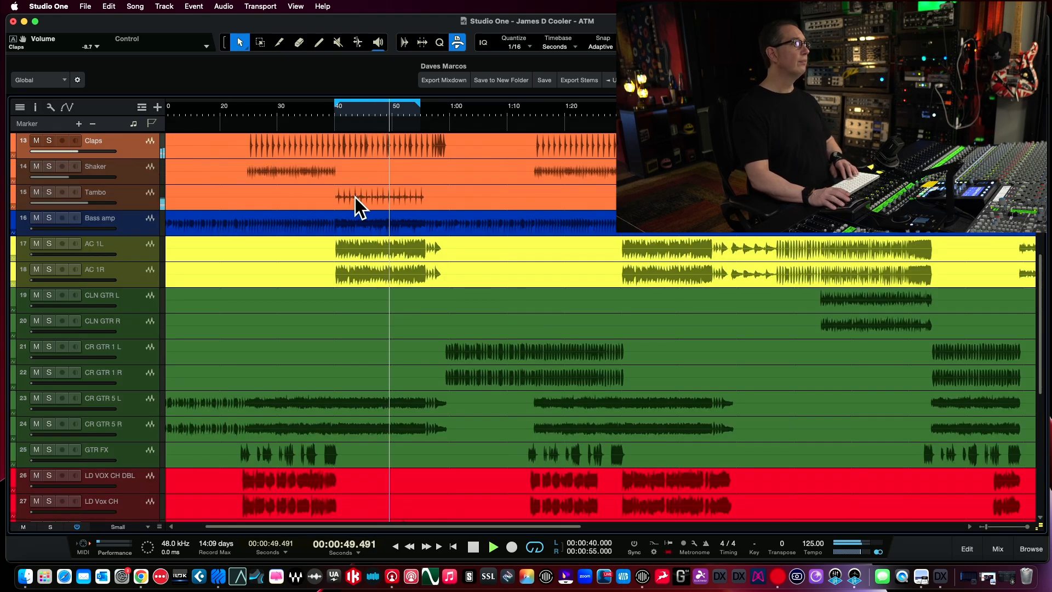
drag(336, 105, 222, 129)
click(215, 111)
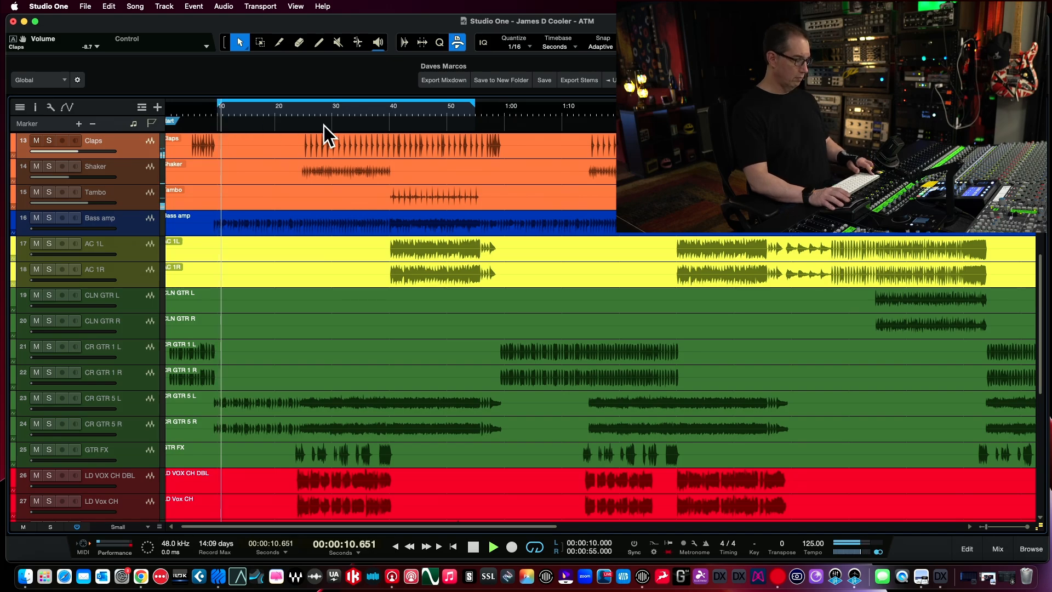
key(F3)
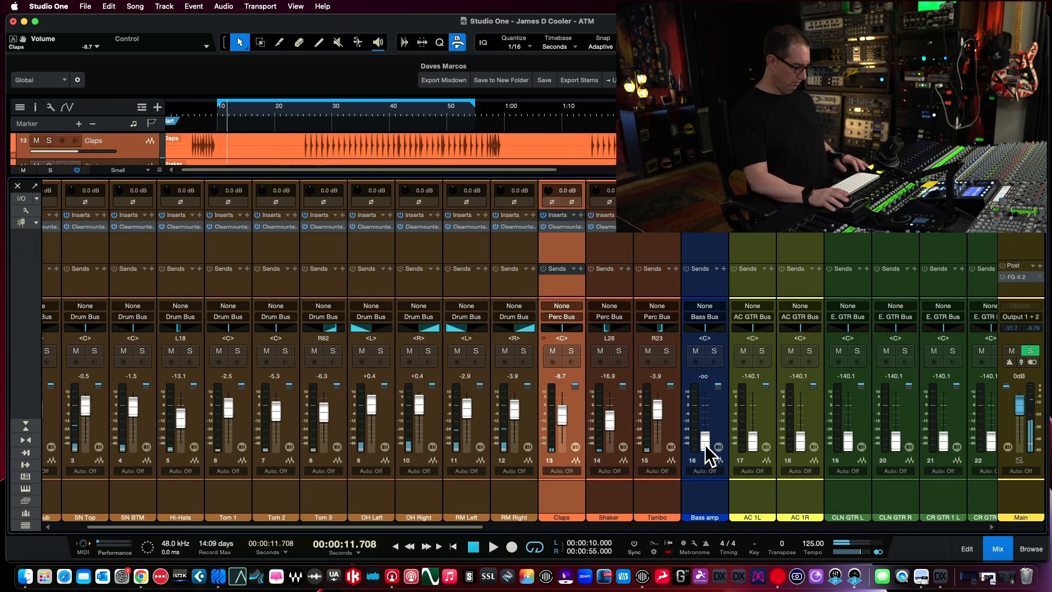
Raise the Bass amp fader to +0.4 dB and open the track's Clearmountain's 8068 plug-in
drag(705, 445, 702, 410)
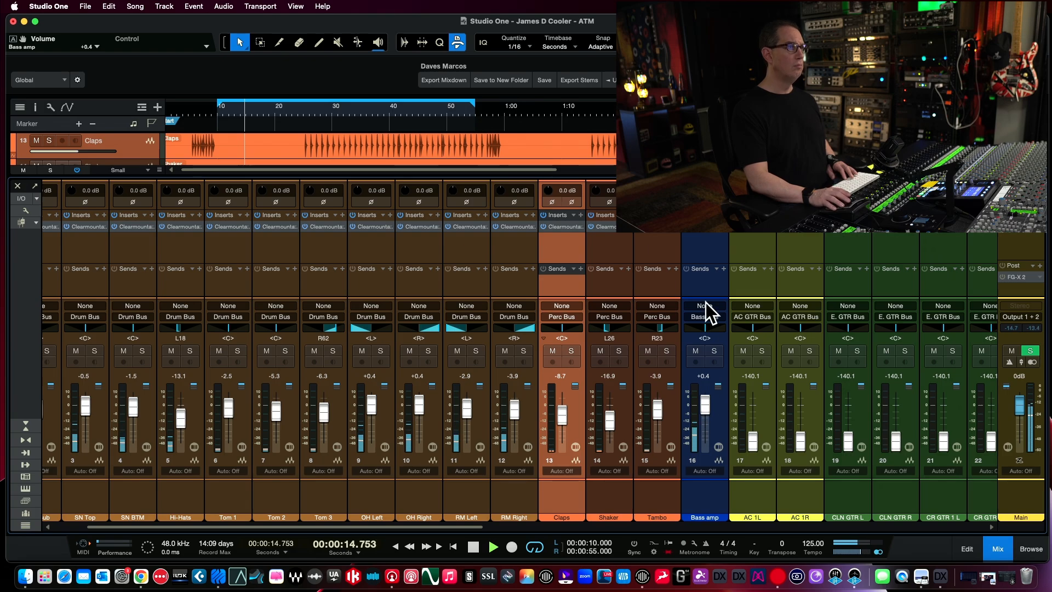
click(706, 234)
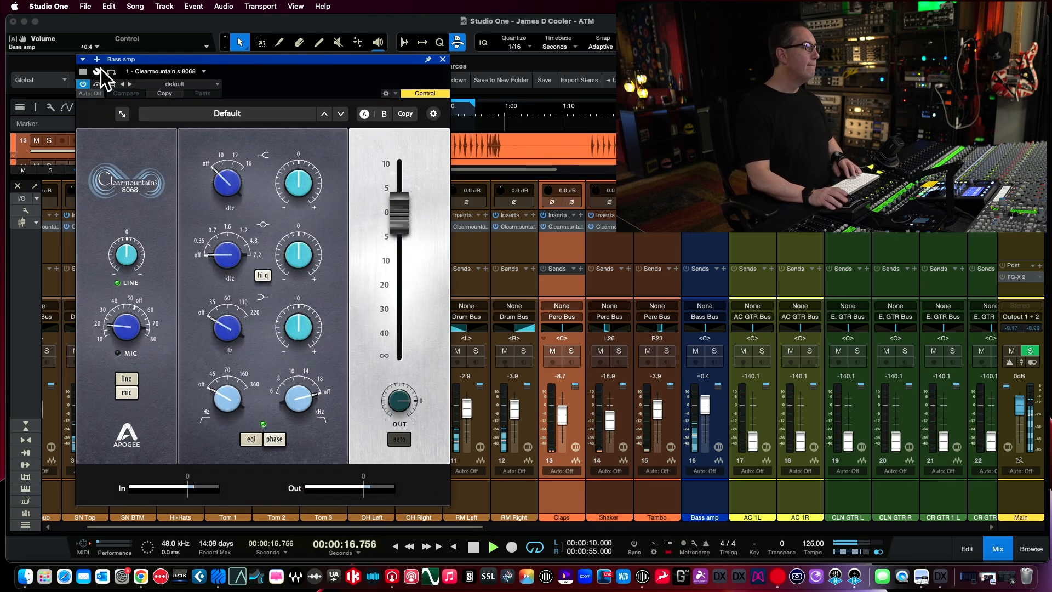
drag(220, 58, 224, 58)
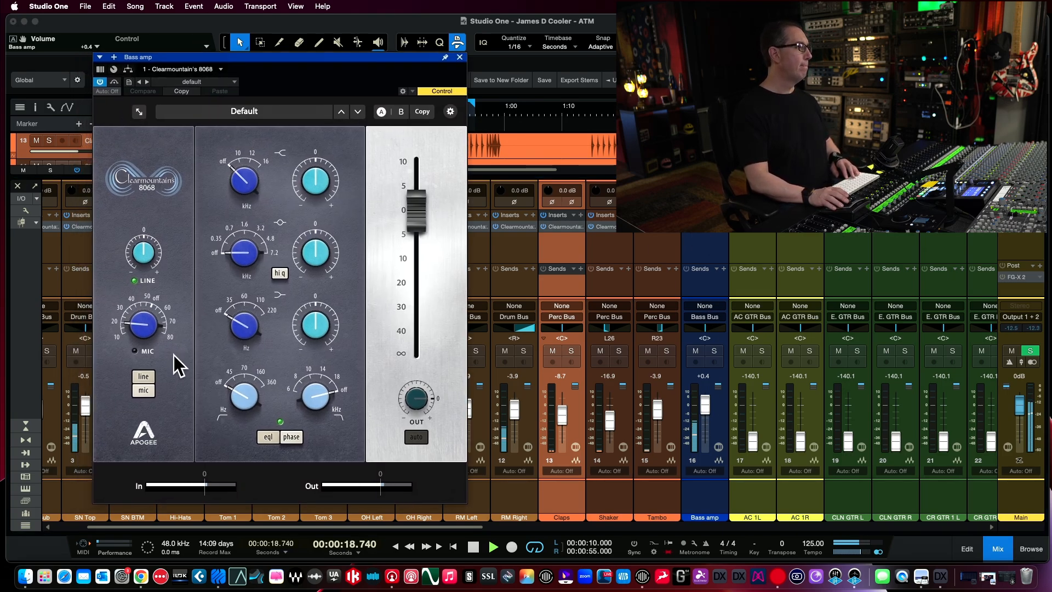
Switch the Bass amp's plug-in to the mic input, set the mic gain to +40 dB and stop playback
click(143, 390)
mouse_move(146, 333)
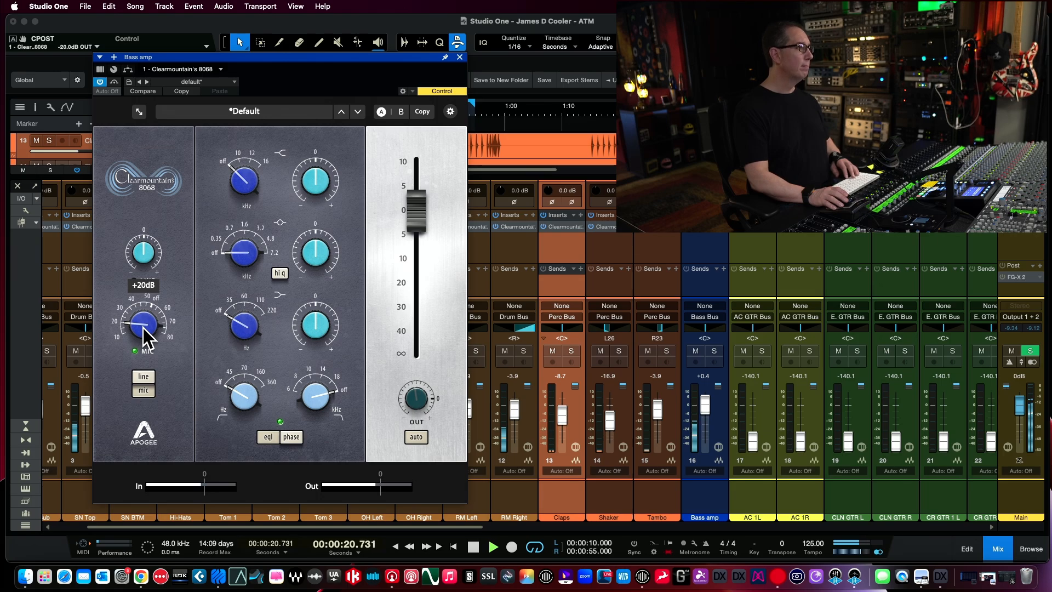
drag(143, 328, 142, 287)
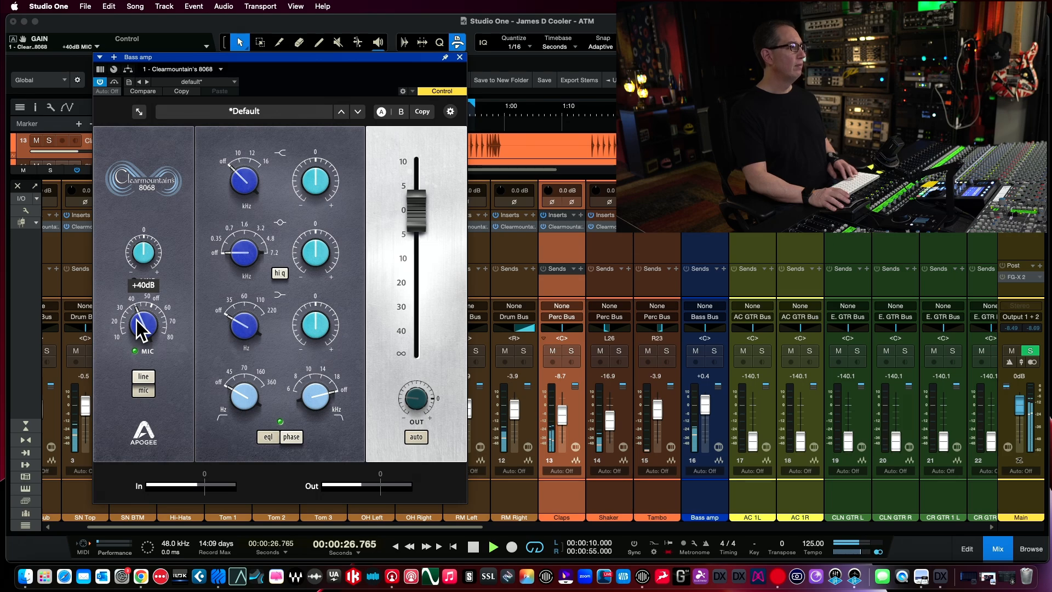
key(space)
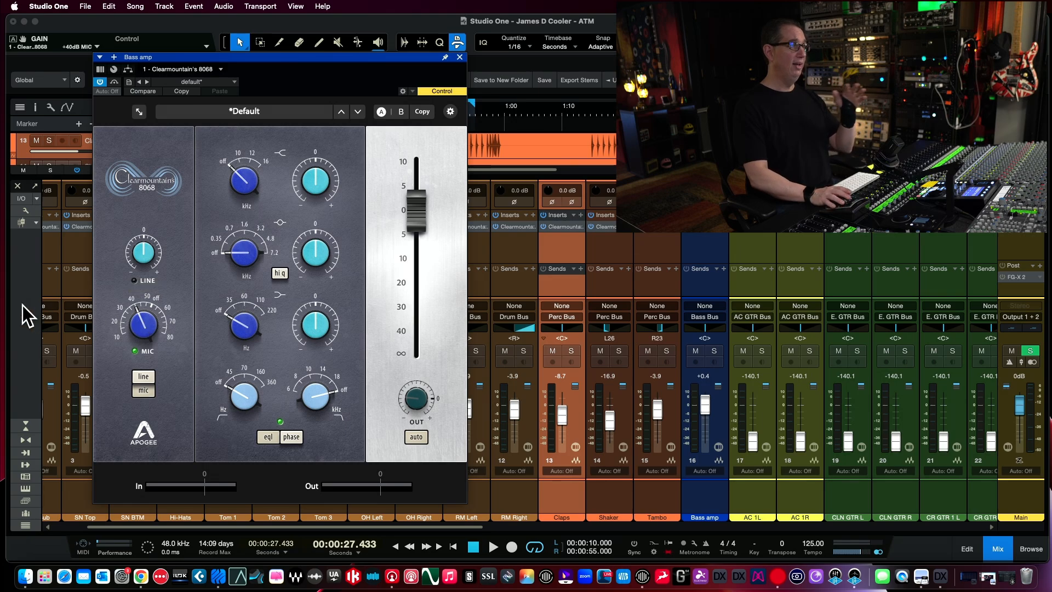
Resume playback and set the Bass amp's mid EQ band to 3.2 kHz with +4.0 dB gain
mouse_move(311, 259)
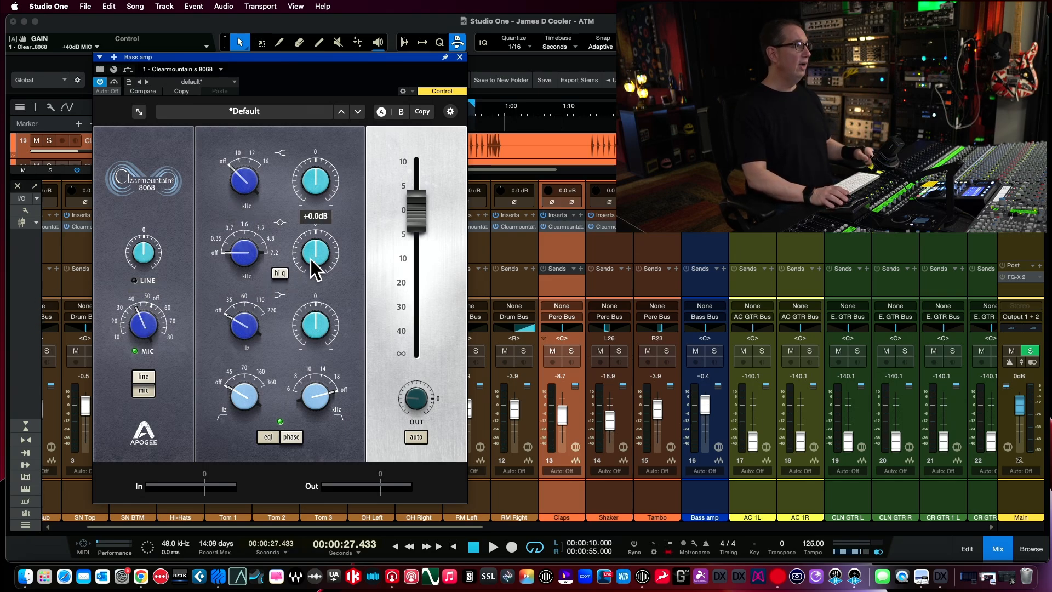
mouse_move(224, 399)
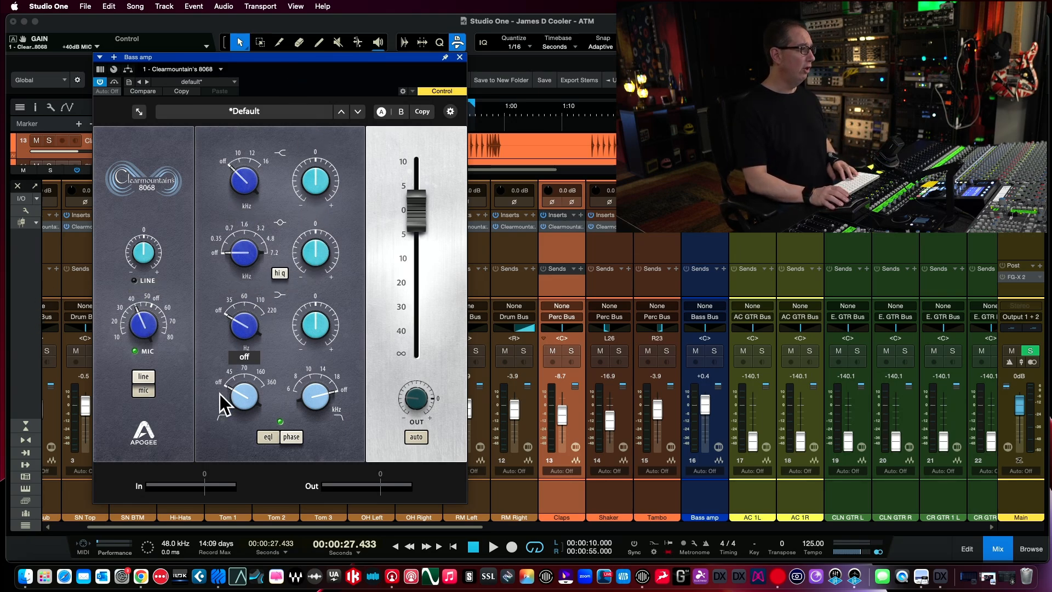
key(space)
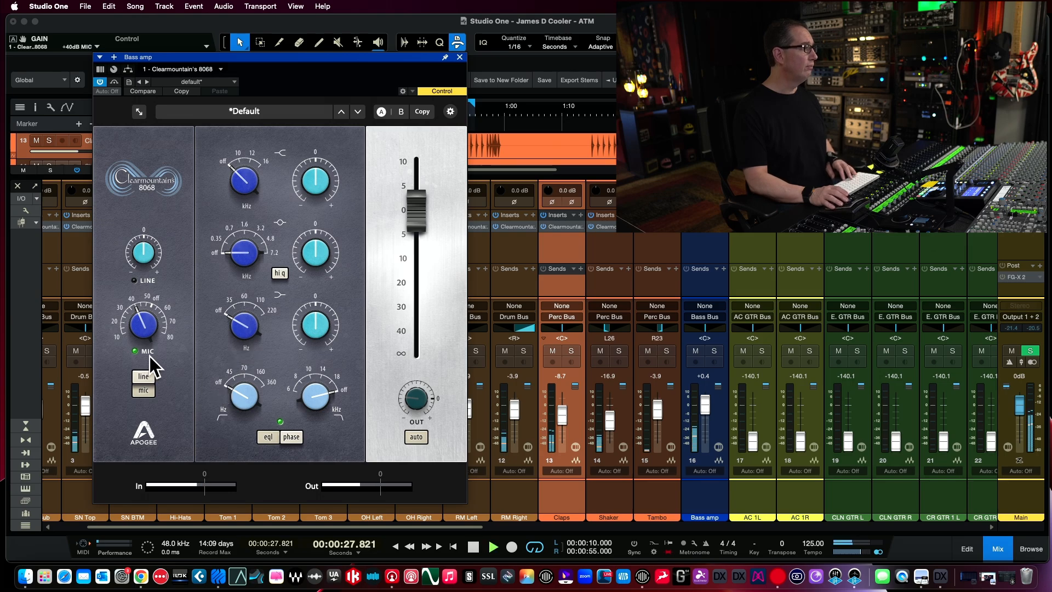
drag(241, 263, 246, 162)
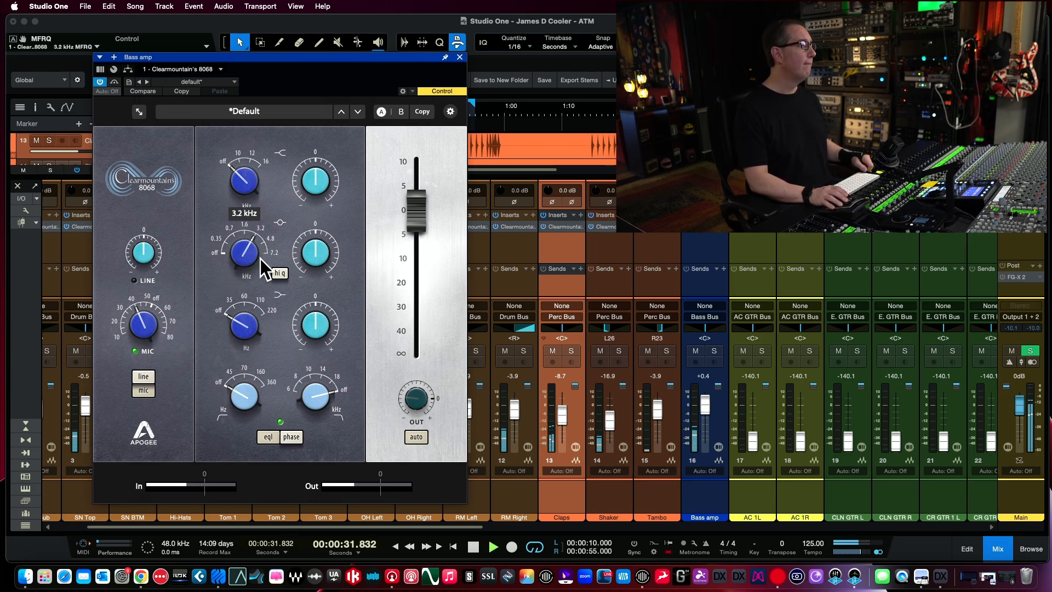
drag(308, 257, 313, 216)
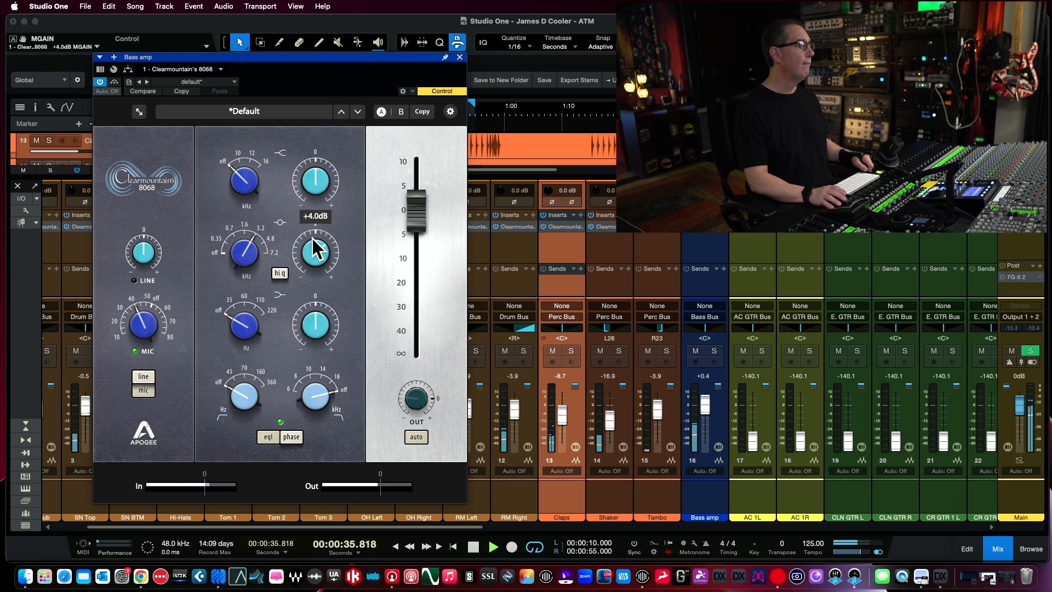
Set the Bass amp's low EQ band to 110 Hz with +3.6 dB gain and the high-pass filter to 45 Hz
drag(245, 328, 245, 231)
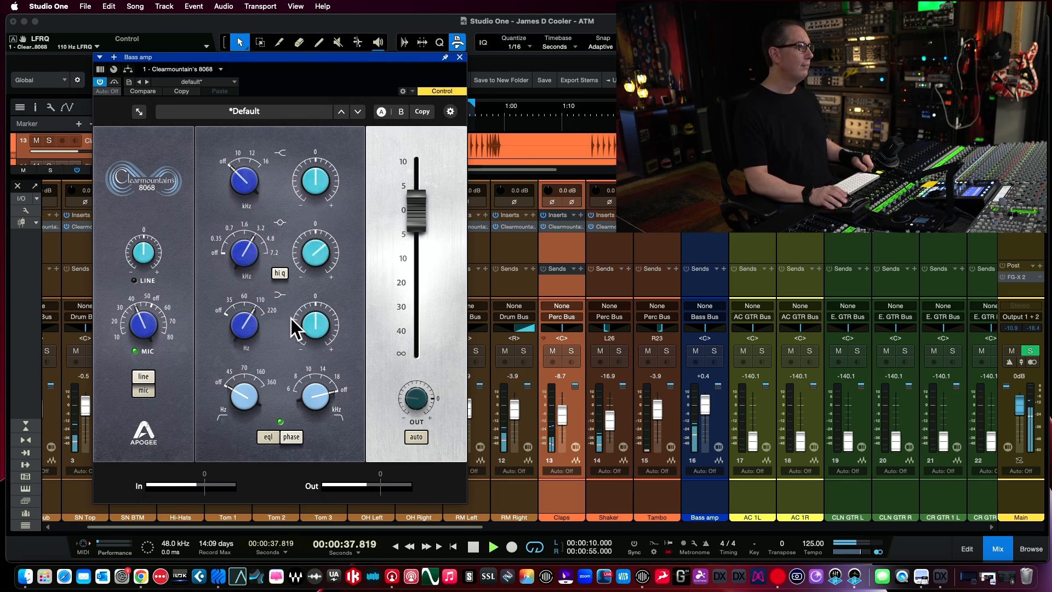
drag(307, 320, 306, 304)
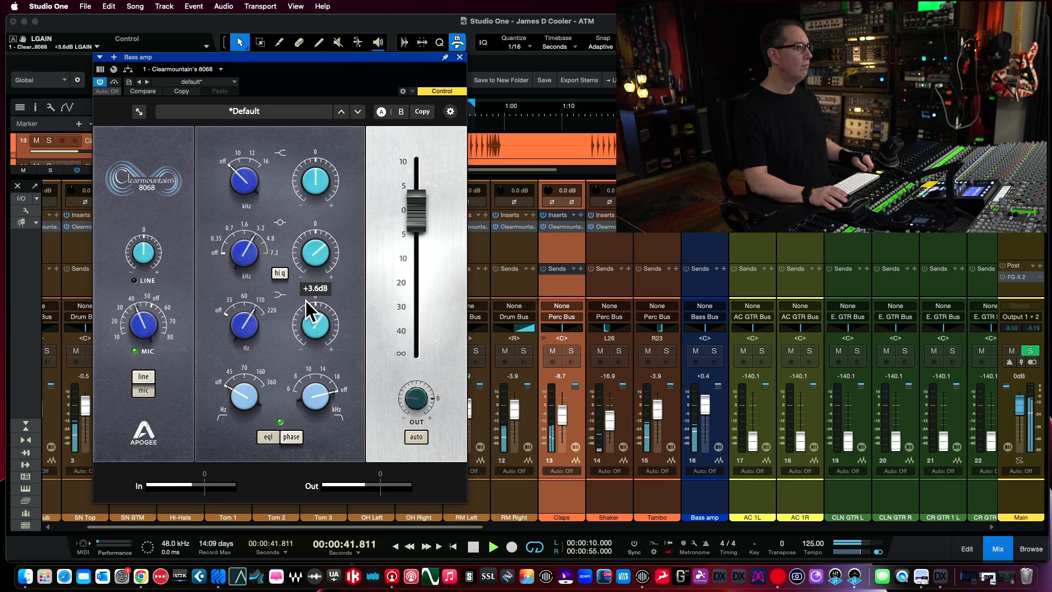
drag(242, 382, 246, 372)
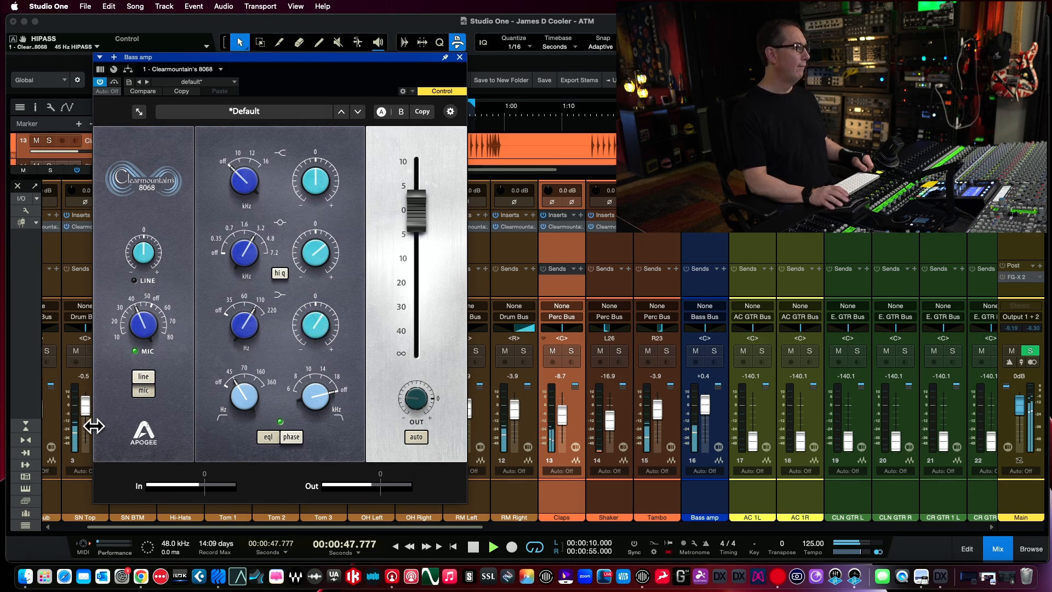
Compare the bass with the plug-in bypassed and active, in the full mix and with the Bass amp soloed
click(114, 82)
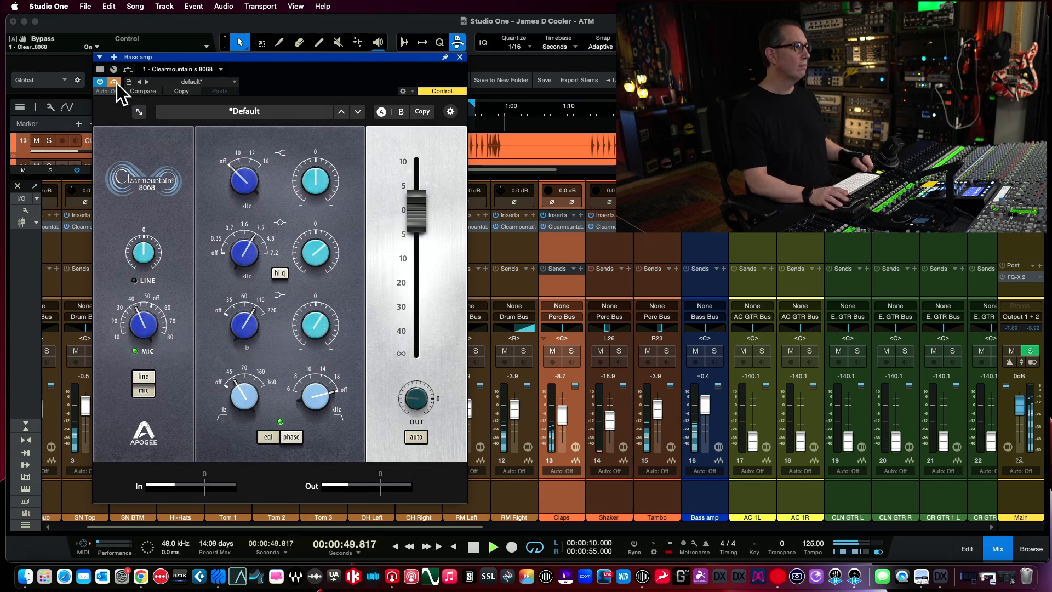
click(115, 82)
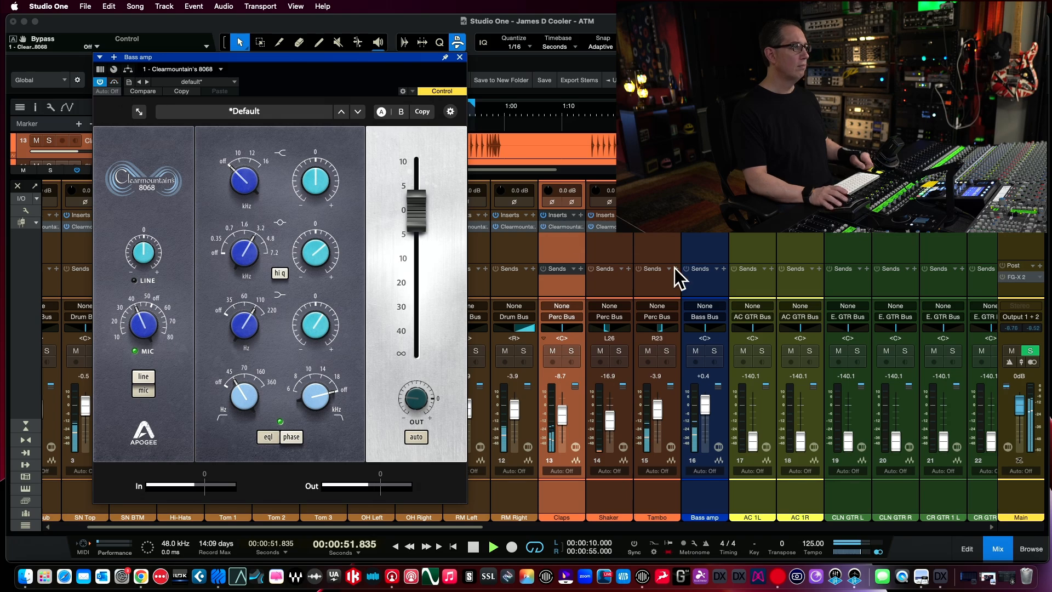
click(718, 351)
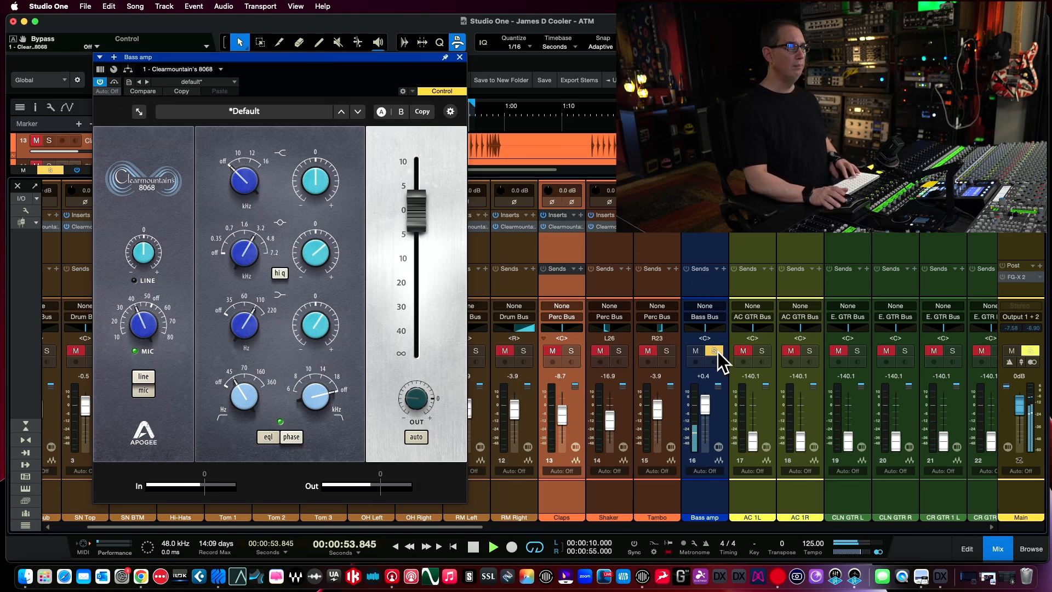
click(113, 82)
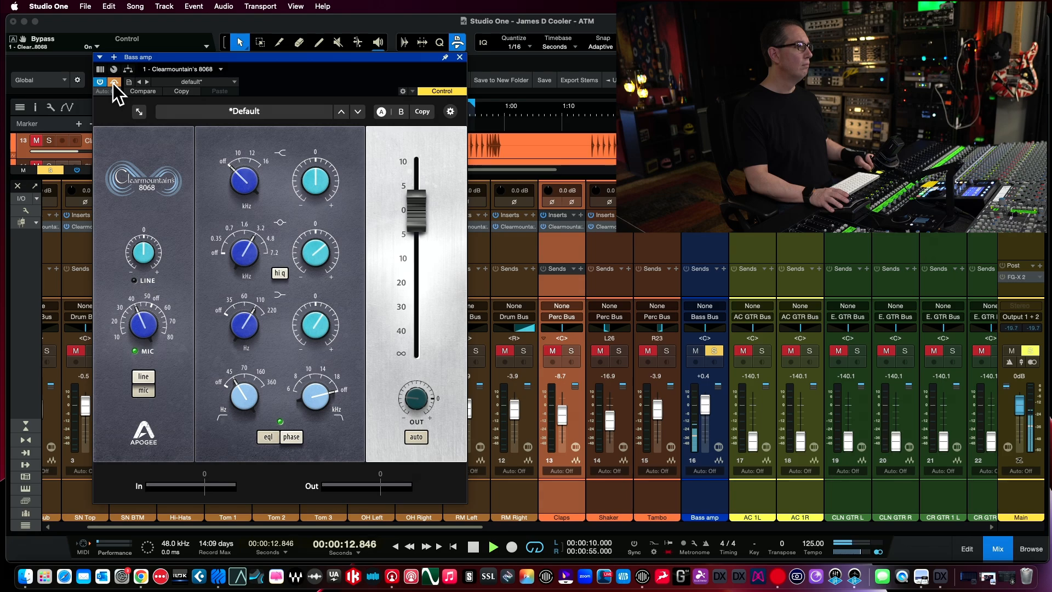
click(113, 82)
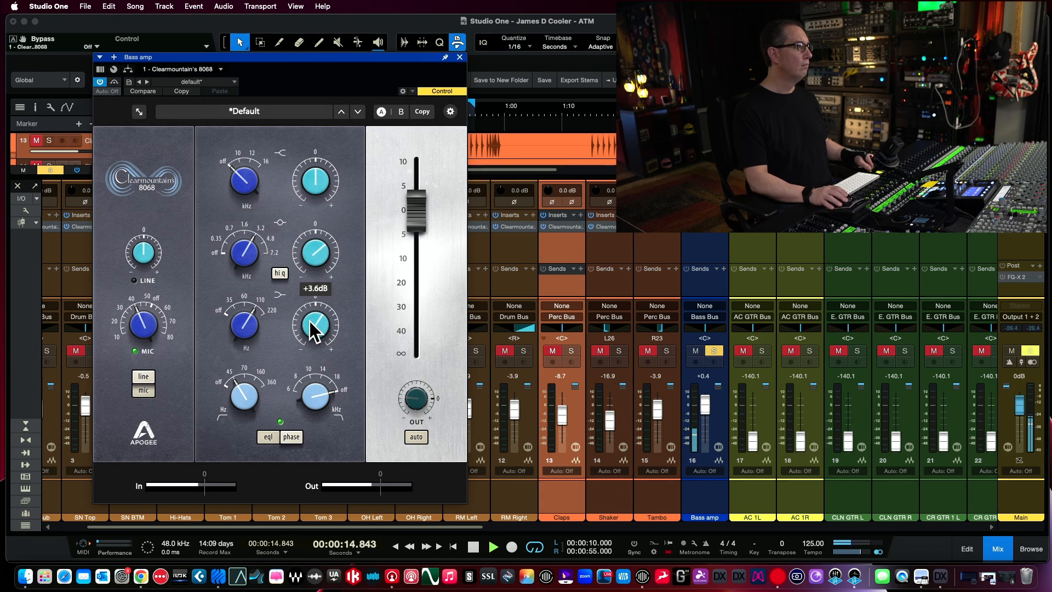
Raise the Bass amp's low EQ gain to +8.0 dB and compare the result against bypass
drag(310, 320, 304, 278)
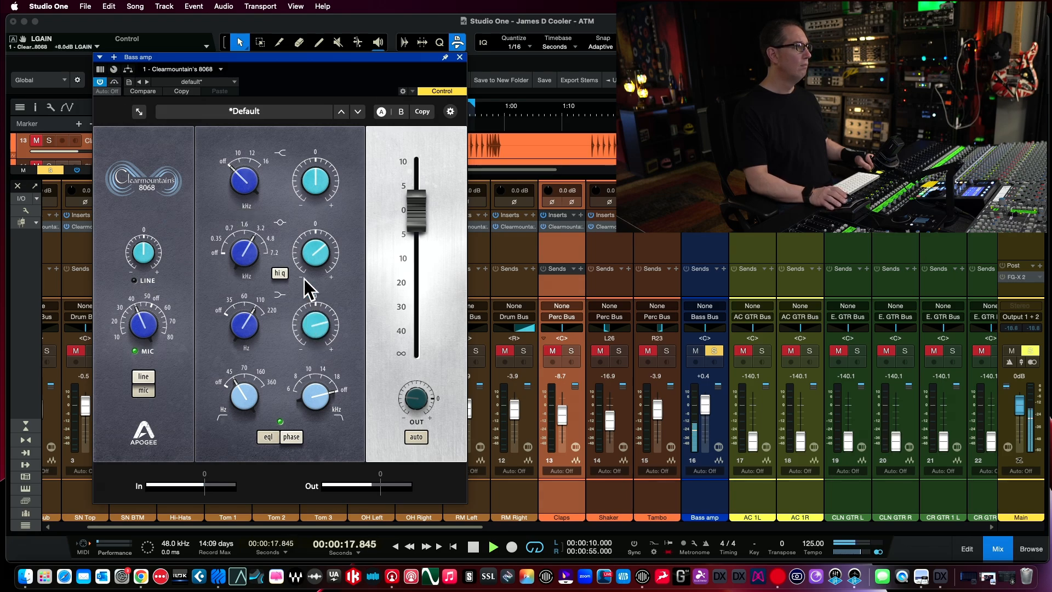
click(116, 83)
click(116, 84)
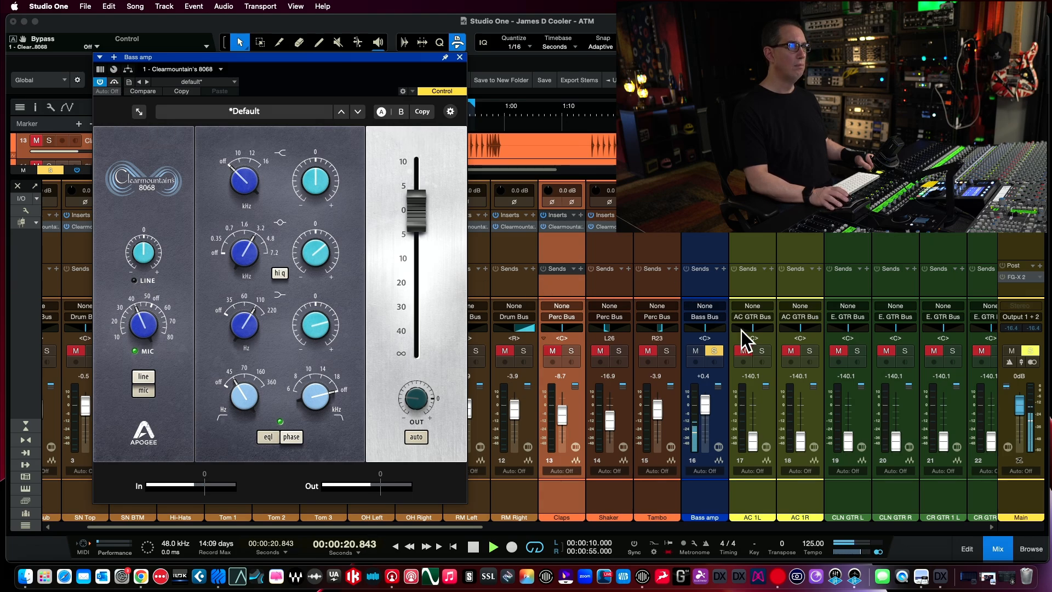
Unsolo the Bass amp, lower its fader to -2.5 dB within the full mix and stop playback
click(714, 351)
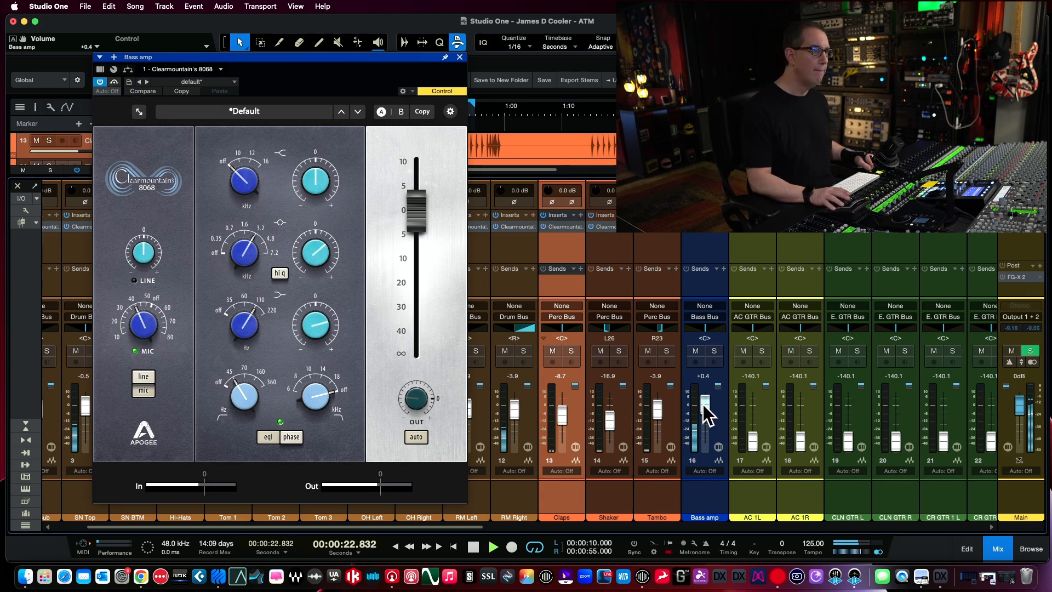
drag(704, 406, 705, 408)
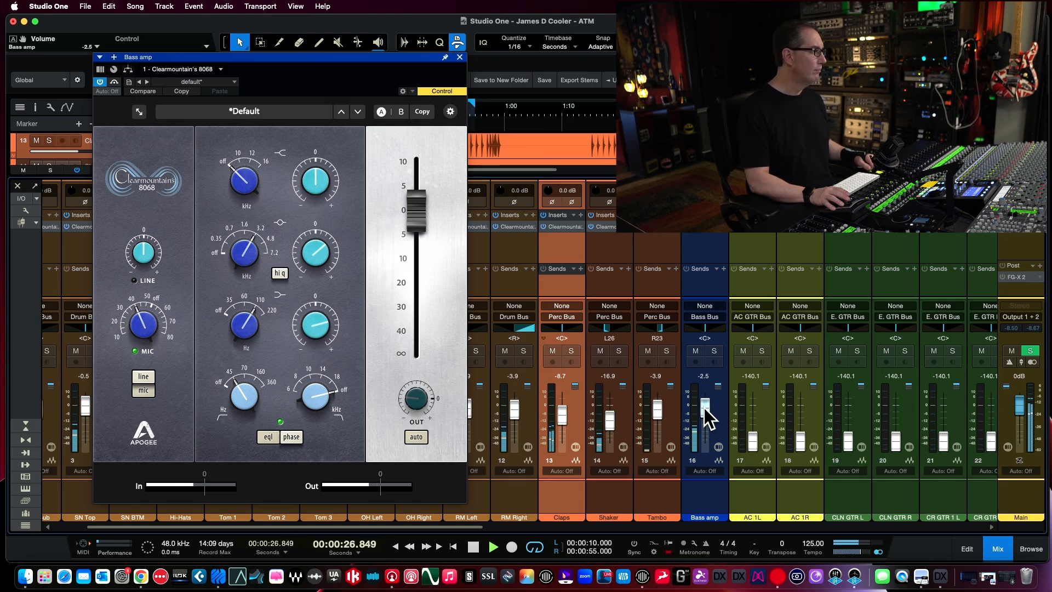
key(space)
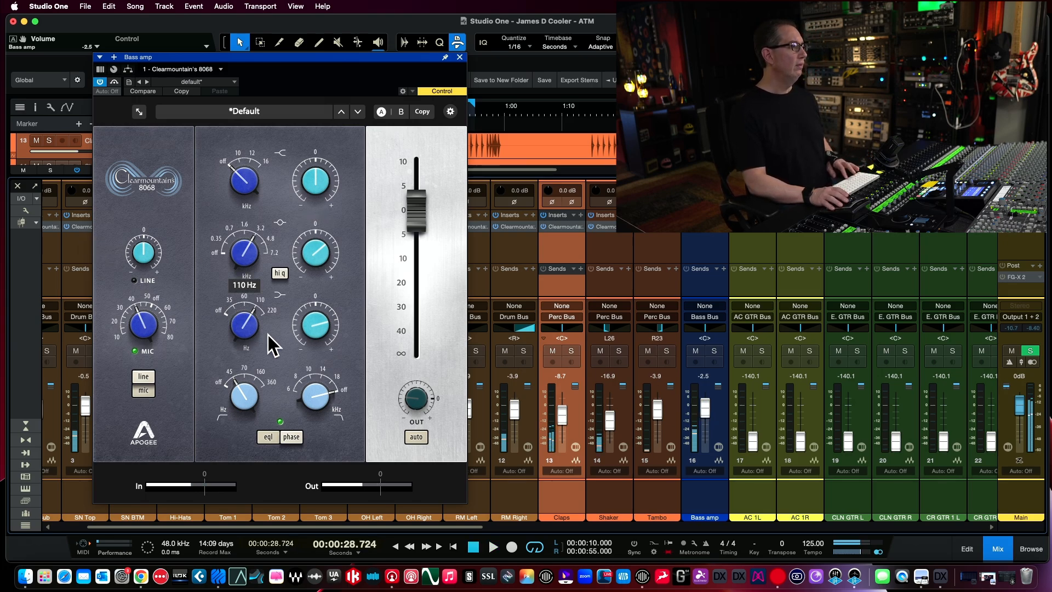
Resume playback to listen to the processed bass in the full mix
mouse_move(317, 324)
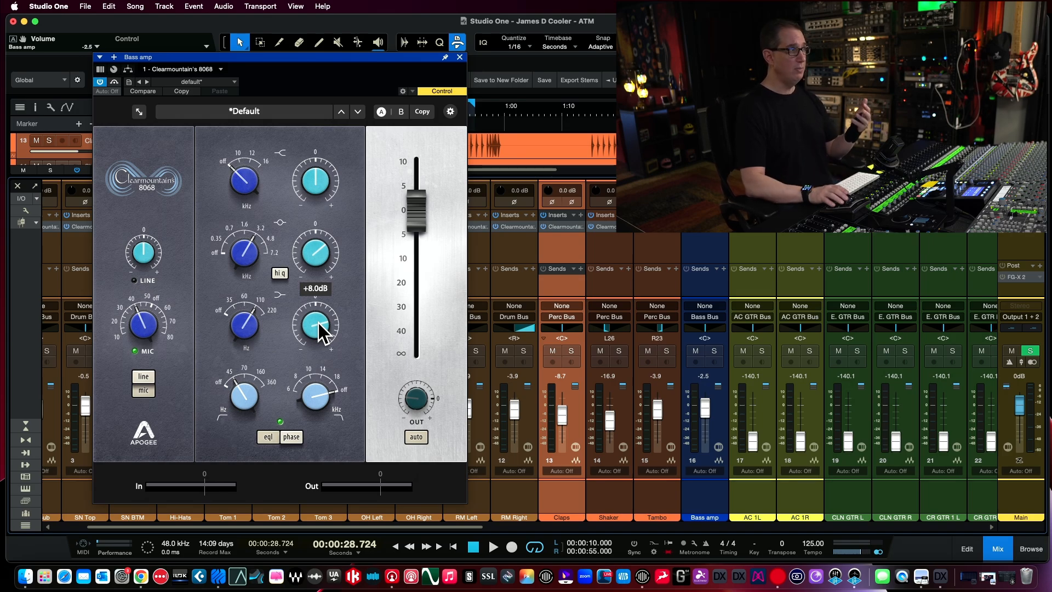
mouse_move(315, 242)
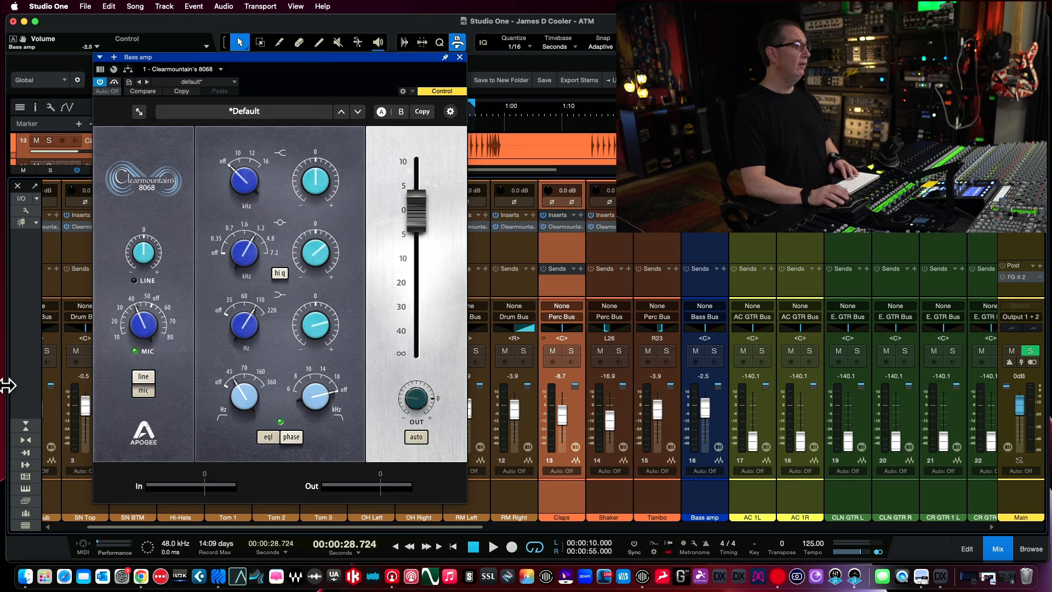
mouse_move(239, 399)
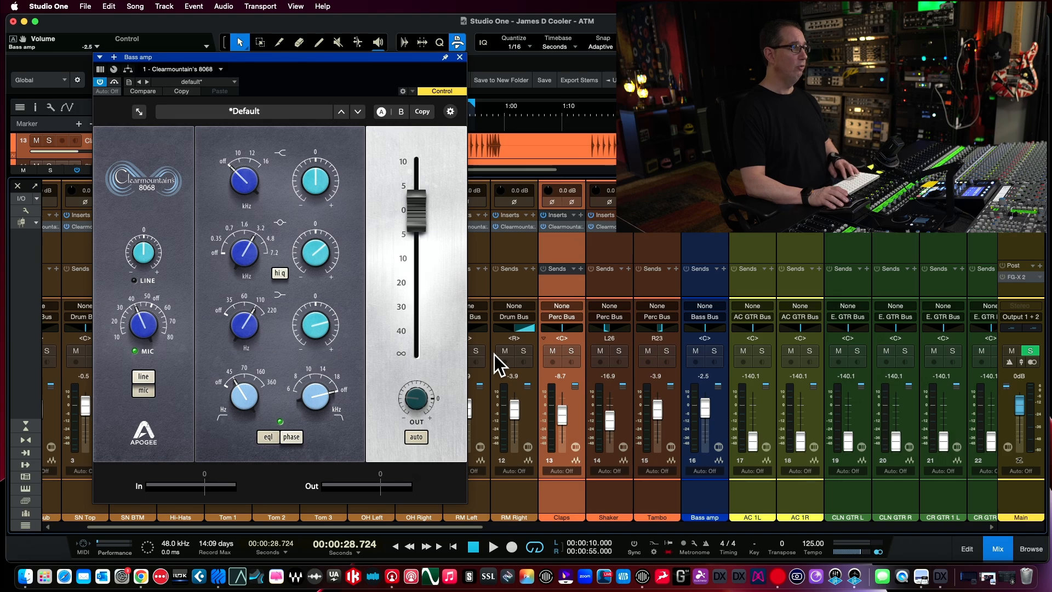
key(space)
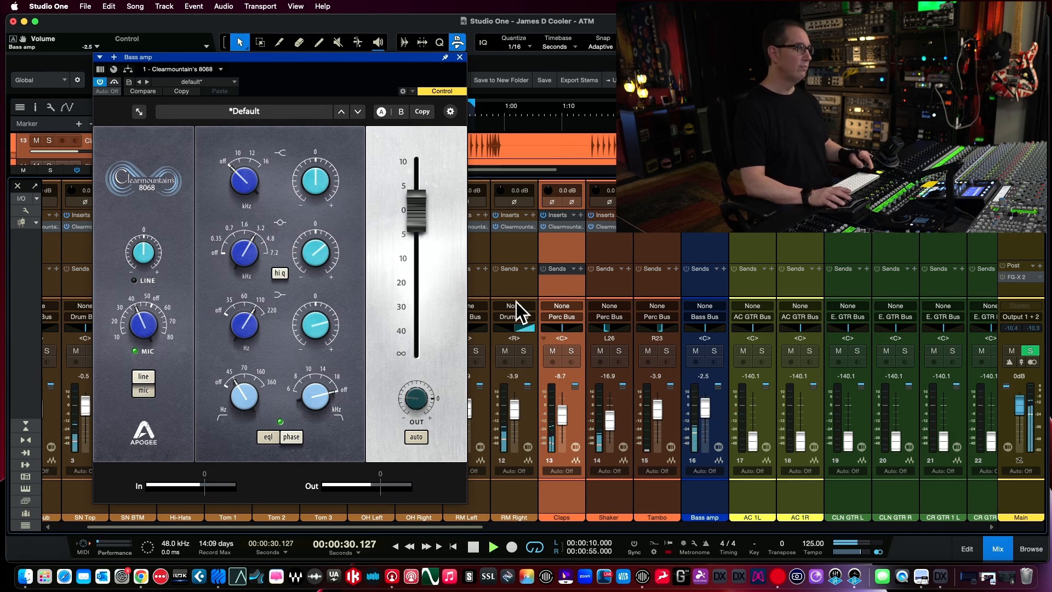
Close the Bass amp plug-in, raise the Bass amp fader to -1.0 dB in the full mix and stop playback
click(460, 57)
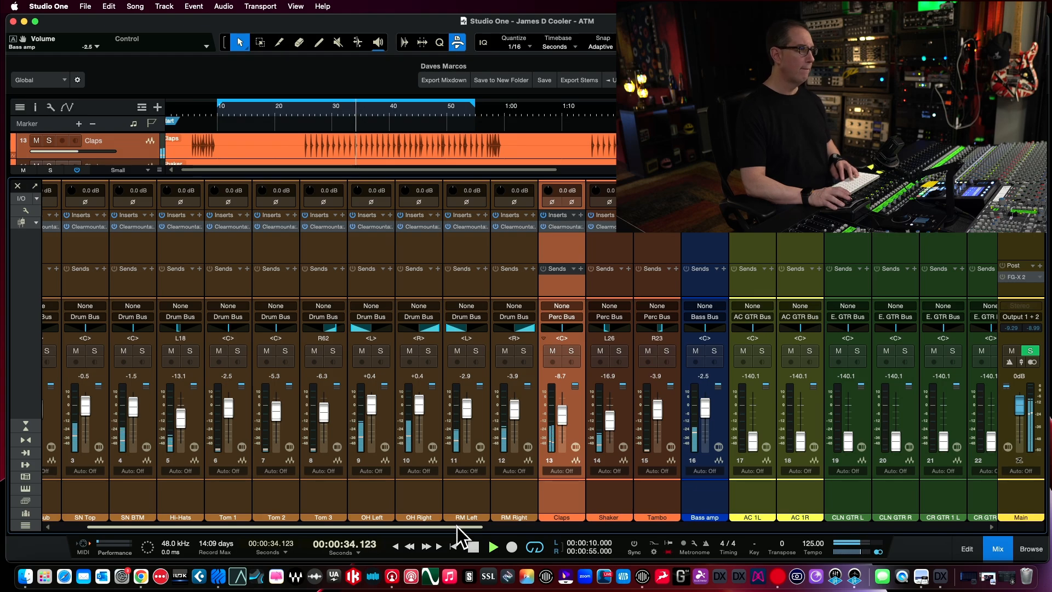
drag(457, 527, 560, 514)
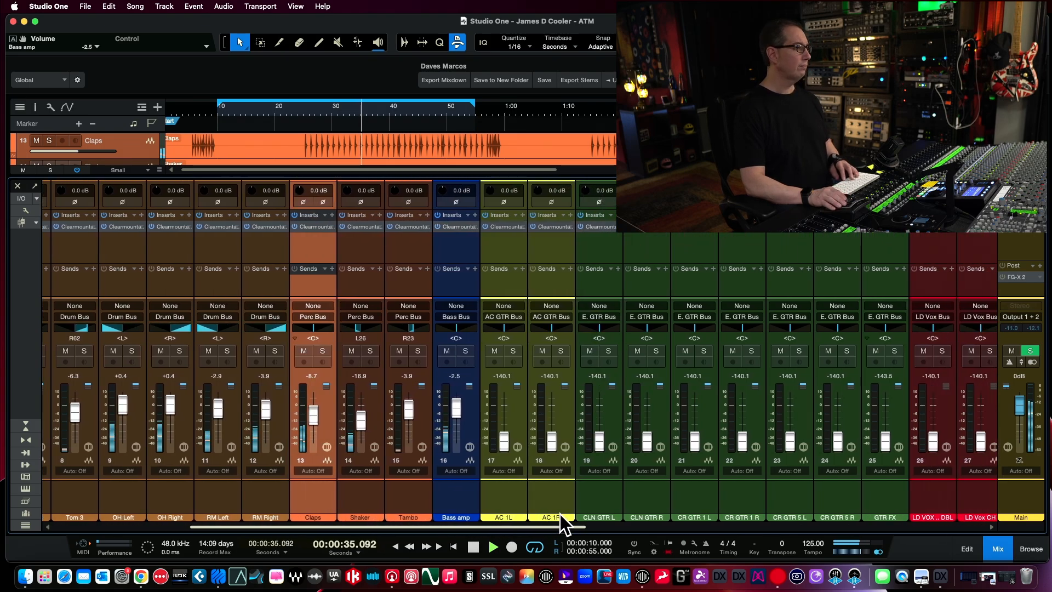
click(514, 502)
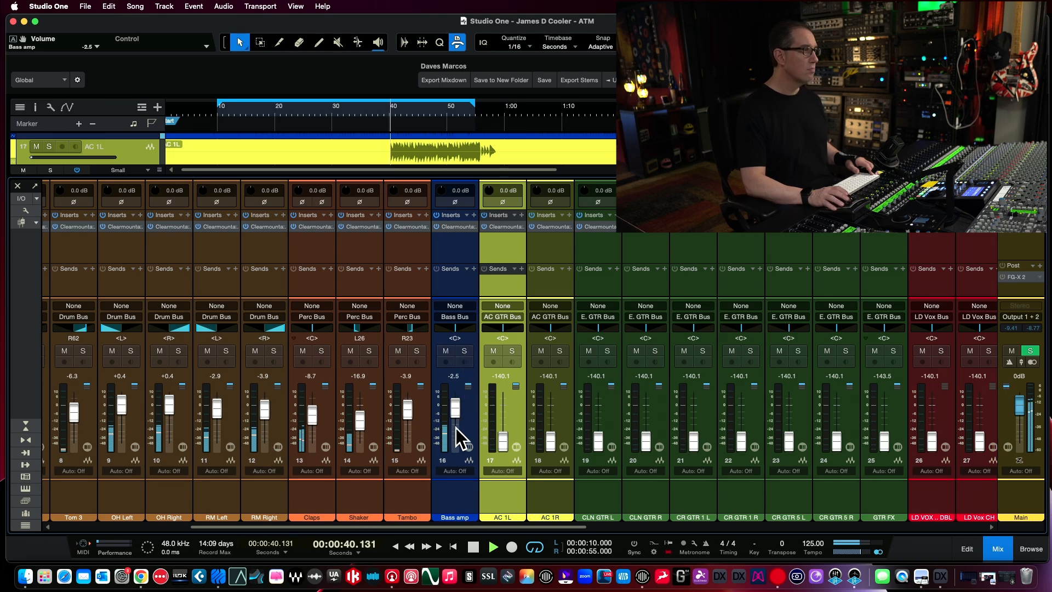
drag(455, 413, 455, 411)
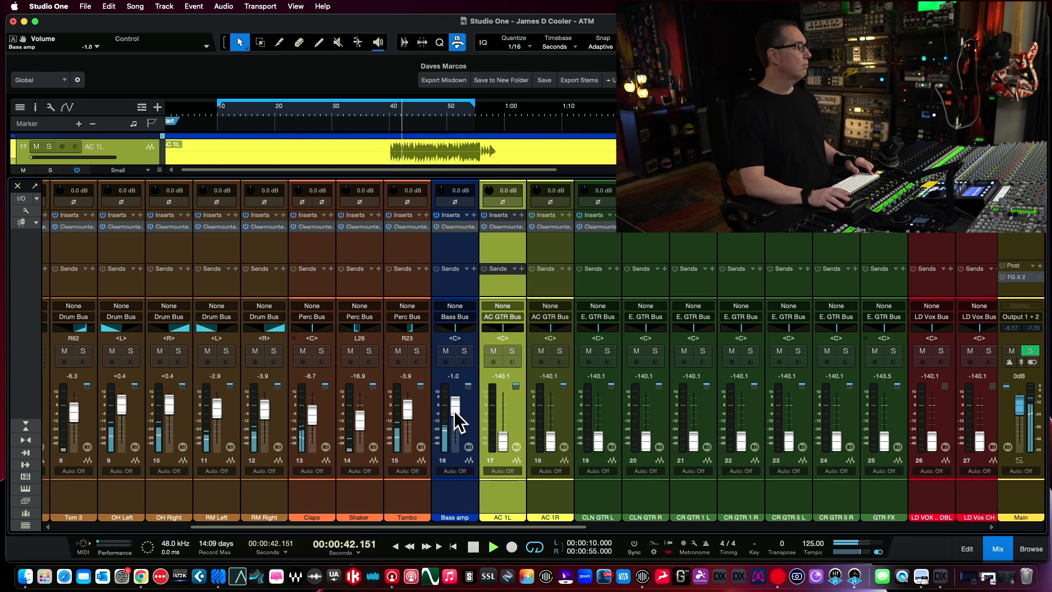
key(space)
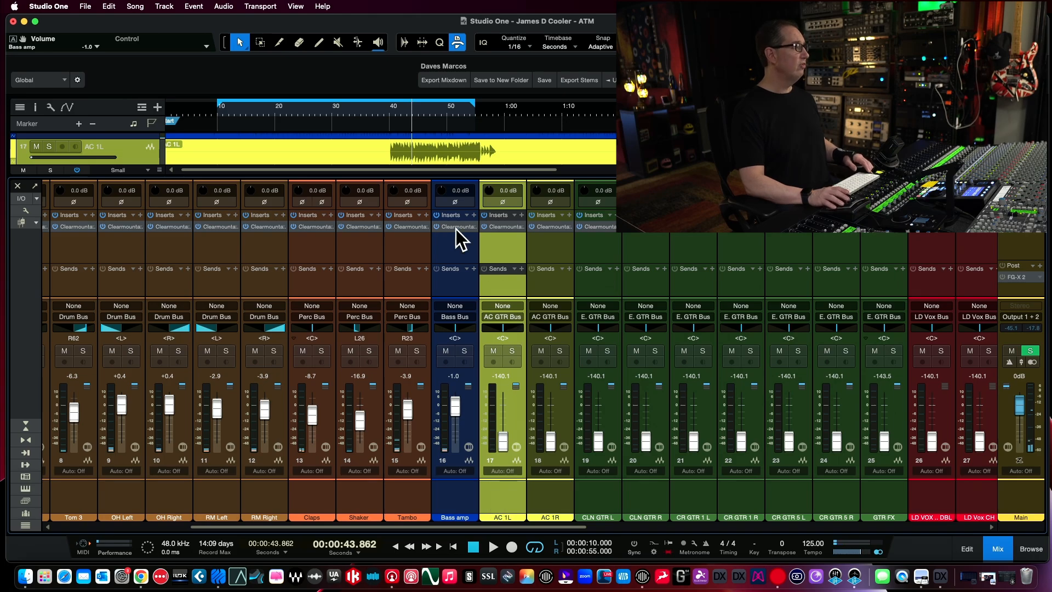
Set the loop range from 40 to 59 seconds around the AC guitar section and return to the mixer
key(F3)
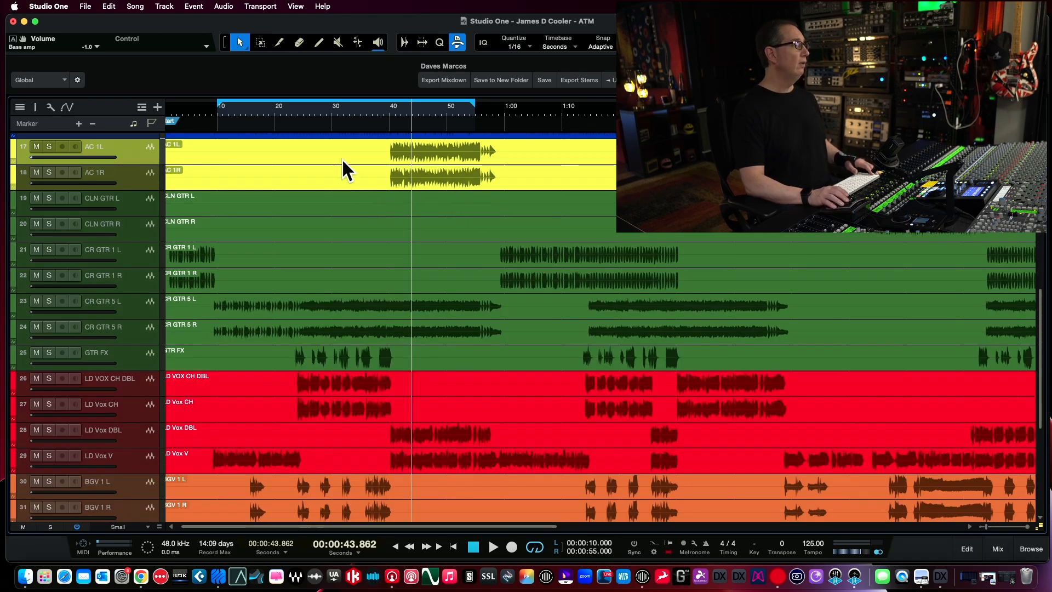
drag(386, 98, 500, 96)
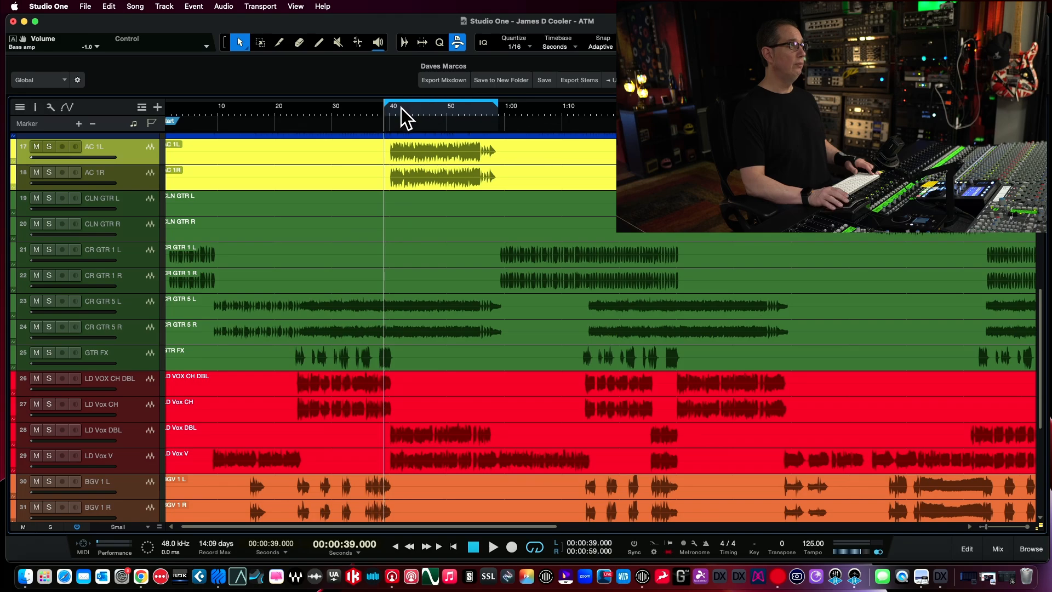
drag(401, 109, 406, 137)
drag(359, 104, 375, 106)
click(376, 115)
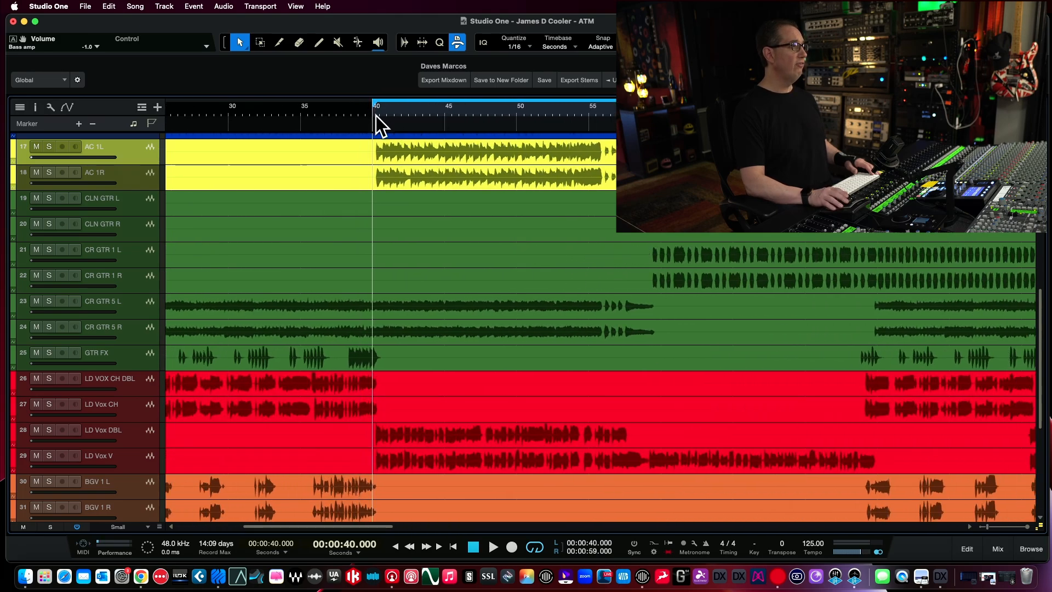
key(F3)
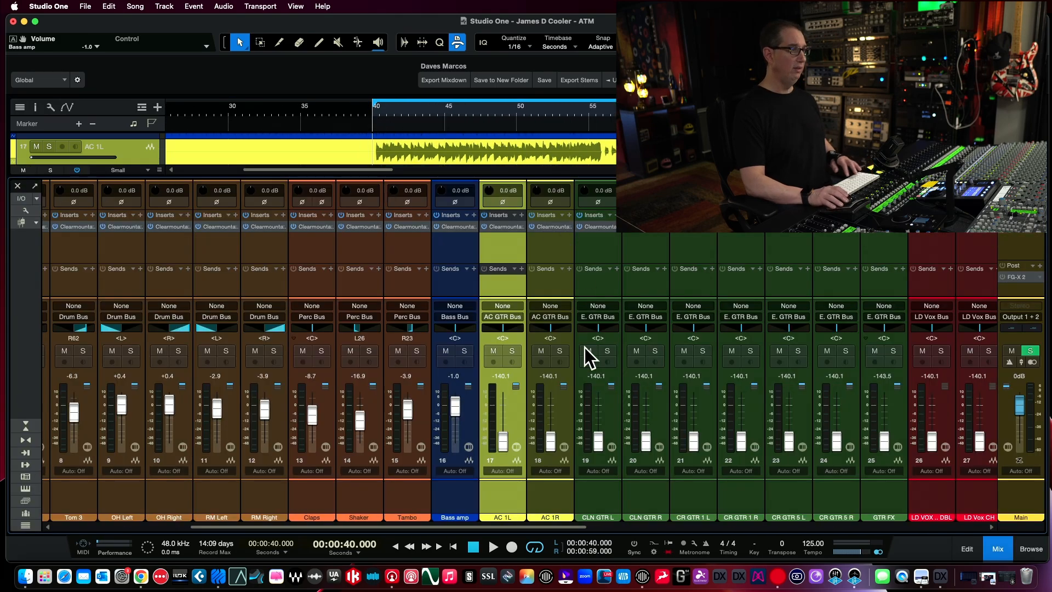
Set the AC 1L fader to 0 dB, play the track soloed and open its Clearmountain's 8068
alt+click(505, 440)
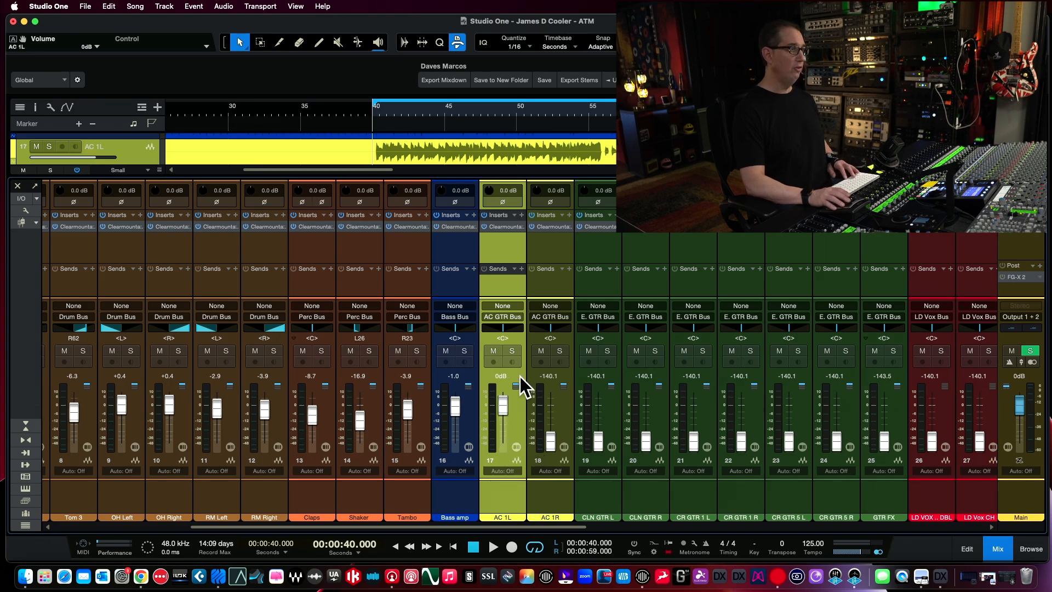
click(513, 351)
key(space)
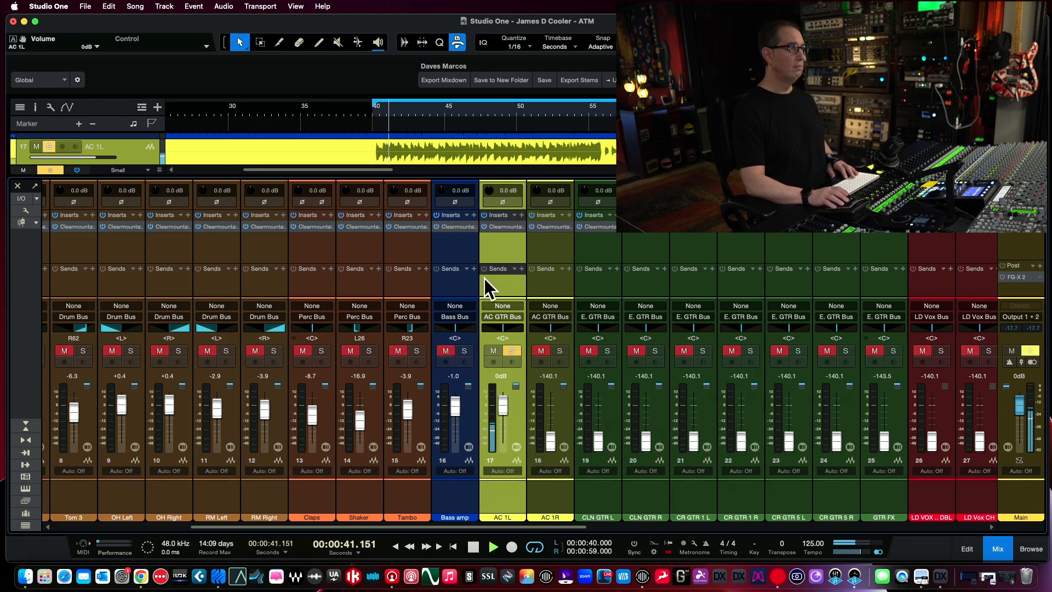
click(502, 227)
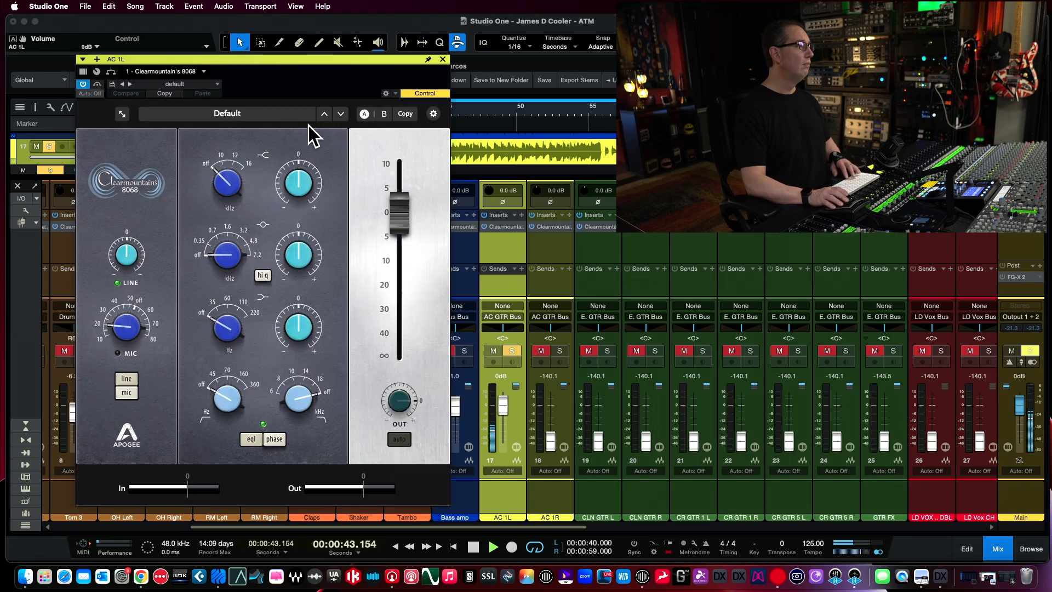
Set AC 1L's high-pass filter to 160 Hz and boost its high band at 12 kHz by about +7.0 dB
click(229, 406)
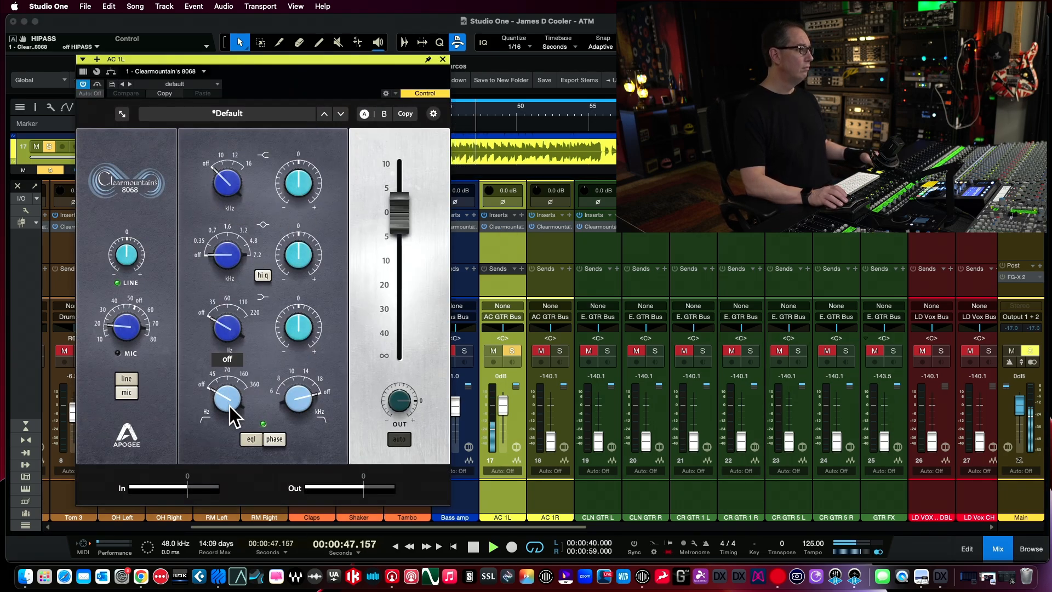
drag(229, 406, 242, 229)
mouse_move(232, 271)
mouse_down()
mouse_move(232, 333)
mouse_move(232, 272)
mouse_up()
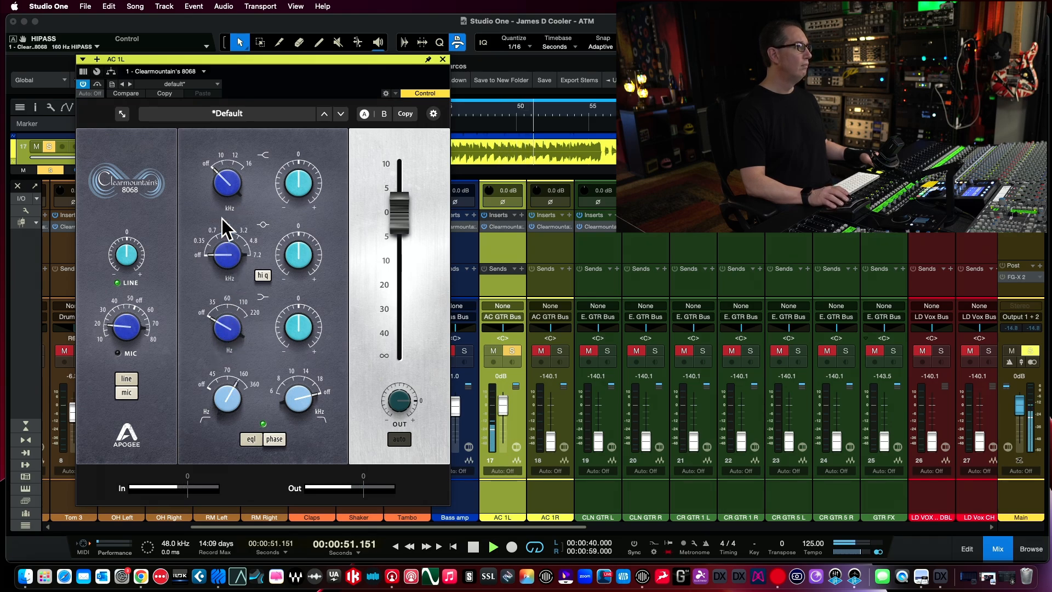
drag(228, 197, 222, 106)
drag(304, 193, 302, 164)
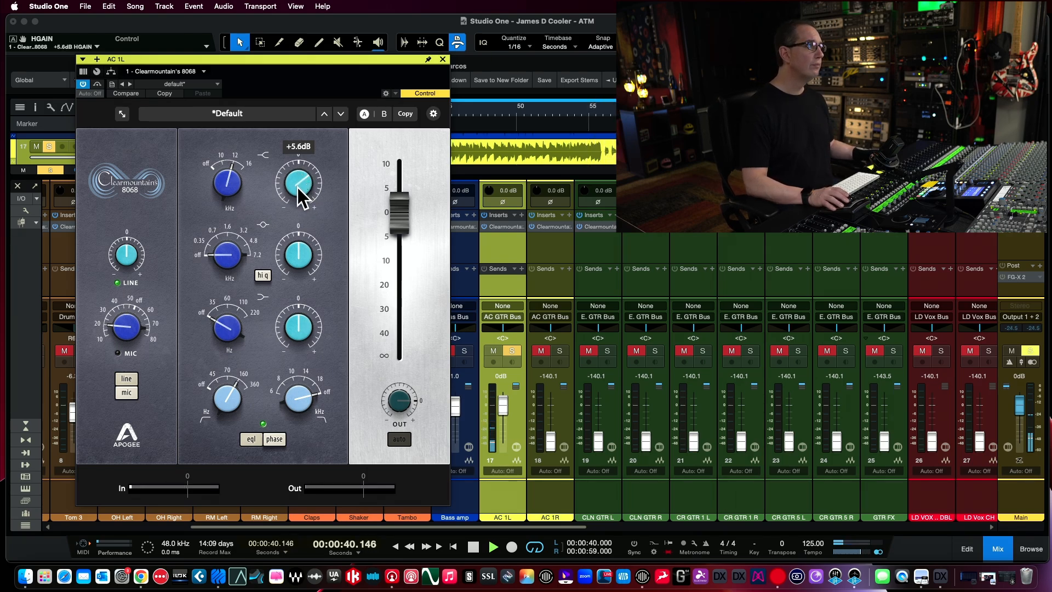
drag(298, 187, 298, 173)
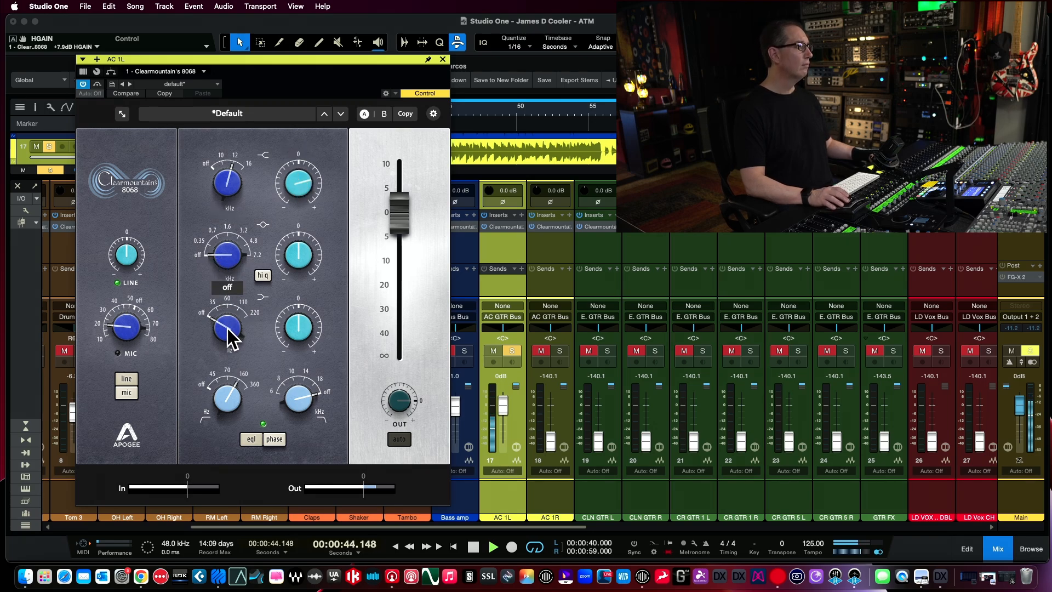
Set AC 1L's low EQ band to 220 and cut its gain to -3.8 dB
drag(228, 331, 234, 192)
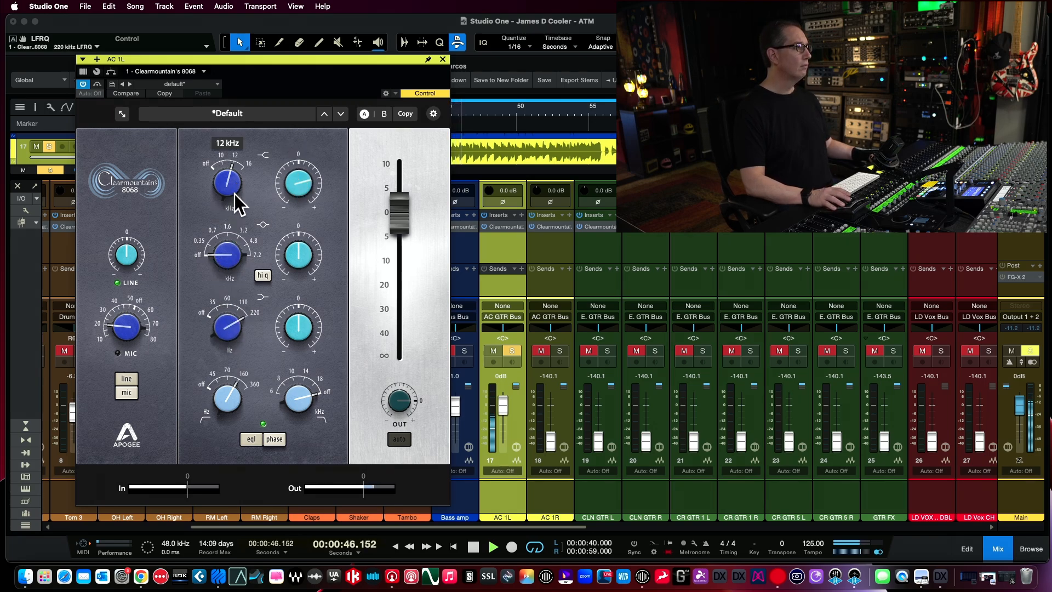
drag(287, 319, 291, 280)
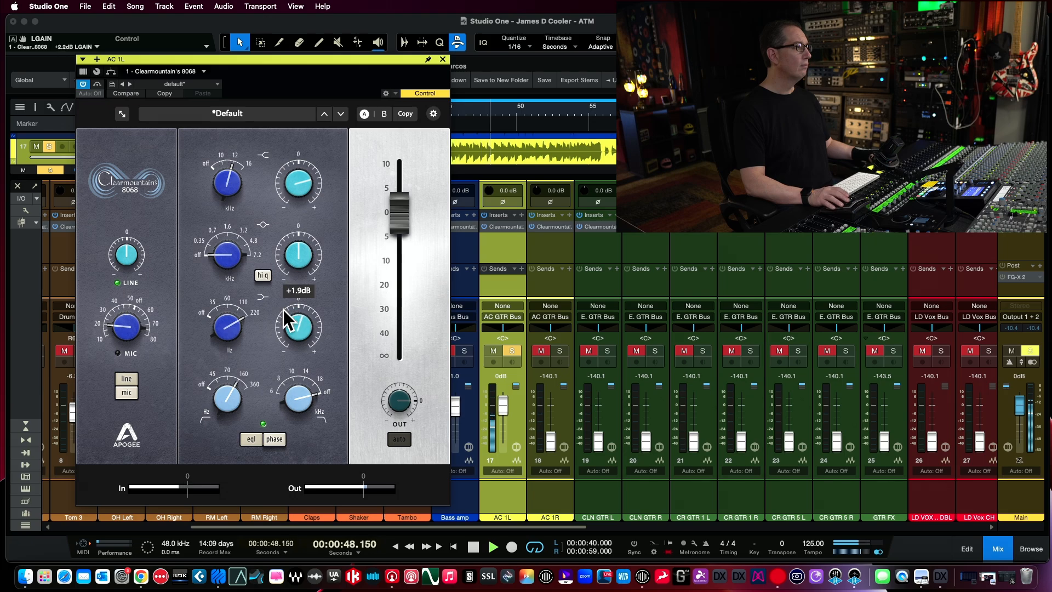
drag(279, 325, 277, 329)
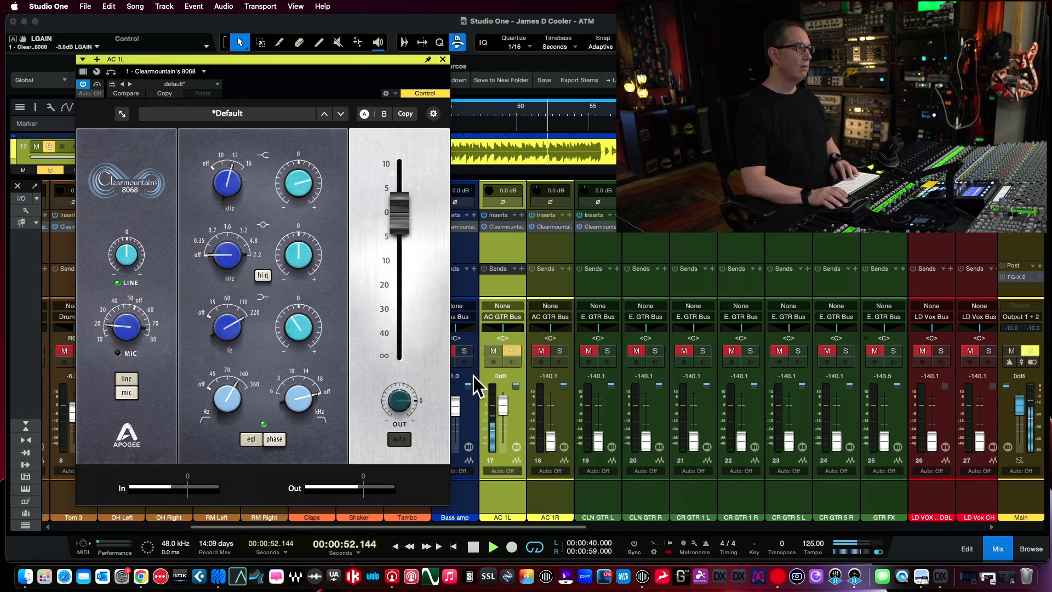
Unsolo AC 1L and lower its fader to about -2.8 dB within the full mix
click(512, 350)
drag(501, 404, 501, 409)
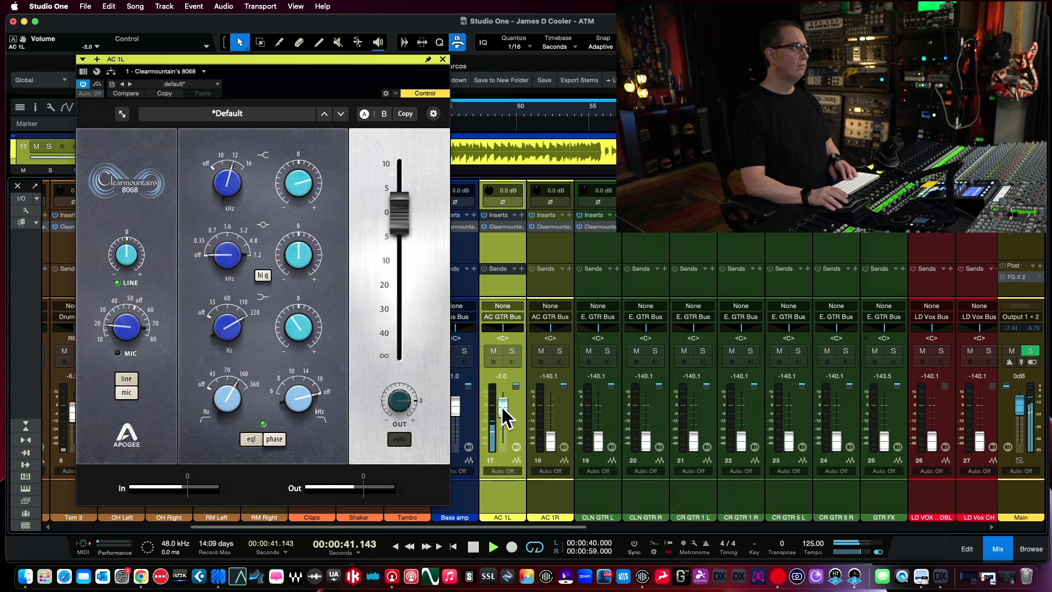
drag(502, 408, 502, 409)
mouse_move(223, 271)
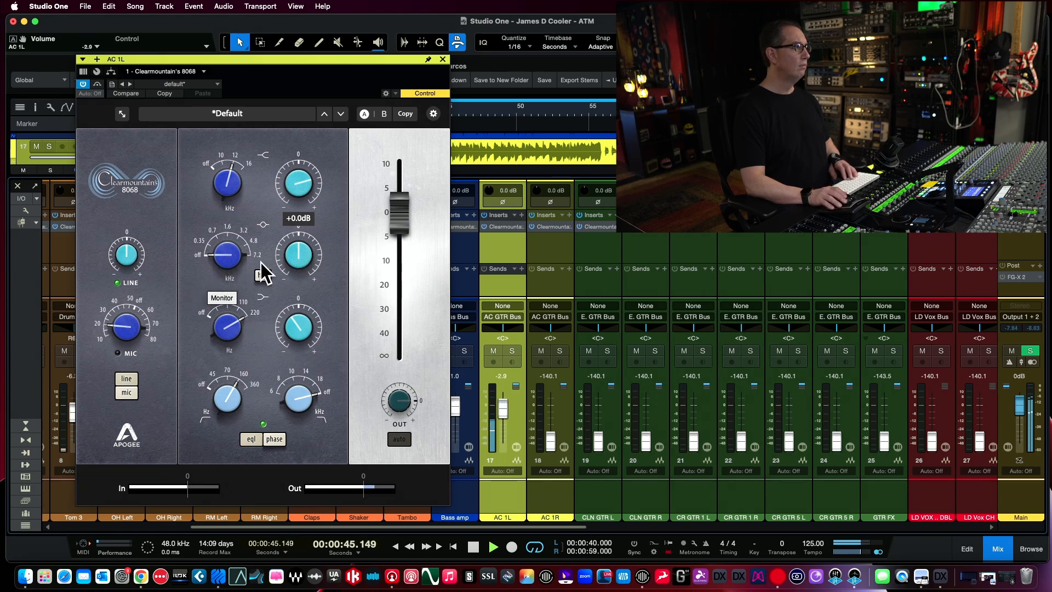
mouse_move(204, 406)
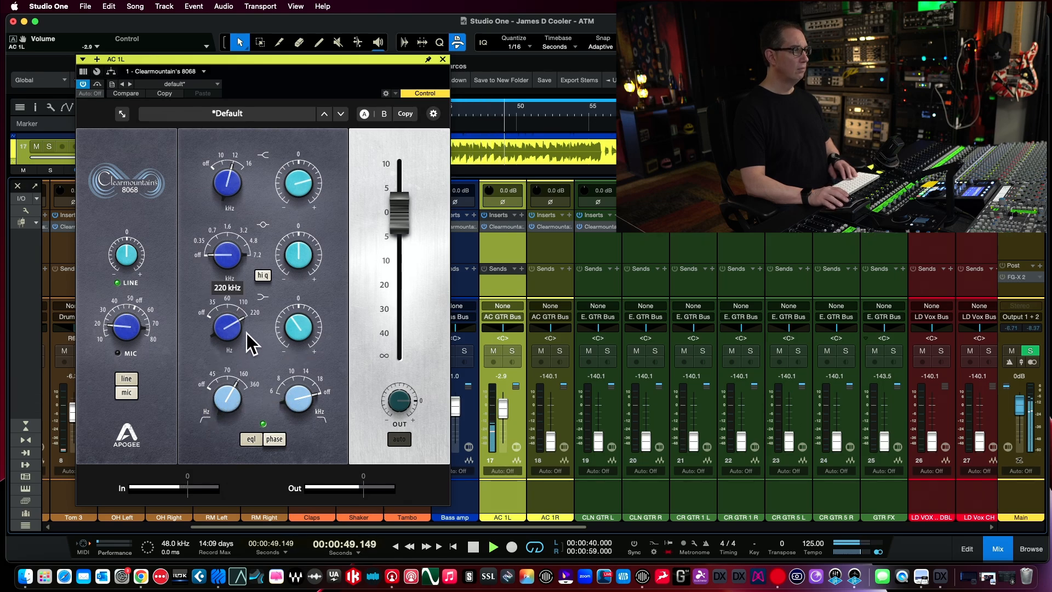
Compare the soloed AC 1L with the plug-in bypassed and active, and return to the full mix
click(510, 351)
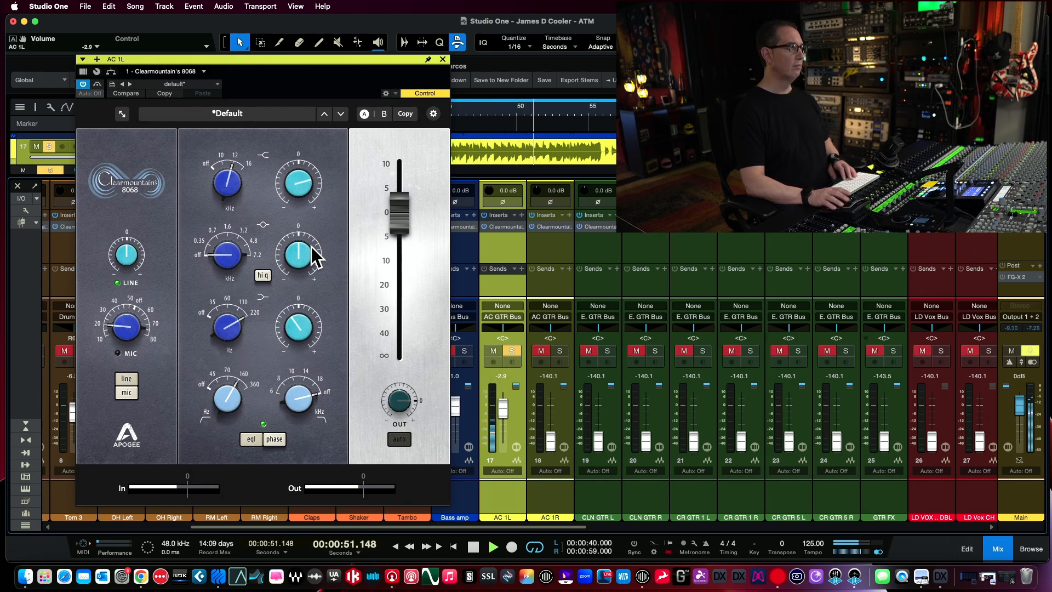
click(97, 86)
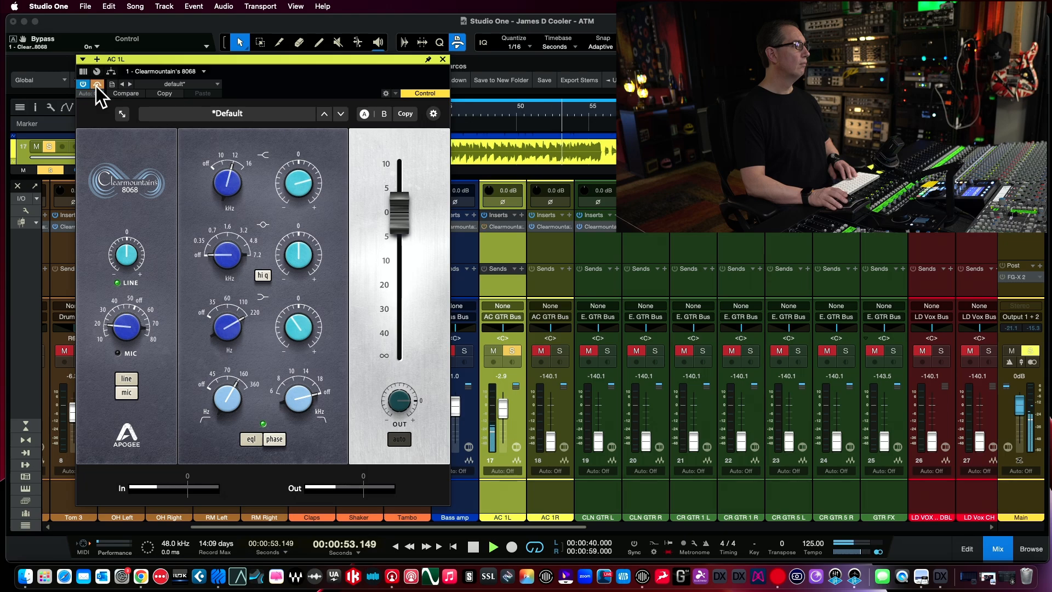
click(97, 87)
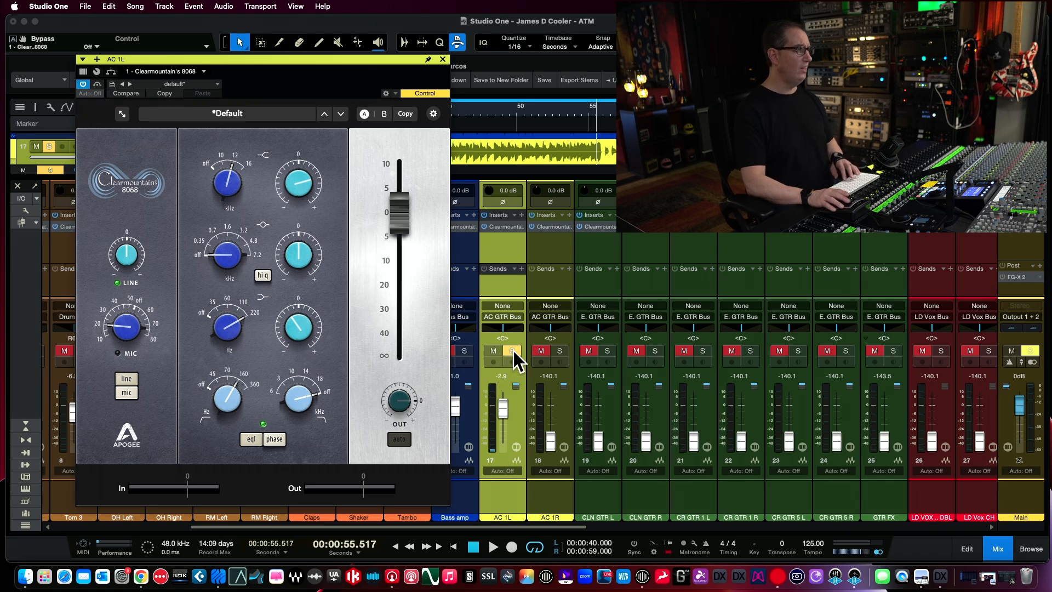
key(space)
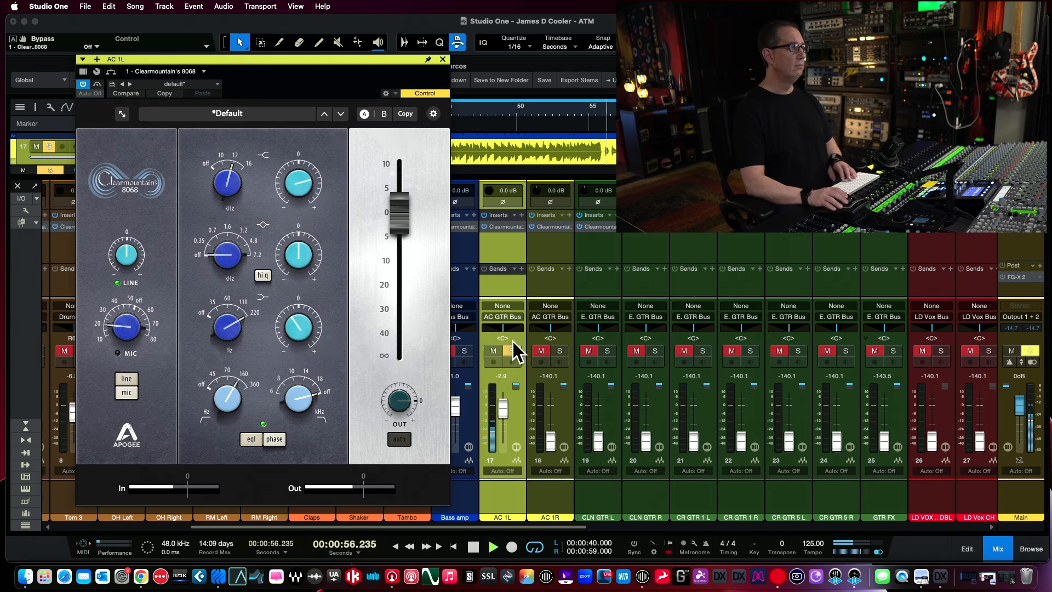
click(512, 351)
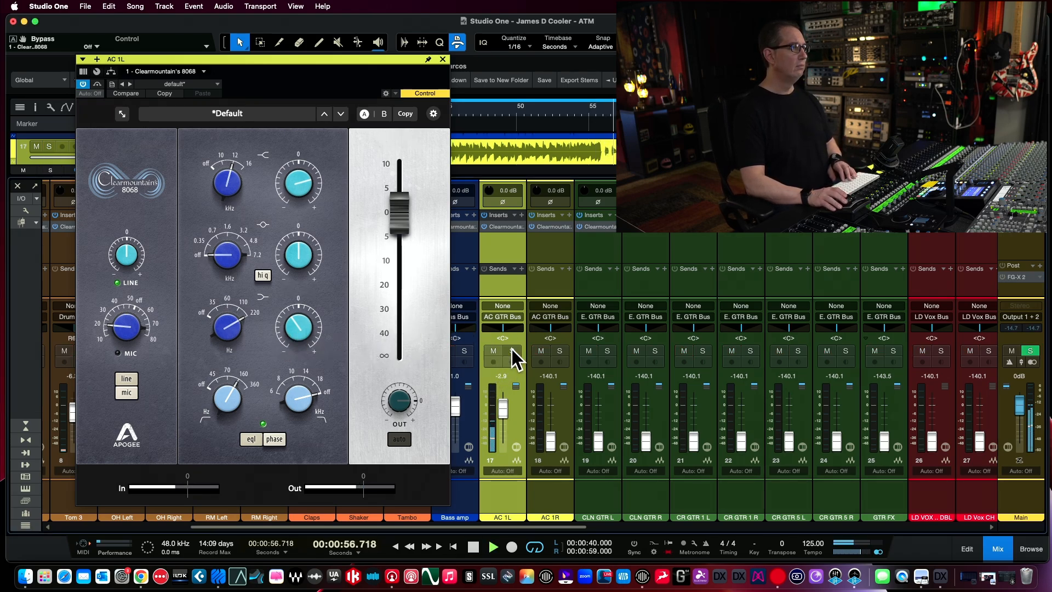
Set the AC 1R fader to 0 dB, solo the track and open its Clearmountain's 8068
alt+click(553, 440)
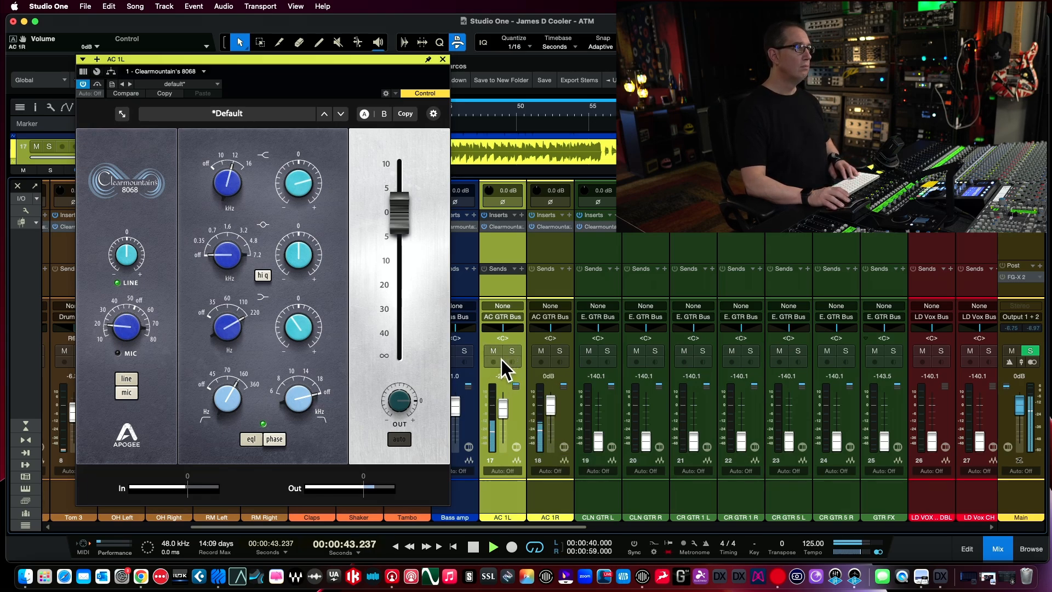
click(560, 351)
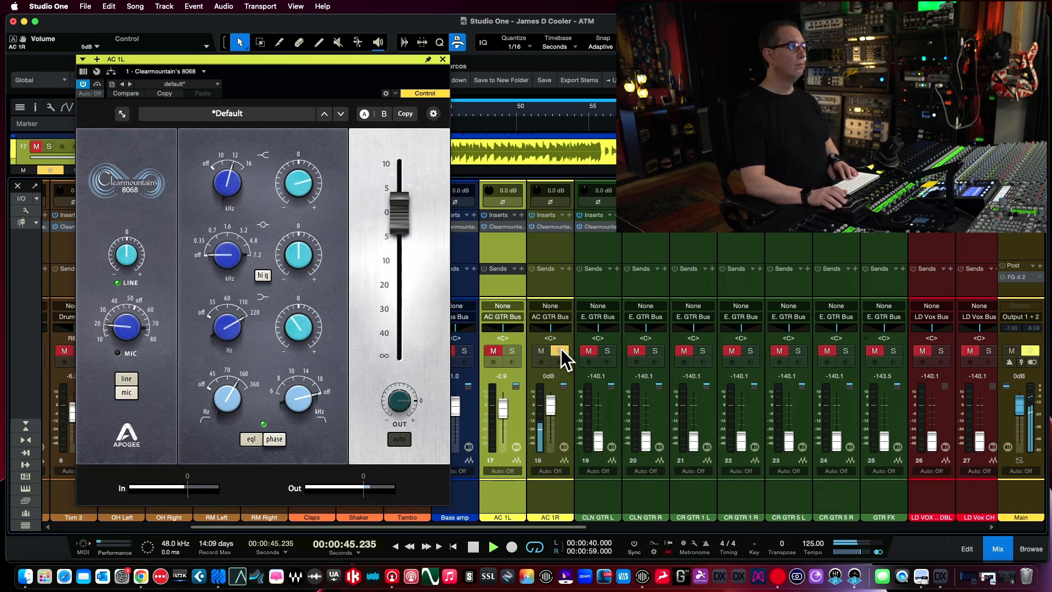
click(560, 228)
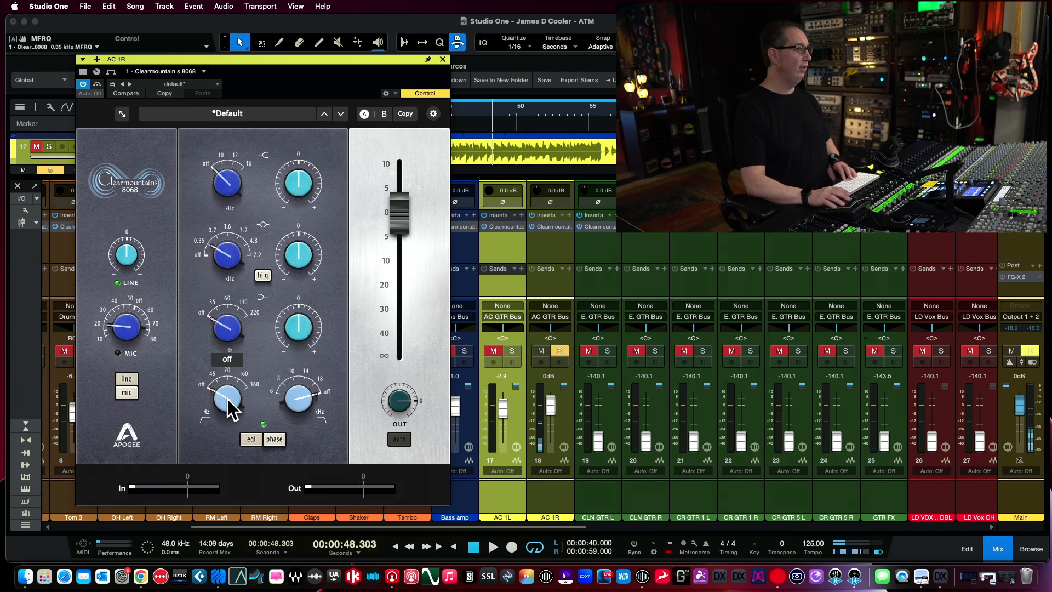
Set AC 1R's high-pass filter to 160 Hz and cut its low EQ band at 220
drag(228, 399, 228, 290)
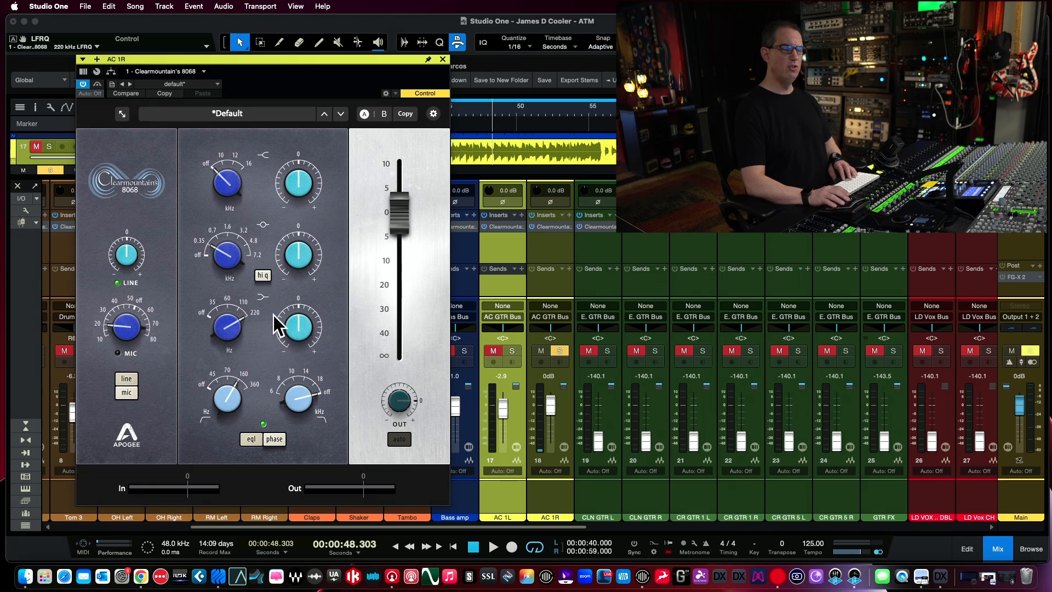
key(space)
drag(293, 328, 278, 349)
key(space)
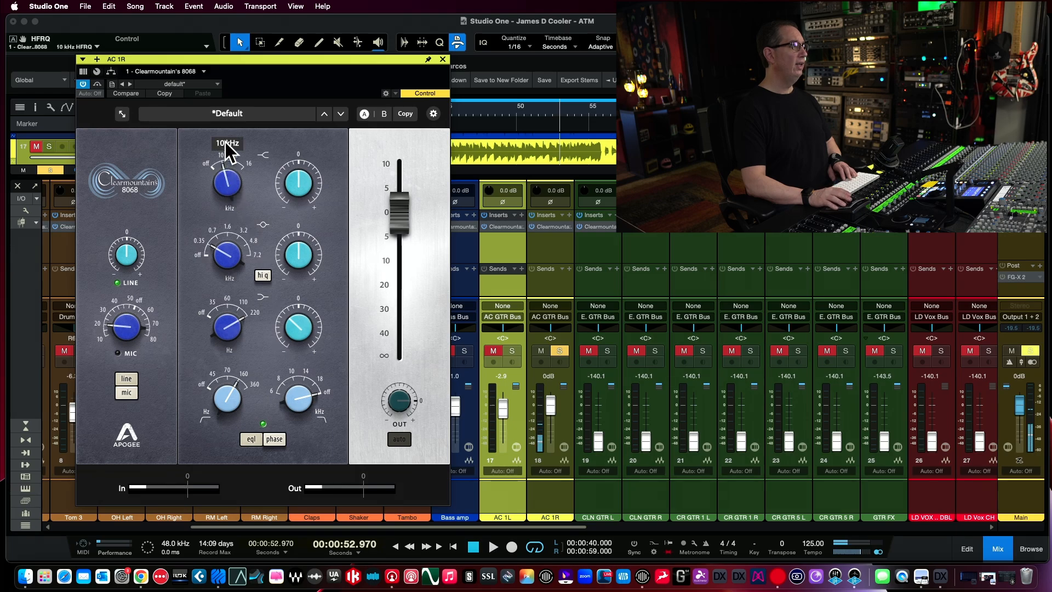
Set AC 1R's high EQ band to 12 kHz and boost its gain to +2.8 dB during playback
drag(225, 120, 227, 111)
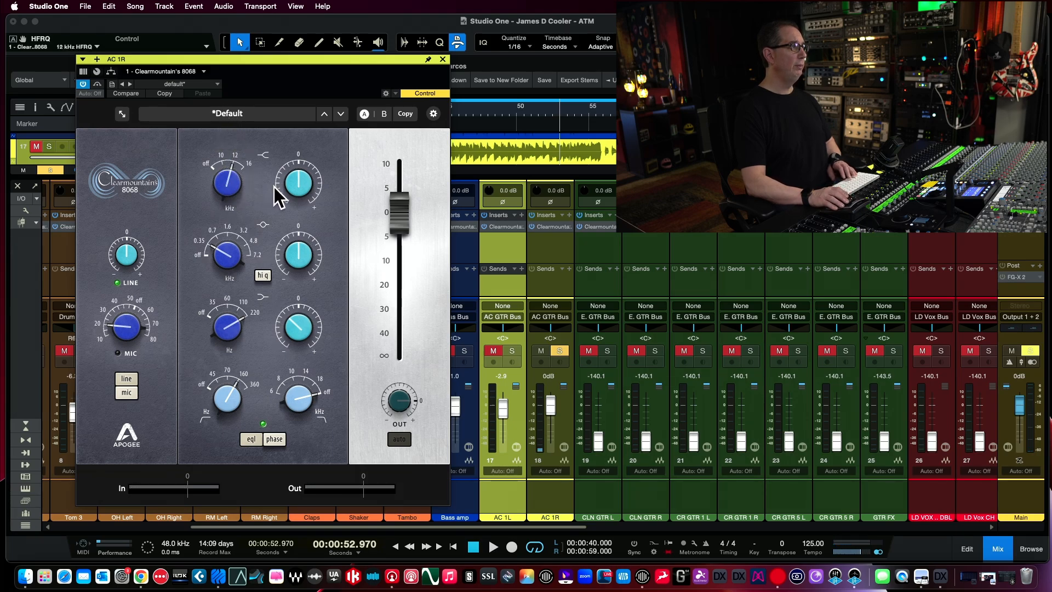
key(space)
drag(288, 180, 286, 163)
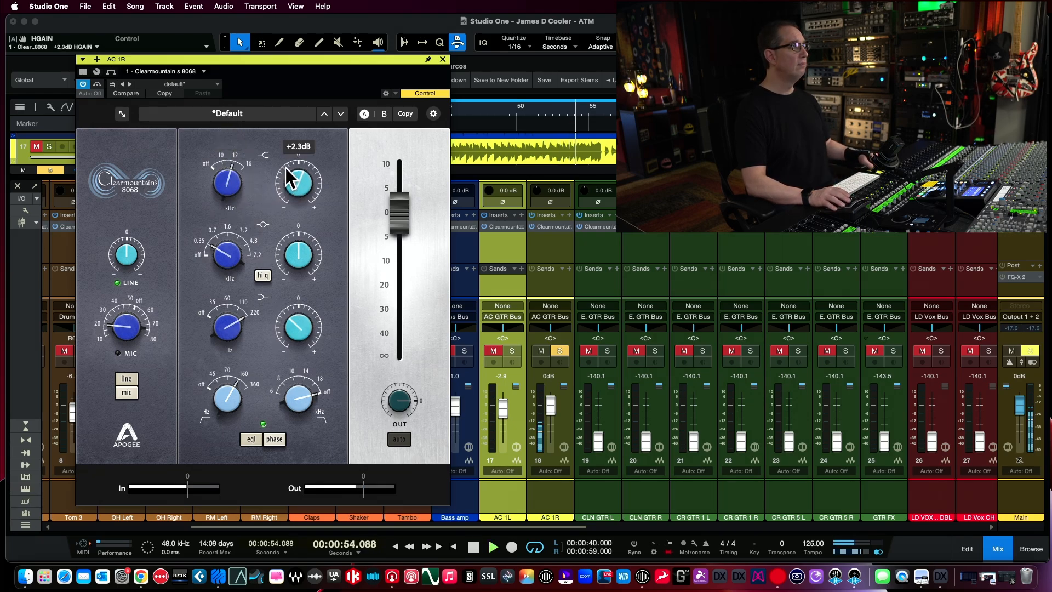
mouse_move(233, 250)
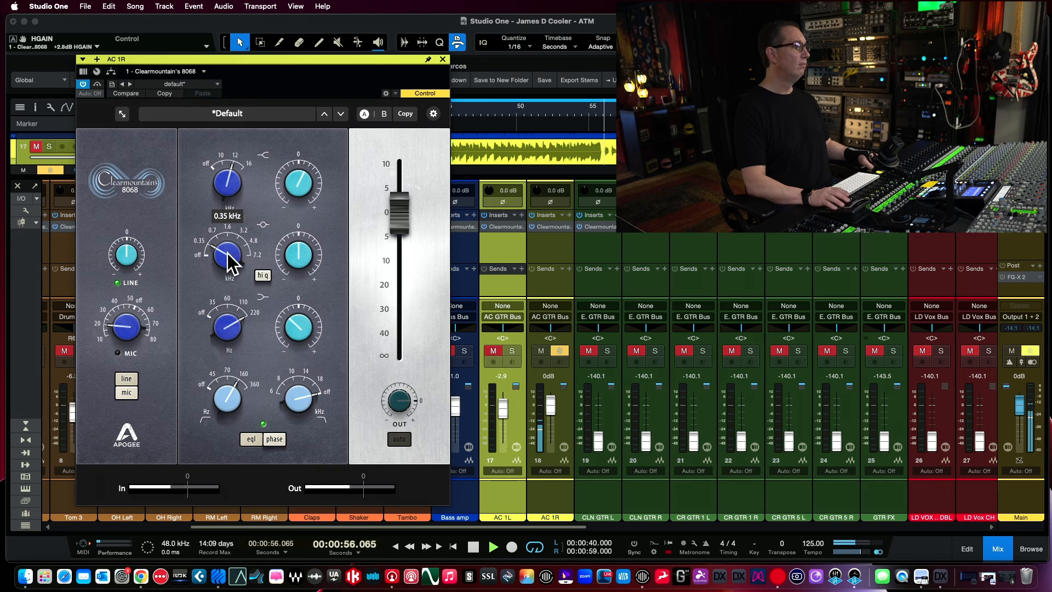
Switch AC 1R's Clearmountain's 8068 to the mic input and raise the mic gain to +40 dB during playback
mouse_move(144, 336)
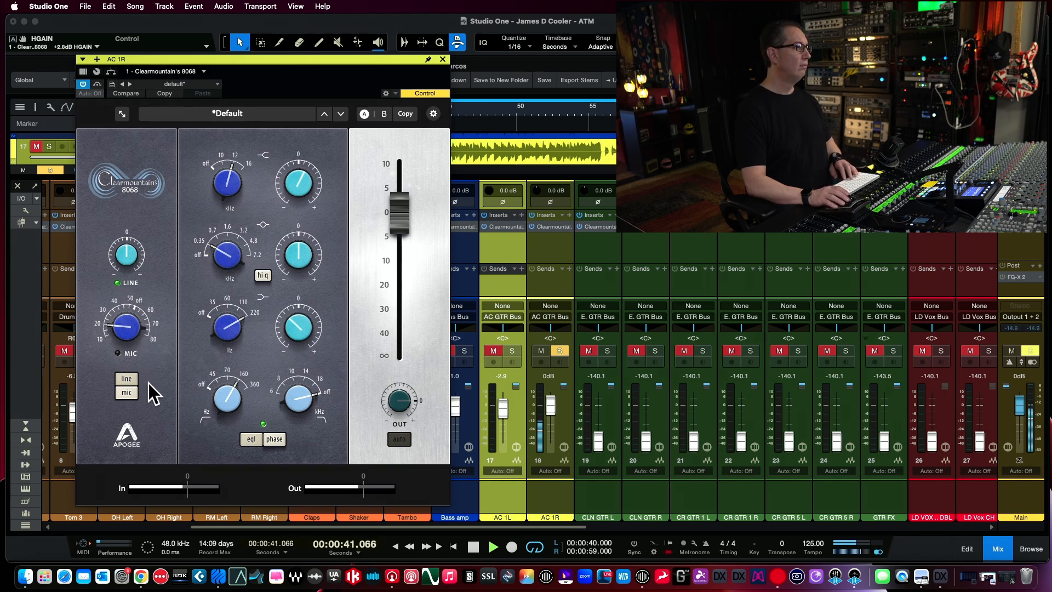
key(space)
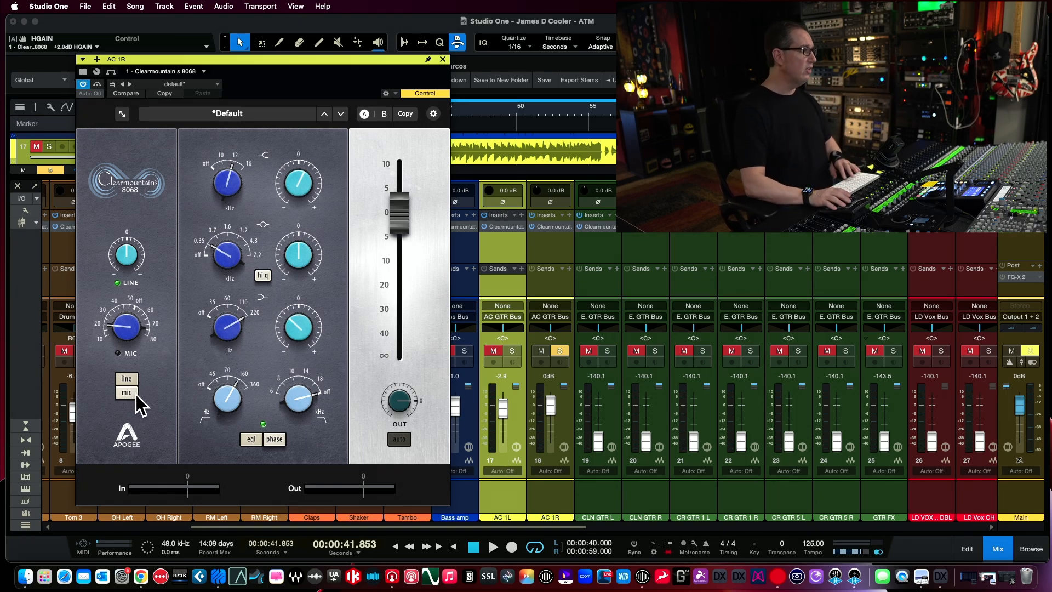
click(129, 392)
mouse_move(112, 318)
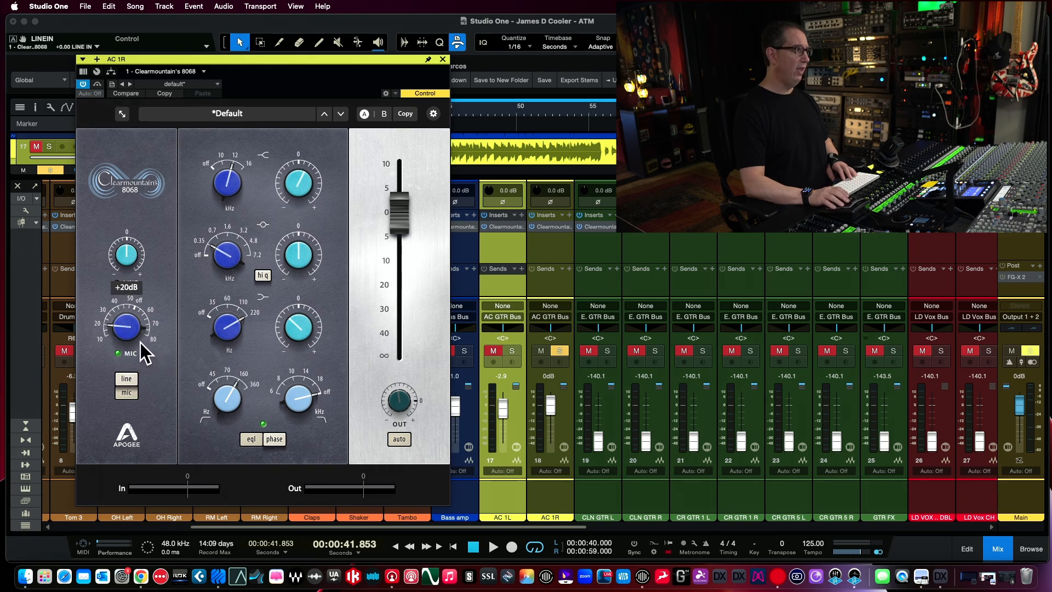
key(space)
drag(120, 327, 122, 295)
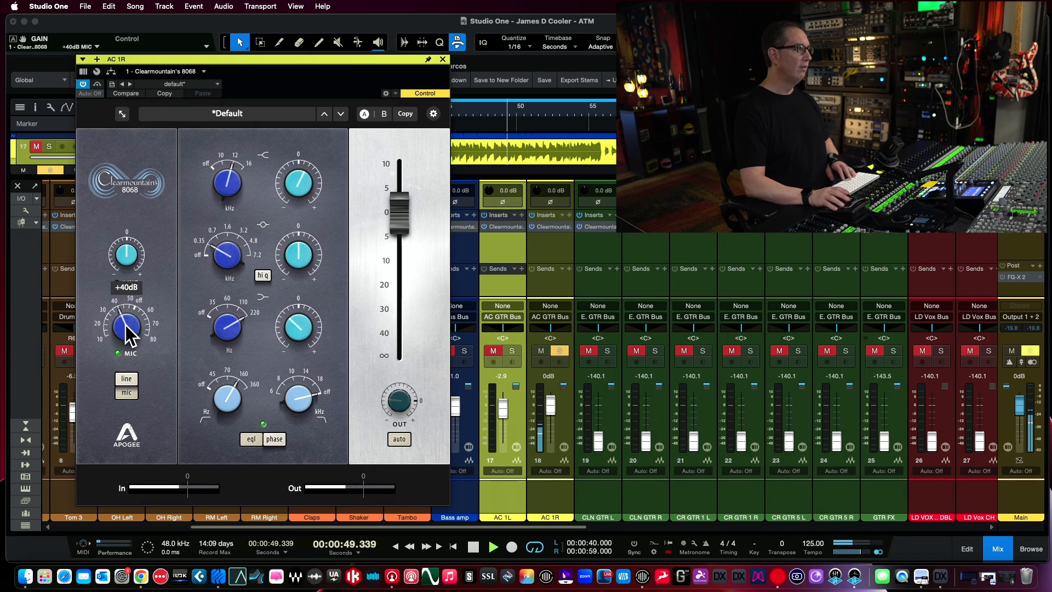
drag(126, 328, 126, 364)
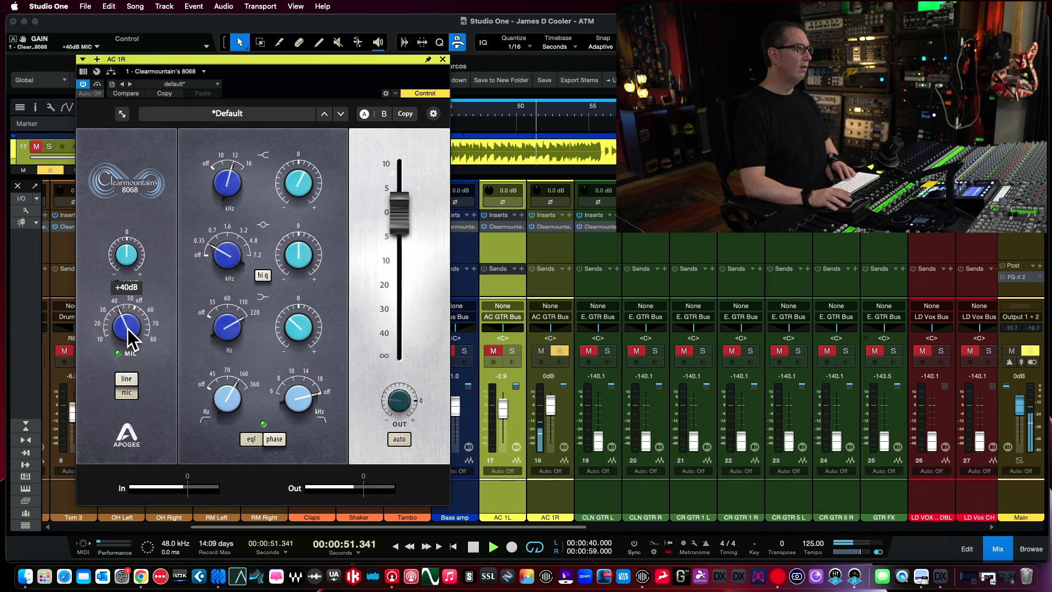
Compare AC 1R's line and mic inputs during playback, return to mic, and close the plug-in
click(127, 378)
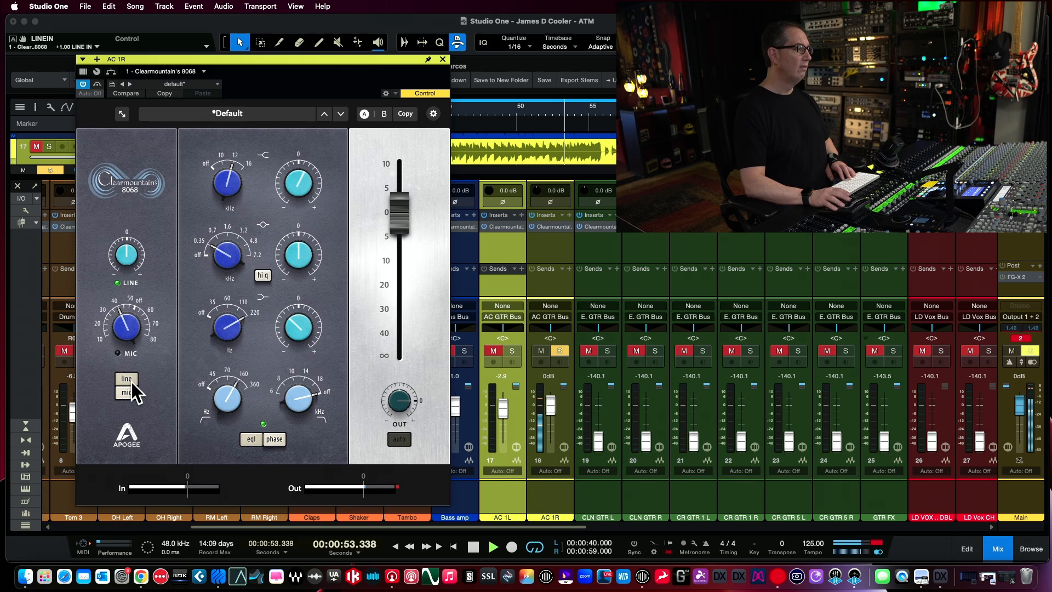
click(129, 392)
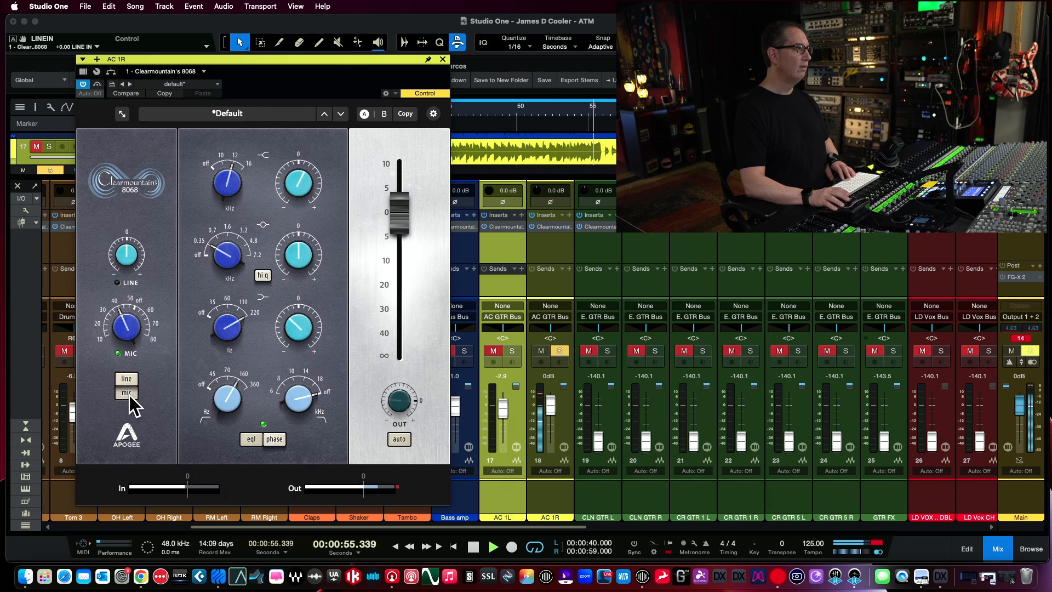
key(space)
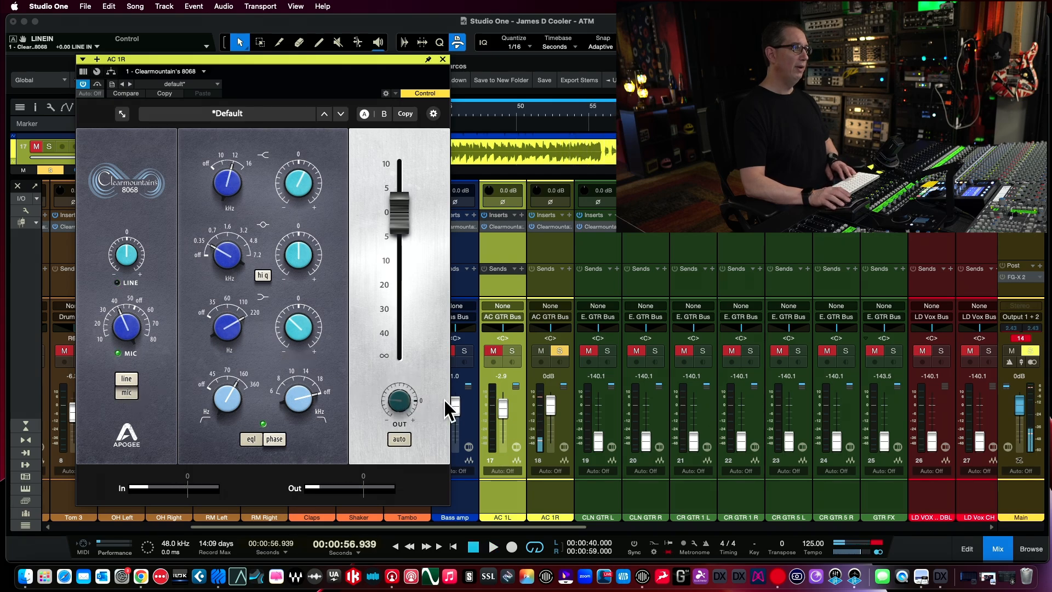
mouse_move(152, 343)
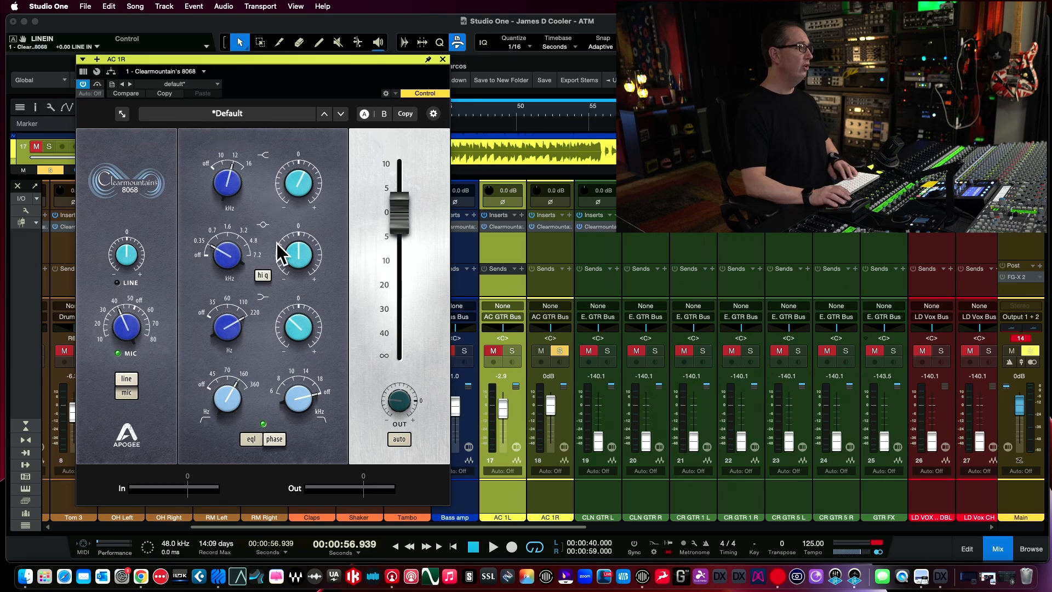
click(443, 59)
Solo AC 1L alongside AC 1R and set its Clearmountain's 8068 to the mic input with +40 dB mic gain
click(561, 357)
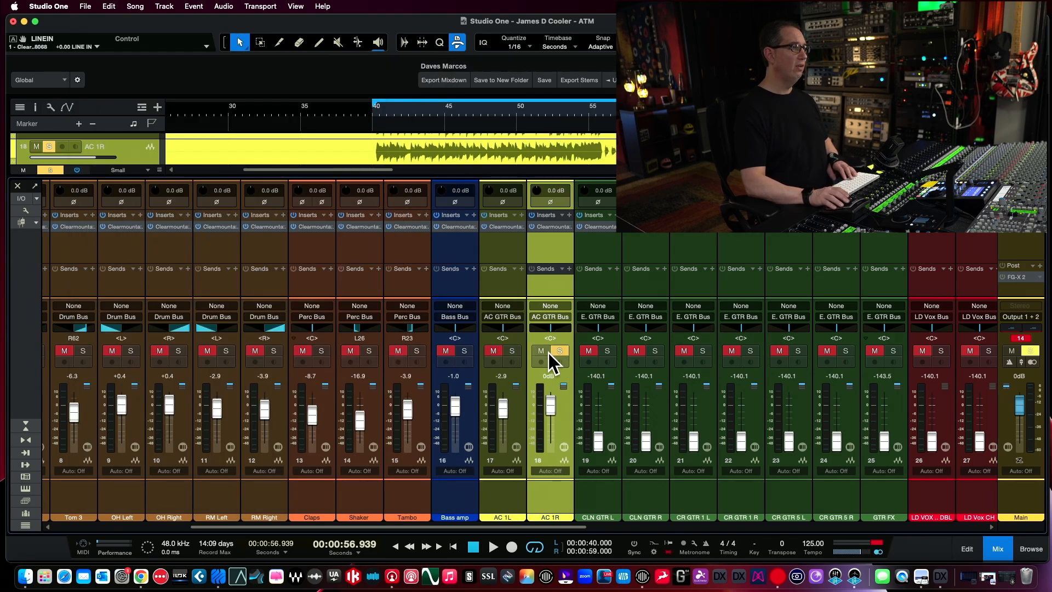
click(511, 354)
click(497, 226)
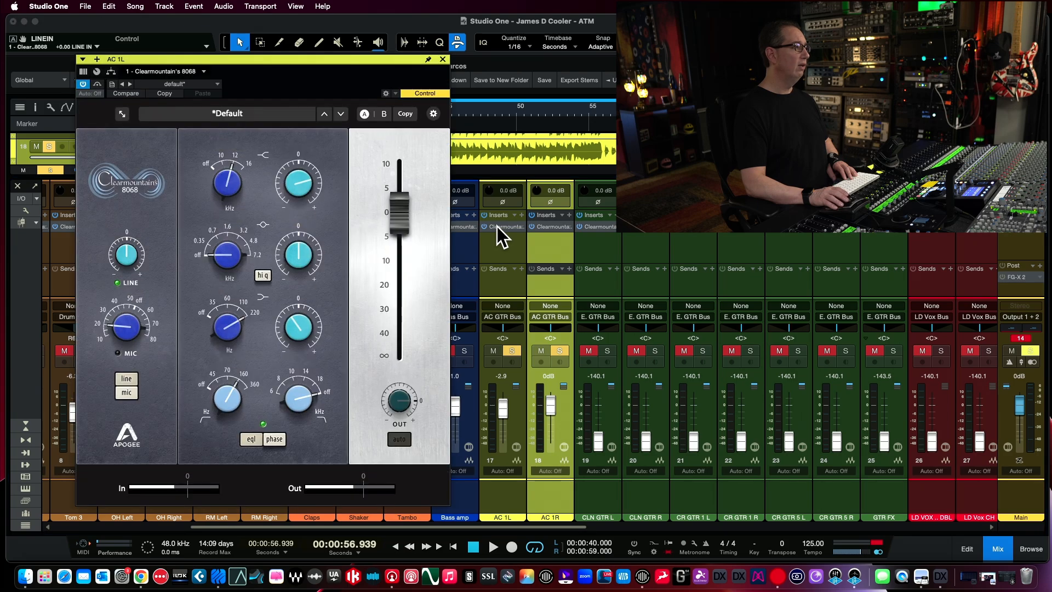
drag(124, 327, 122, 292)
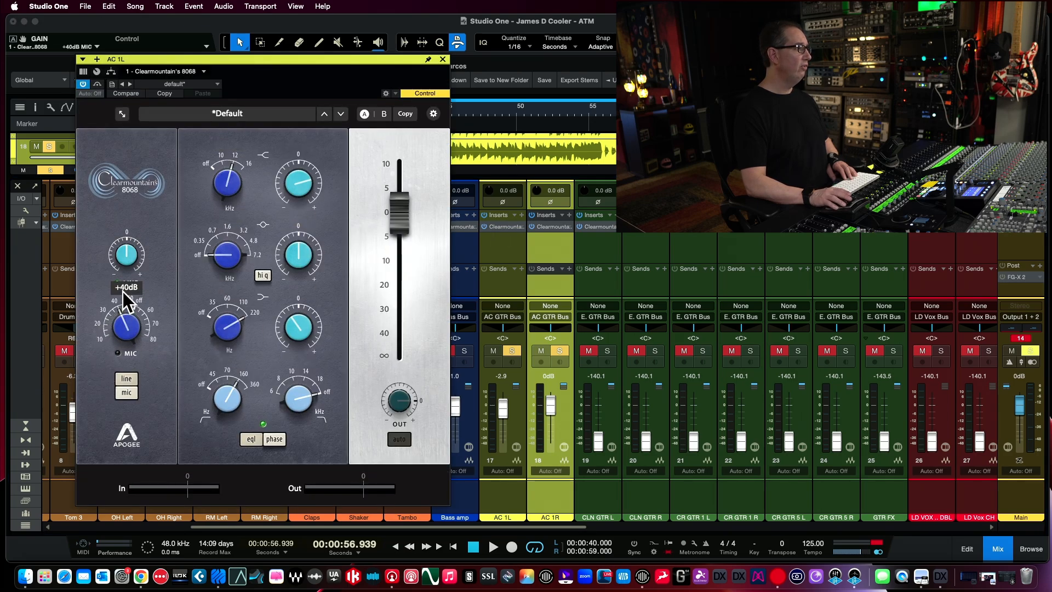
click(128, 390)
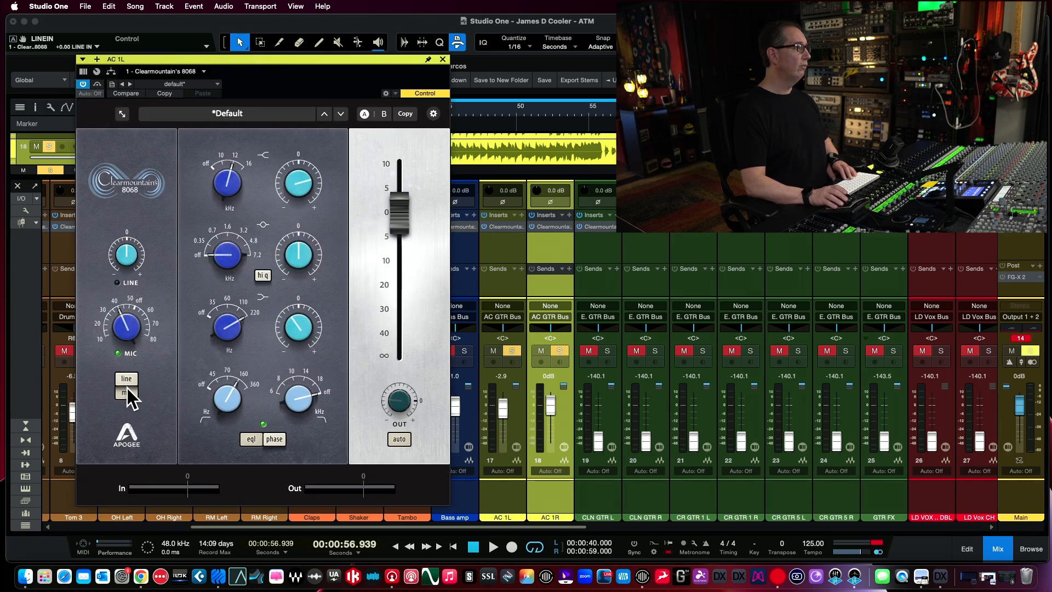
click(442, 59)
Pan AC 1L hard left and AC 1R hard right, and reset AC 1L's fader to 0 dB
drag(502, 331, 386, 324)
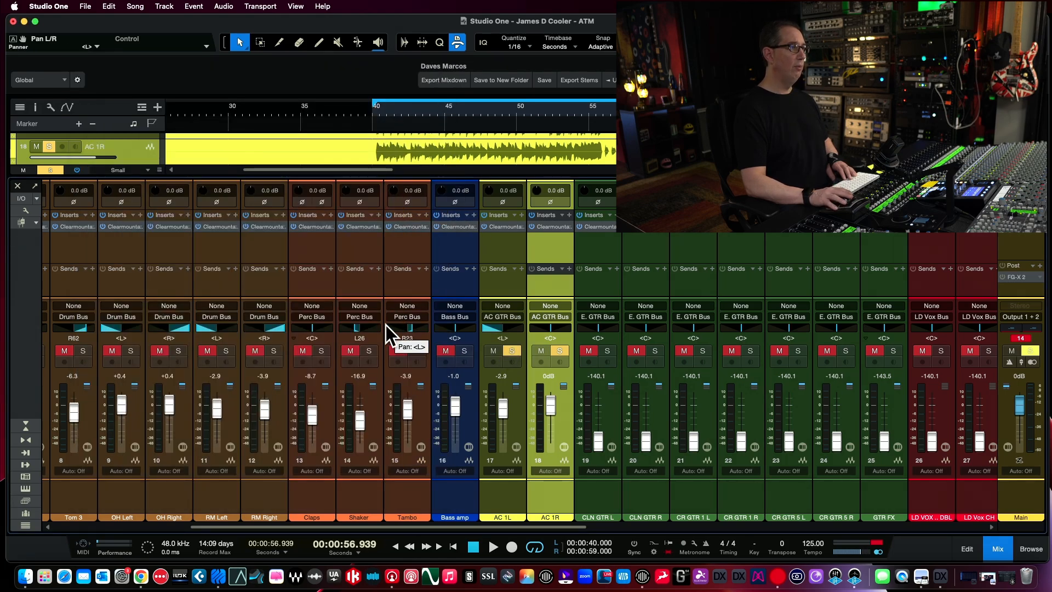
drag(550, 328, 605, 333)
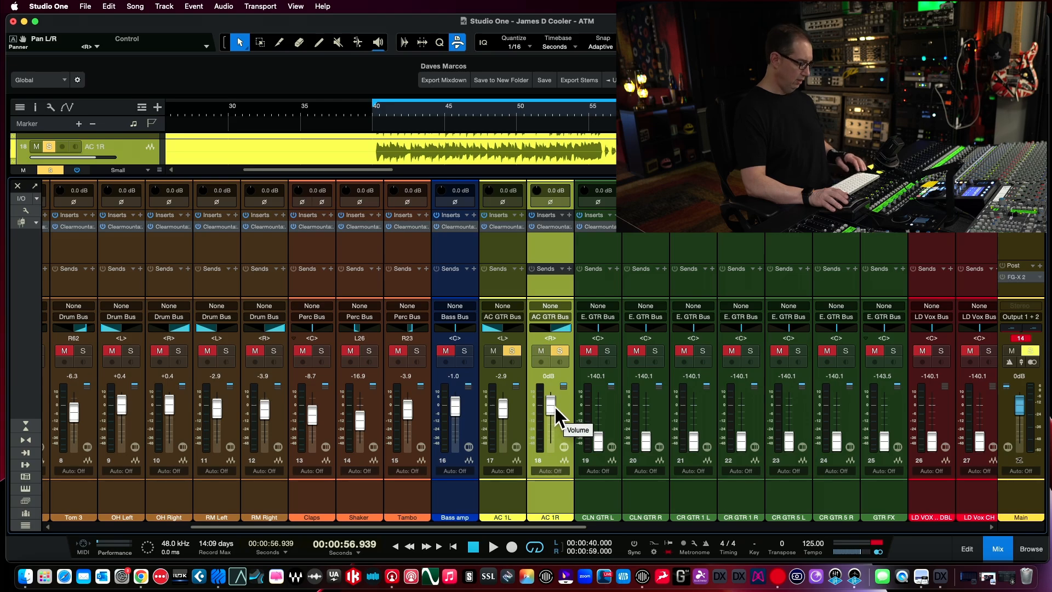
alt+click(504, 409)
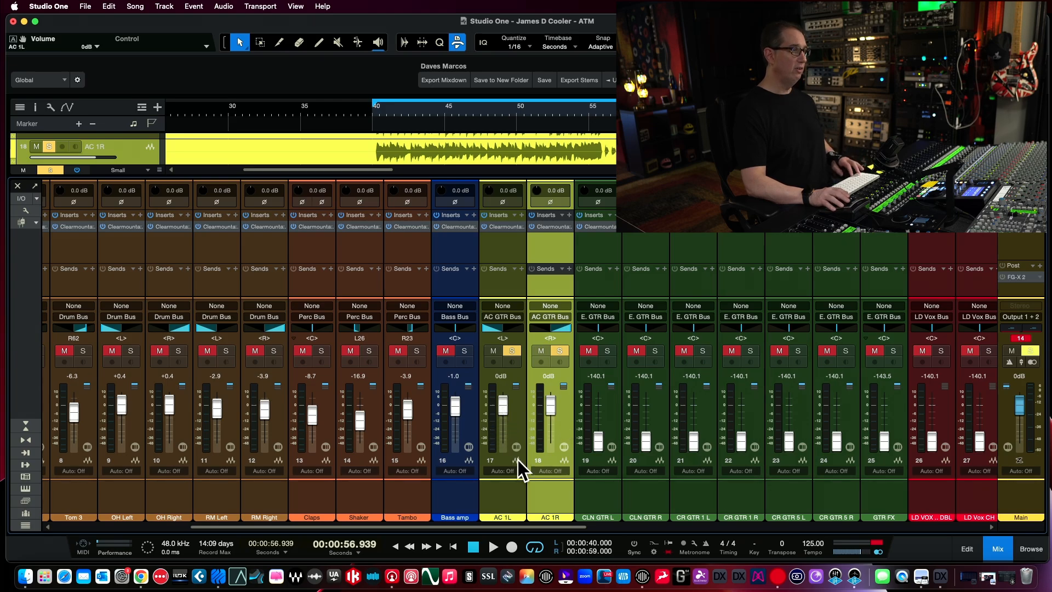
Play the song, unsolo AC 1L and AC 1R together, and lower both faders to -5.3 dB
key(space)
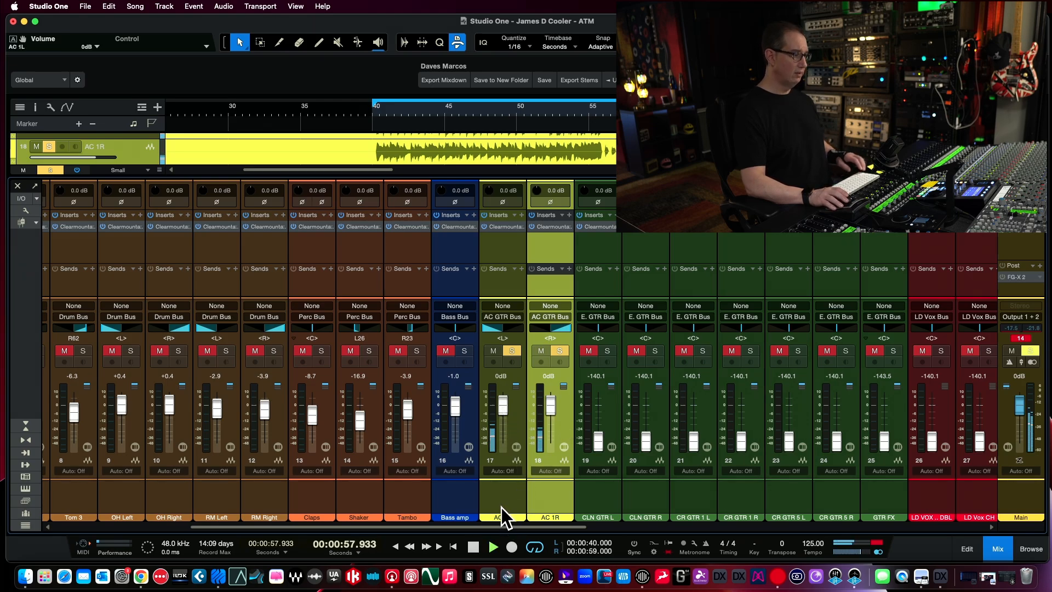
click(502, 508)
shift+click(557, 489)
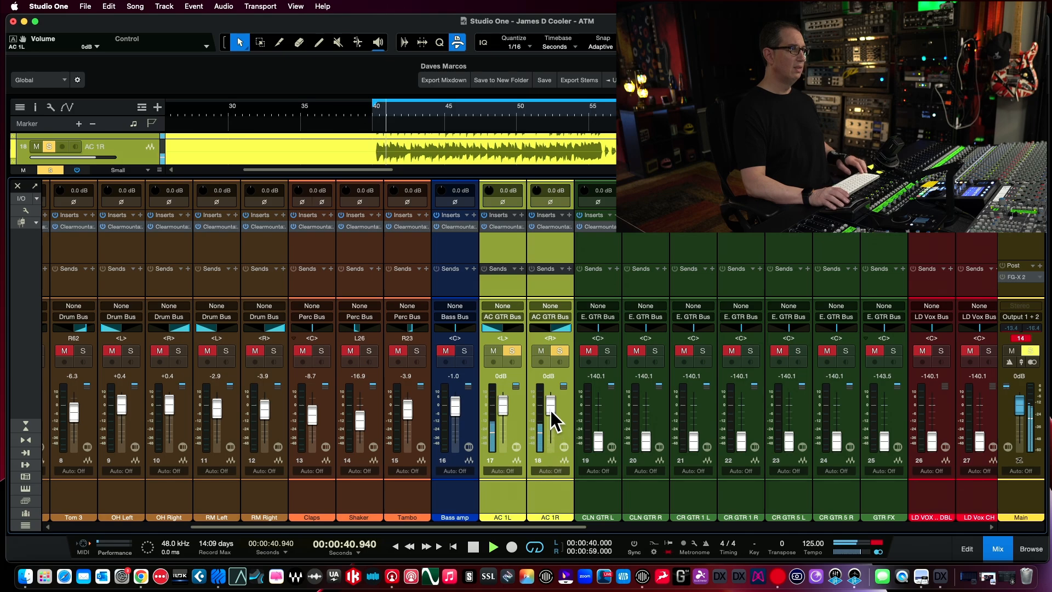
click(559, 349)
mouse_move(552, 419)
mouse_down()
mouse_move(554, 433)
mouse_move(554, 419)
mouse_up()
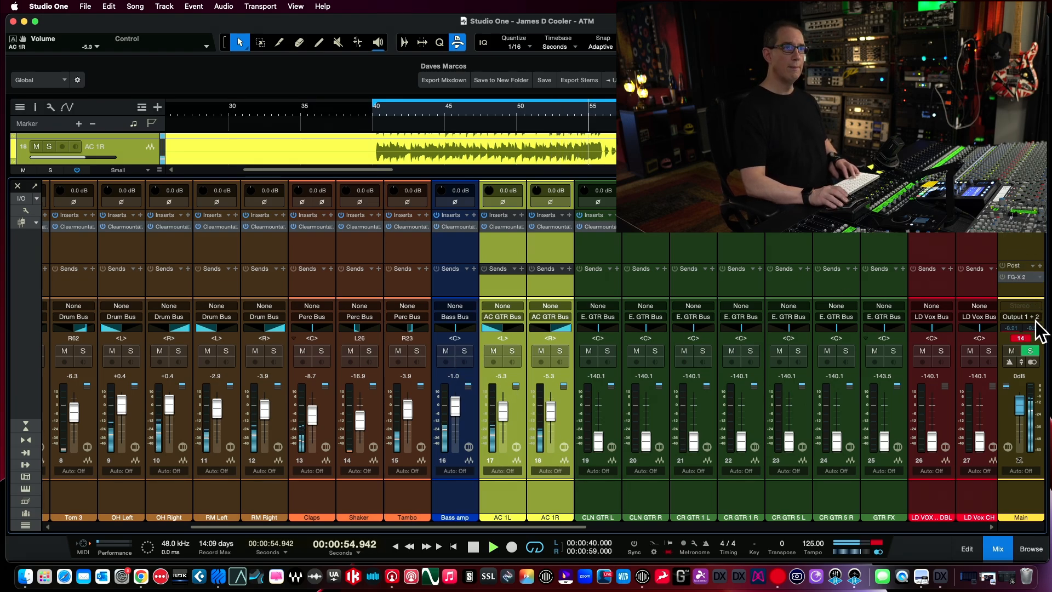
Clear the Main output's clip indicator, trim AC 1R's fader to -5.8 dB, and stop playback
click(1018, 343)
click(1018, 340)
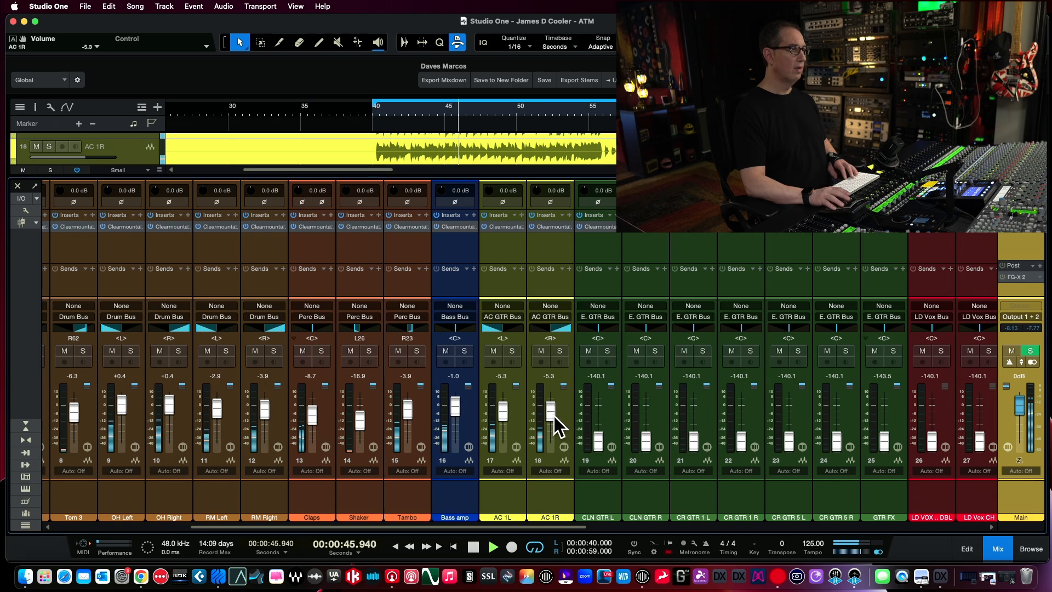
scroll(556, 427, down, 2)
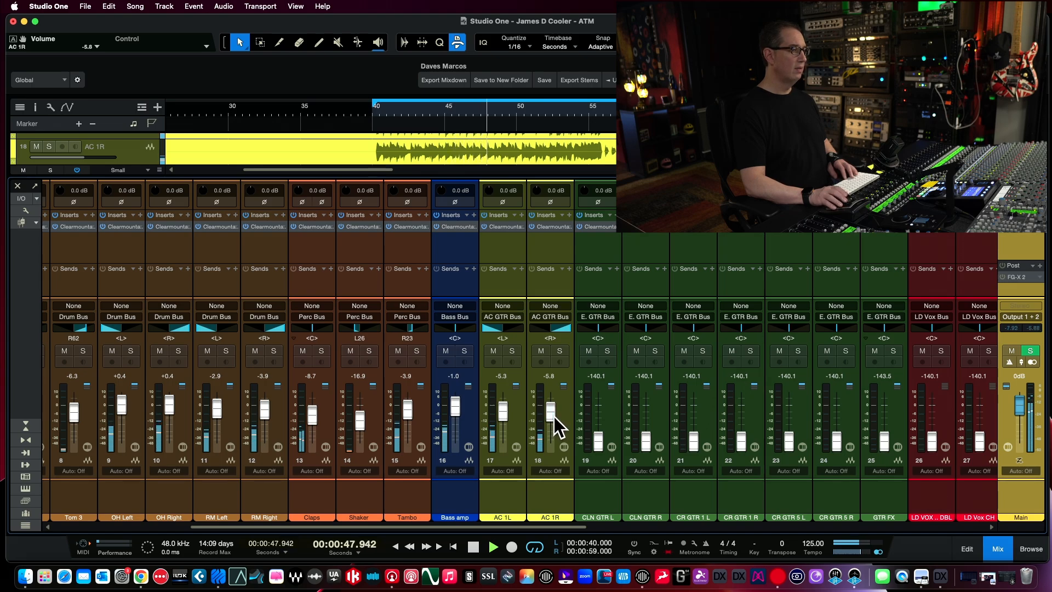
key(space)
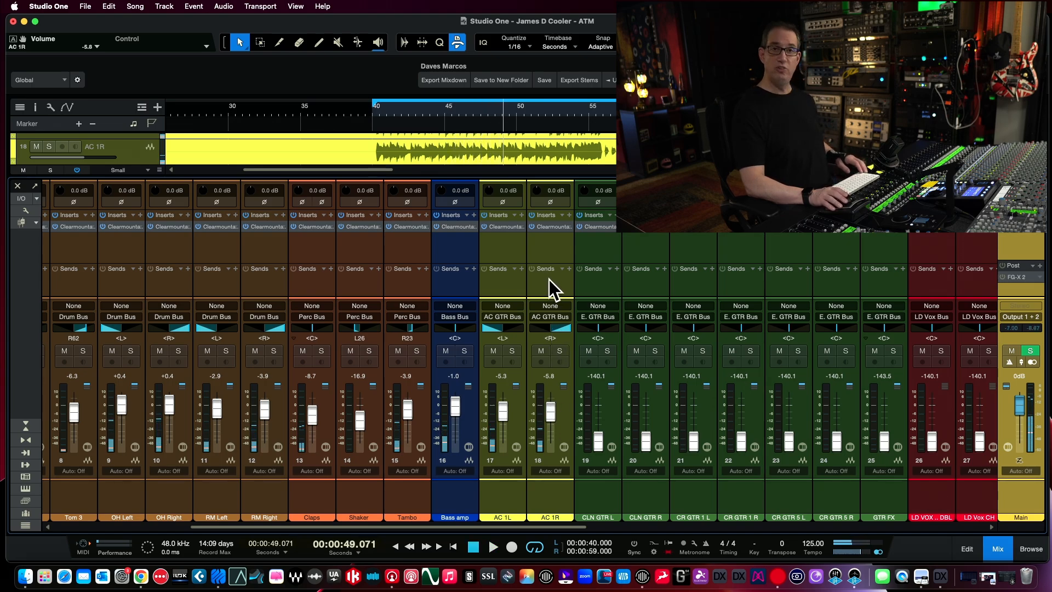
Select the channels from Kick In to AC 1R and compare the loop section with their inserts bypassed and active
click(549, 280)
drag(462, 528, 222, 530)
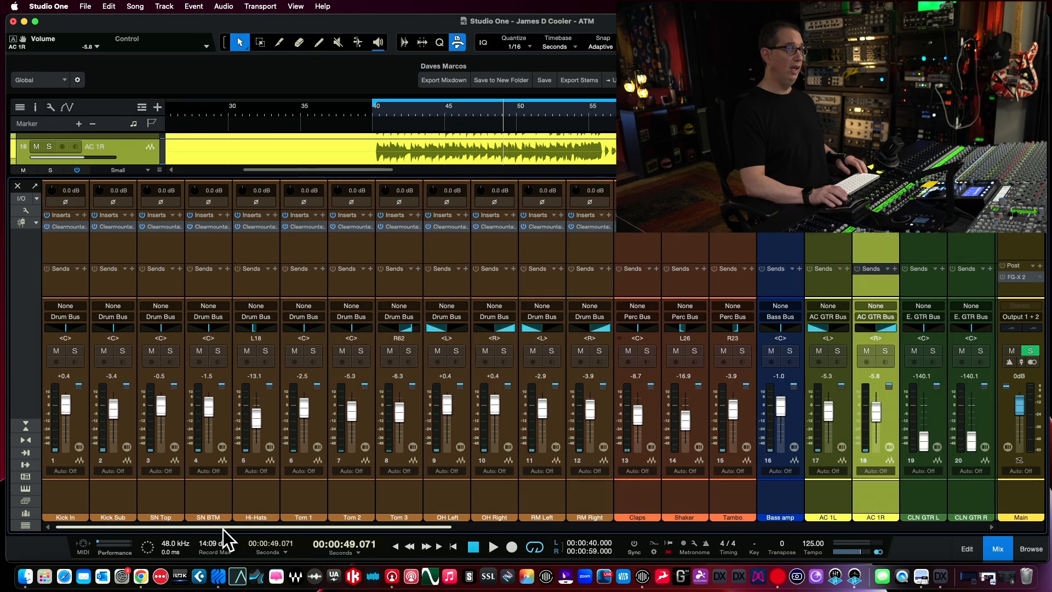
shift+click(67, 252)
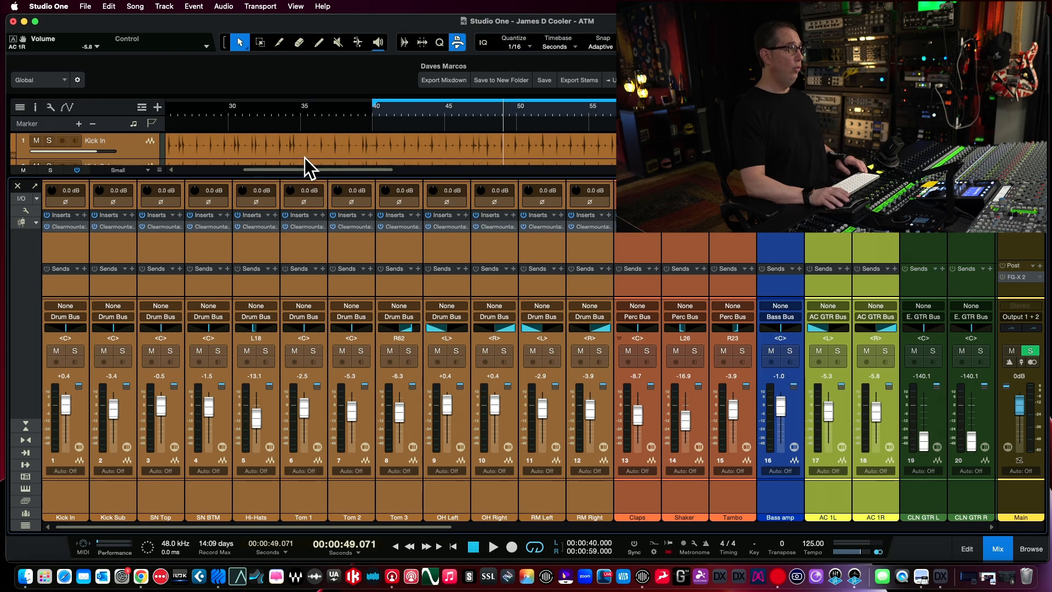
click(376, 118)
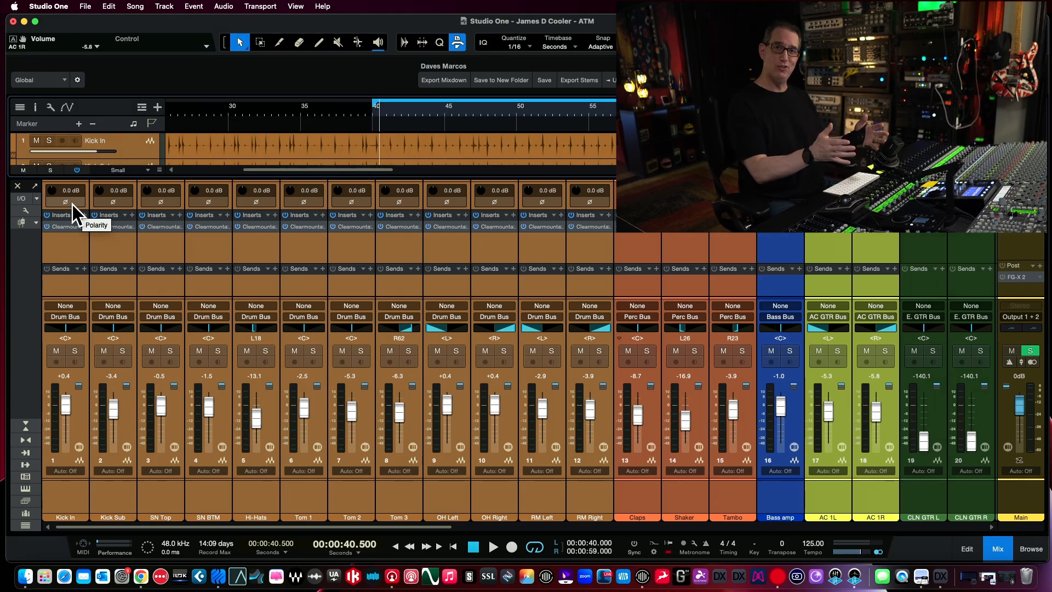
key(space)
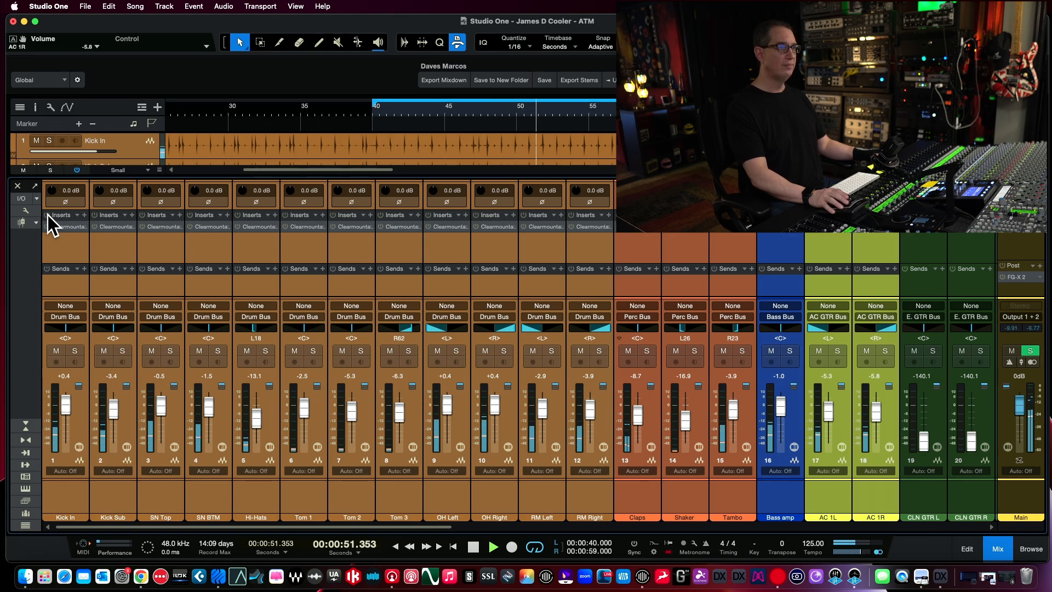
click(47, 215)
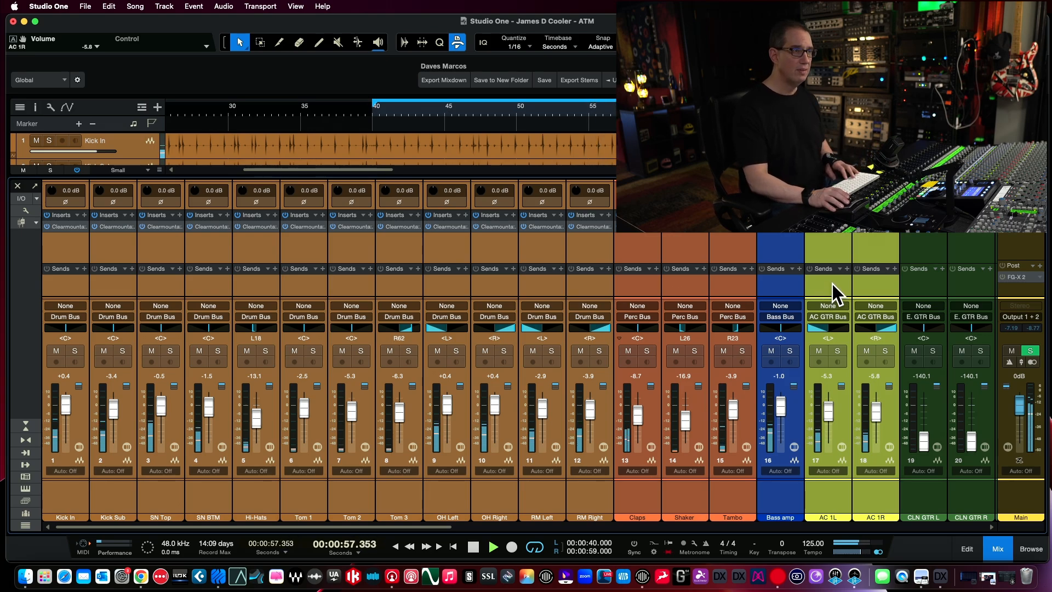
key(space)
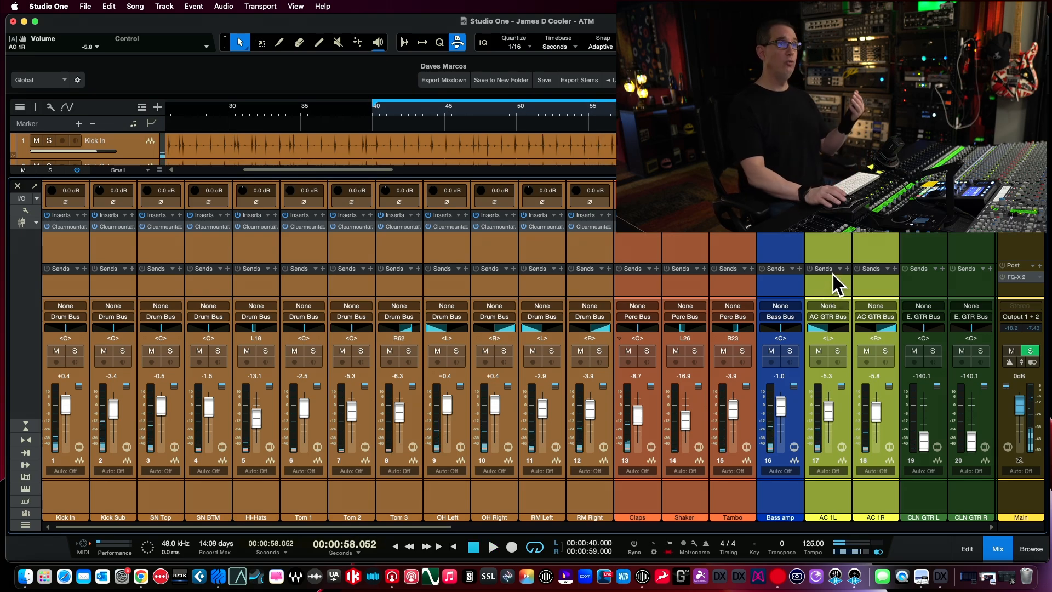
Examine the electric guitar tracks in the arrangement over the full song length to see where each part plays
click(839, 254)
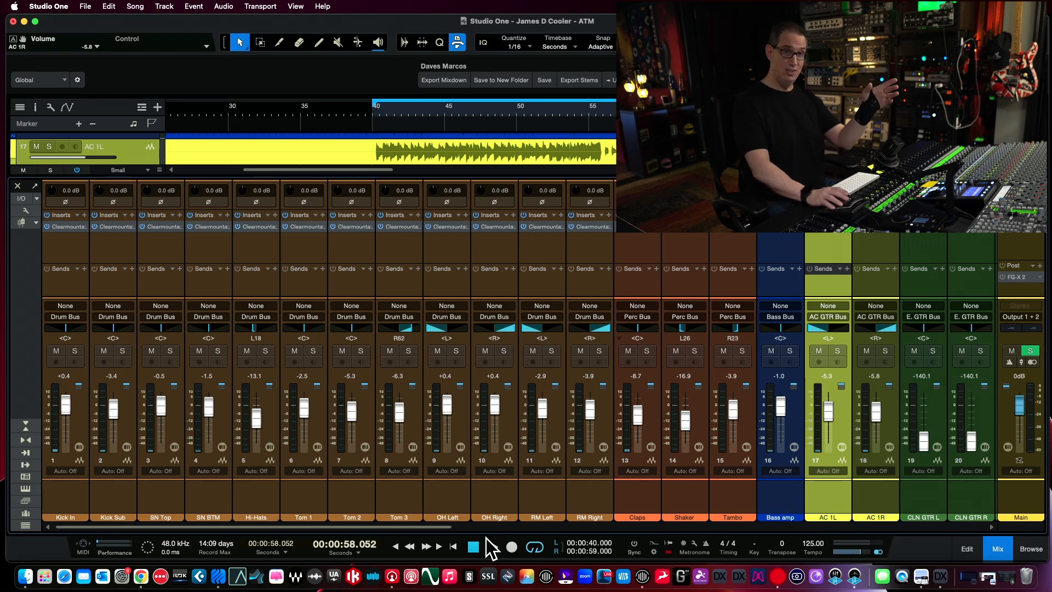
drag(431, 525, 589, 527)
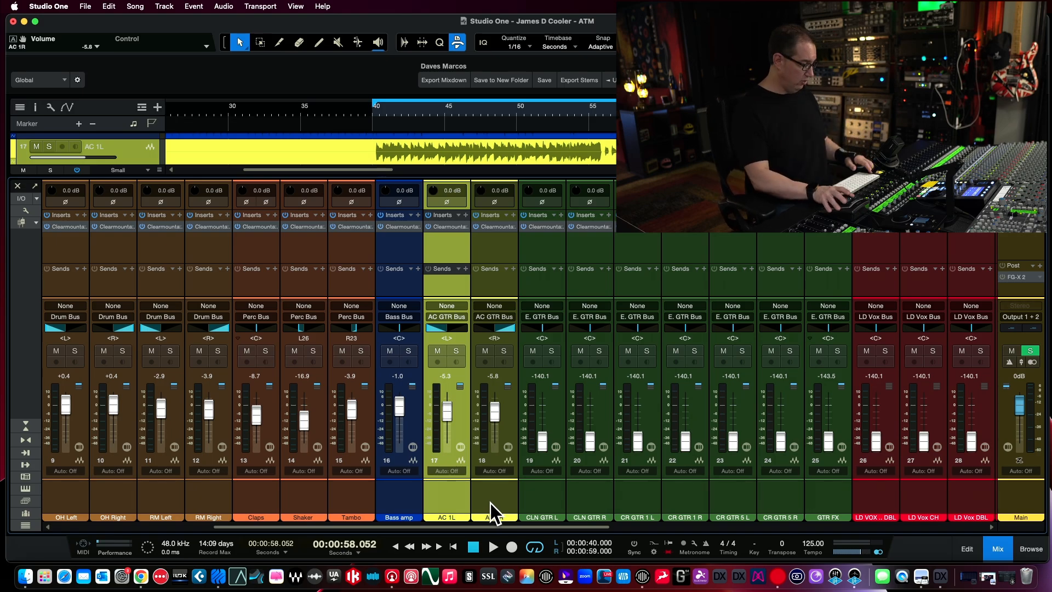
key(F3)
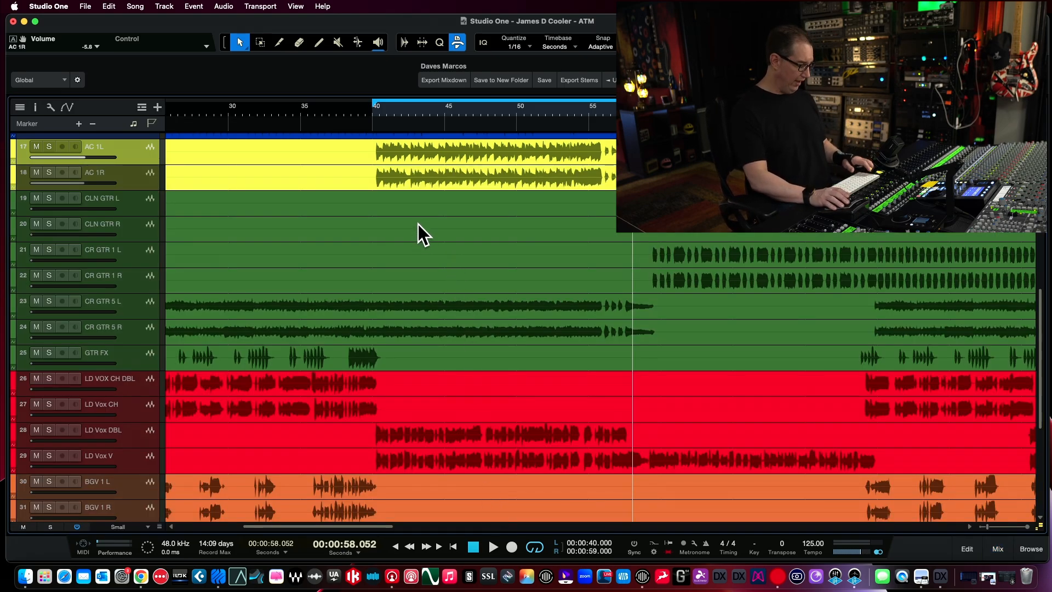
key(w)
key(w)
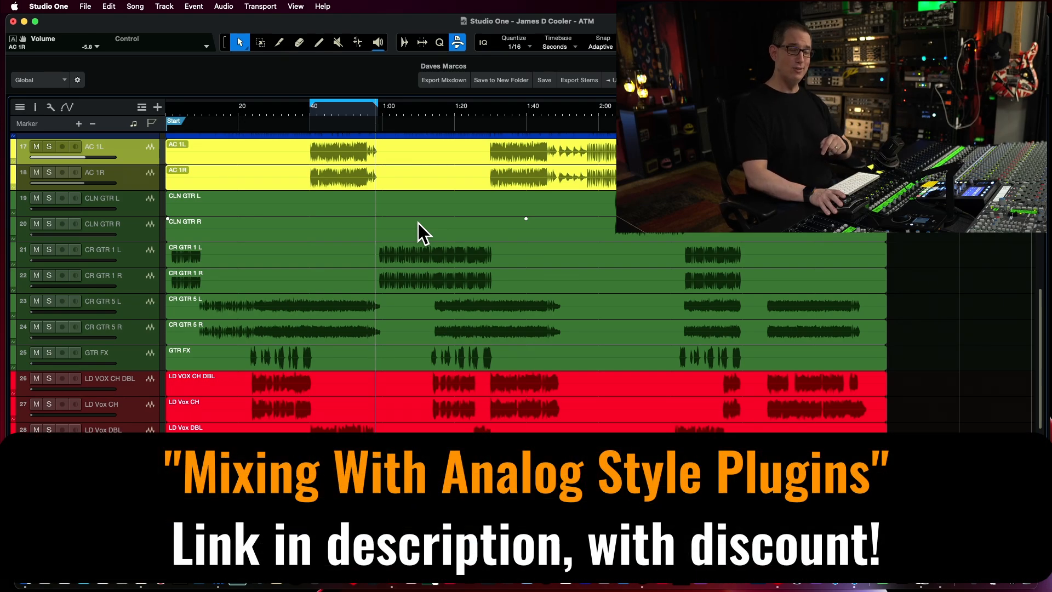
click(388, 207)
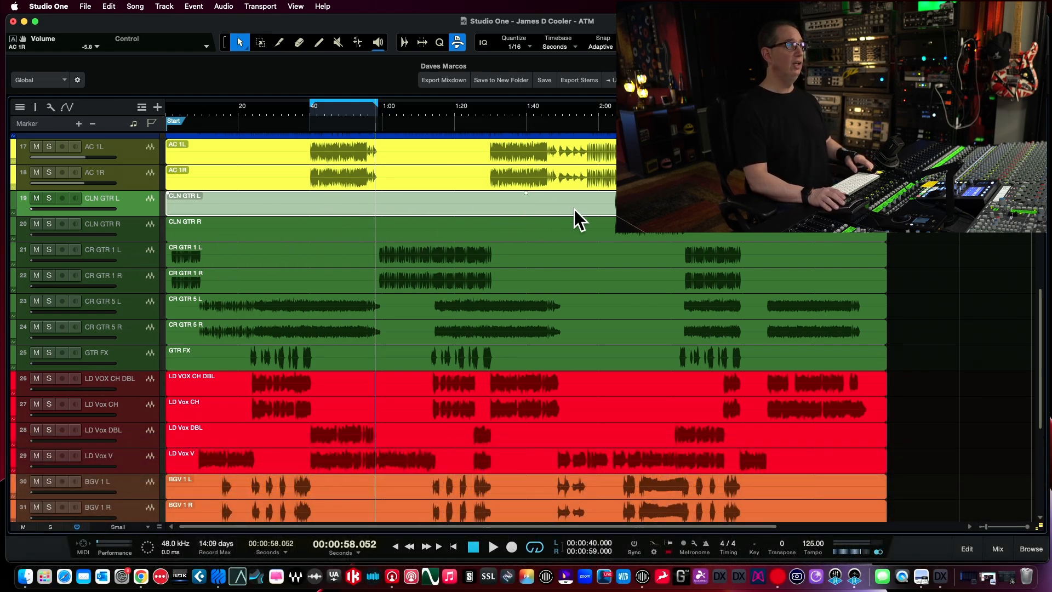
scroll(312, 226, up, 1)
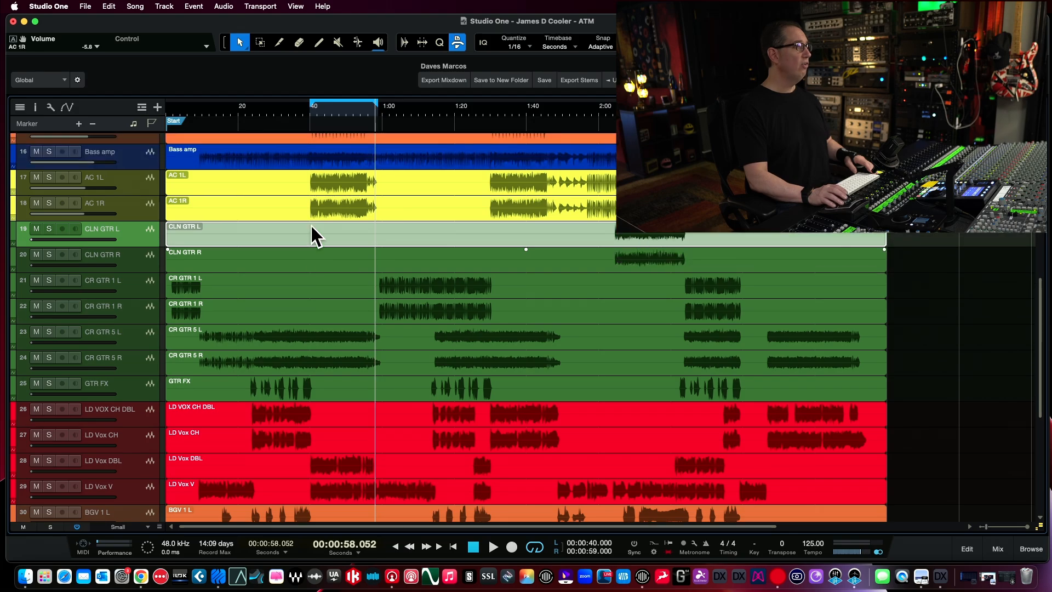
scroll(311, 226, down, 6)
scroll(311, 226, up, 3)
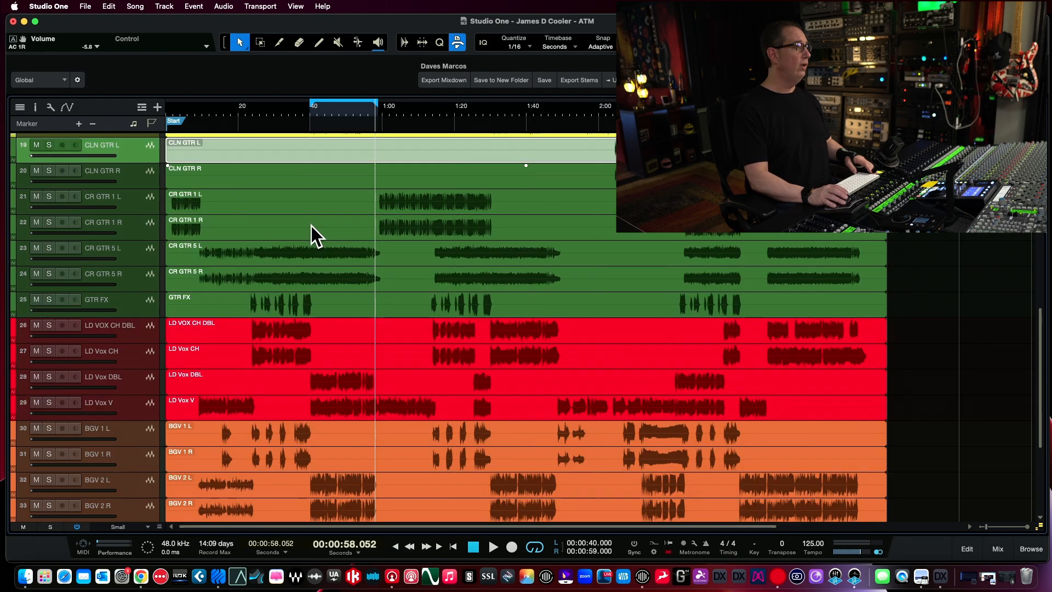
Move the CR GTR 5 L and CR GTR 5 R tracks above CLN GTR L, and set the loop range from 10 to 58 seconds
click(148, 252)
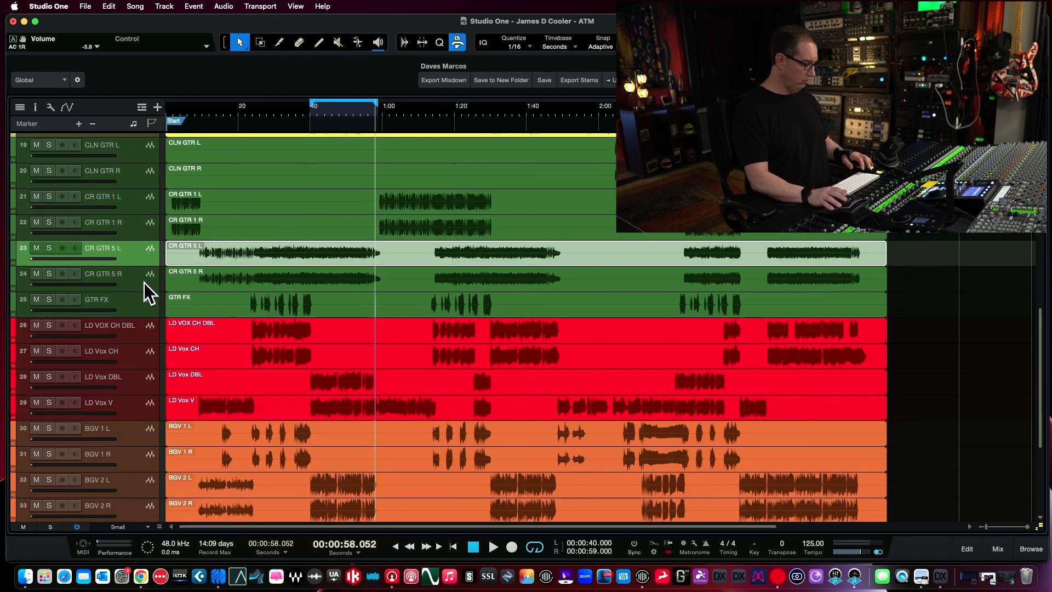
shift+click(144, 283)
drag(141, 284, 131, 138)
mouse_move(207, 102)
mouse_down()
mouse_move(388, 103)
mouse_move(376, 103)
mouse_up()
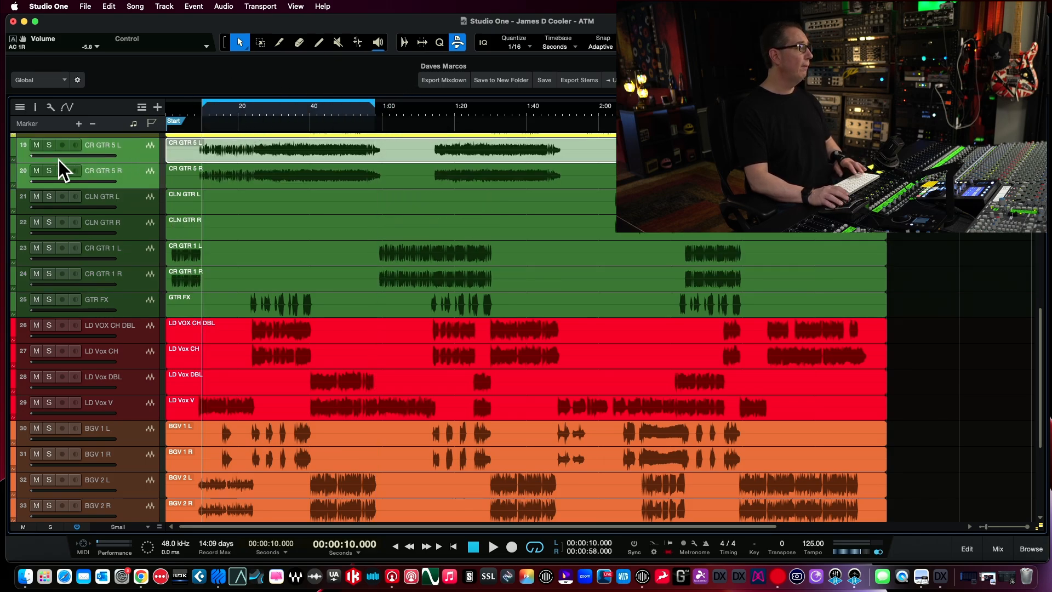
Play the loop with the mixer open, raise CR GTR 5 L and R together to -0.1 dB, solo both, and stop playback
key(F3)
key(space)
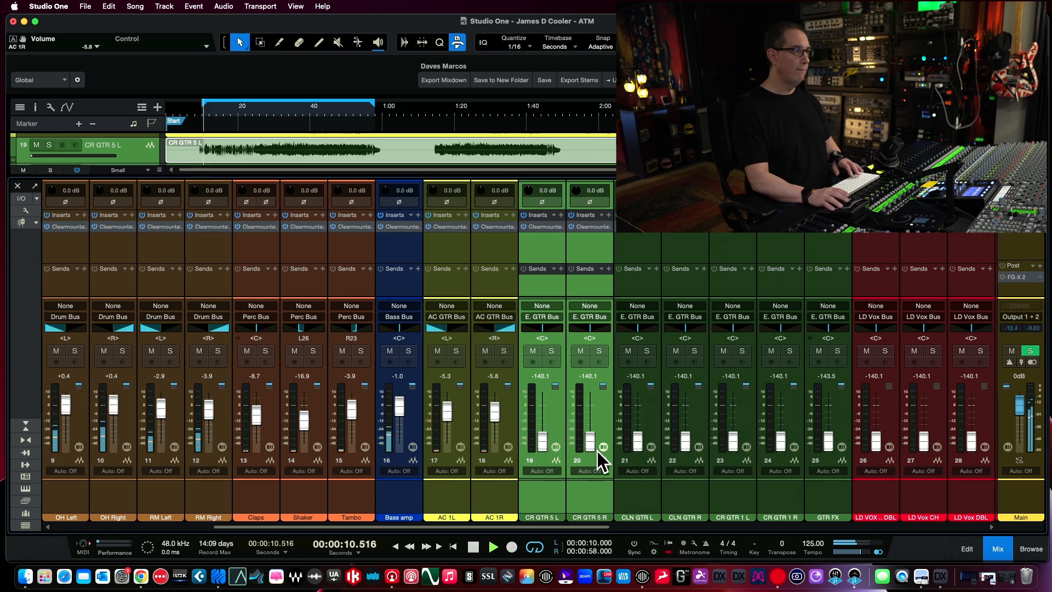
drag(591, 443, 587, 407)
click(597, 348)
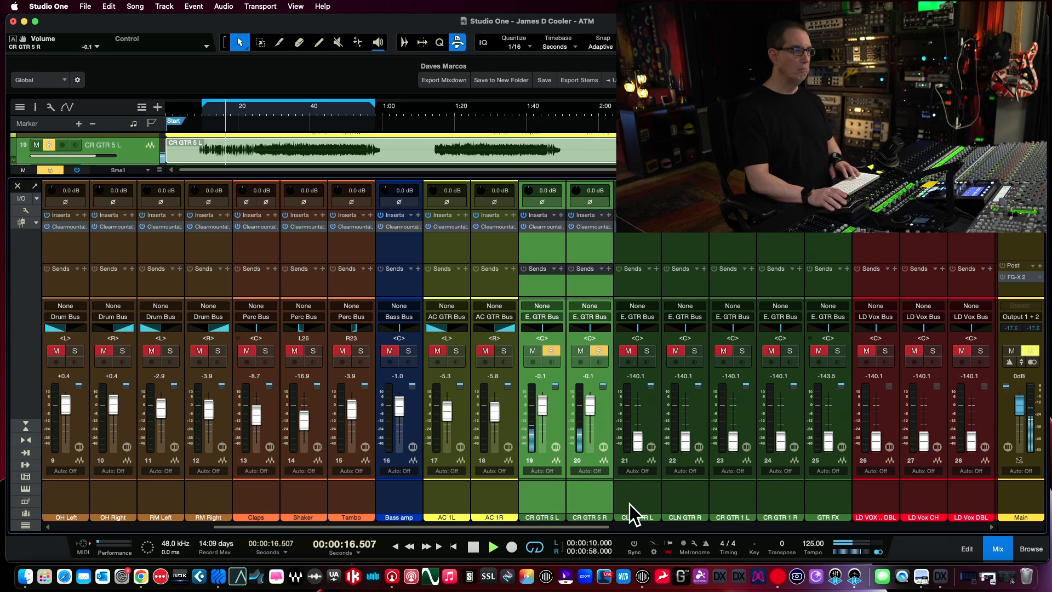
key(space)
Select only CR GTR 5 L, start playback, and set the high-pass filter in its Clearmountain's 8068 to 70 Hz
click(553, 489)
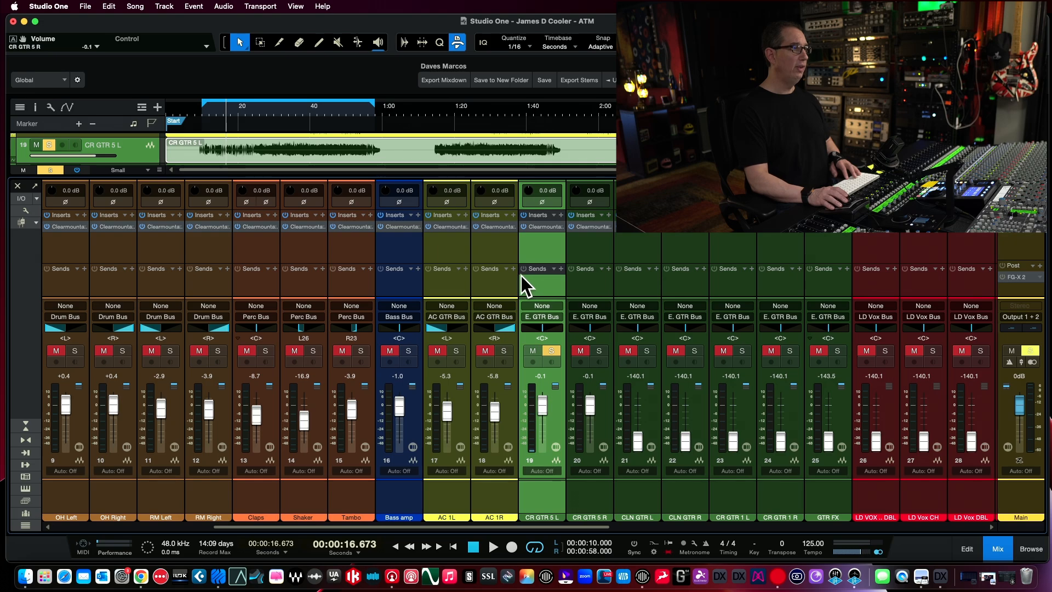
click(541, 226)
key(space)
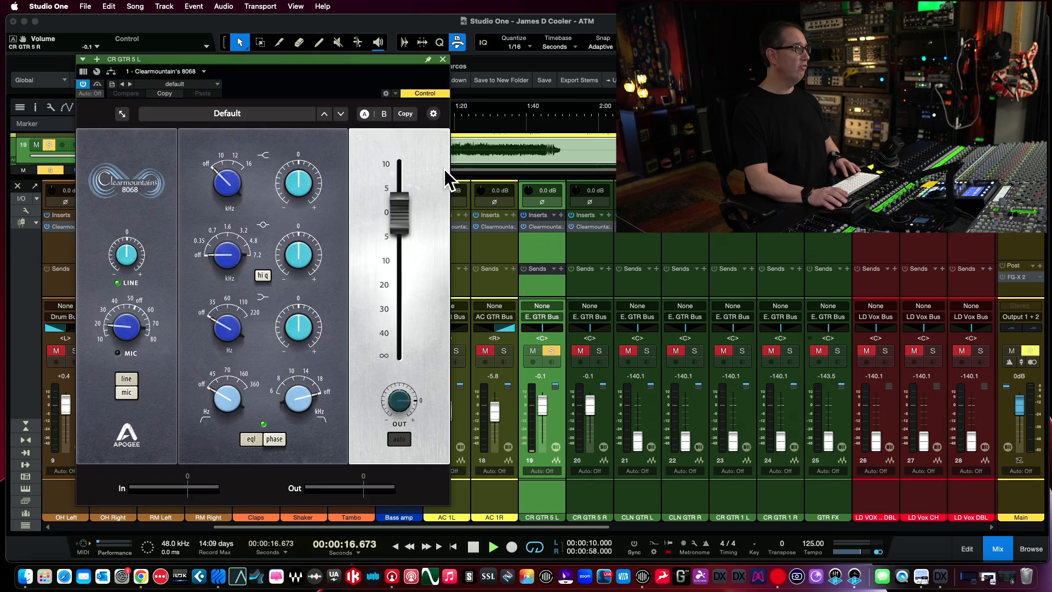
drag(364, 61, 380, 67)
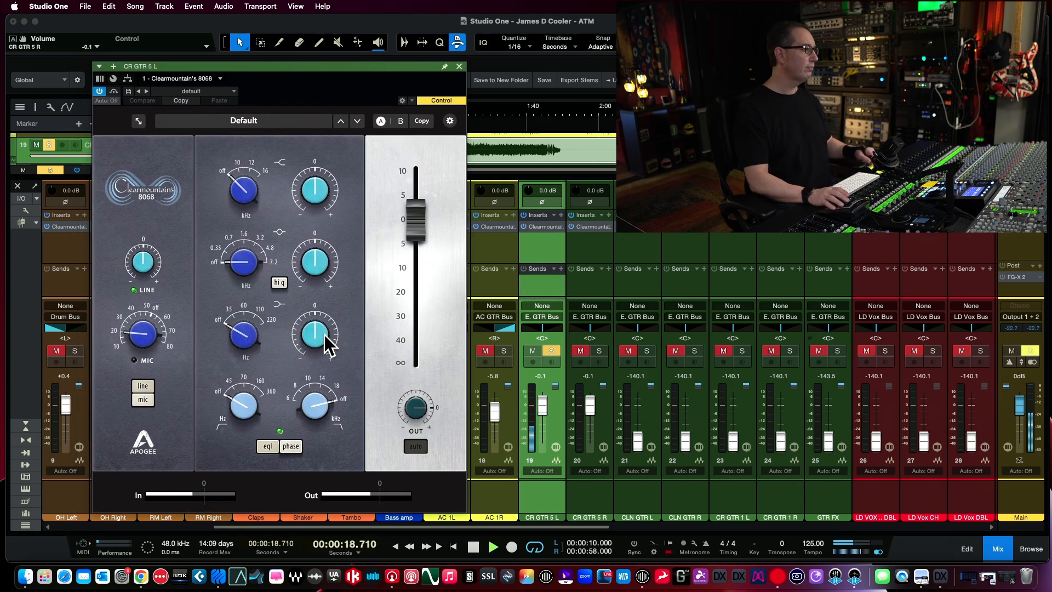
mouse_move(239, 411)
drag(238, 411, 235, 336)
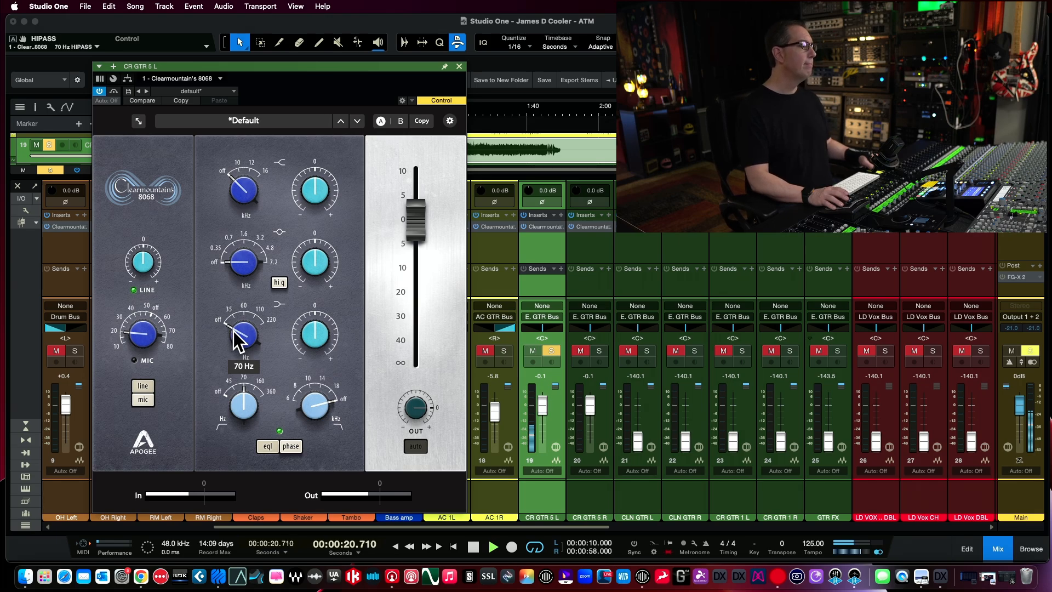
Boost CR GTR 5 L's mid band at 4.8 kHz by 4.2 dB and compare the plug-in bypassed and active
mouse_move(150, 340)
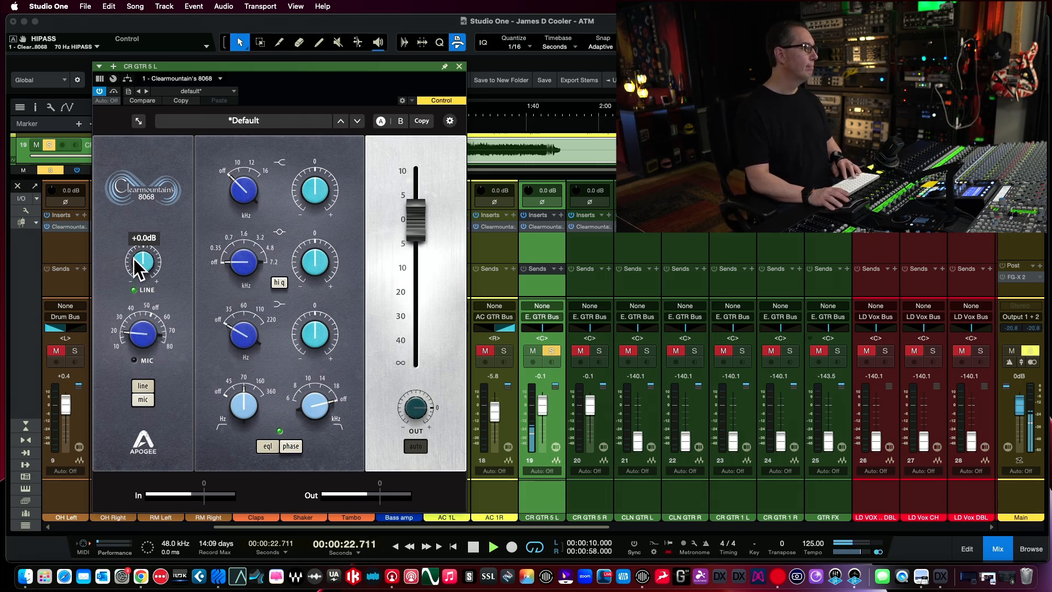
mouse_move(254, 211)
drag(242, 272, 261, 166)
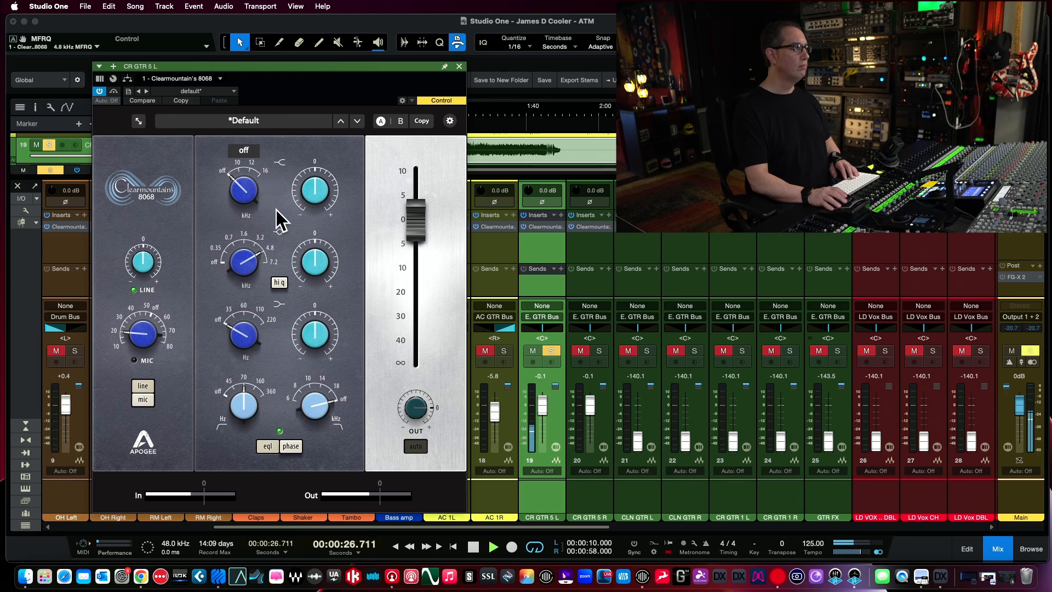
mouse_move(314, 275)
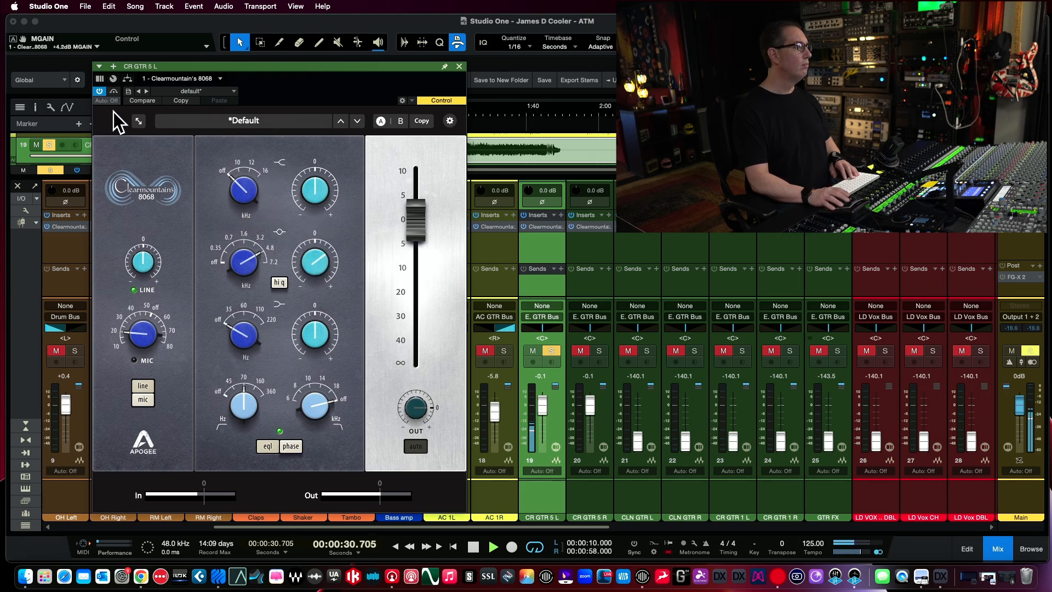
click(113, 92)
click(114, 93)
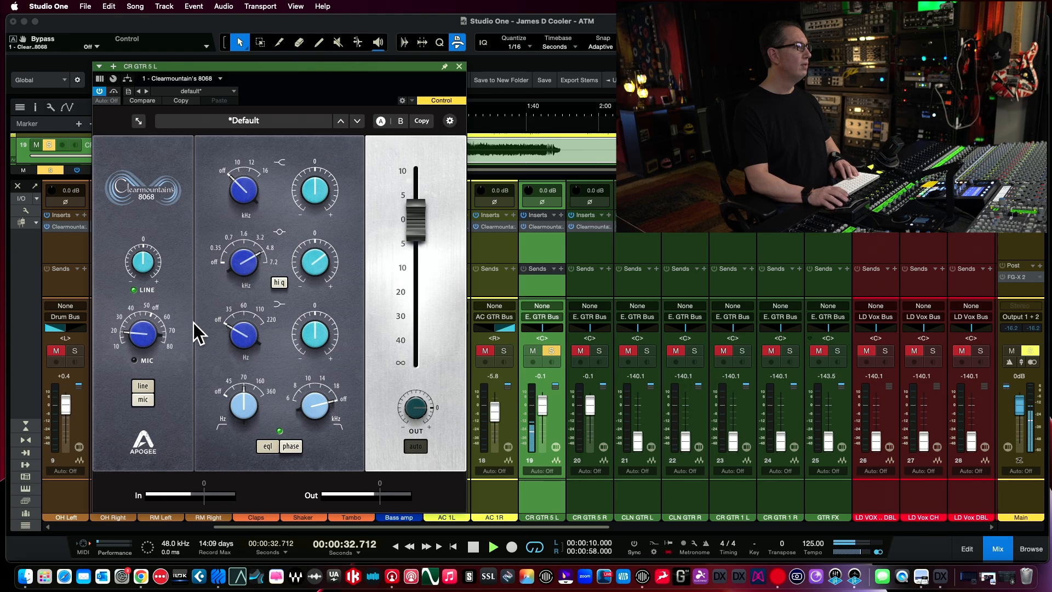
Boost CR GTR 5 L's low band at 110 Hz by 4.3 dB, and unsolo both CR GTR 5 channels
mouse_move(237, 342)
drag(236, 340, 239, 249)
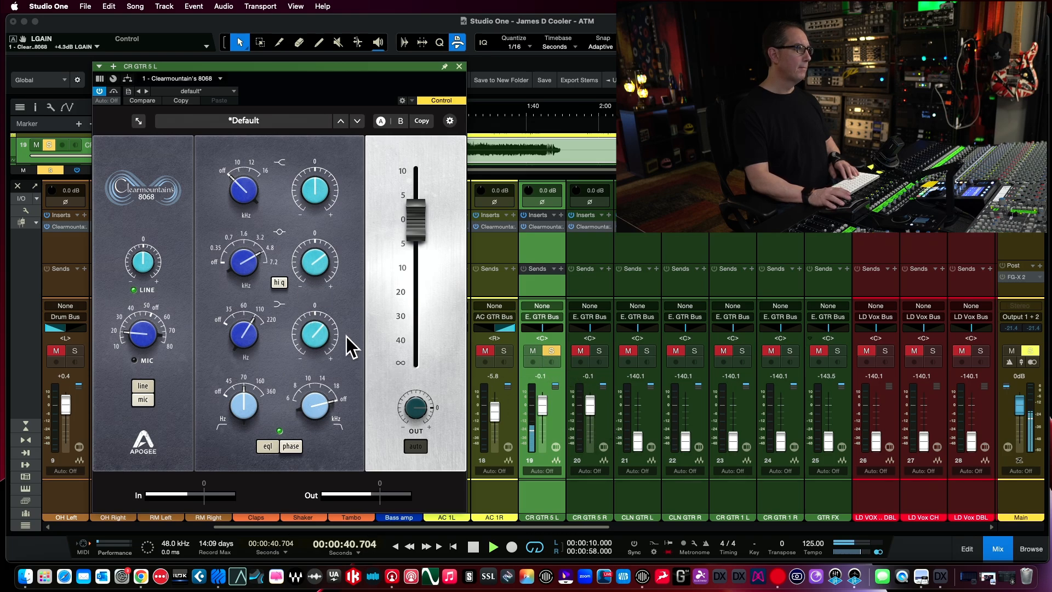
click(553, 353)
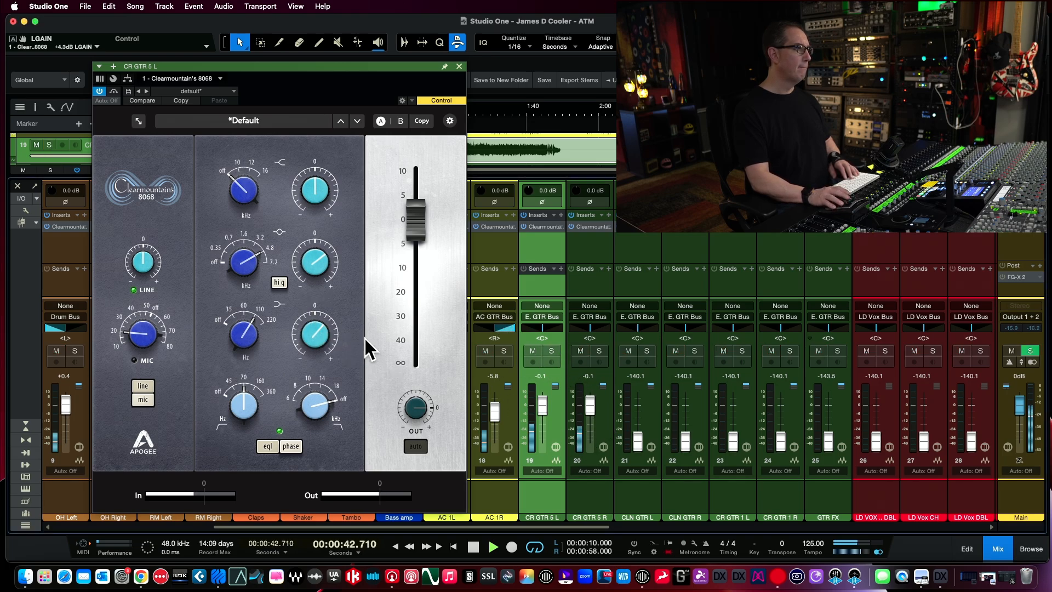
Trim the mid gain in CR GTR 5 L's 8068 to +2.6 dB, and pull CR GTR 5 R's fader all the way down
drag(319, 333, 317, 333)
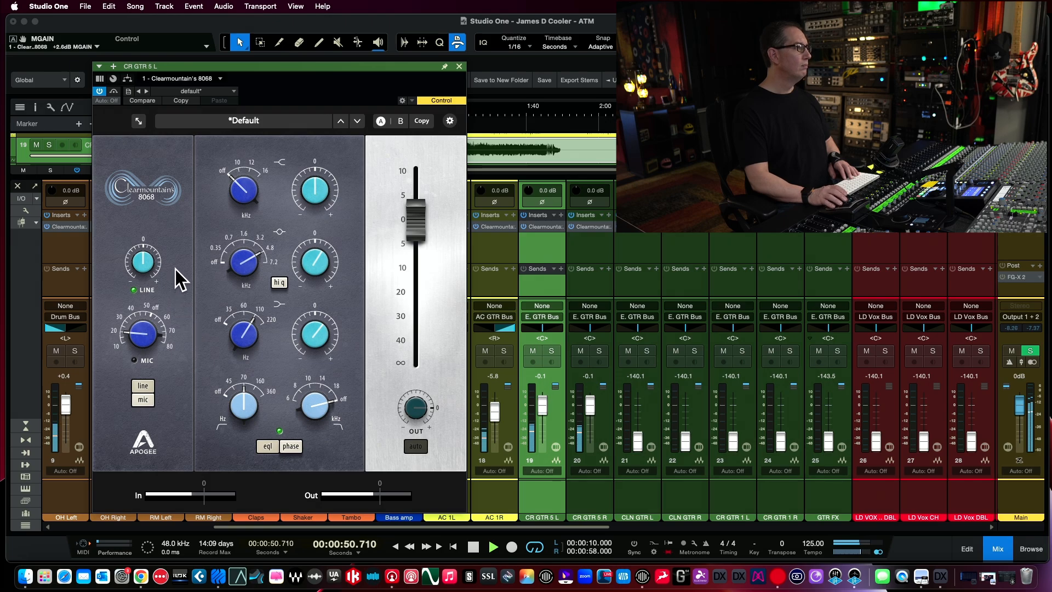
click(459, 66)
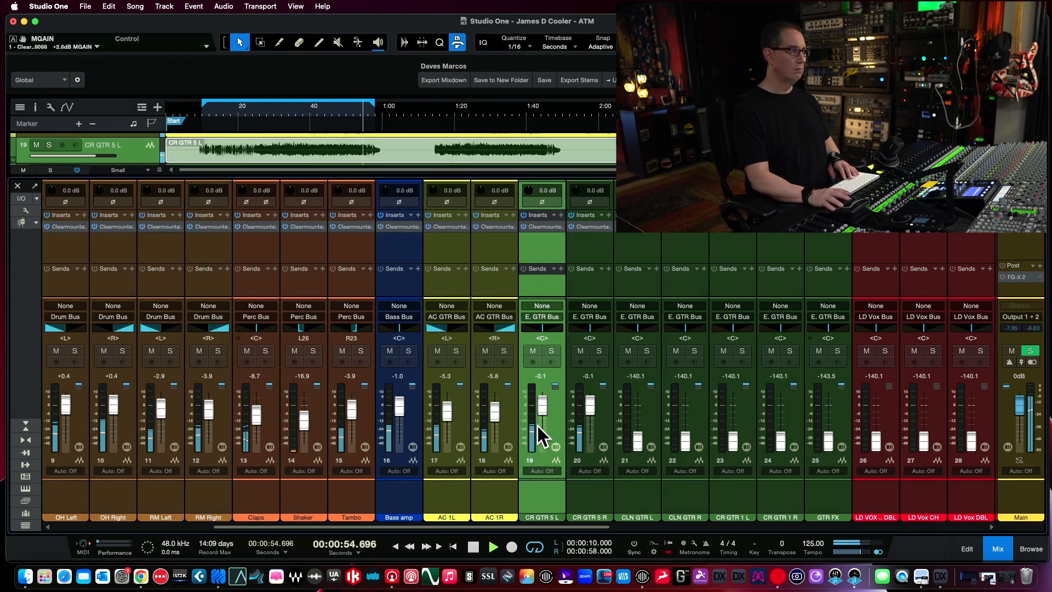
drag(590, 415, 590, 427)
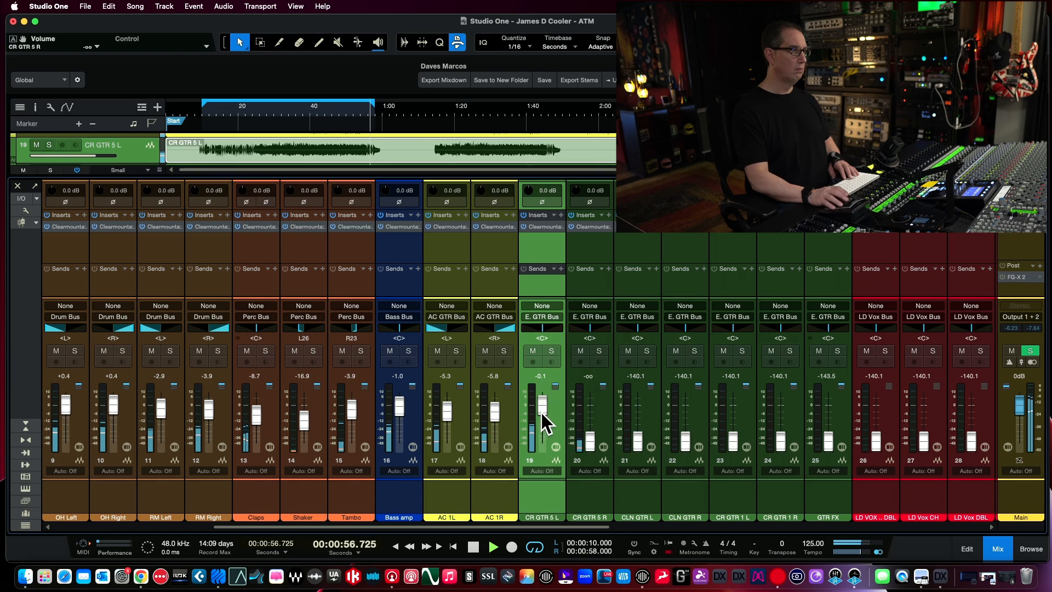
Pan CR GTR 5 L hard left, balance its fader at -2.9 dB against the mix, and stop playback
scroll(542, 404, up, 5)
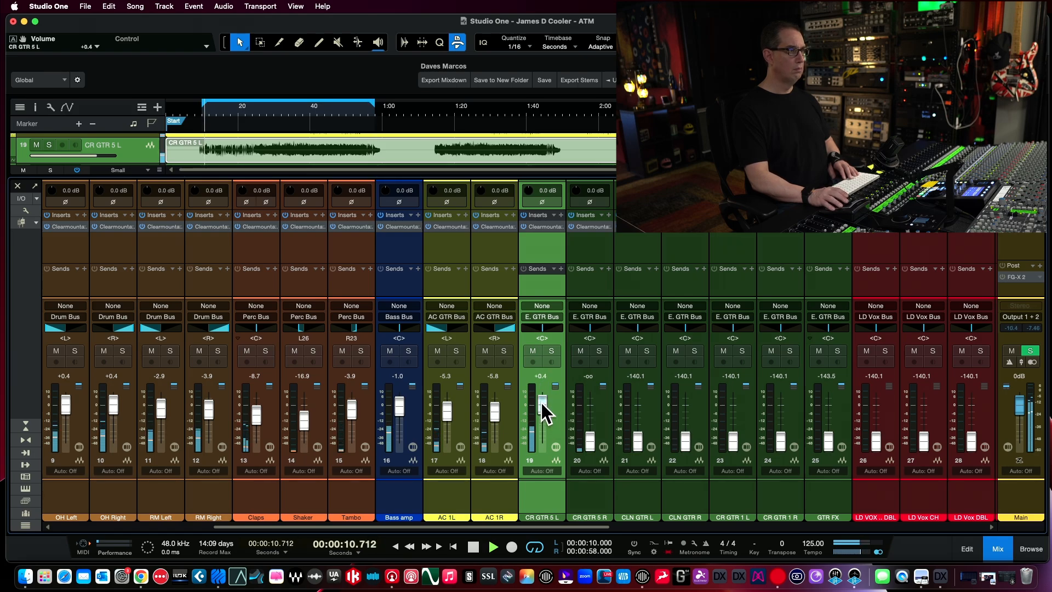
scroll(542, 404, up, 10)
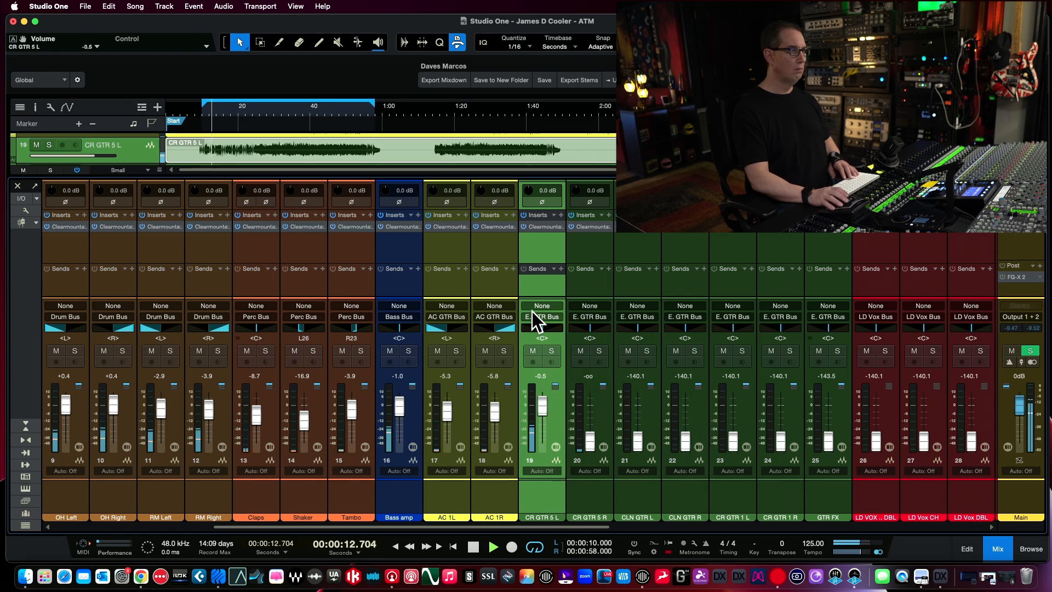
drag(541, 329, 491, 332)
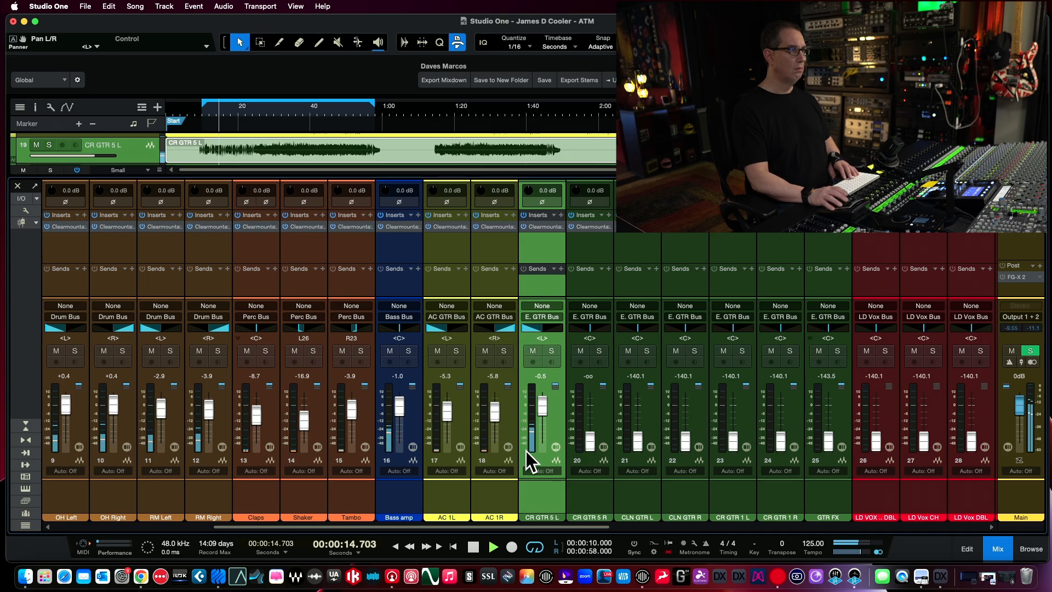
drag(537, 403, 542, 408)
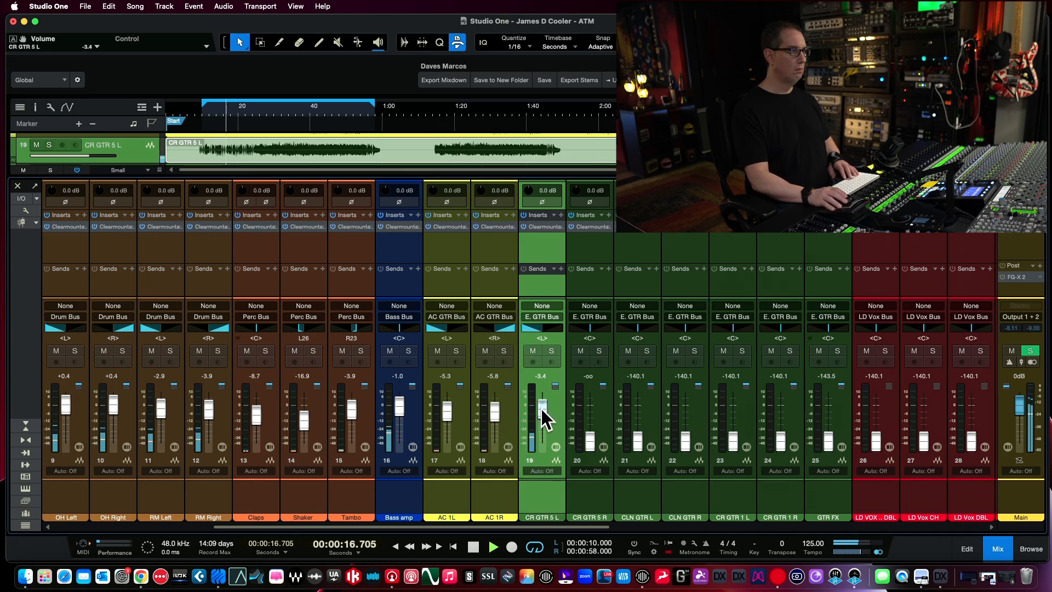
scroll(542, 411, up, 4)
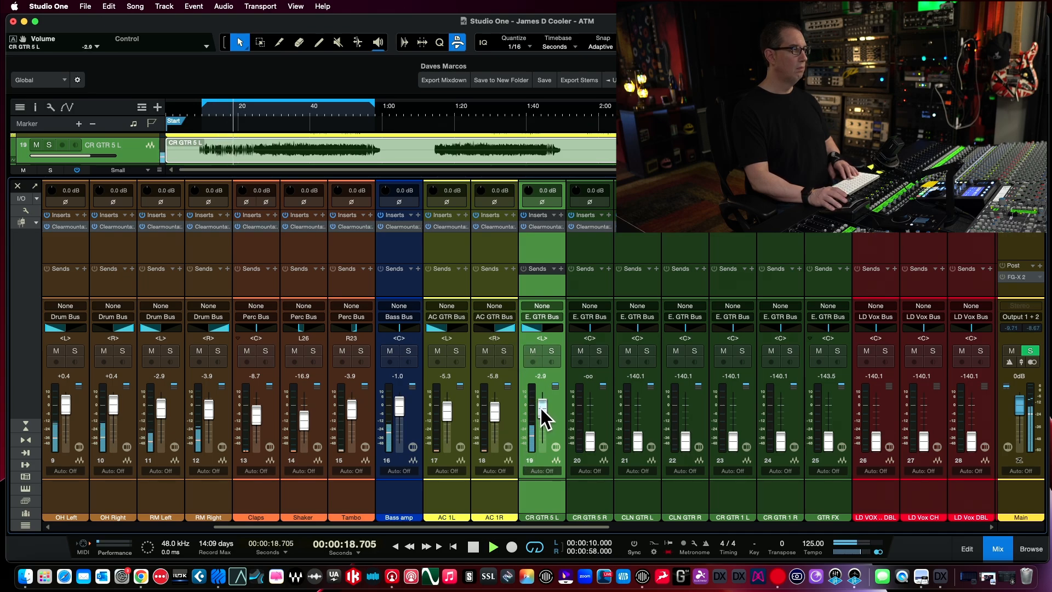
key(space)
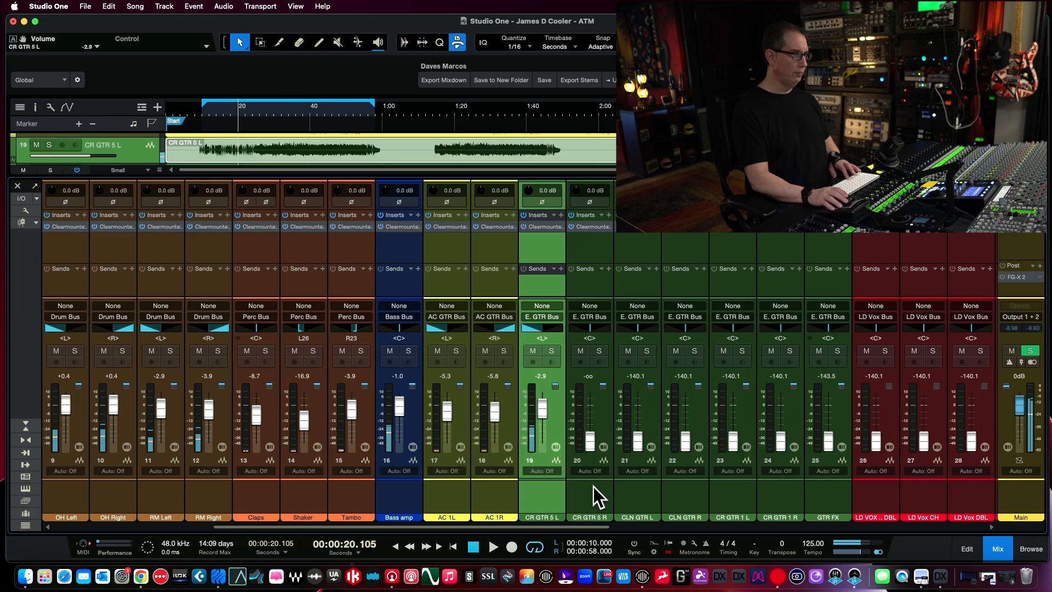
Reset CR GTR 5 R's fader to 0 dB, solo it, and audition it briefly with its Clearmountain's 8068 open
alt+click(589, 443)
click(600, 351)
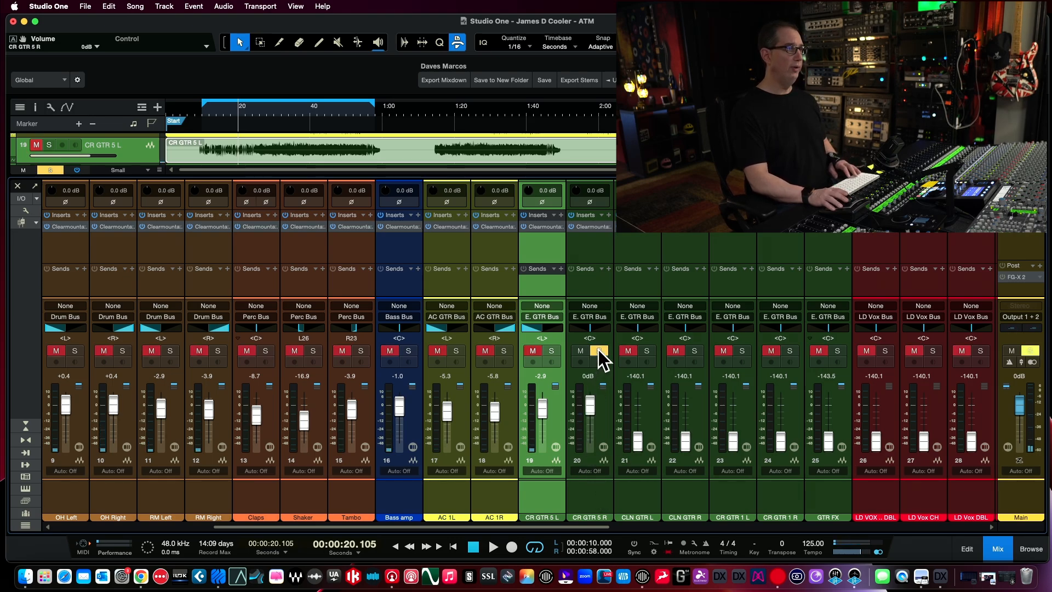
key(space)
click(600, 227)
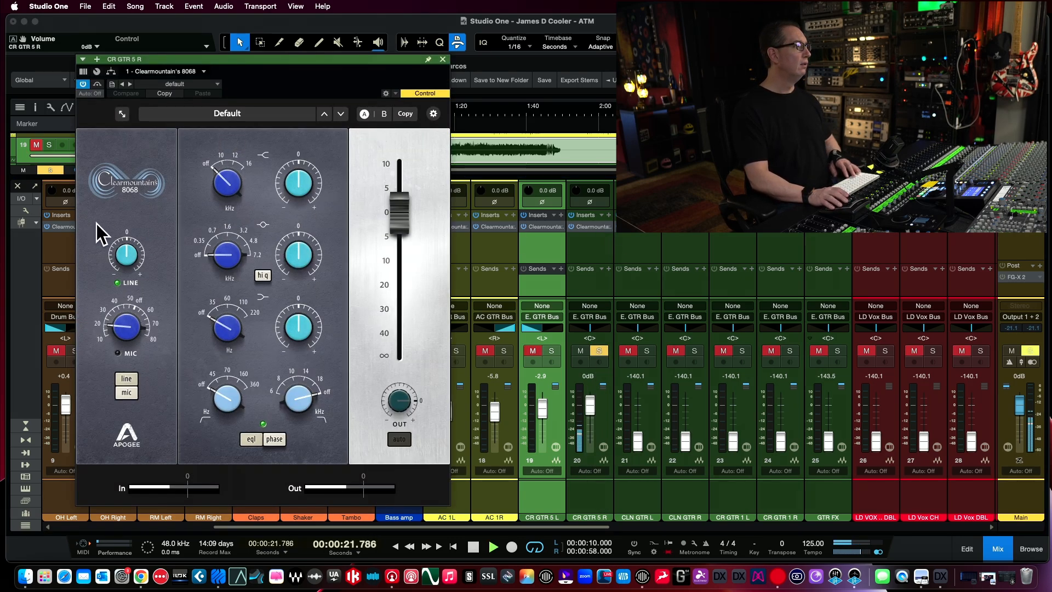
key(space)
Set CR GTR 5 R's high-pass filter to 70 Hz, boost its mid band at 4.8 kHz by 1.4 dB, and resume playback
drag(231, 393, 225, 335)
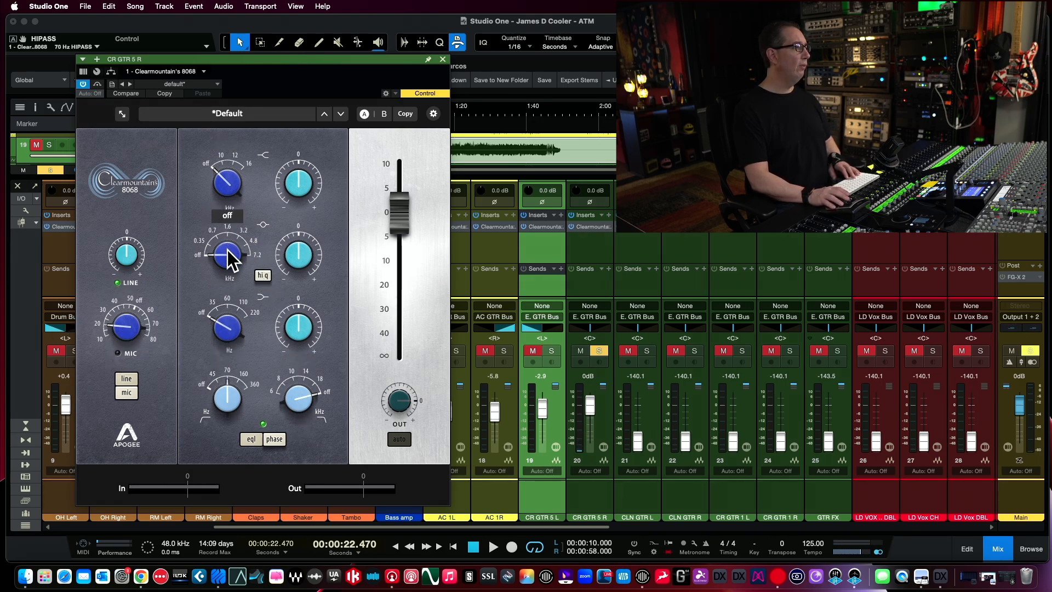
drag(228, 256, 230, 146)
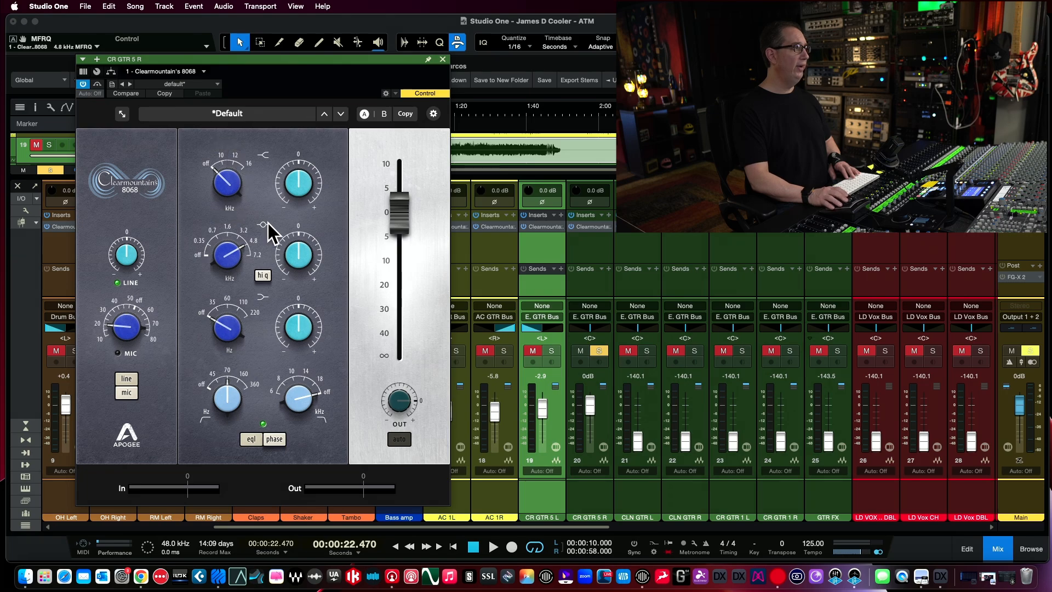
drag(296, 266, 294, 255)
key(space)
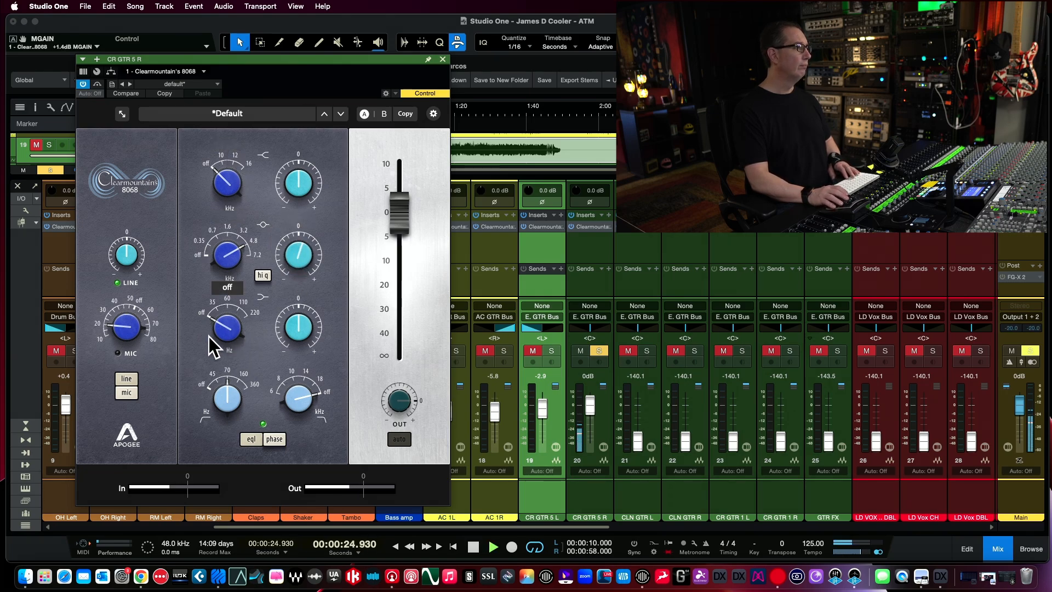
Boost CR GTR 5 R's low band at 110 Hz by 7.0 dB, unsolo the channel, and resume playback with the mix
drag(225, 328, 235, 241)
drag(292, 326, 305, 304)
key(space)
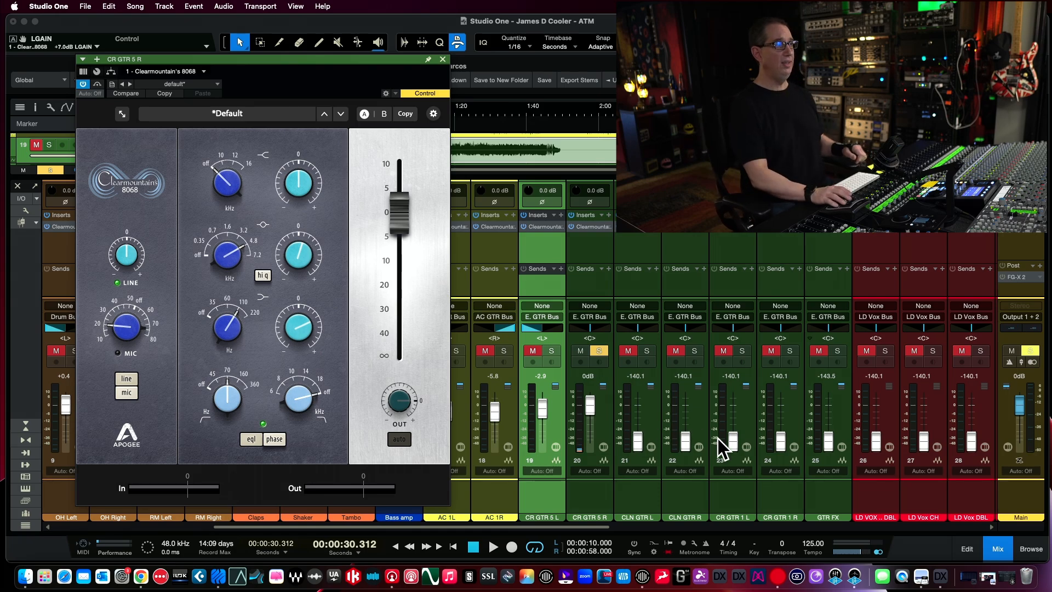
click(600, 351)
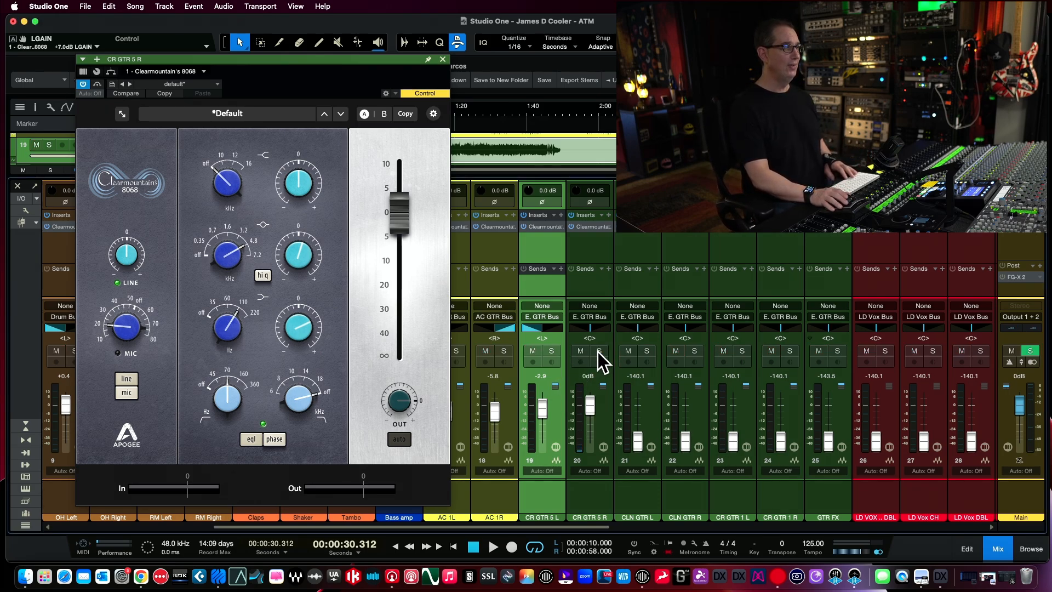
key(space)
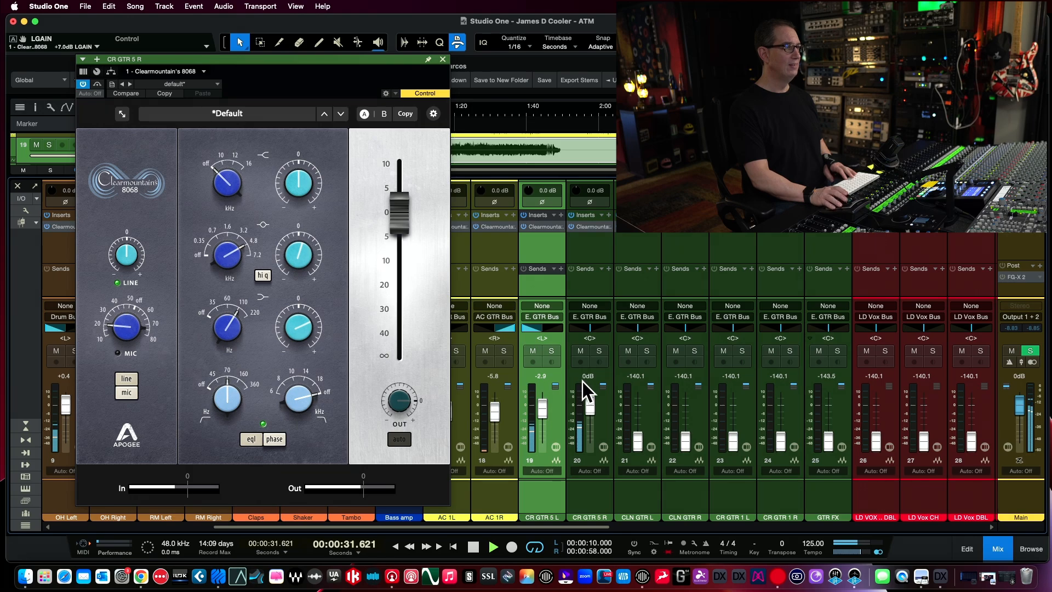
Compare the 8068 settings of both CR GTR 5 channels and set CR GTR 5 L's low gain to +5.9 dB
click(535, 228)
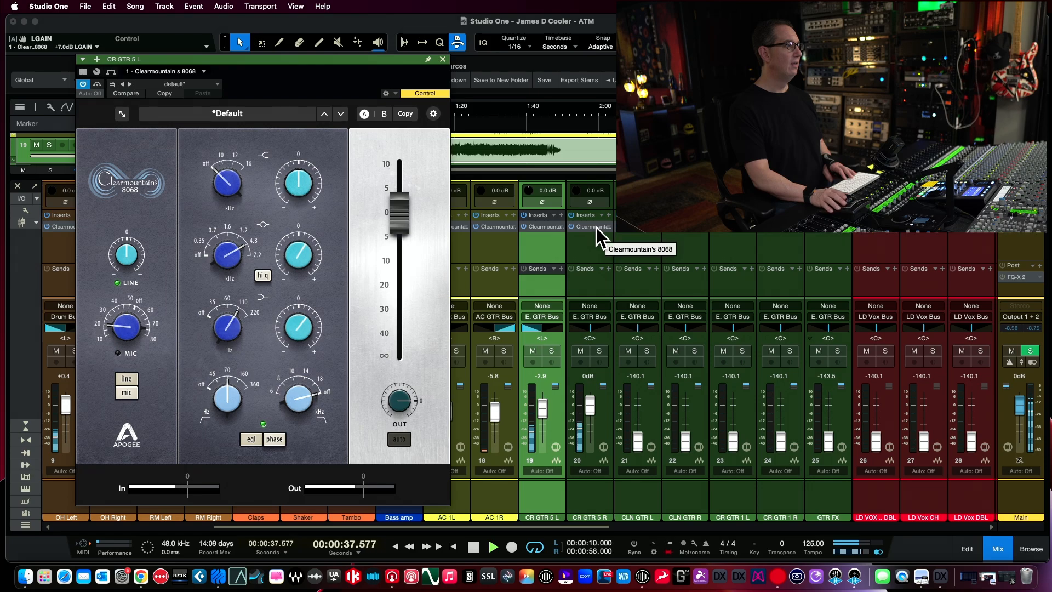
click(595, 243)
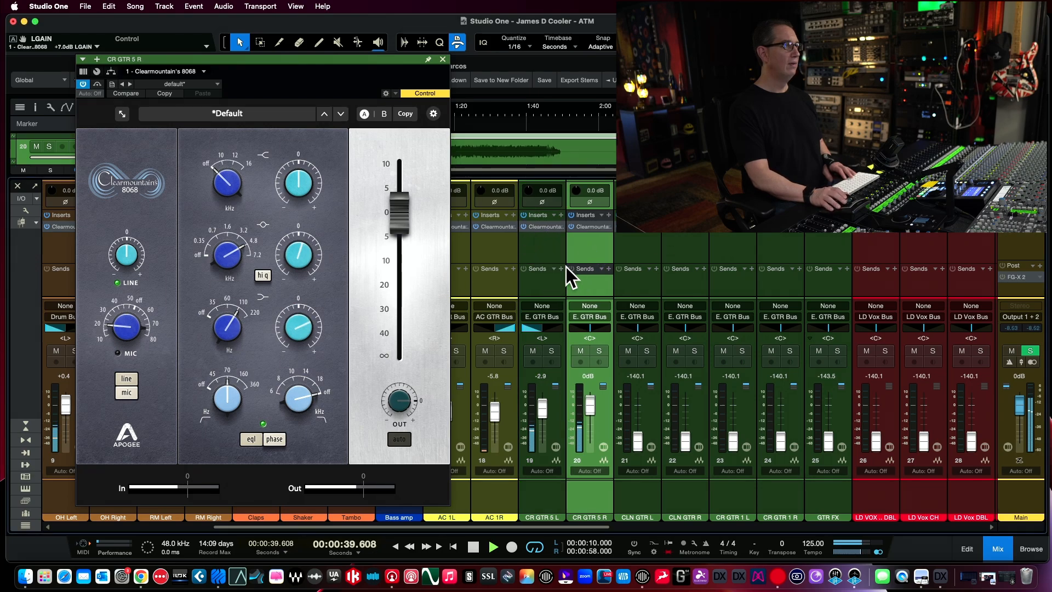
click(532, 244)
mouse_move(293, 329)
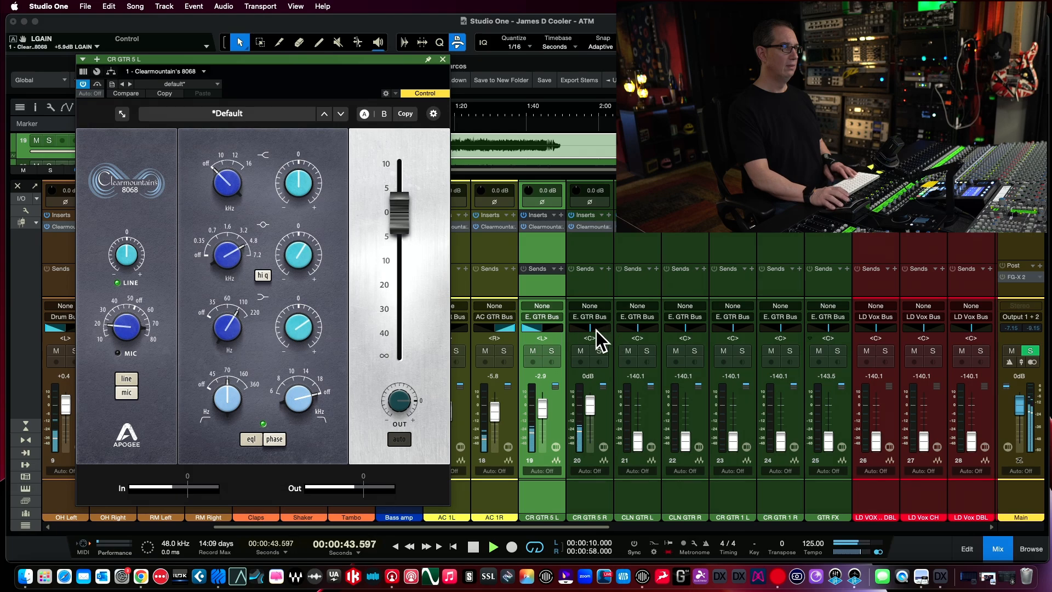
Pan CR GTR 5 R hard right and reset CR GTR 5 L's fader to 0 dB
drag(591, 330, 623, 326)
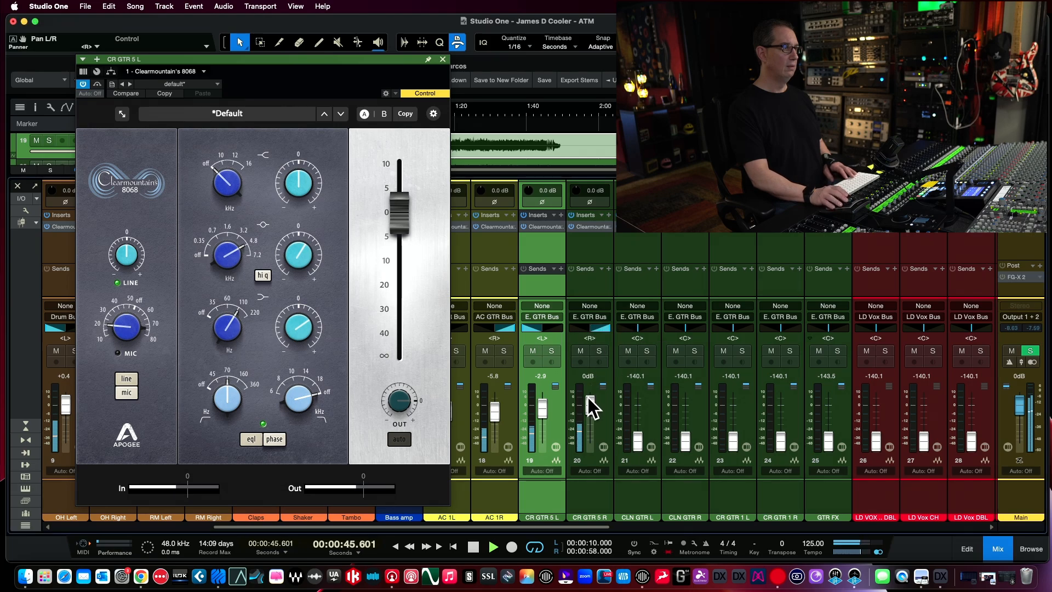
alt+click(545, 410)
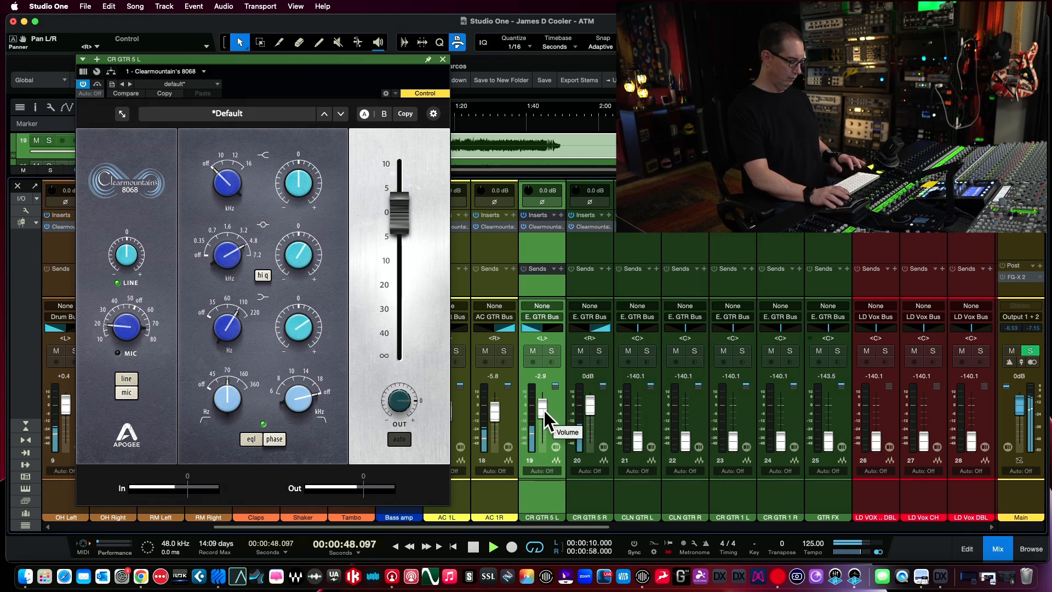
Select both CR GTR 5 channels, lower their faders together to -6.3 dB, and close the 8068
click(587, 488)
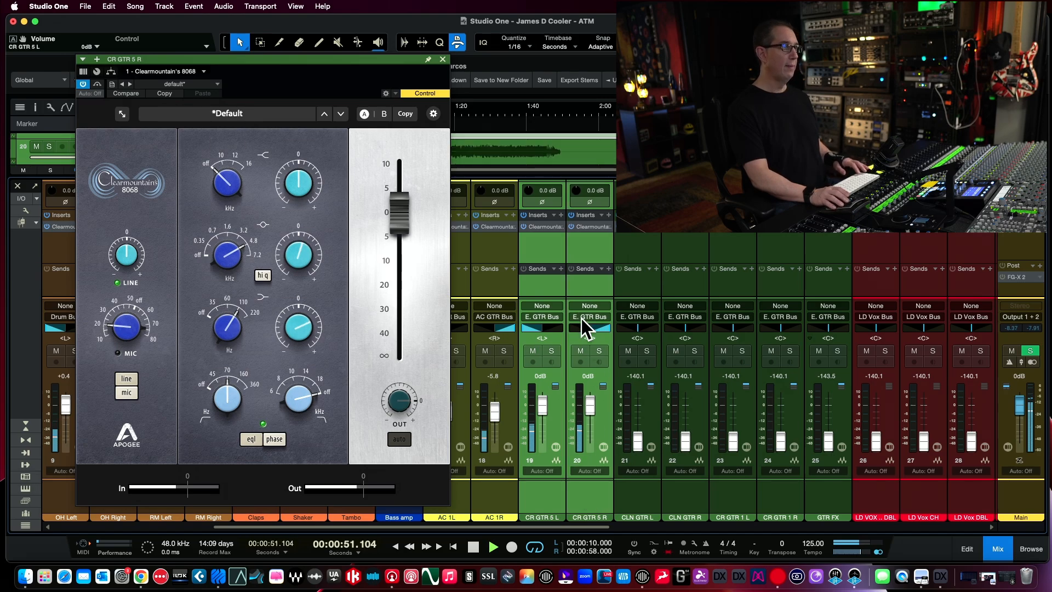
click(599, 351)
drag(589, 407, 587, 410)
click(599, 350)
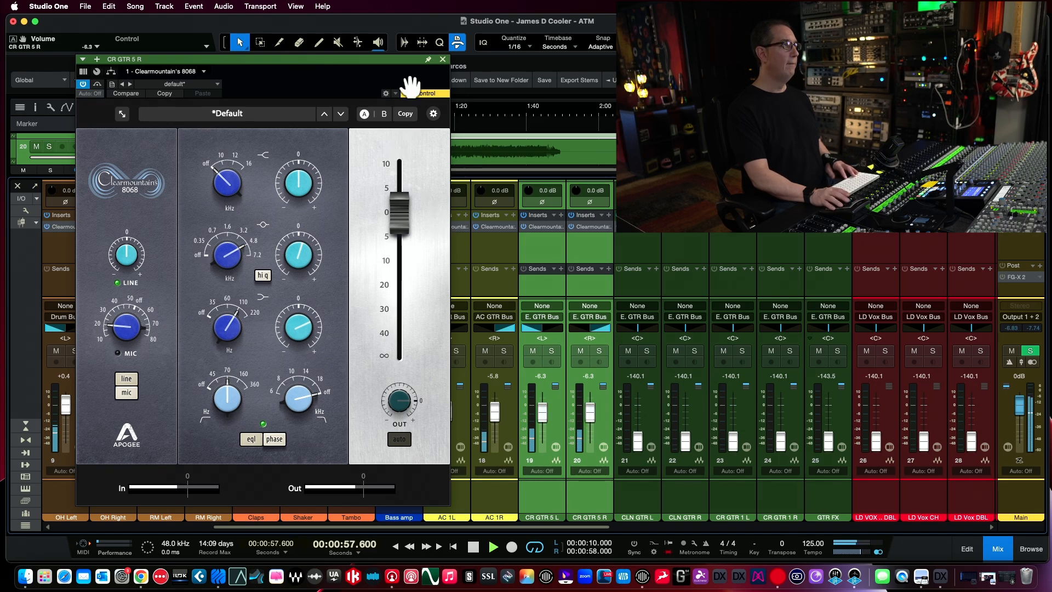
click(443, 58)
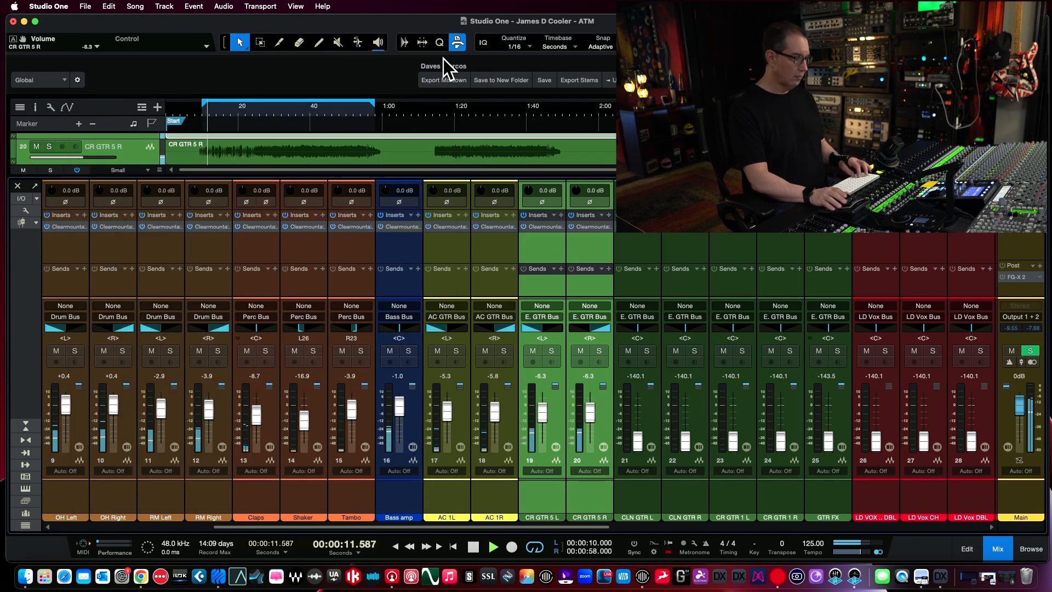
Check the CR GTR 5 pair muted against the mix, raise both faders to -3.9 dB, and stop playback
click(583, 351)
click(582, 351)
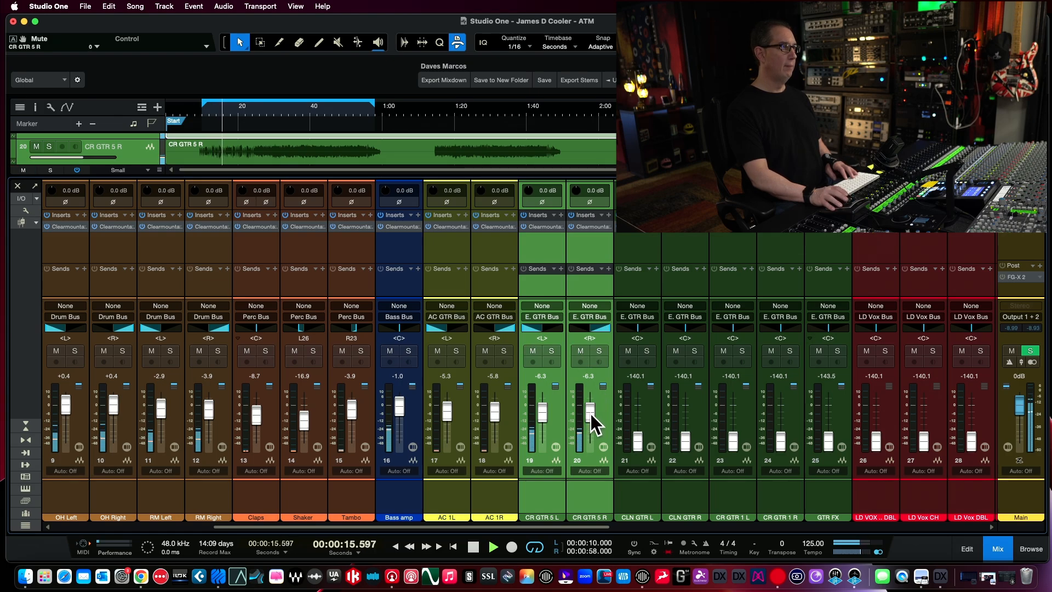
drag(591, 414, 589, 412)
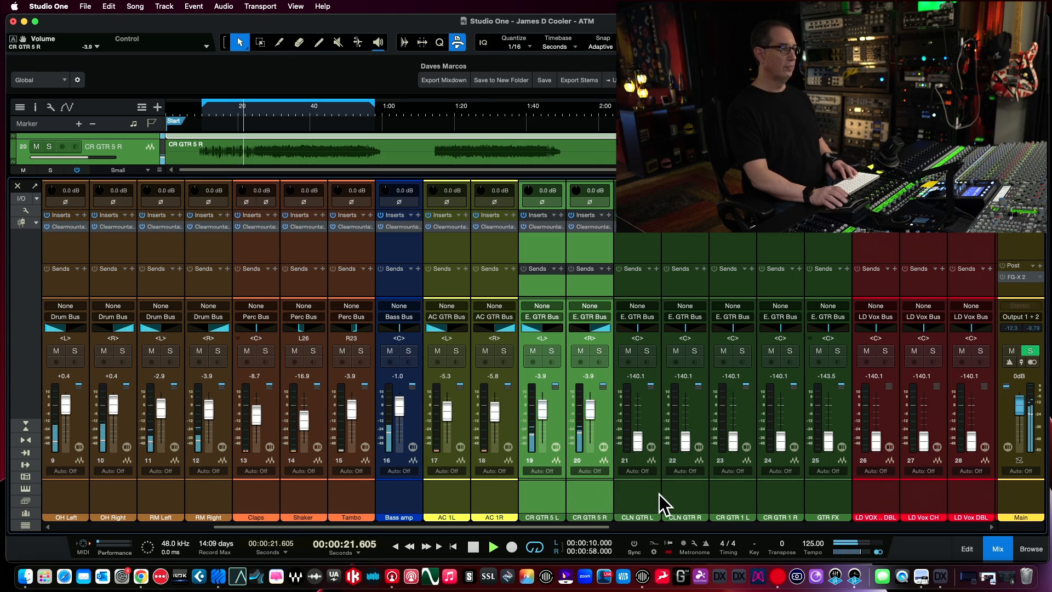
key(space)
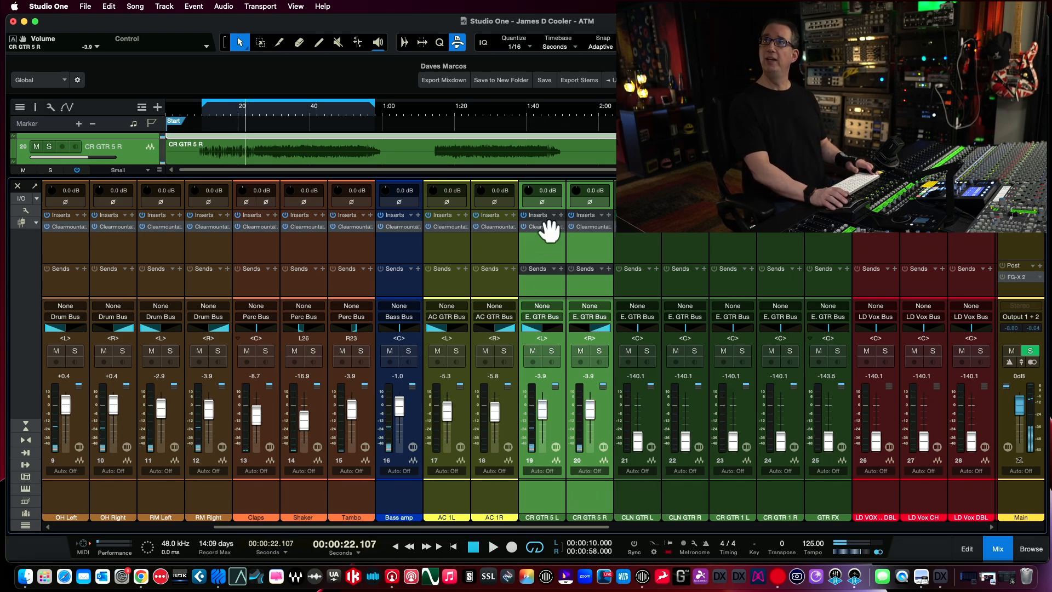
Select CLN GTR L, set the loop range from 1:01 to 1:33 in the arrangement, and play it with the mixer open
click(630, 493)
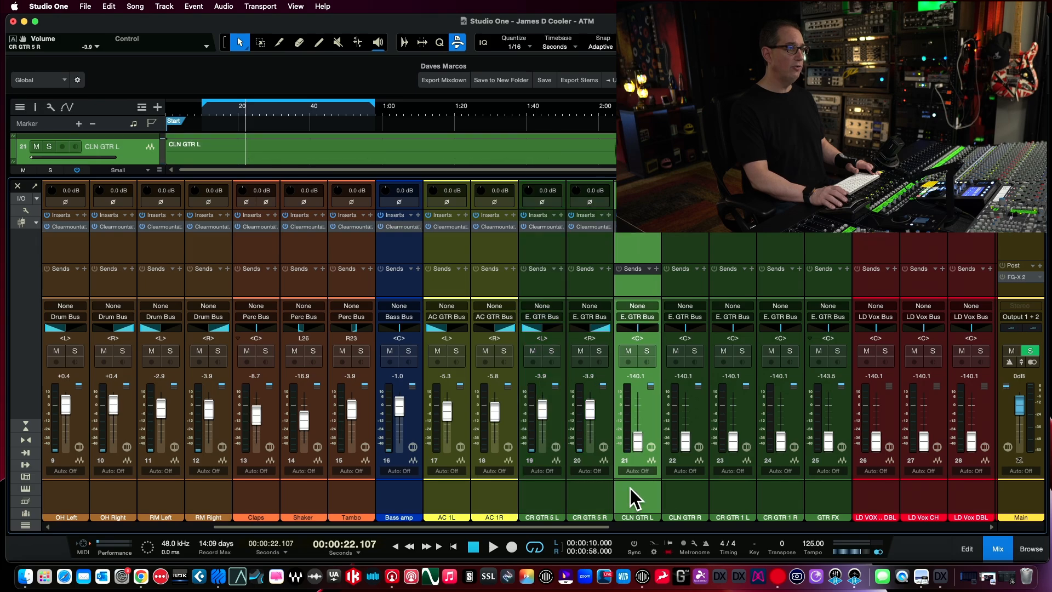
key(F3)
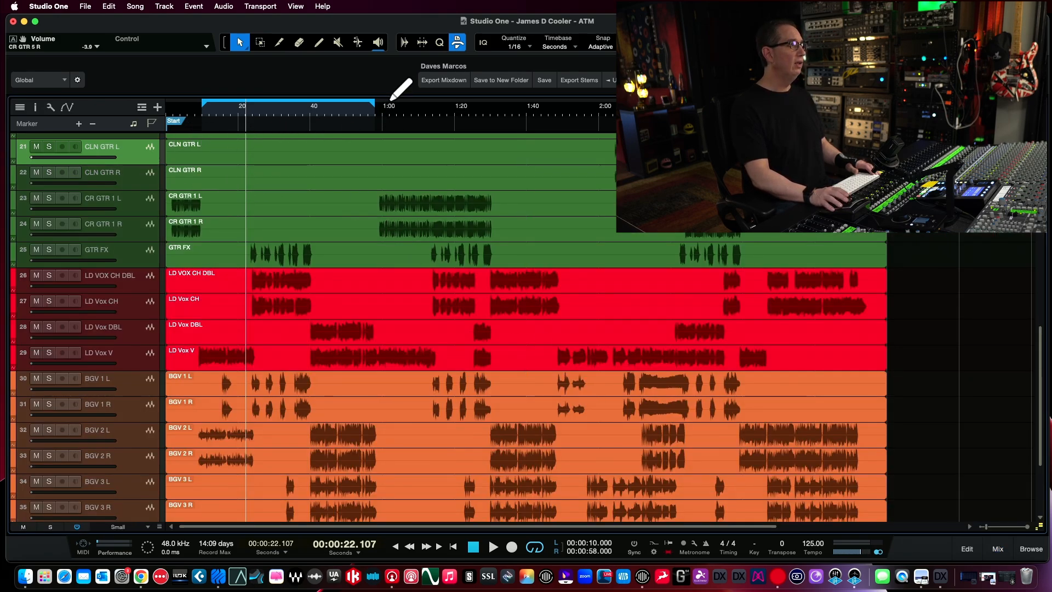
drag(388, 101, 507, 92)
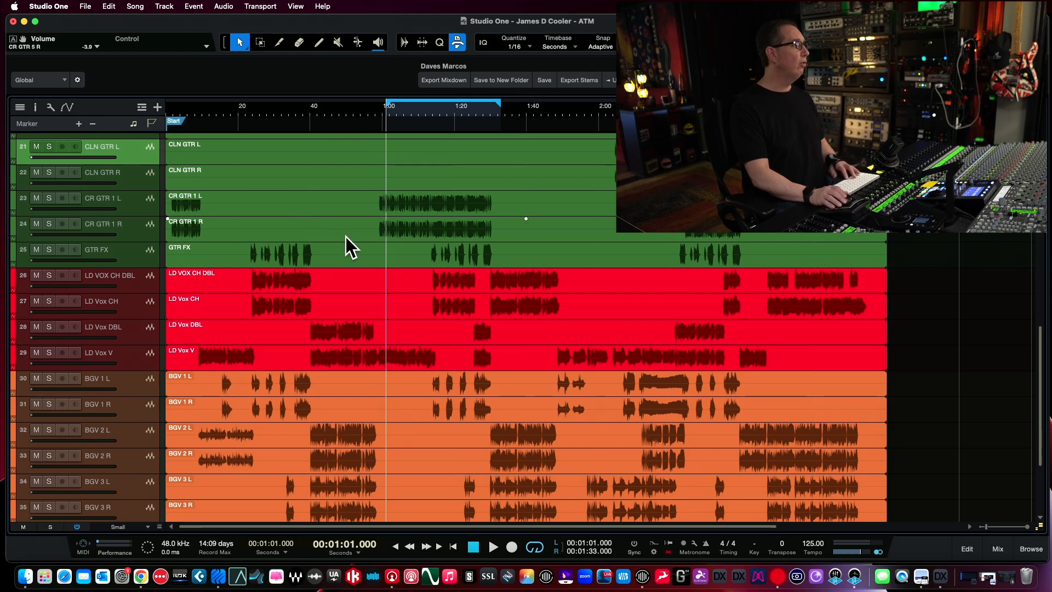
key(space)
key(F3)
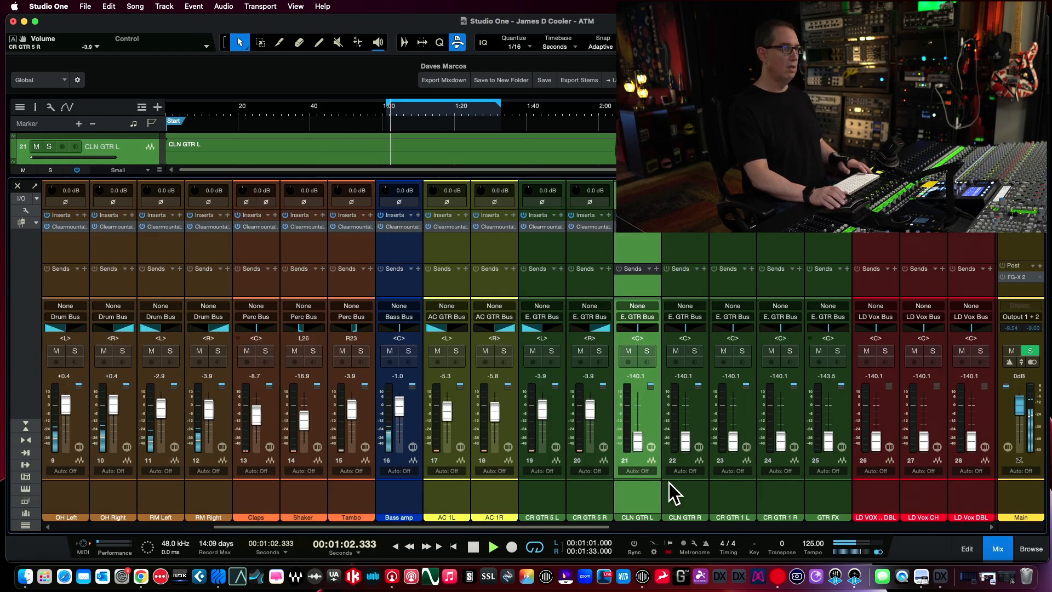
Reset the CLN GTR R and CLN GTR L faders to 0 dB and select both channels
alt+click(685, 440)
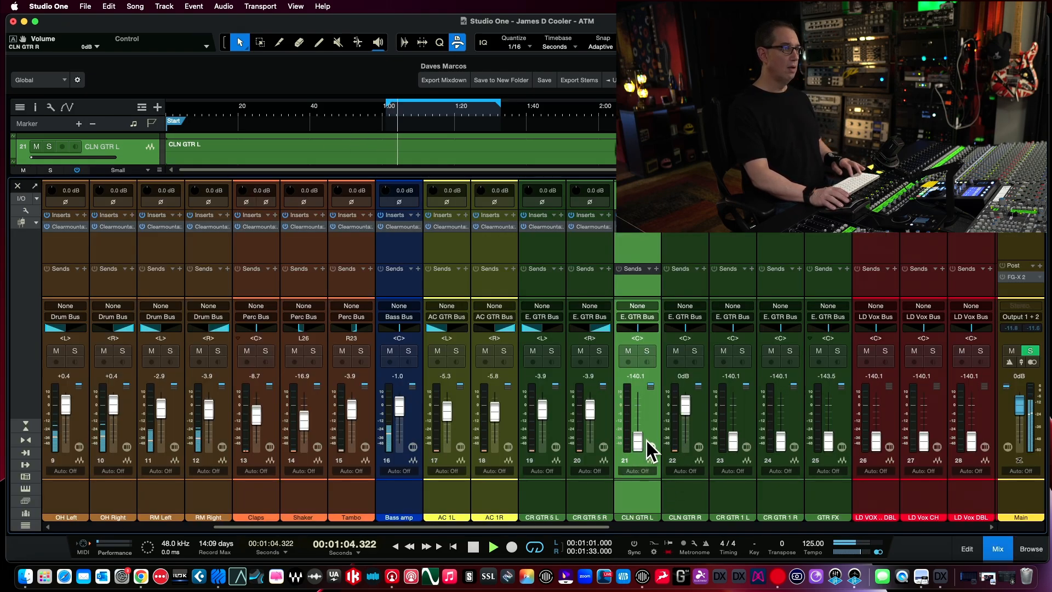
alt+click(640, 440)
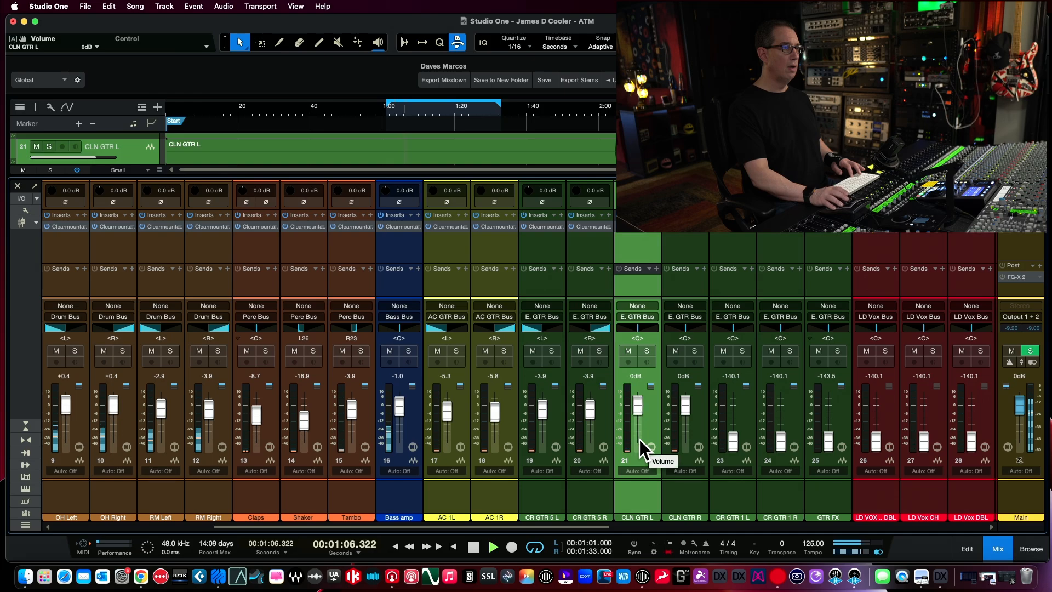
shift+click(682, 495)
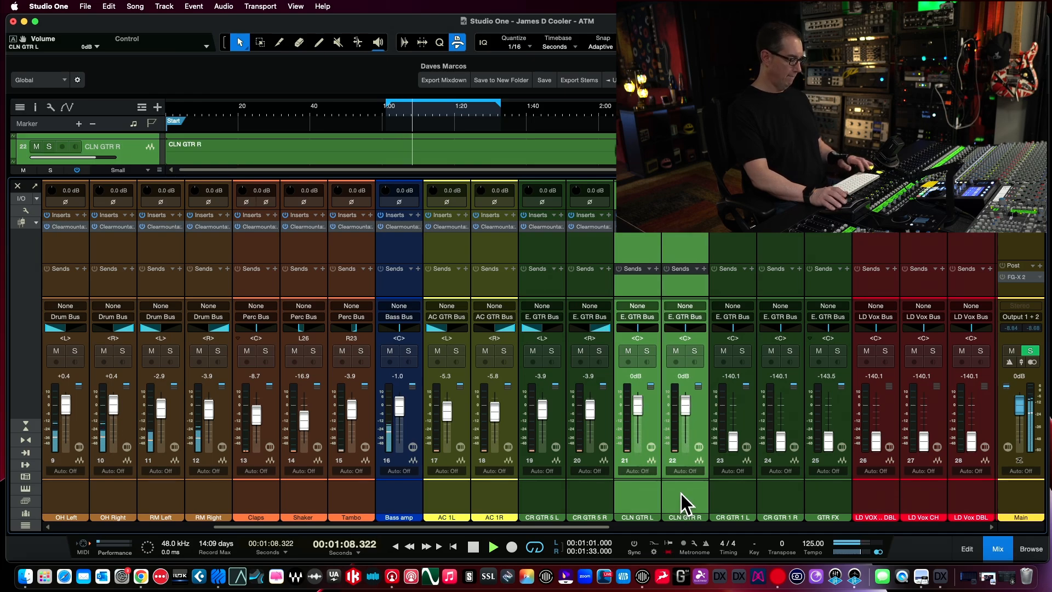
Set the loop range to the clean guitars' section from 2:03 to 2:22 and audition it briefly with the mixer open
key(F3)
key(F3)
key(F3)
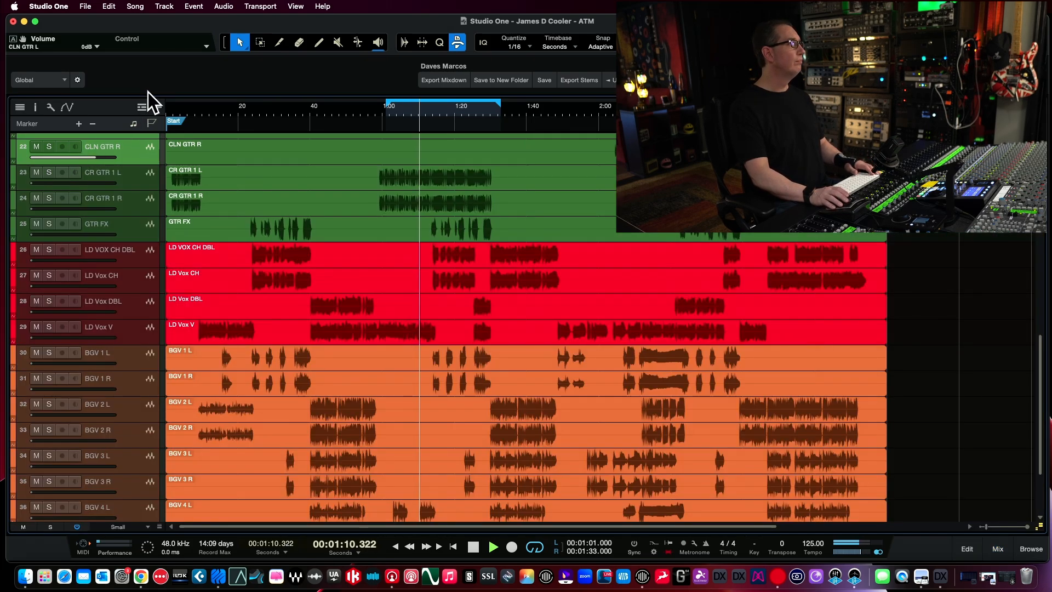
scroll(219, 153, up, 4)
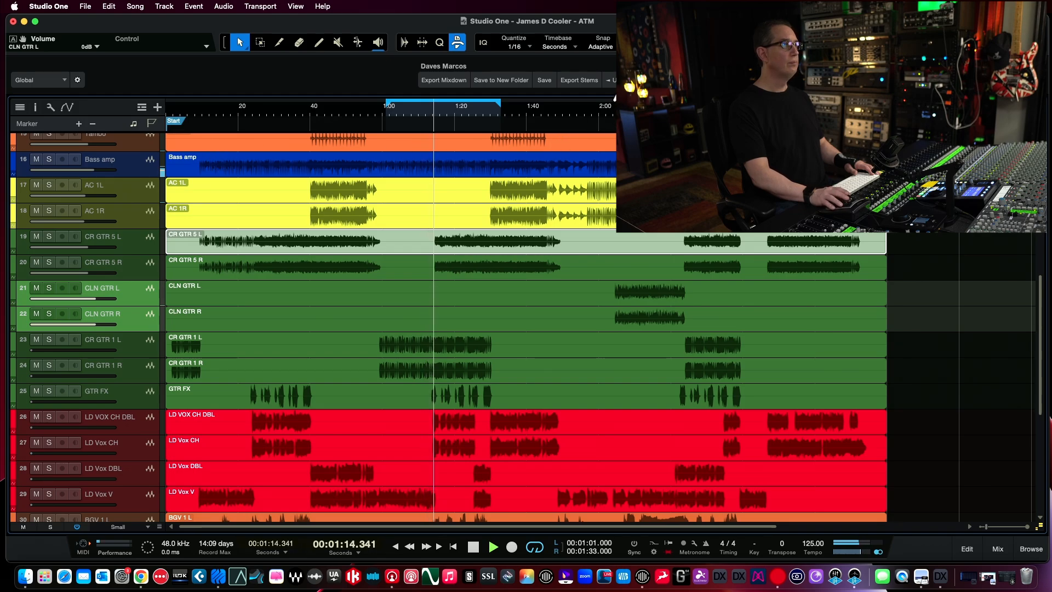
drag(613, 102, 678, 103)
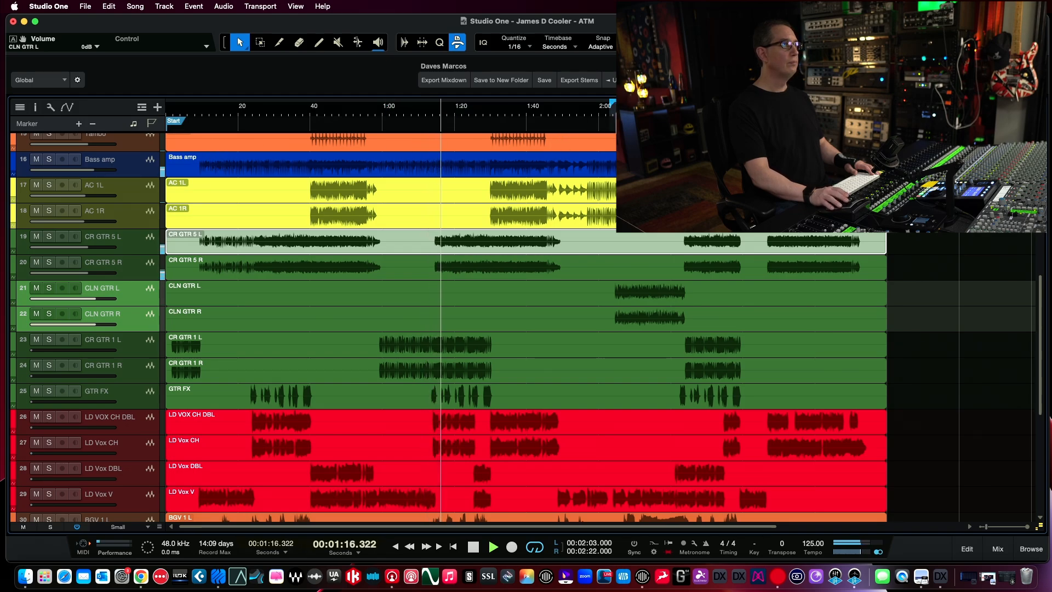
click(620, 115)
key(F3)
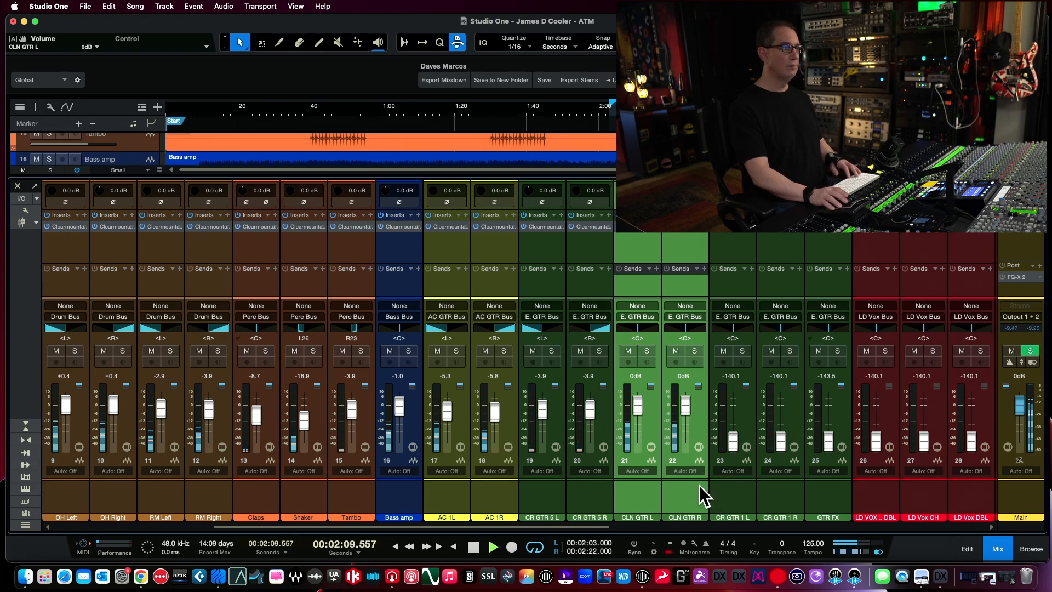
key(space)
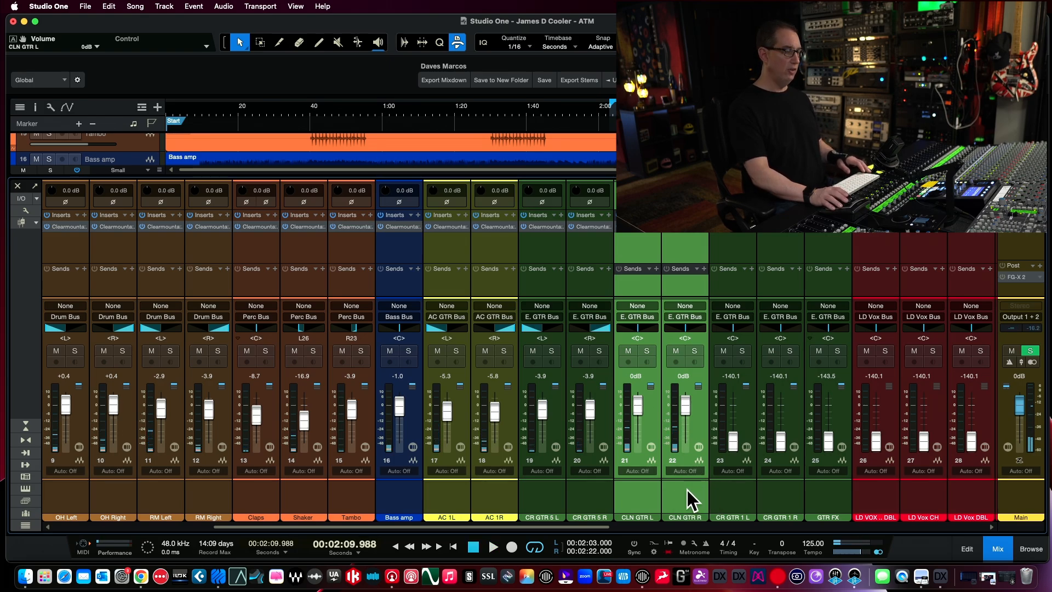
Move the CLN GTR L and R channels to follow CR GTR 1 R, then select the CR GTR 1 pair
drag(687, 490, 794, 485)
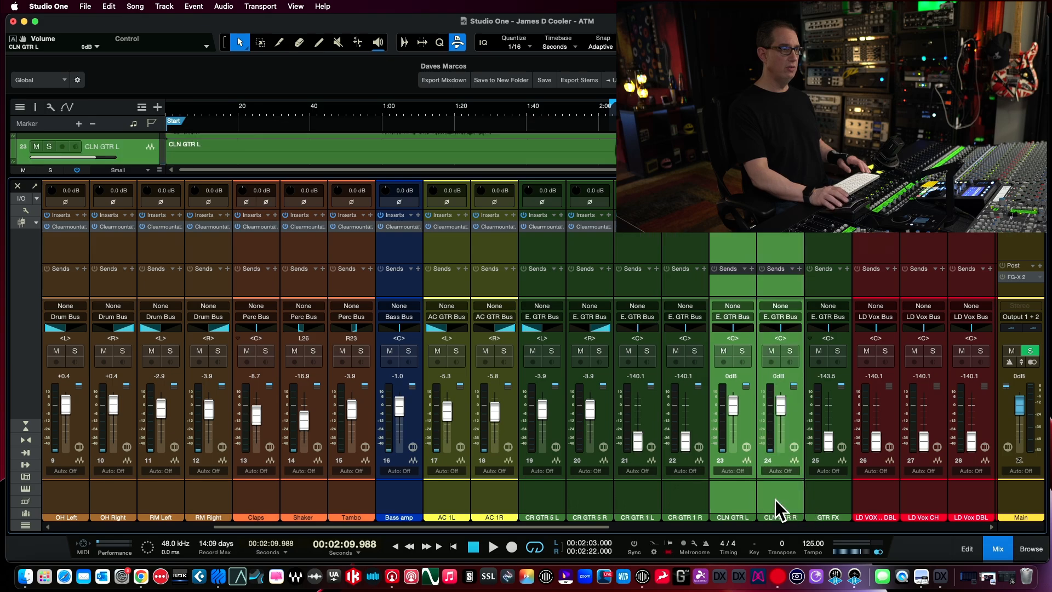
click(693, 490)
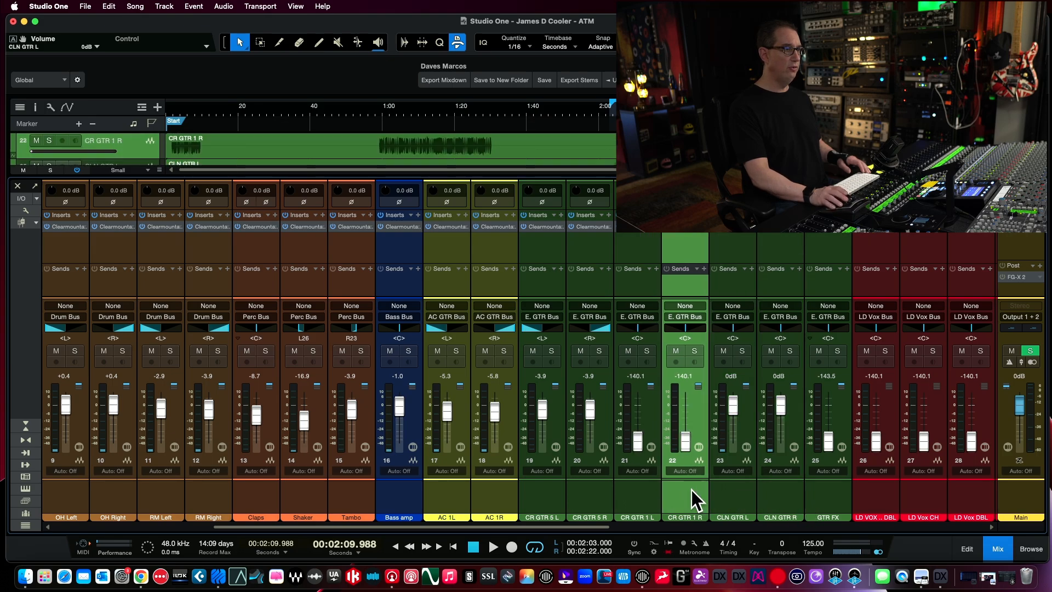
shift+click(634, 497)
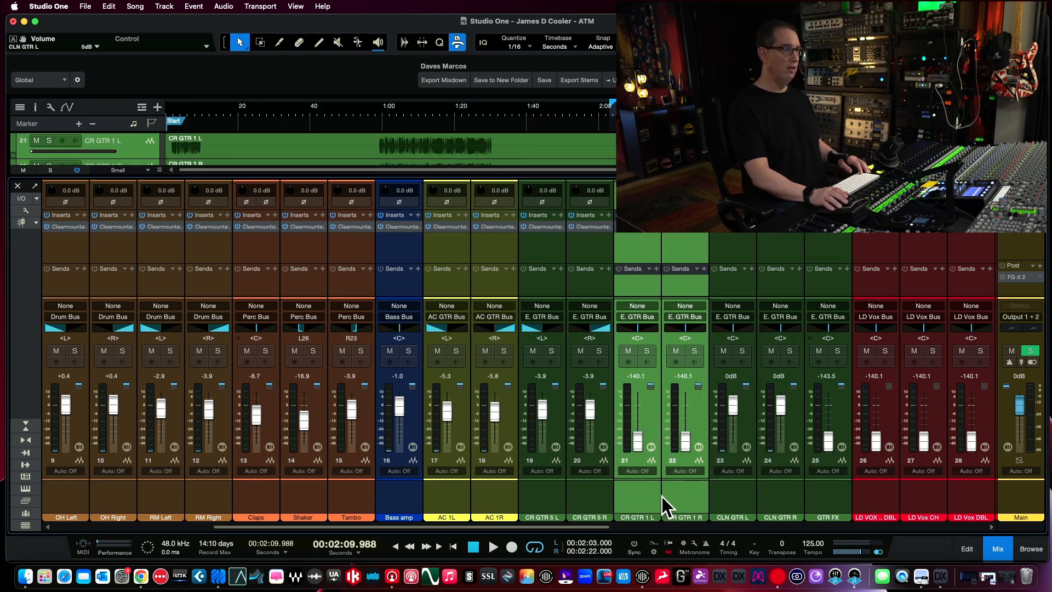
Select CLN GTR L and CLN GTR R and pull both faders all the way down
click(748, 489)
shift+click(773, 483)
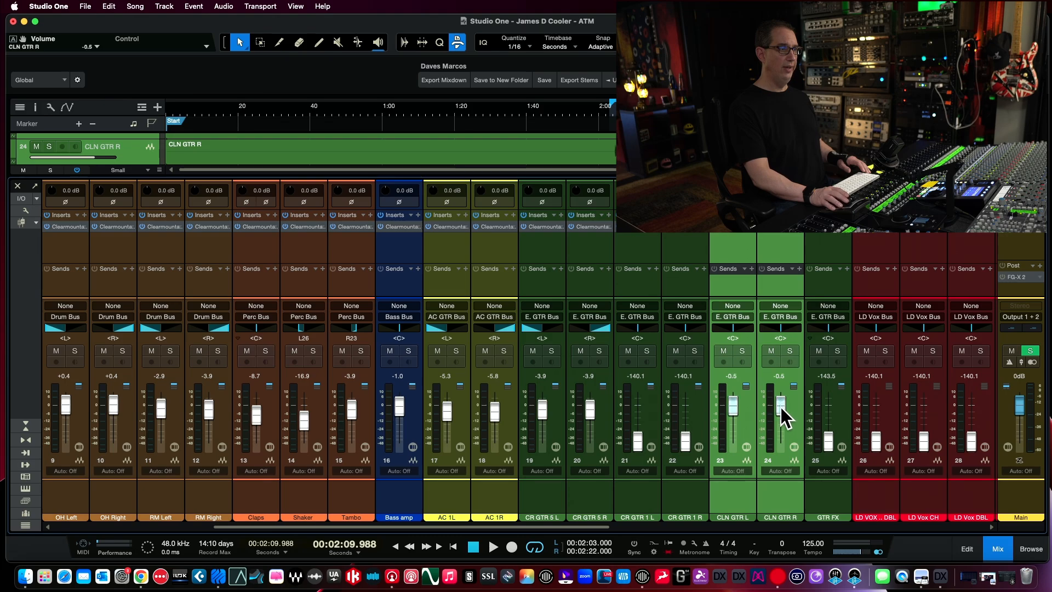
drag(781, 407, 805, 493)
Add GTR FX to the CLN GTR selection and recolour the three channels cyan
shift+click(819, 488)
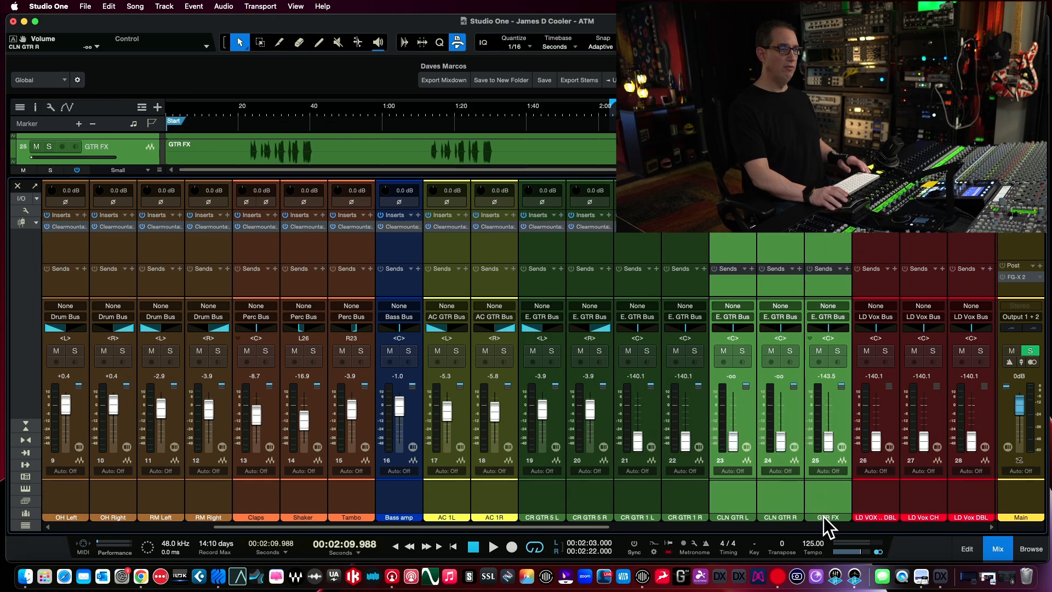
click(823, 517)
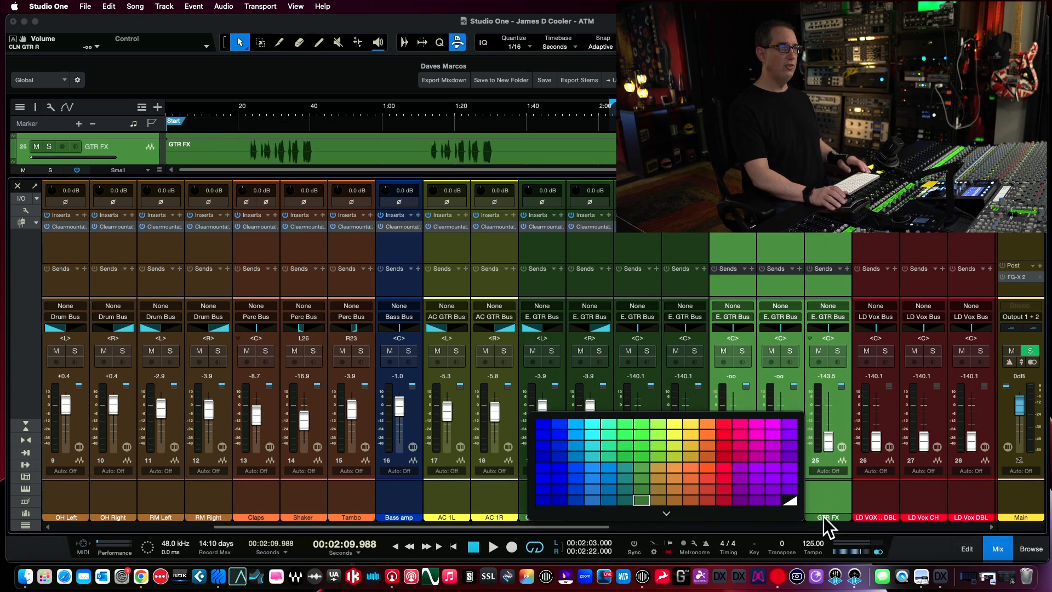
click(594, 423)
Select CR GTR 1 L alone, reset its fader to 0 dB, and solo it
click(630, 496)
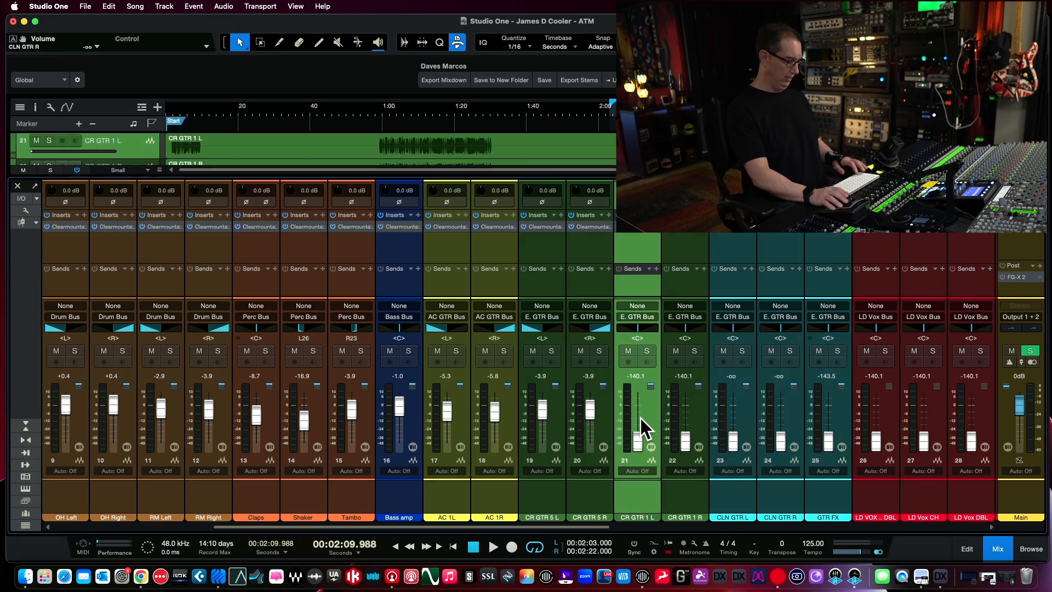
alt+click(638, 440)
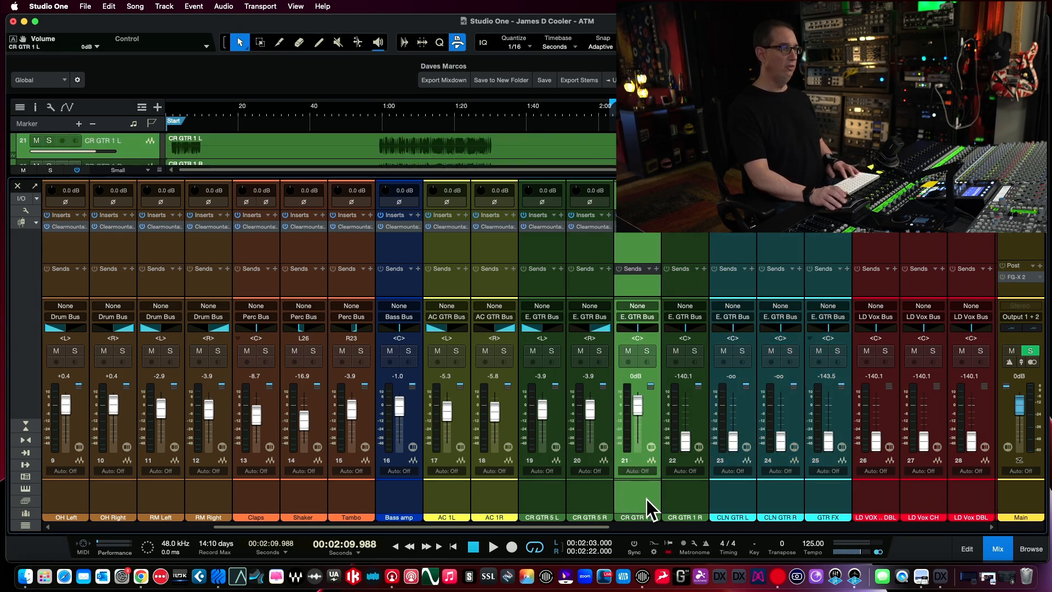
click(648, 350)
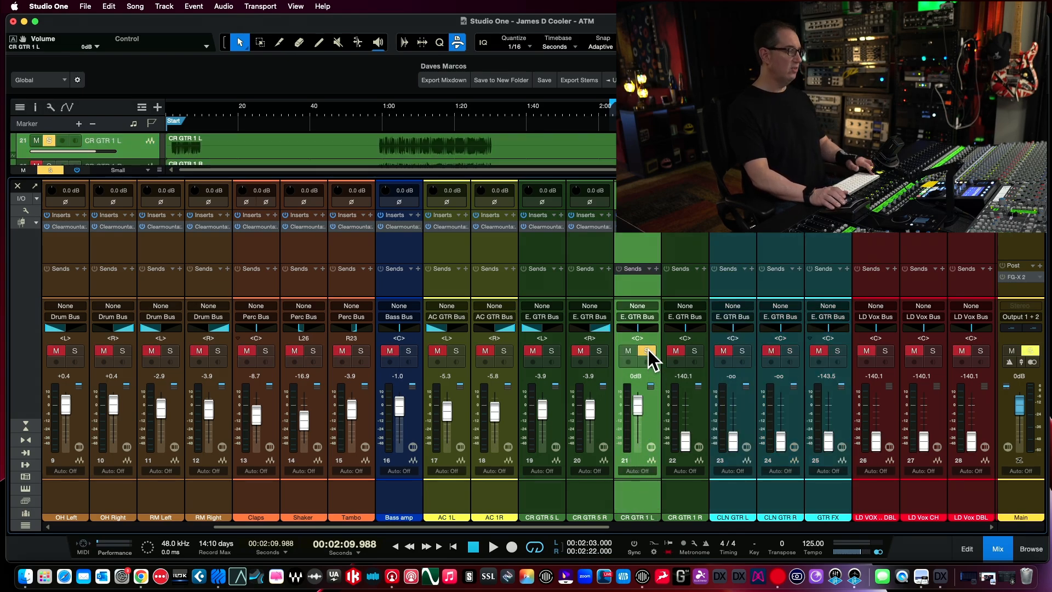
Set the loop range from 1:01 to 1:30 in the arrangement and play the soloed CR GTR 1 L from its start
key(F3)
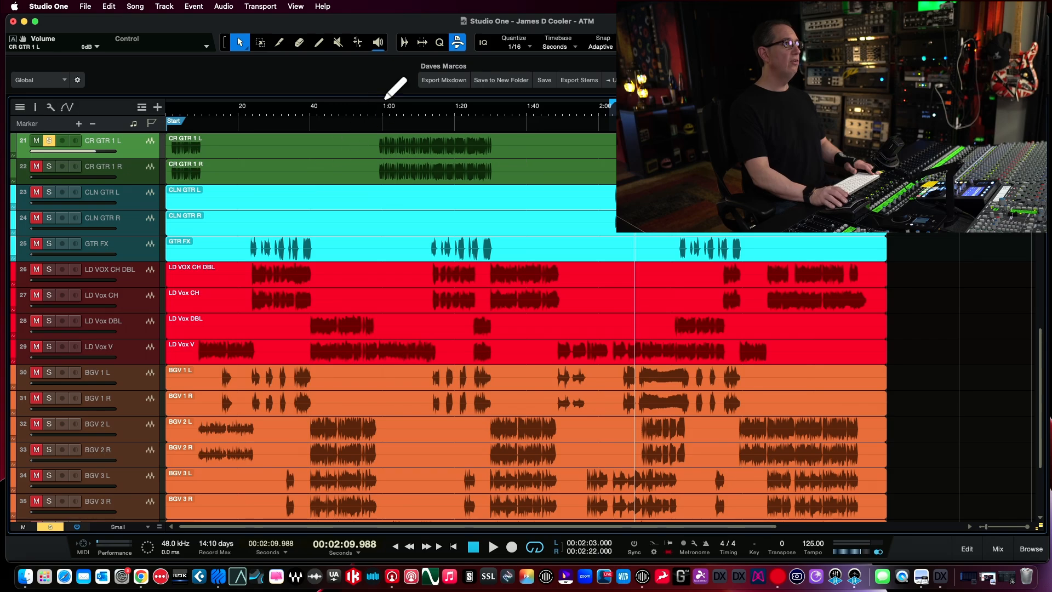
drag(386, 101, 495, 93)
key(KP_1)
key(space)
key(F3)
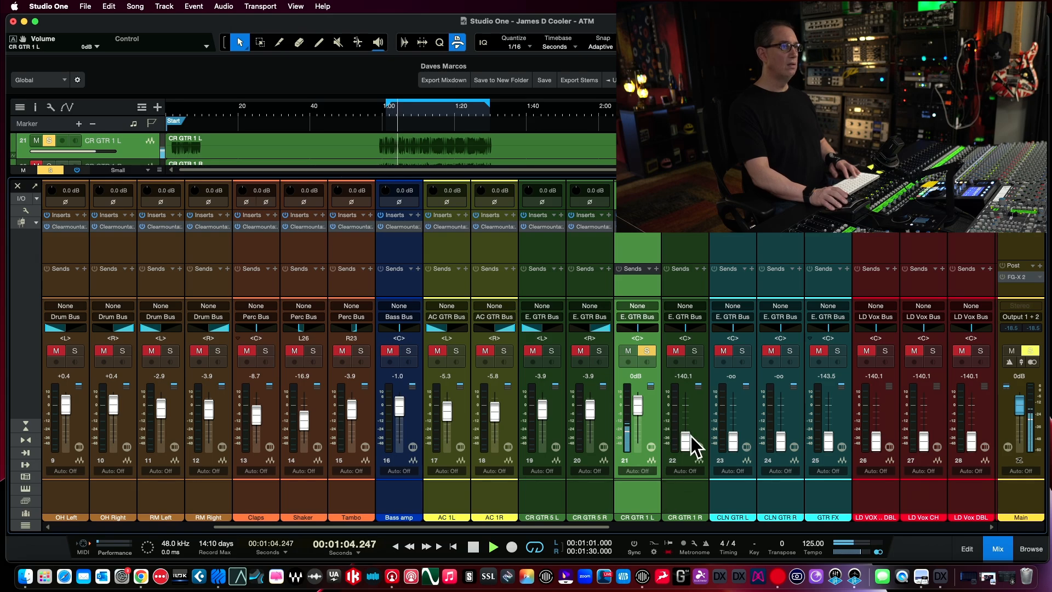
click(600, 351)
key(space)
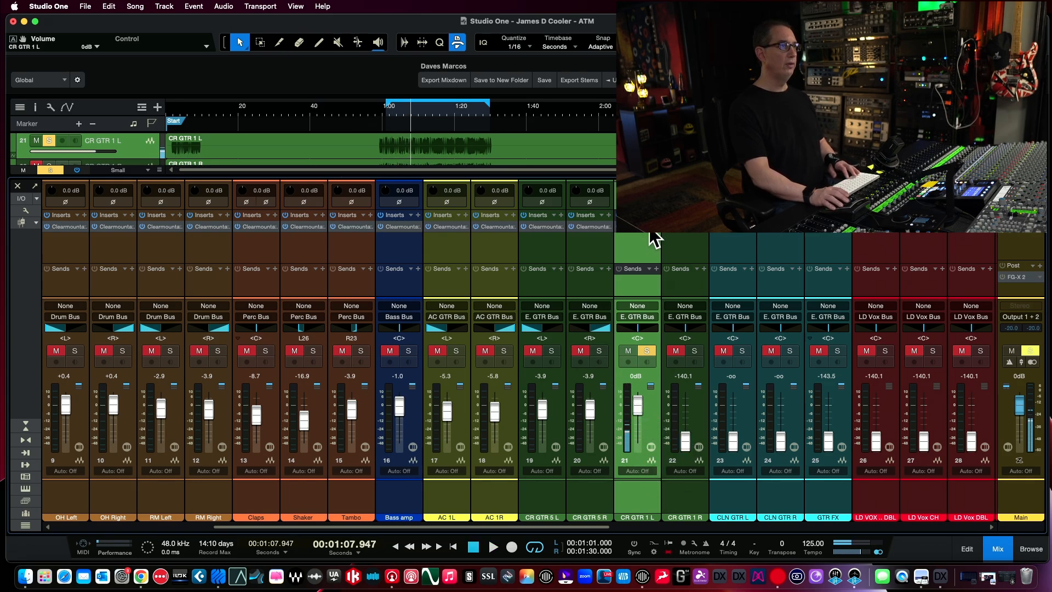
Open the Clearmountain's 8068 on CR GTR 1 L, set its high-pass to 70 Hz, and boost the lows +4.8 dB at 110 Hz
click(643, 227)
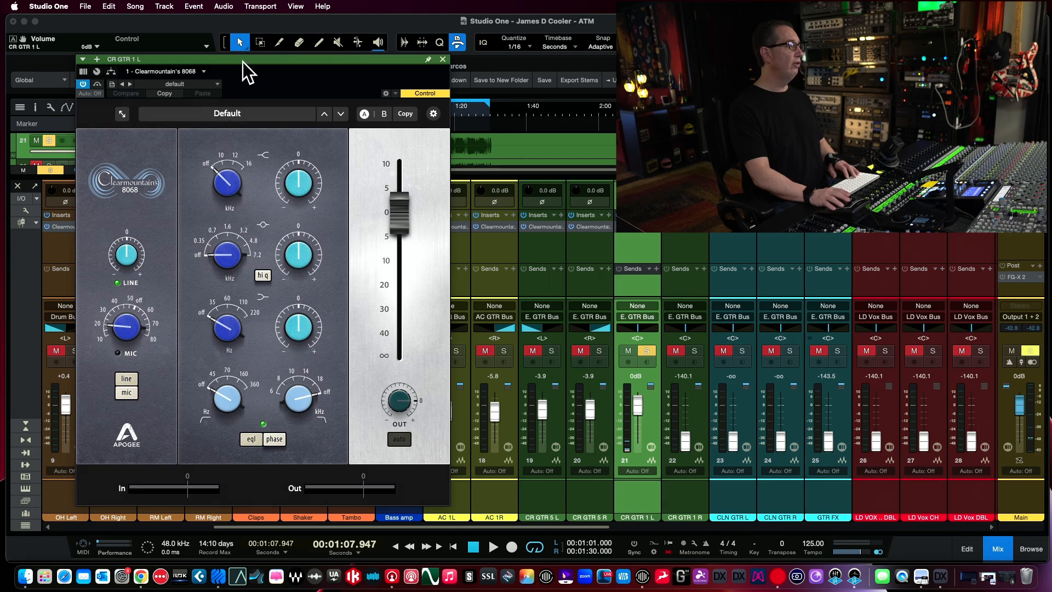
drag(242, 62, 239, 68)
key(space)
mouse_move(212, 390)
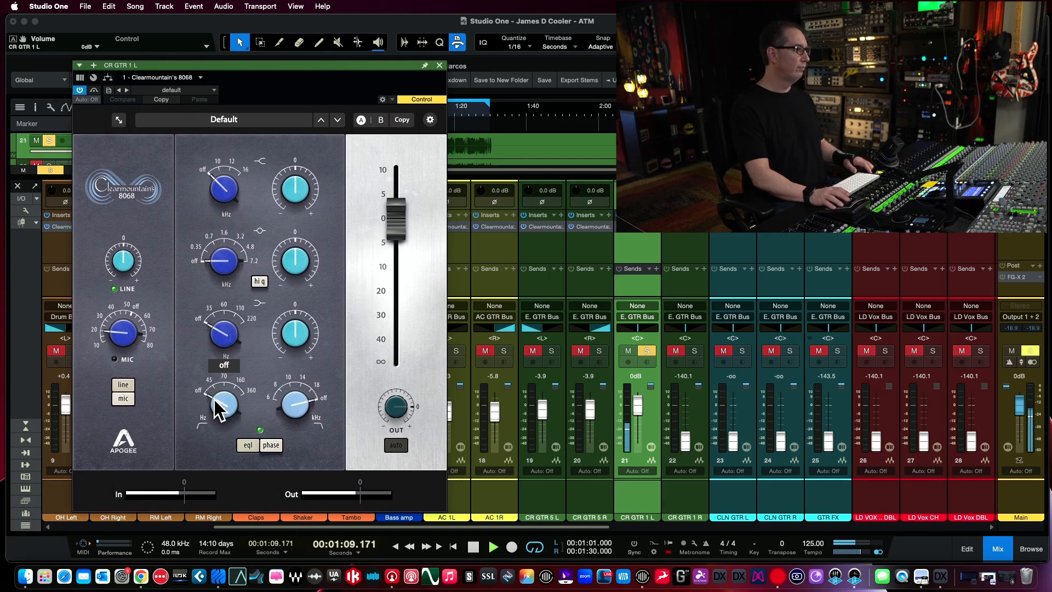
key(space)
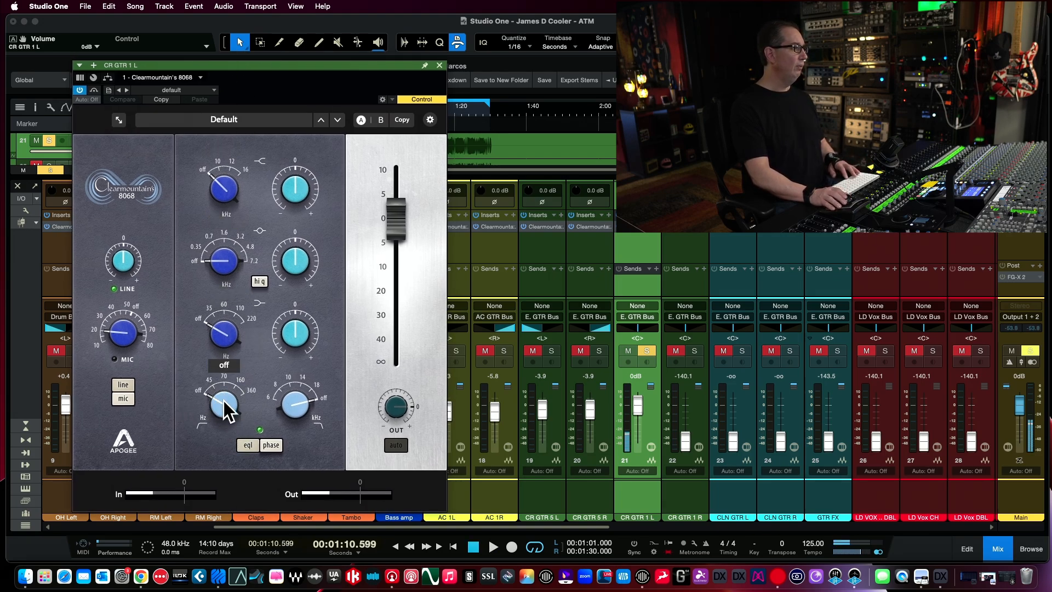
key(space)
drag(227, 413, 237, 258)
mouse_move(224, 343)
mouse_move(281, 330)
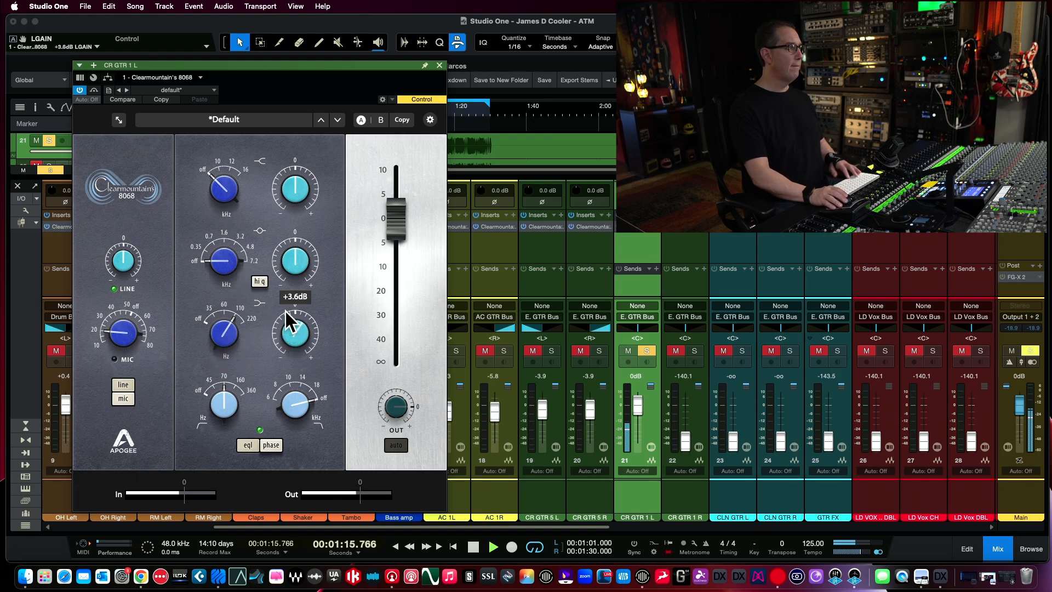
drag(288, 304, 290, 310)
mouse_move(243, 238)
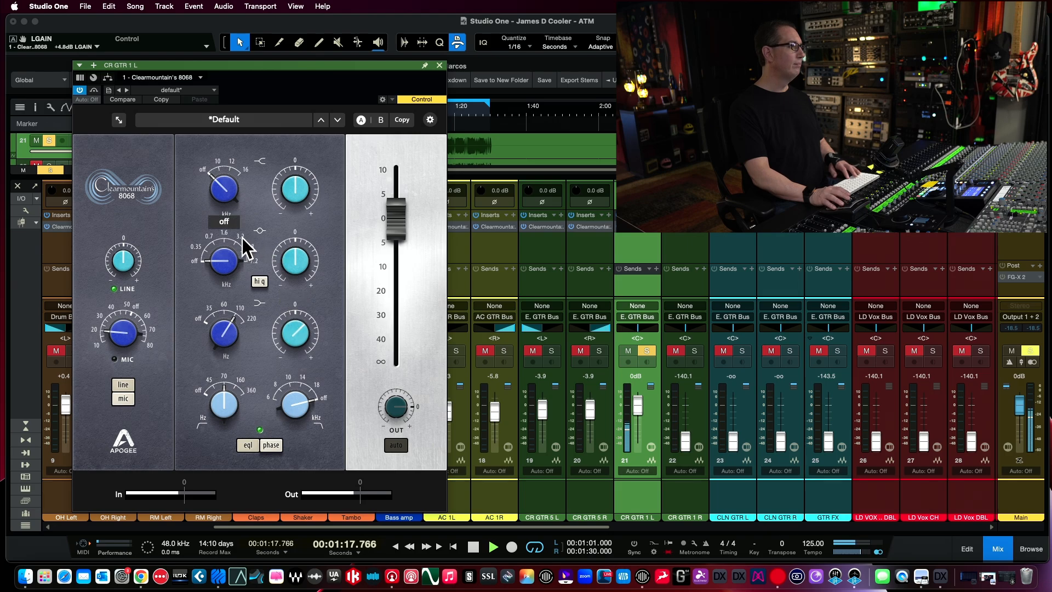
Boost the highs by +1.1 dB at 10 kHz on the CR GTR 1 L 8068 and close the plug-in
drag(221, 184, 222, 155)
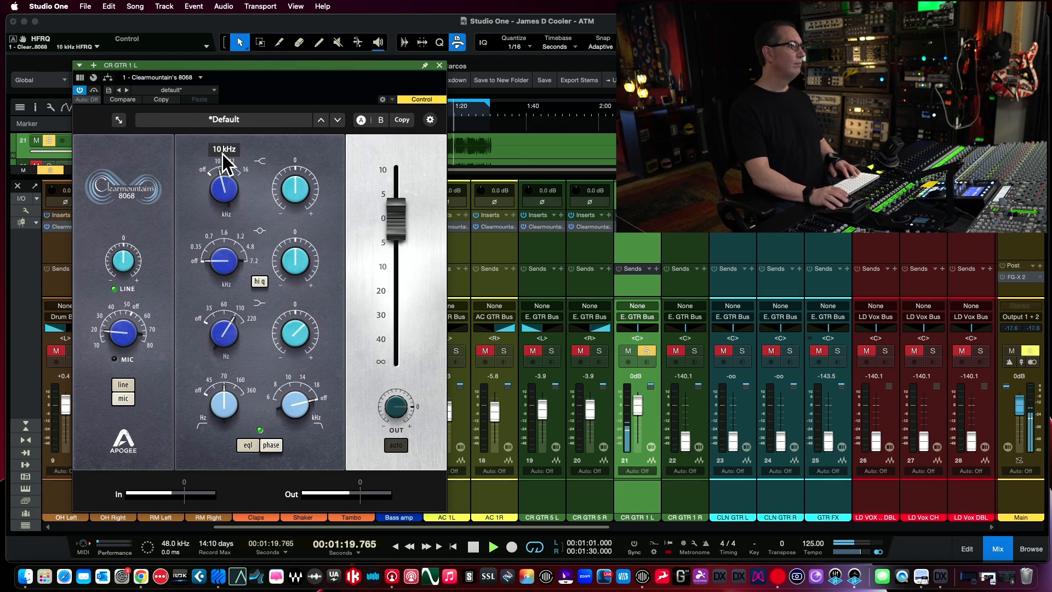
drag(292, 183, 292, 178)
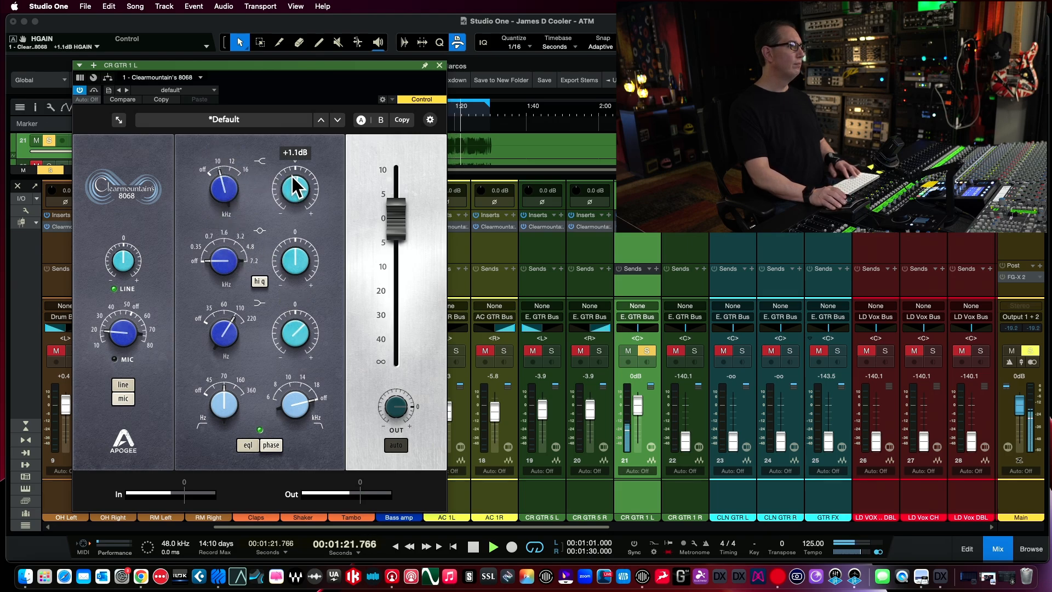
key(space)
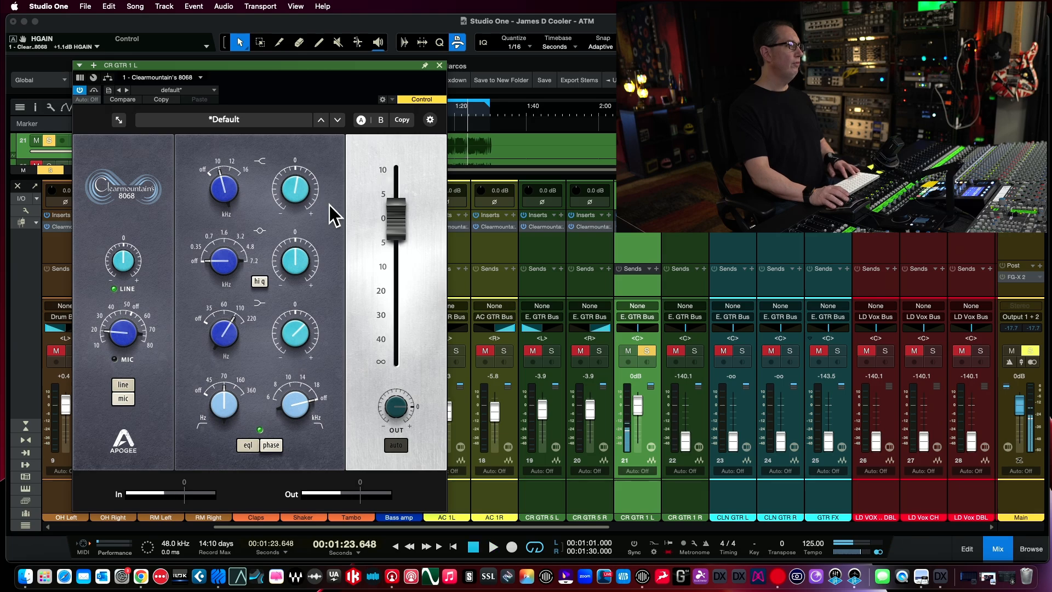
click(441, 66)
Unsolo CR GTR 1 L during playback, pan it hard left, and lower its fader to -3.9 dB
key(space)
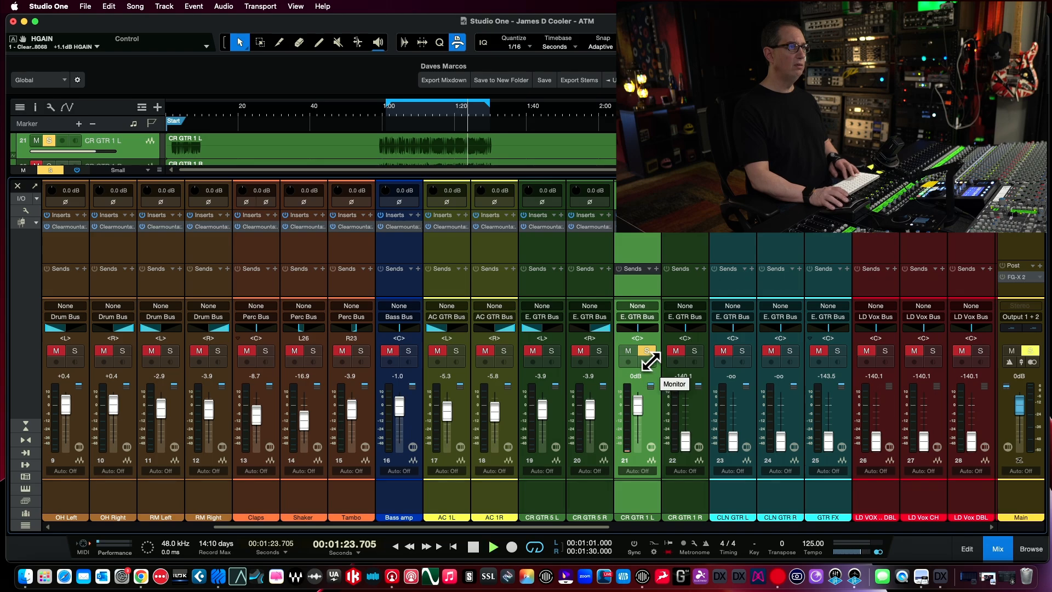
click(647, 351)
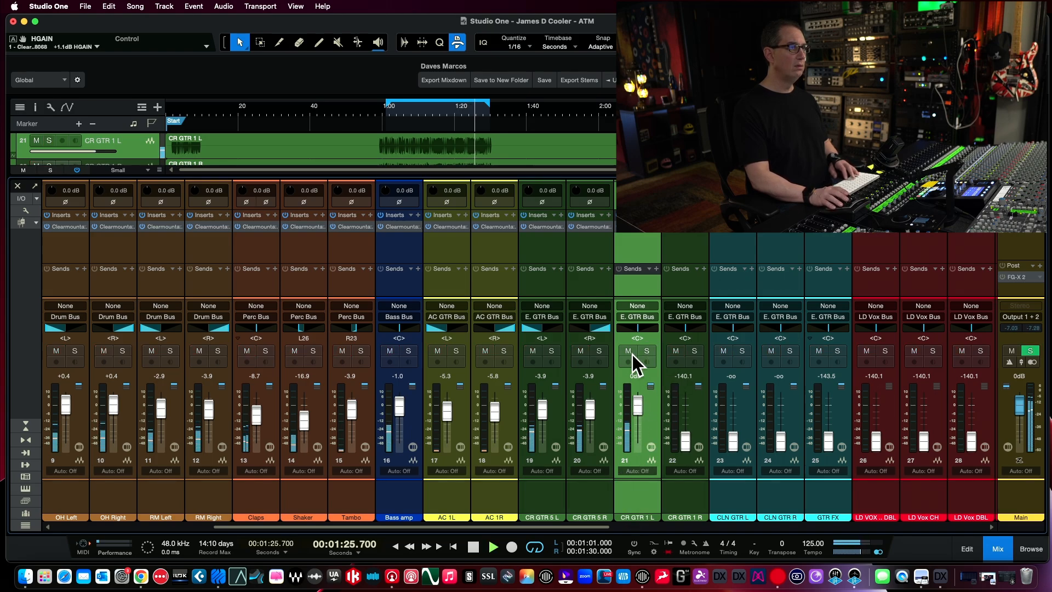
drag(637, 330, 616, 333)
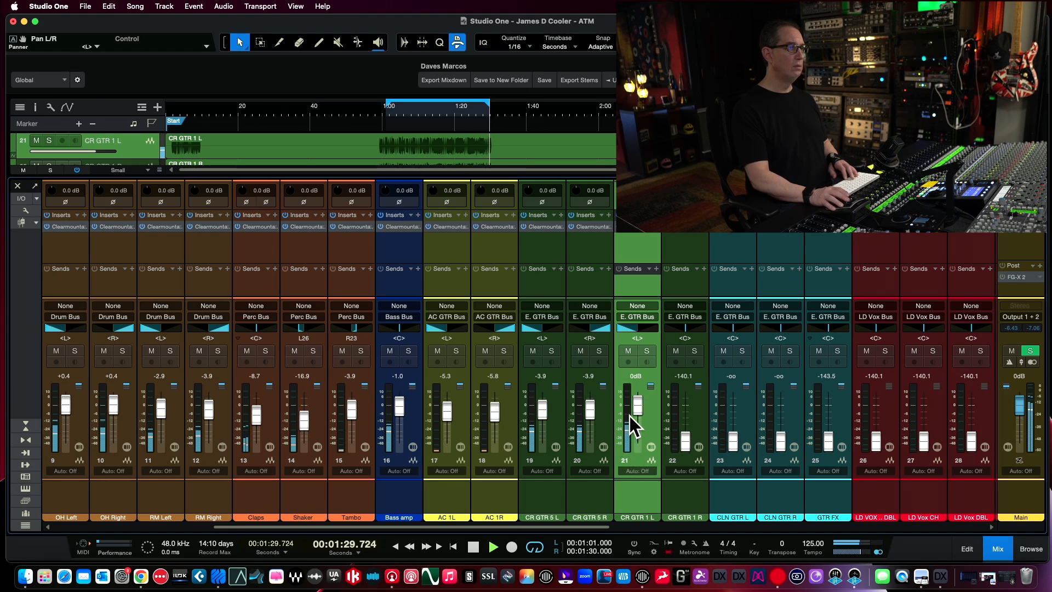
drag(636, 409, 637, 413)
Reset CR GTR 1 R to 0 dB, solo it, and shape its 8068 with a 10 kHz high boost and a 45 Hz high-pass
alt+click(685, 439)
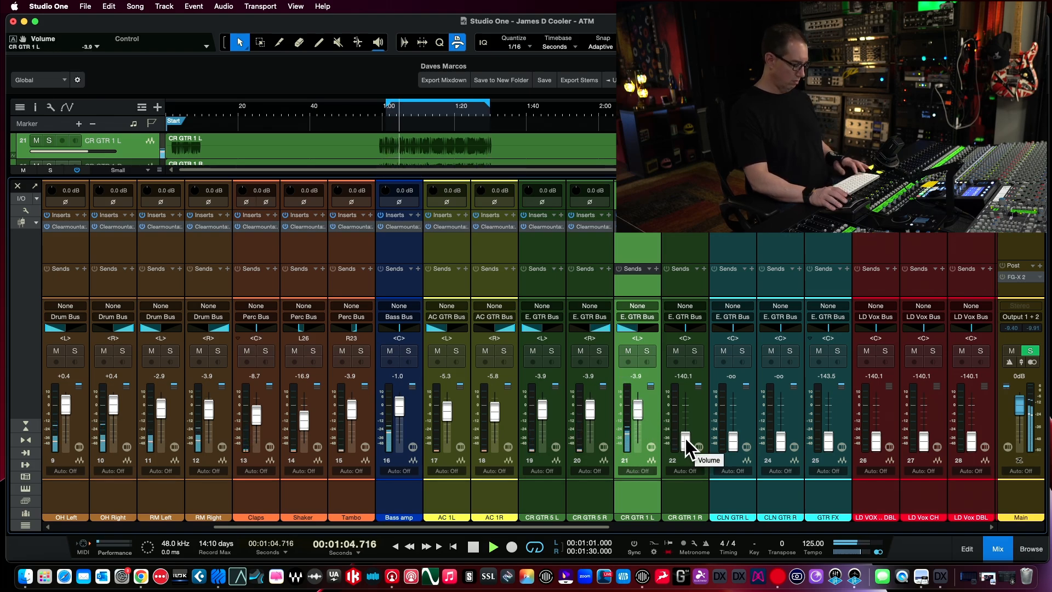
click(695, 351)
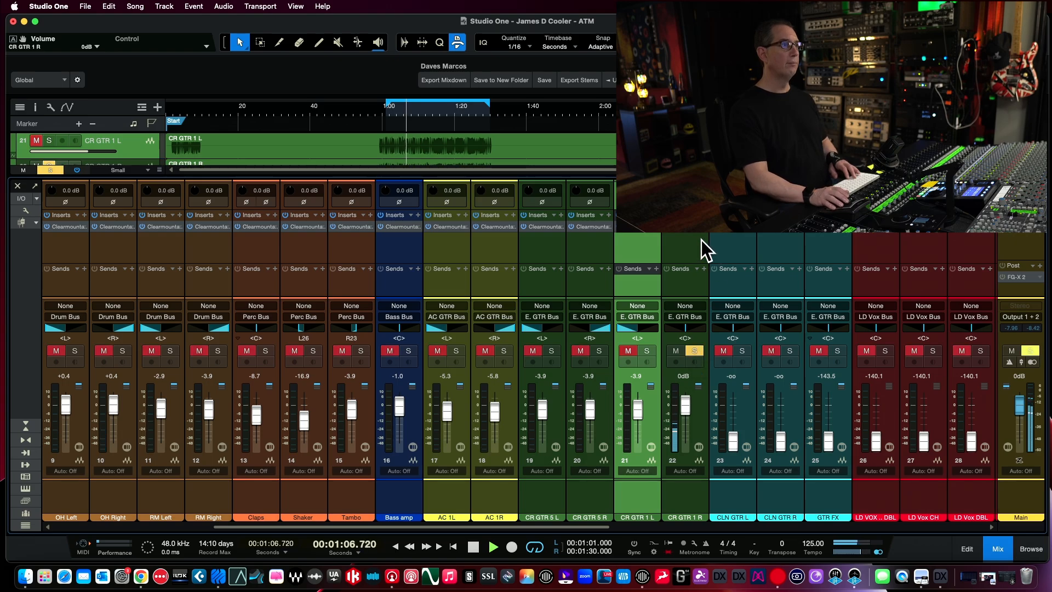
click(684, 229)
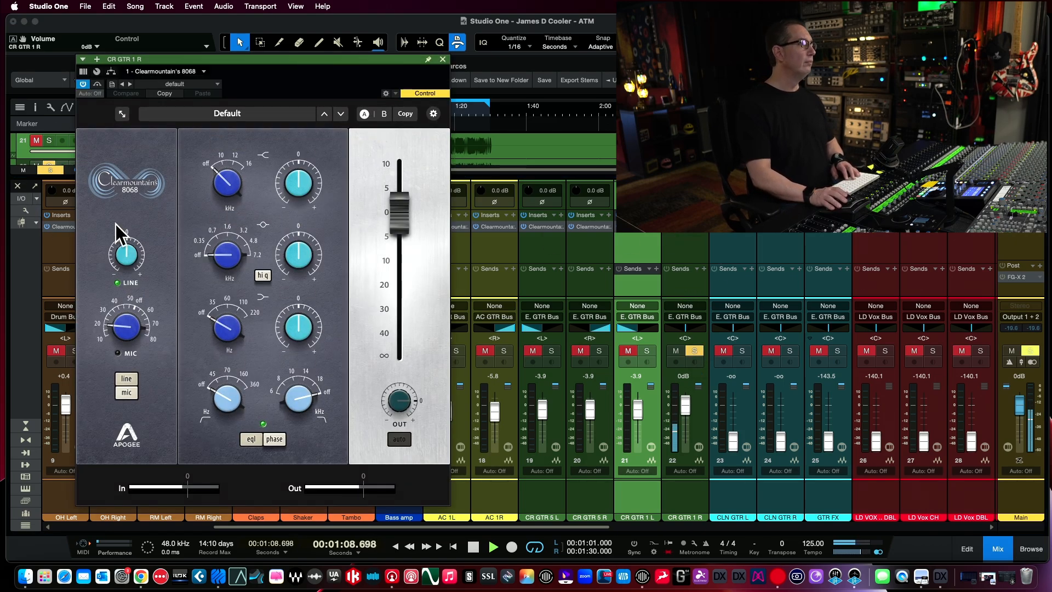
drag(235, 181, 296, 181)
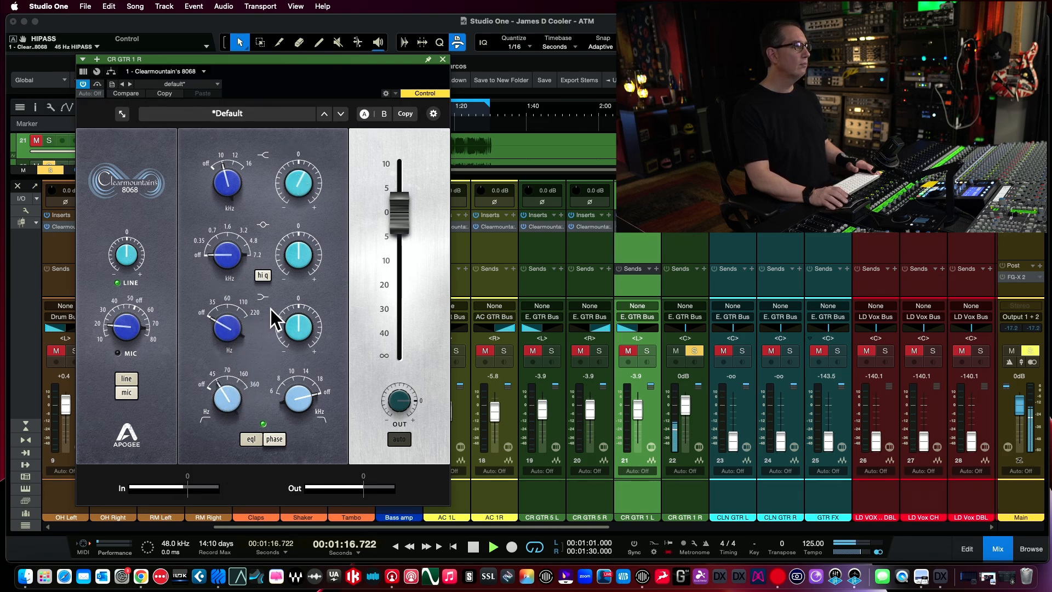
click(443, 59)
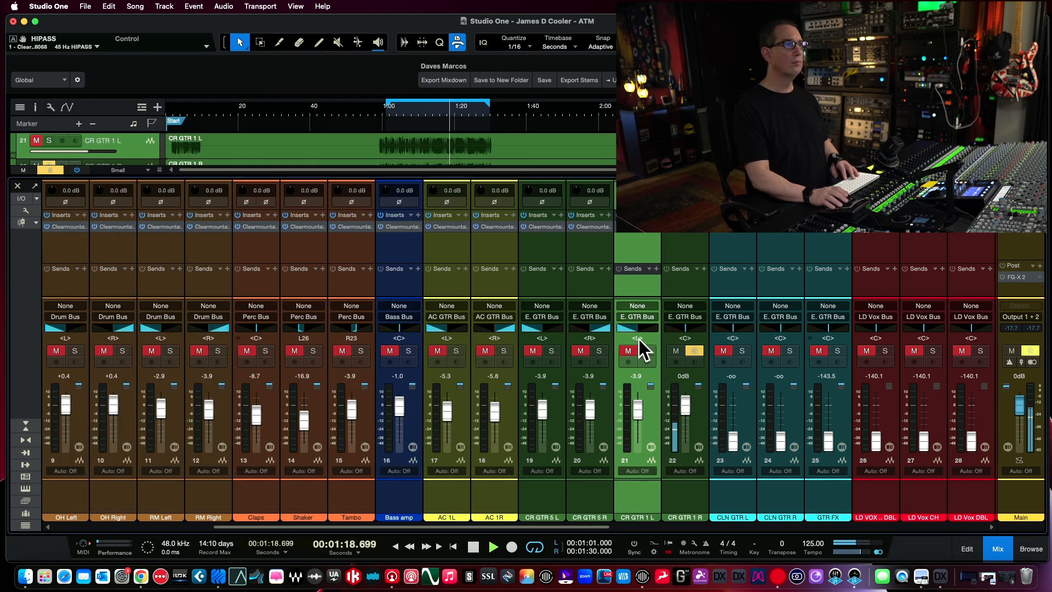
Pan CR GTR 1 R hard right and solo it together with CR GTR 1 L
drag(686, 330, 714, 330)
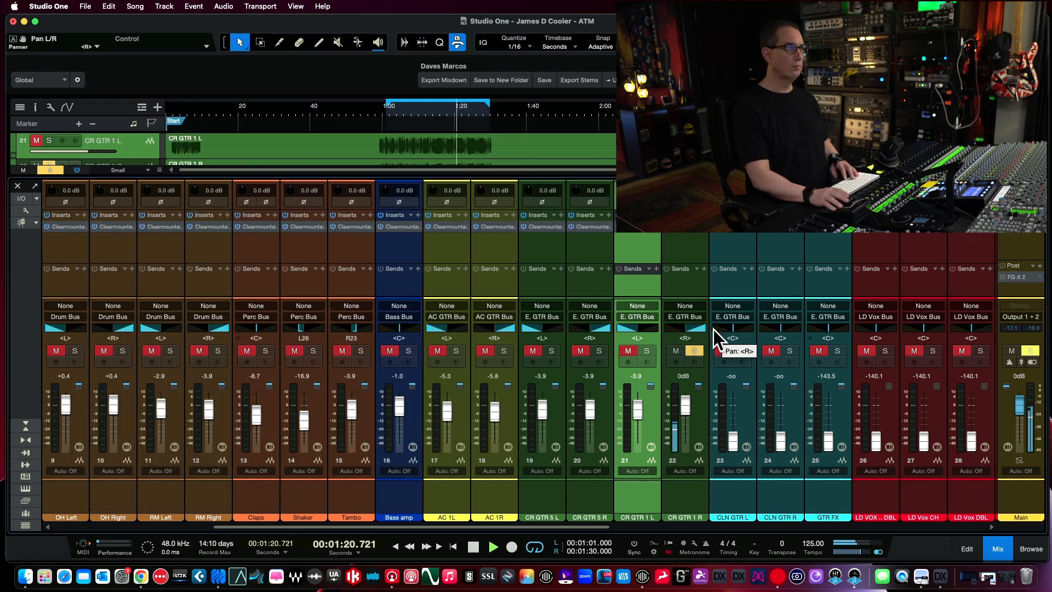
click(694, 351)
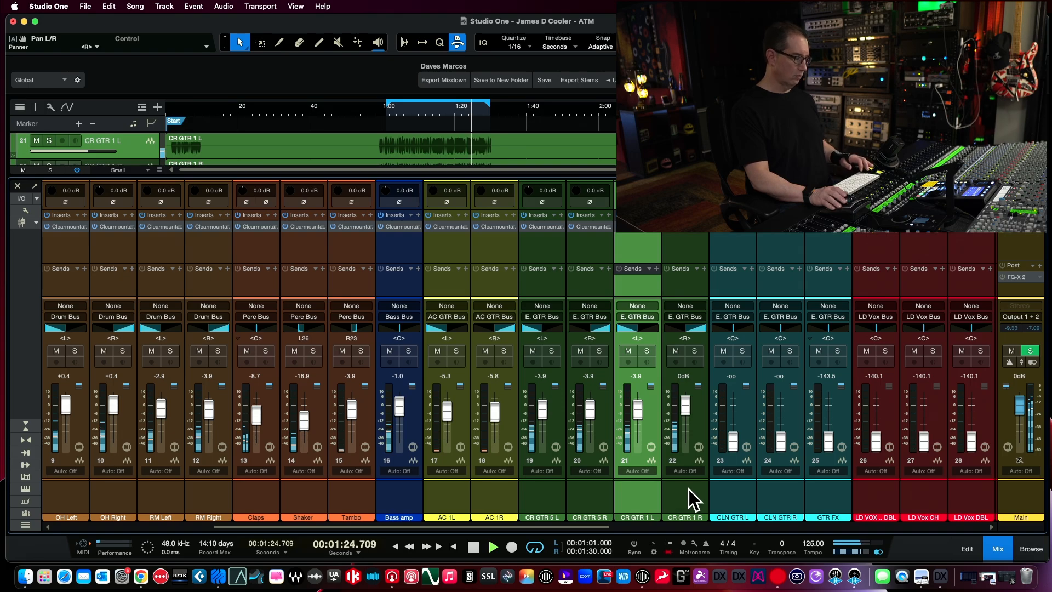
click(695, 351)
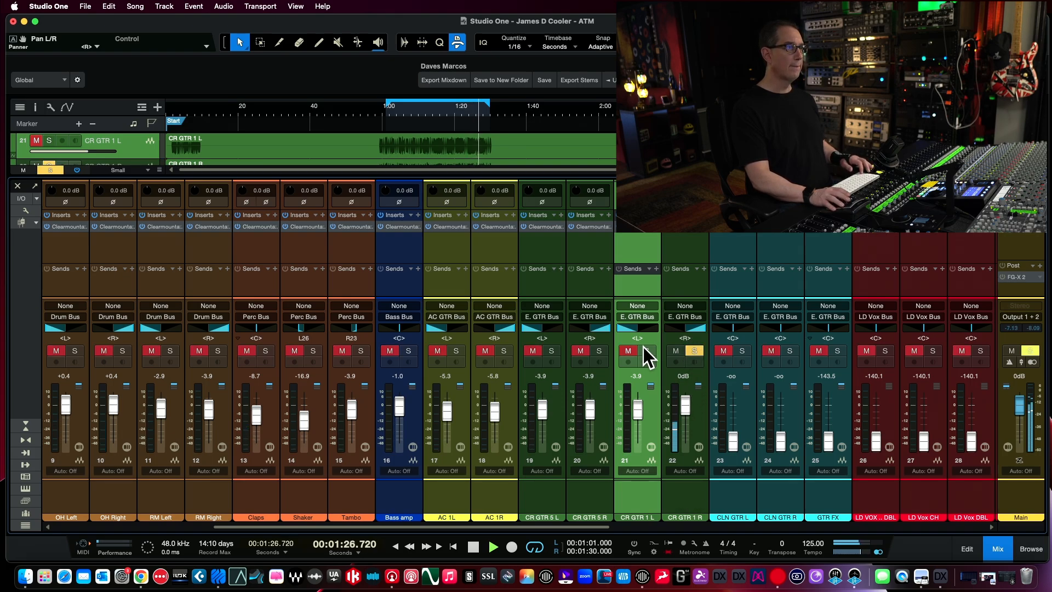
click(648, 351)
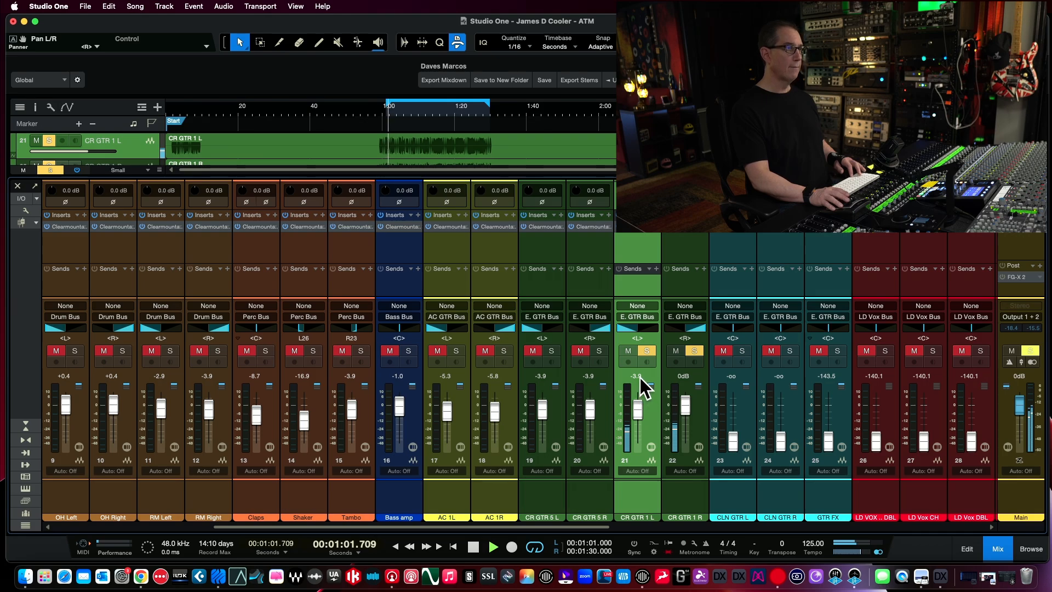
Reset the CR GTR 1 L fader to 0 dB and unsolo both CR GTR 1 channels
alt+click(638, 408)
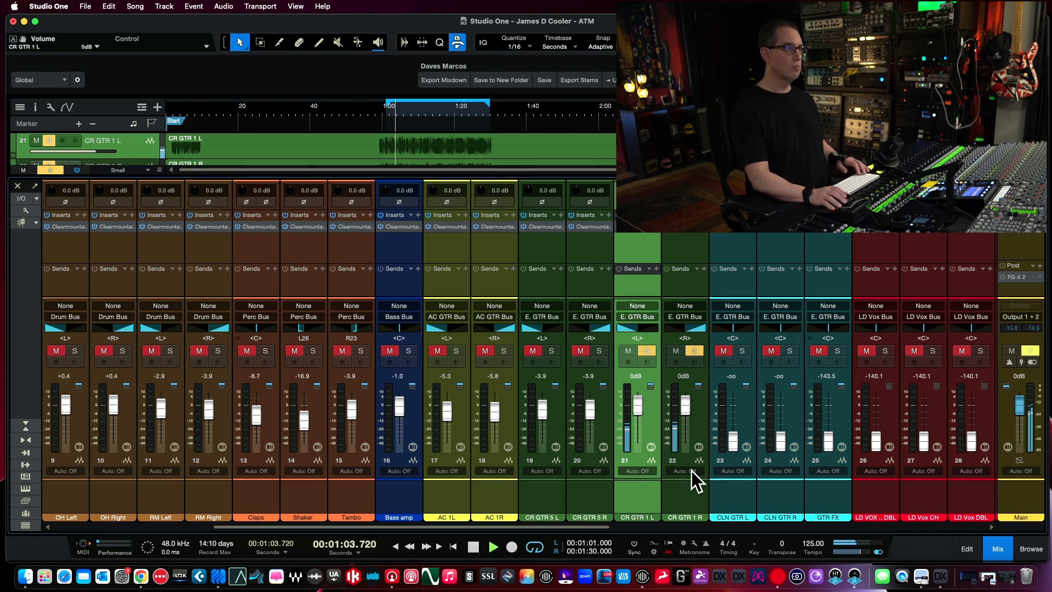
click(693, 350)
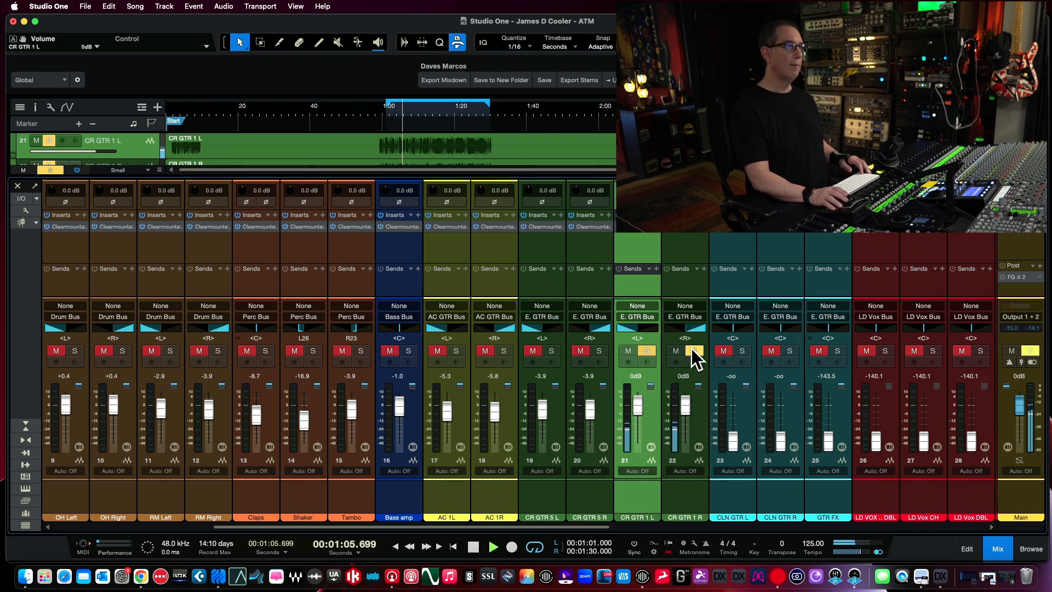
click(647, 350)
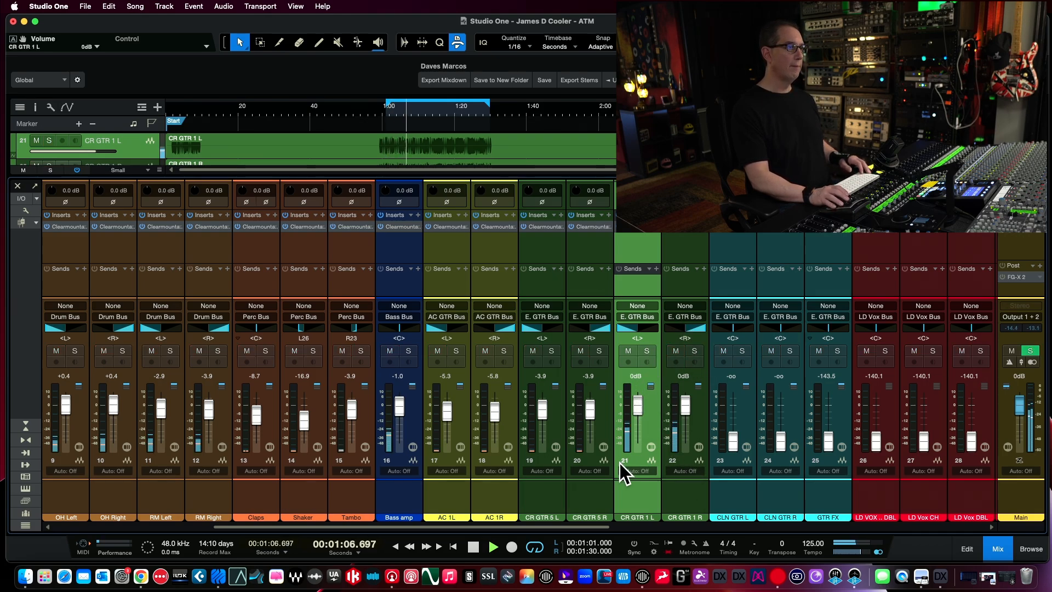
Select both CR GTR 1 channels and balance them against the full mix, lowering their faders to -7.2 dB
shift+click(682, 513)
drag(688, 414, 689, 416)
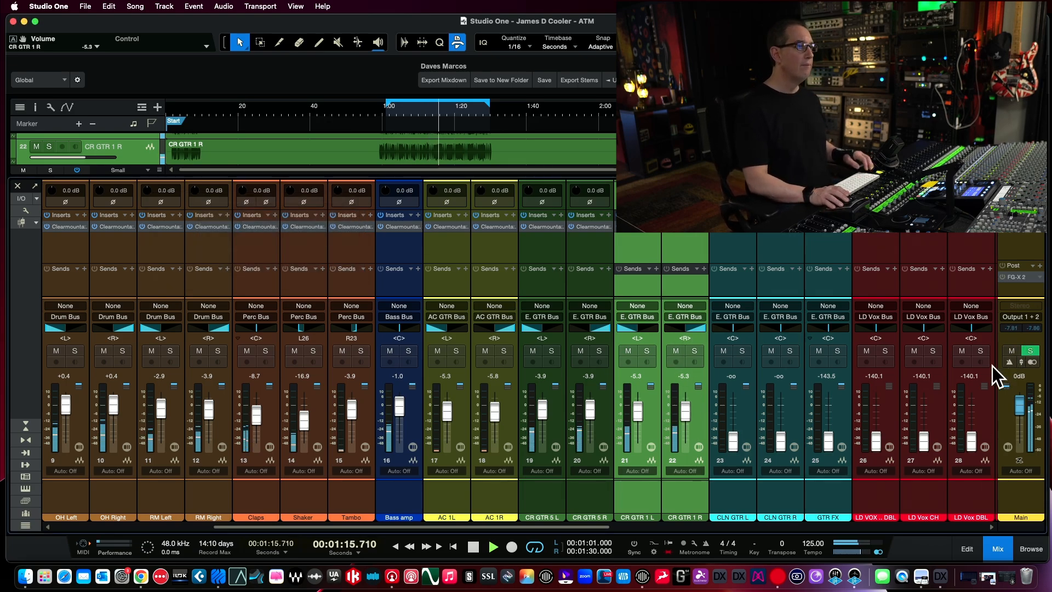
scroll(683, 412, up, 2)
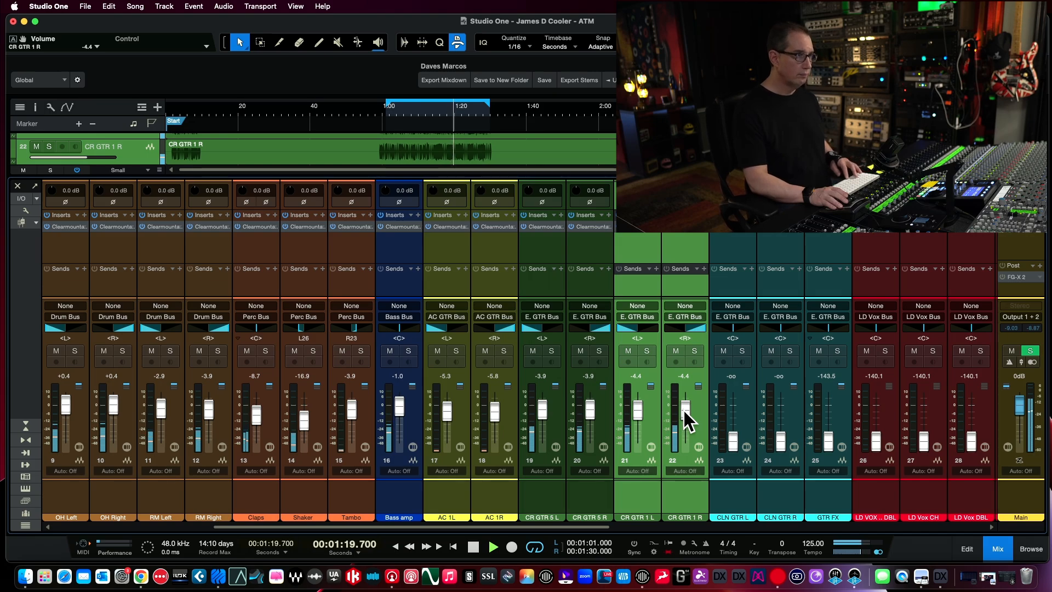
drag(684, 410, 686, 413)
scroll(686, 413, down, 2)
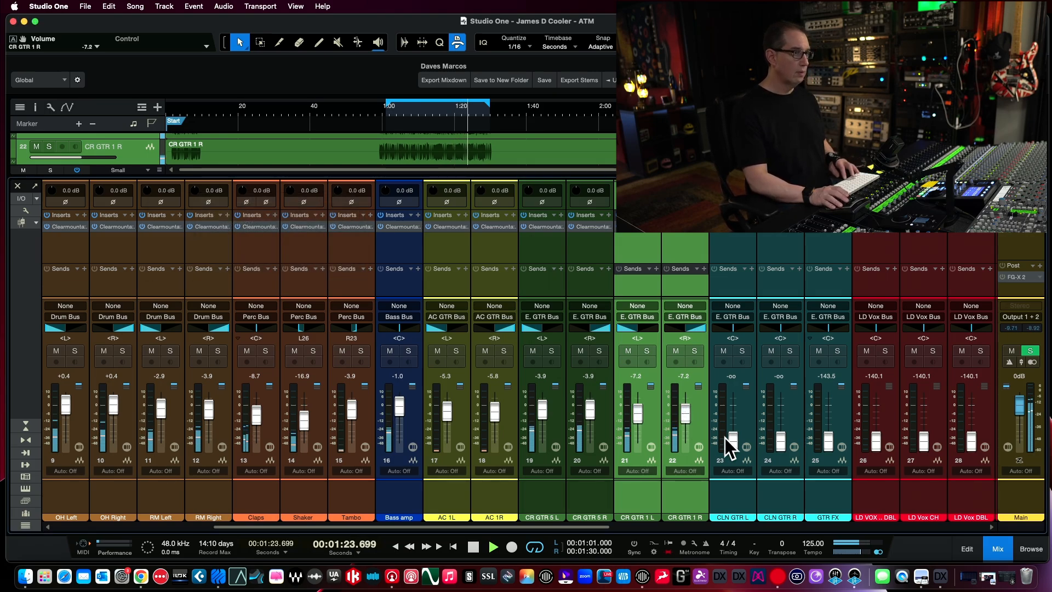
Stop playback and set the loop range from 0:22 to 0:44 around the first GTR FX section
key(space)
key(F3)
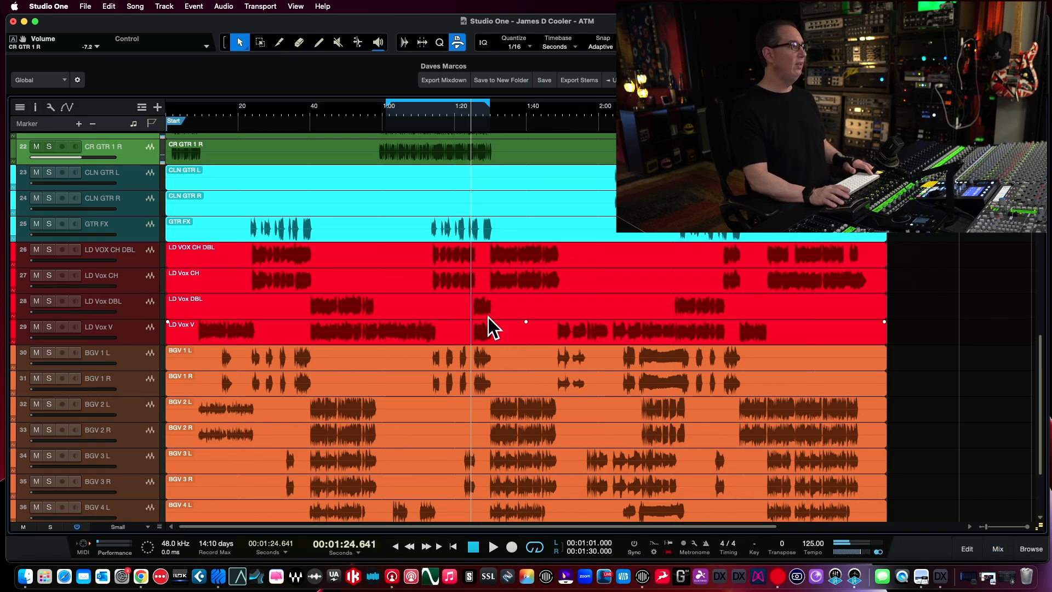
scroll(341, 241, up, 1)
scroll(341, 238, up, 1)
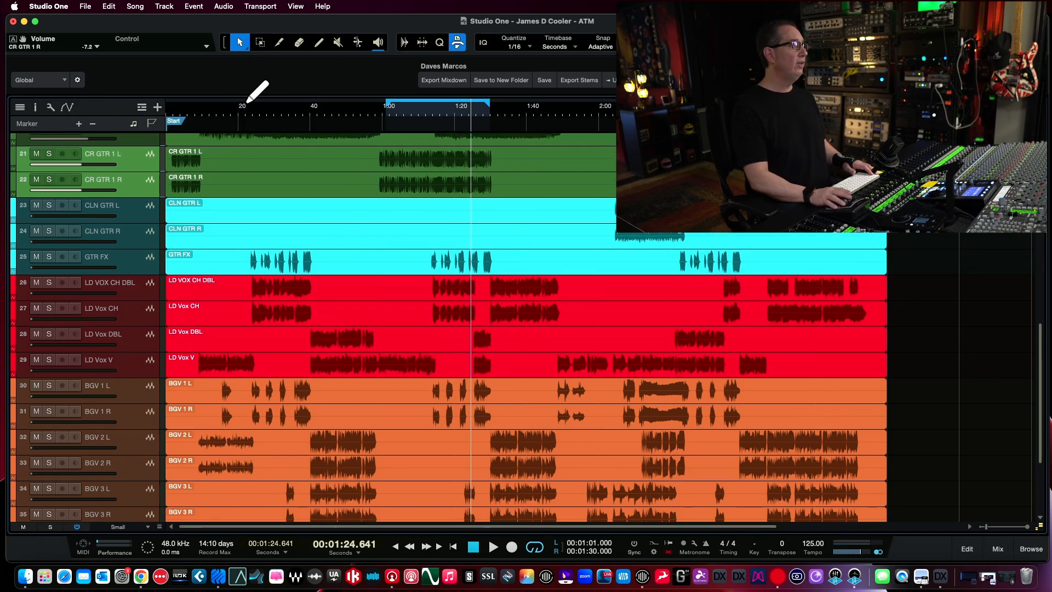
drag(246, 104, 324, 109)
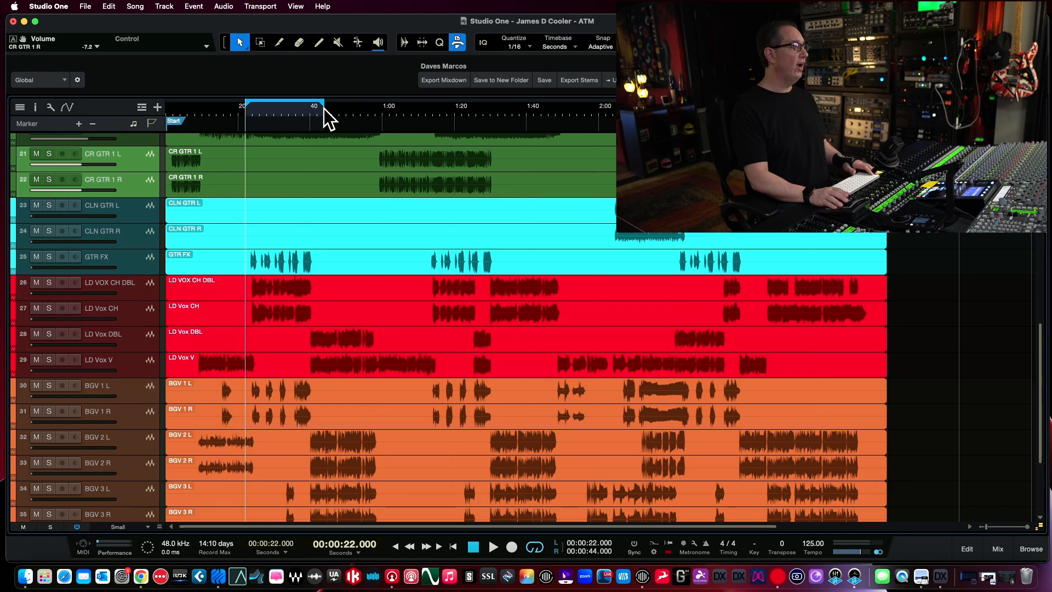
key(F3)
Move the GTR FX channel ahead of CLN GTR L and raise its fader to -4.4 dB during playback
drag(824, 498, 715, 505)
key(space)
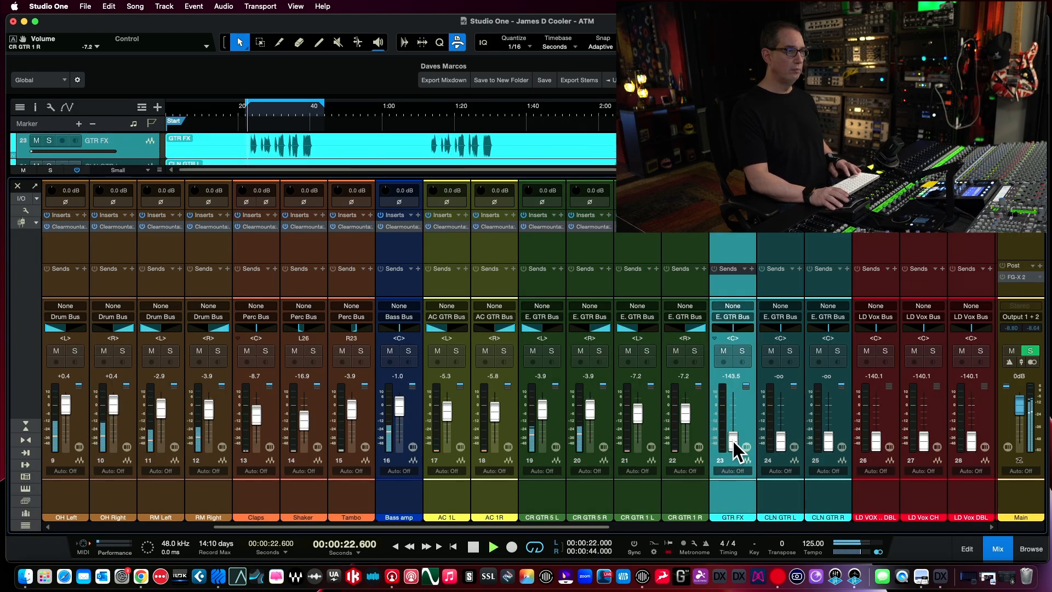
drag(736, 419, 735, 412)
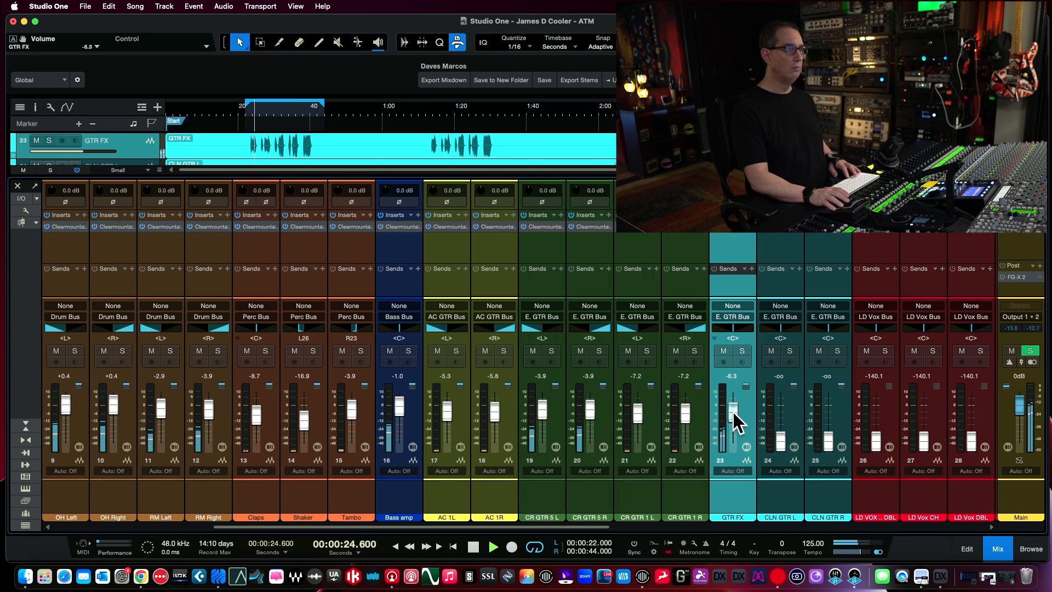
Set the GTR FX channel's Clearmountain's 8068 to a 70 Hz high-pass and a +3.7 dB high boost at 12 kHz
click(729, 228)
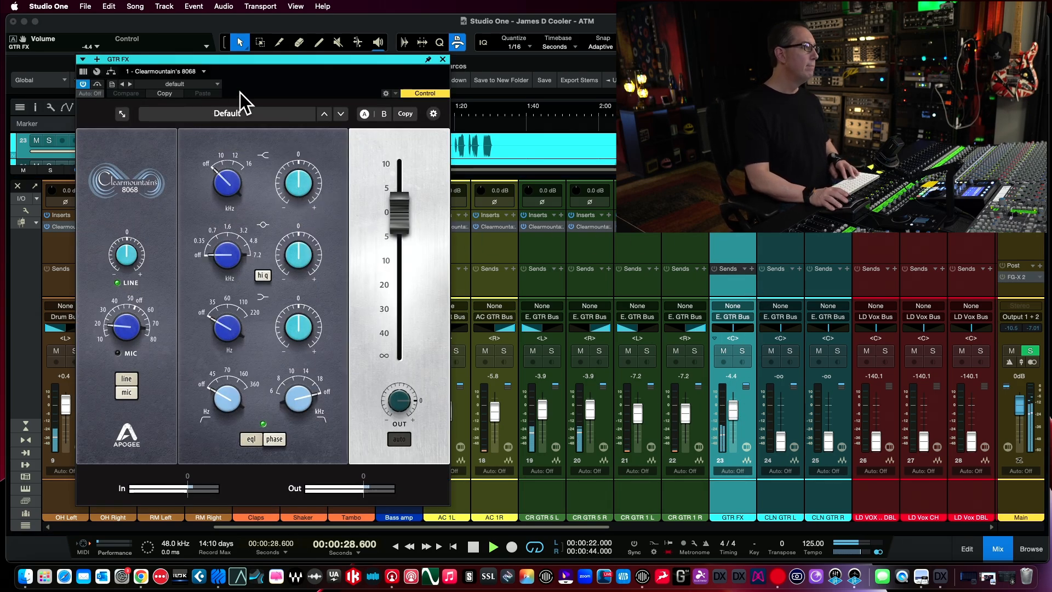
drag(249, 64, 283, 72)
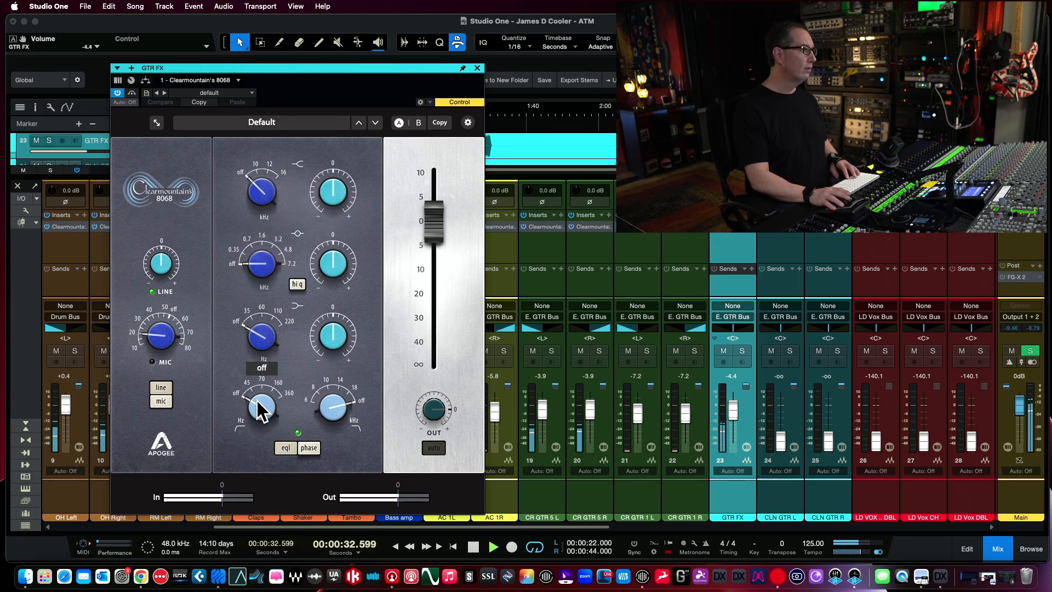
drag(258, 400, 265, 335)
drag(248, 206, 262, 126)
mouse_move(341, 211)
mouse_down()
mouse_move(344, 166)
mouse_move(333, 196)
mouse_up()
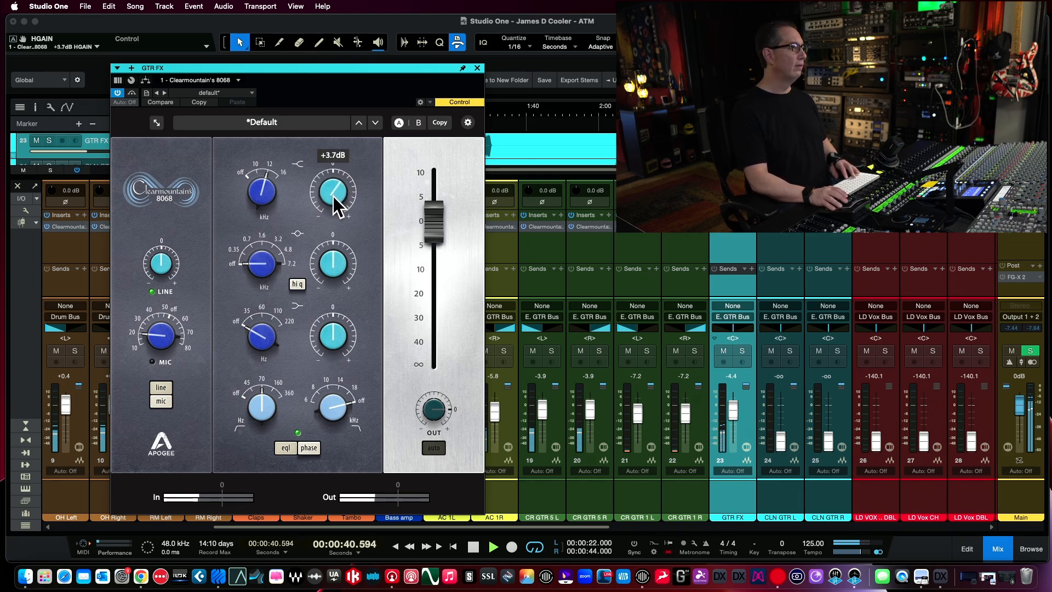
click(477, 68)
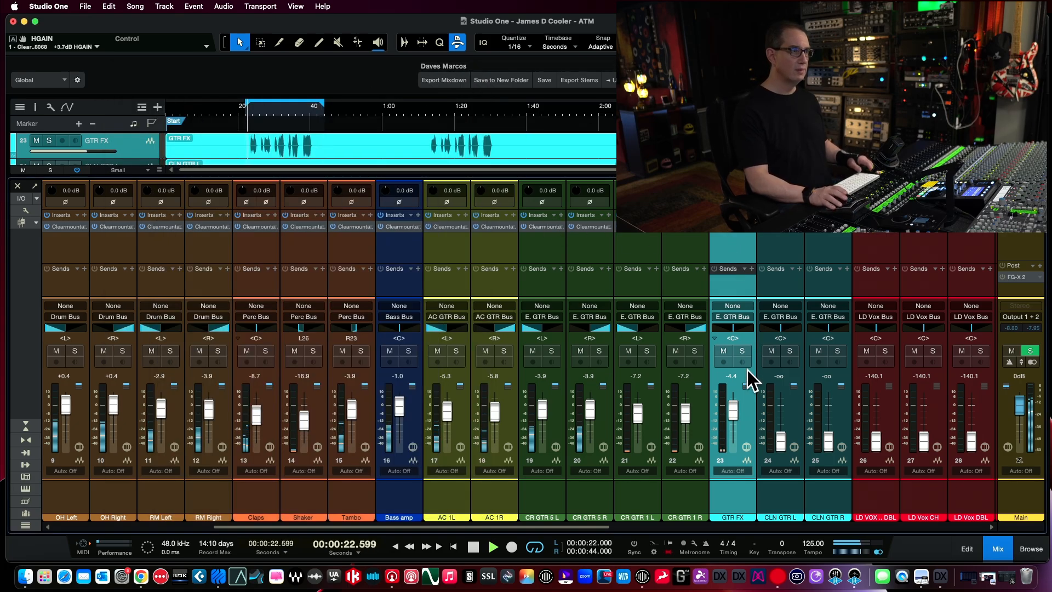
Lower the GTR FX fader to -5.8 dB against the mix and stop playback
drag(732, 410, 736, 412)
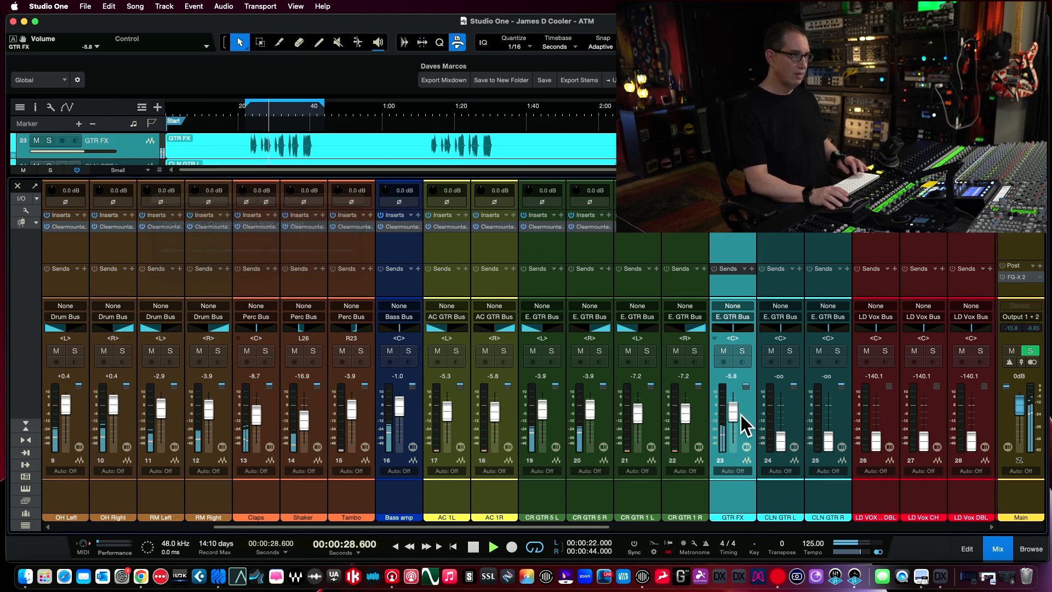
key(space)
Locate the CLN GTR L and R tracks and set the loop range from 2:04 to 2:24 around their section, starting the playhead there
click(777, 488)
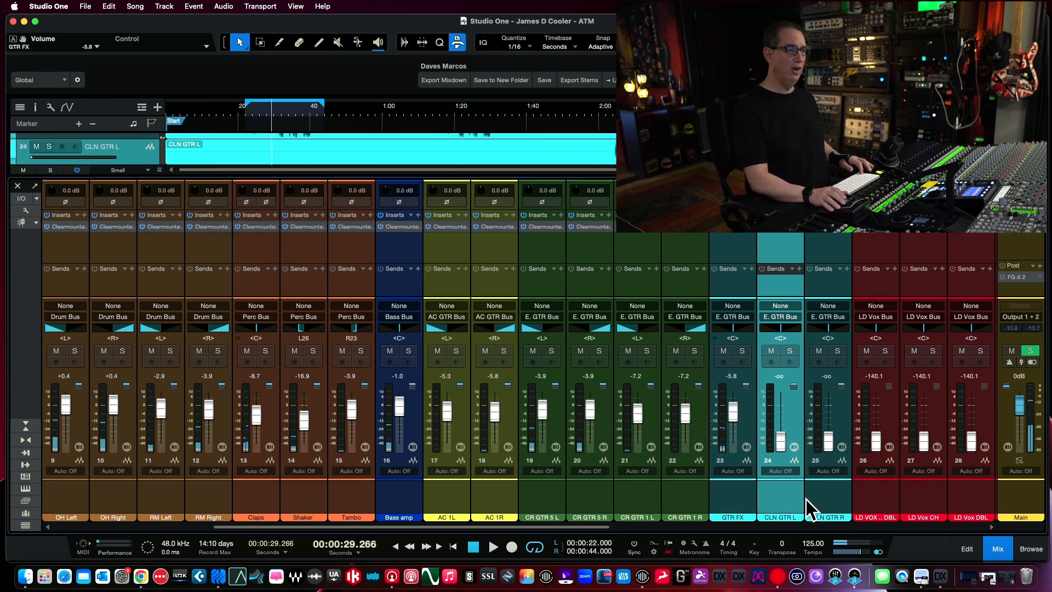
shift+click(811, 499)
key(F3)
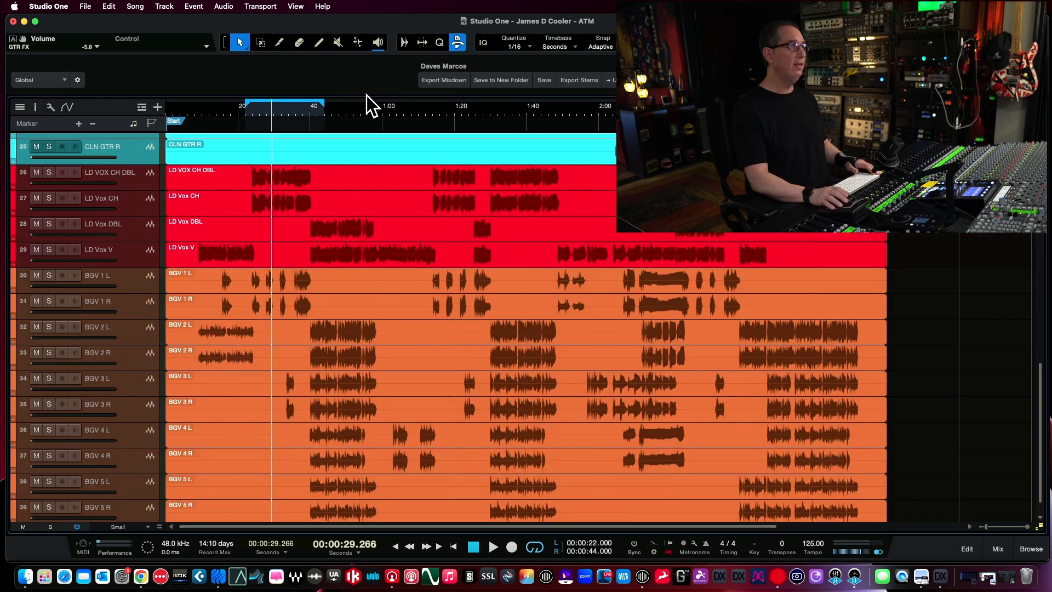
scroll(563, 178, up, 5)
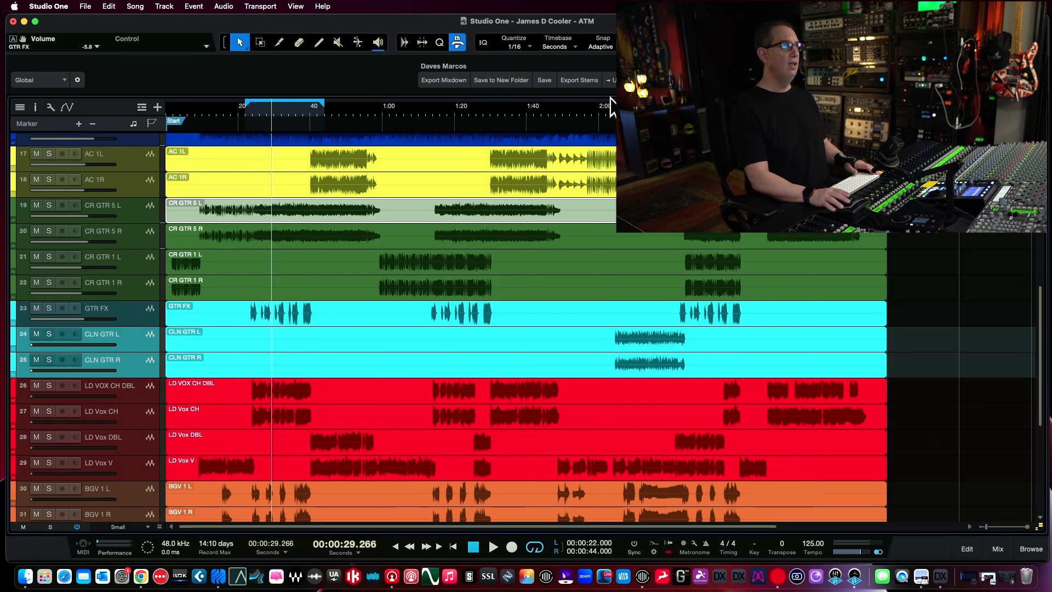
drag(612, 102, 647, 103)
key(KP_1)
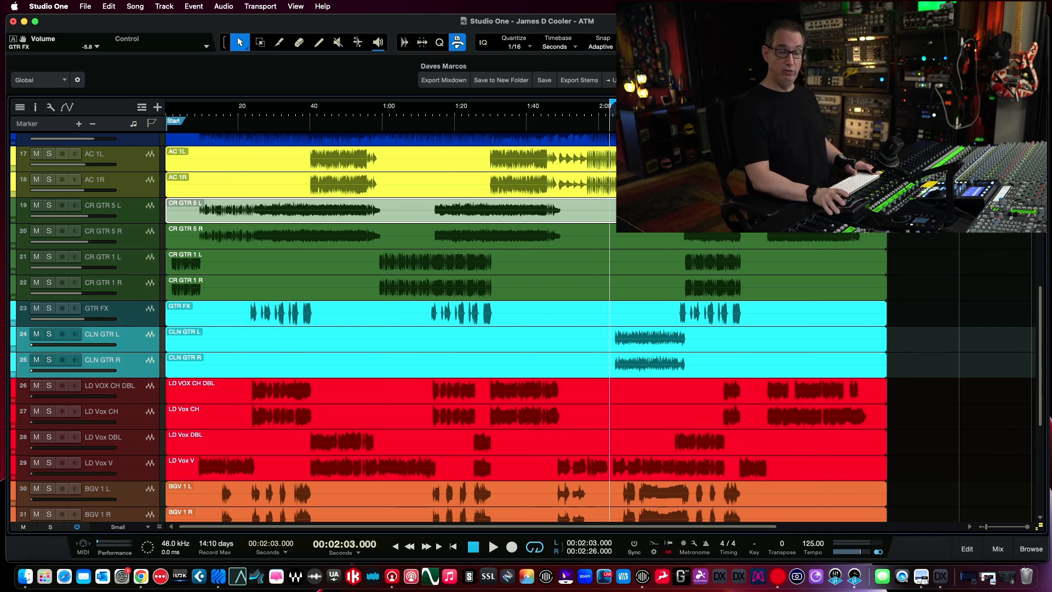
scroll(641, 113, up, 5)
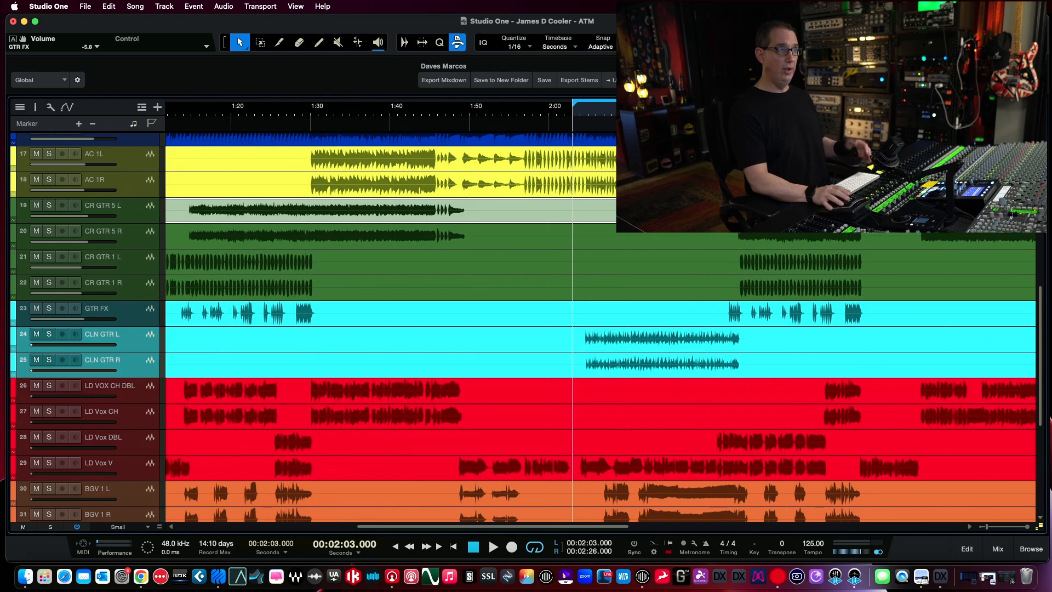
drag(754, 104, 738, 104)
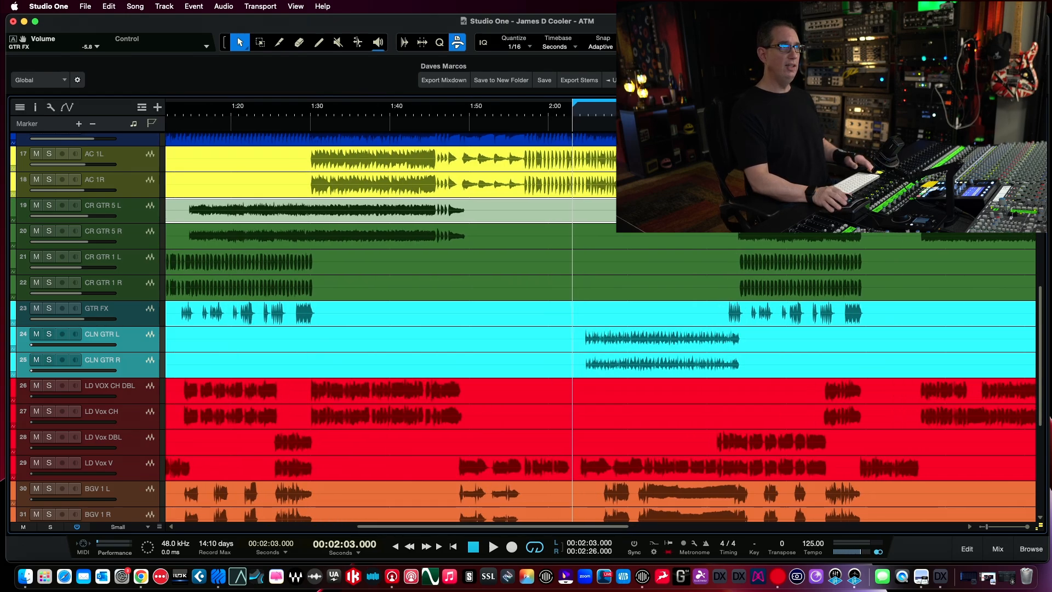
drag(567, 110, 586, 110)
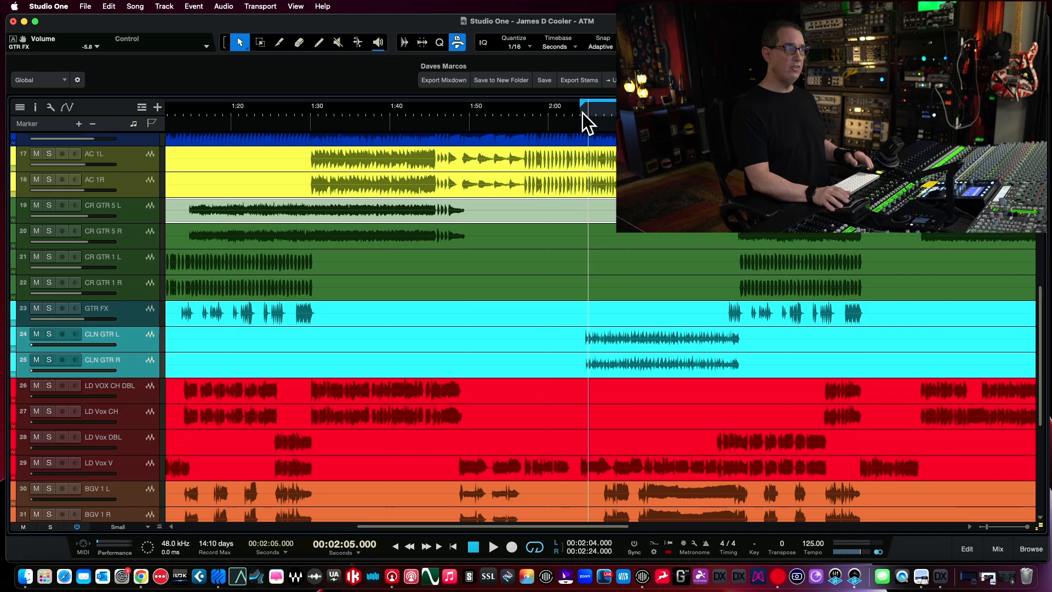
click(585, 113)
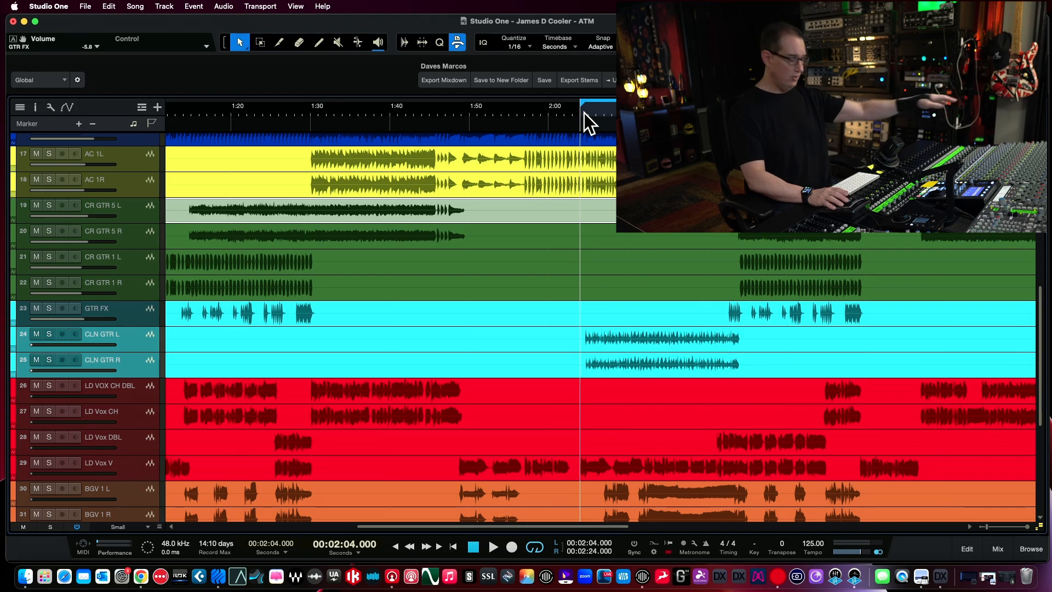
Return to the mixer, reset the CLN GTR L fader to 0 dB, and solo the channel
key(F3)
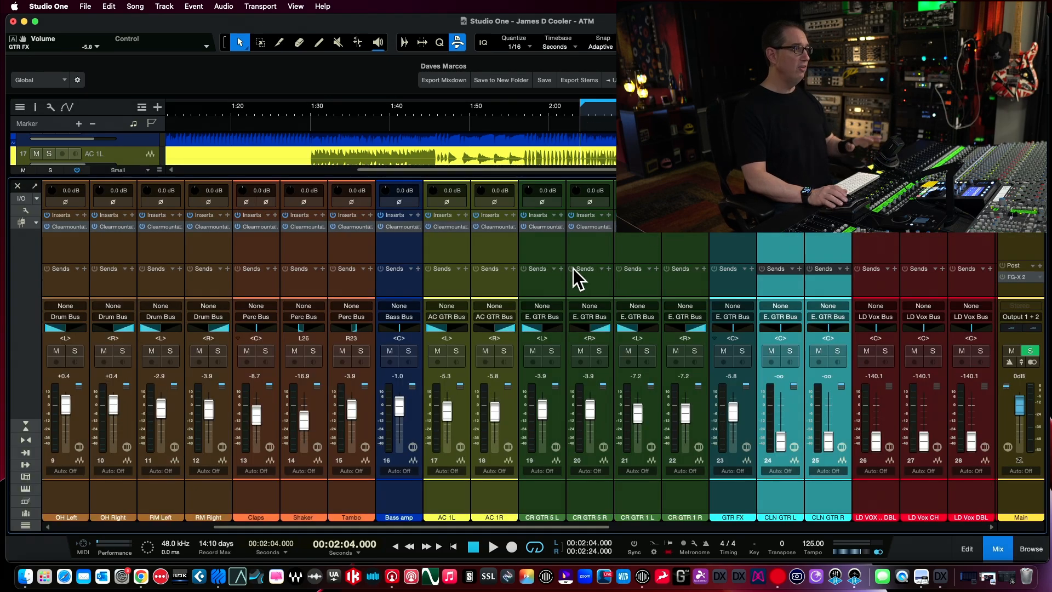
click(770, 239)
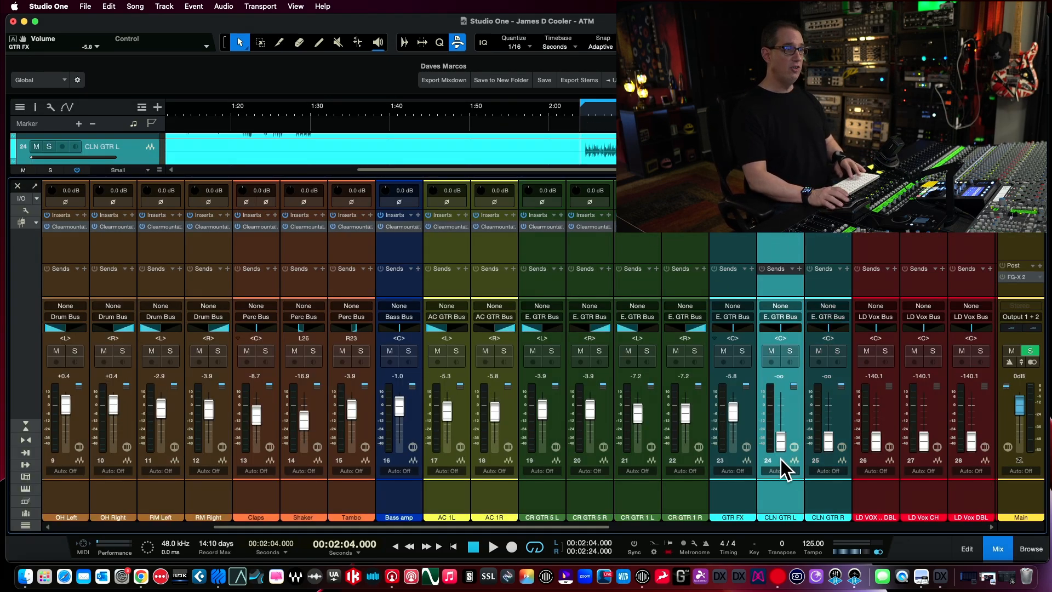
super+click(780, 442)
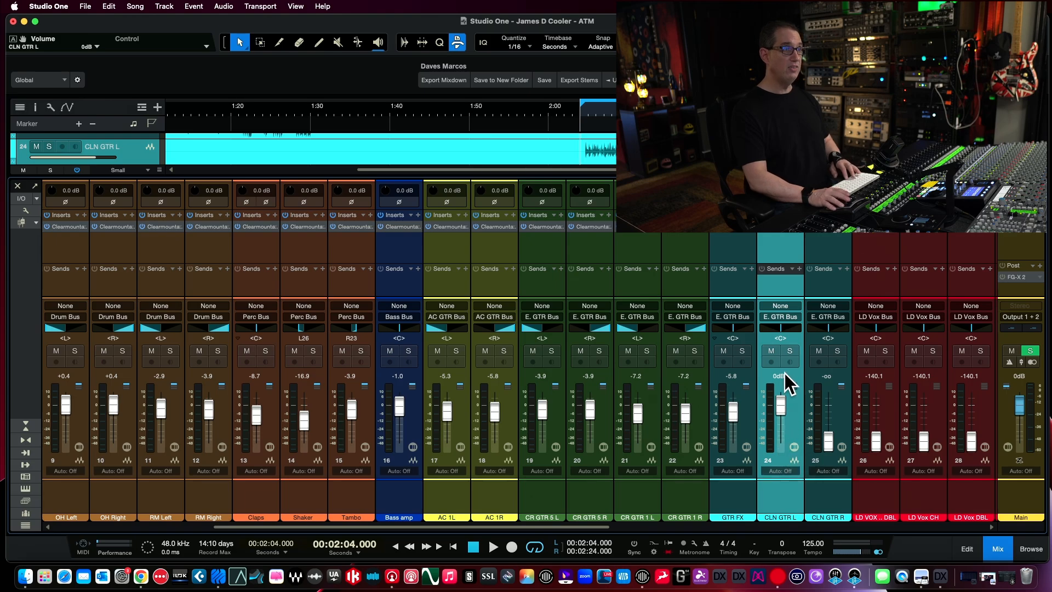
click(790, 351)
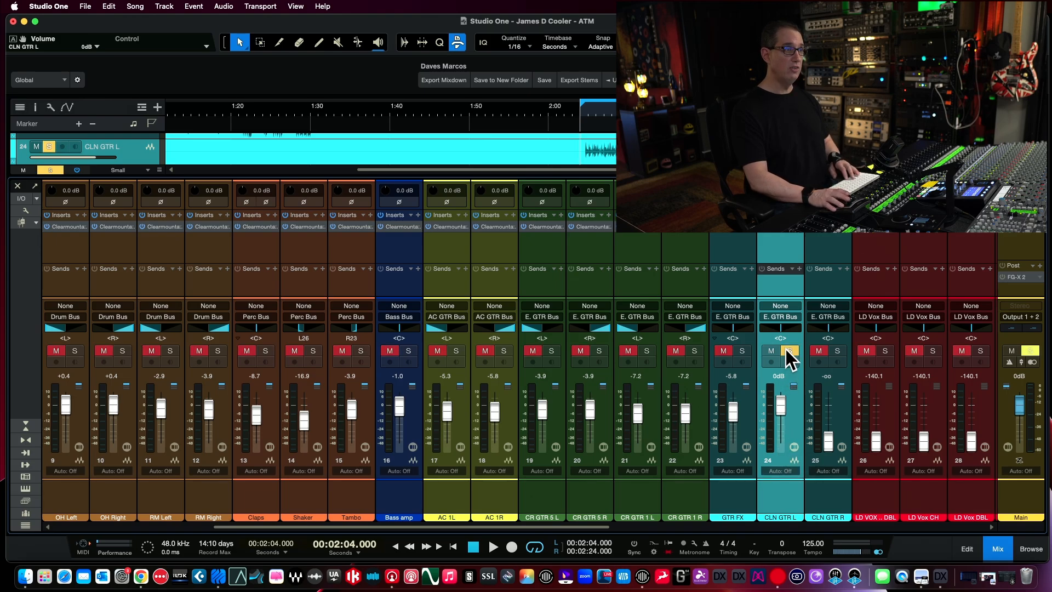
Set the Clearmountain's 8068 on CLN GTR L to a 160 Hz high-pass and +1.7 dB at 4.8 kHz during playback
click(775, 233)
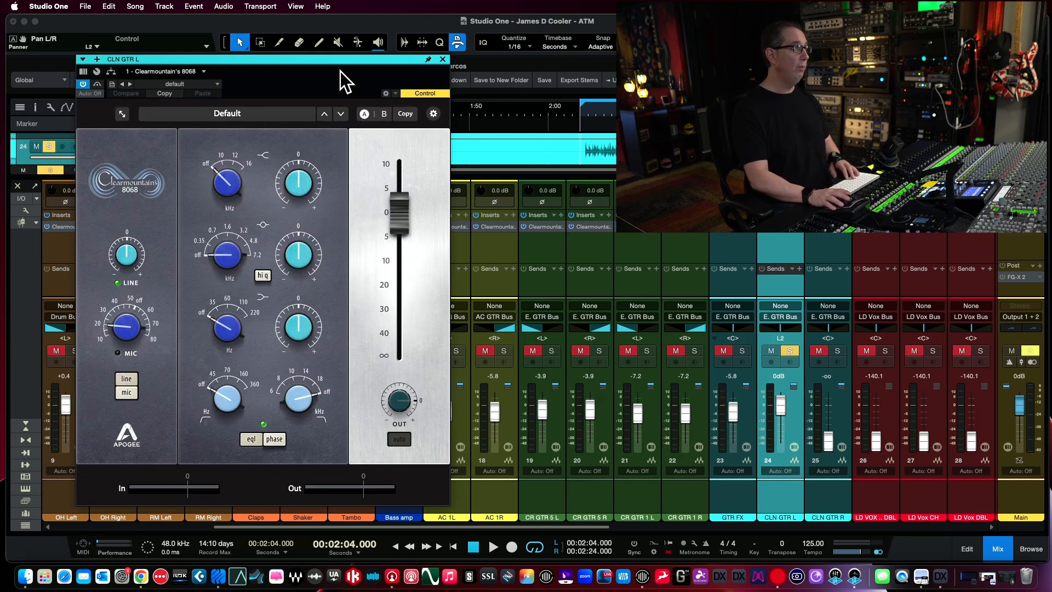
drag(341, 61, 350, 61)
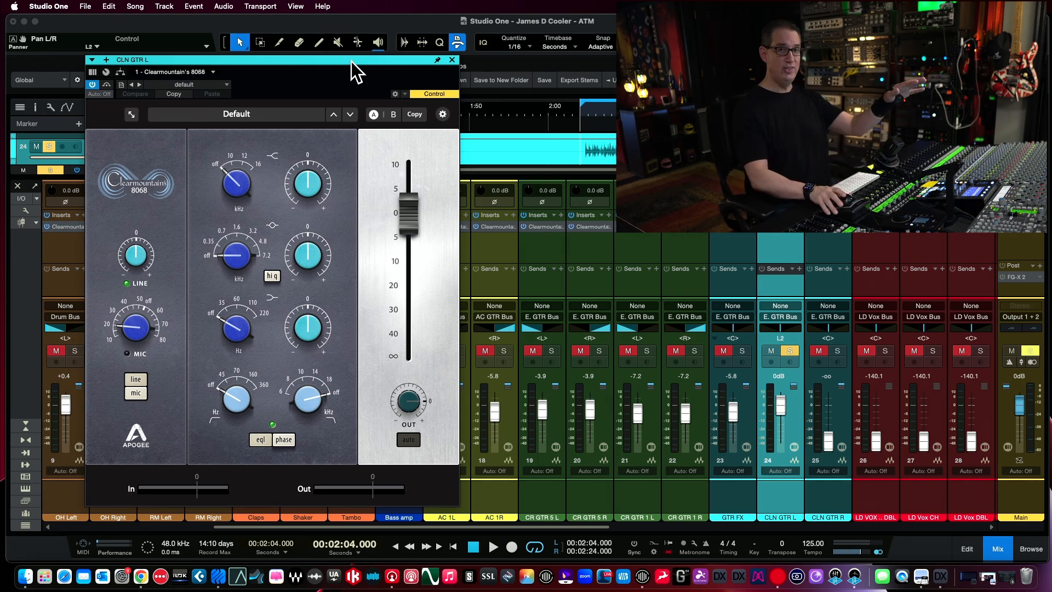
key(space)
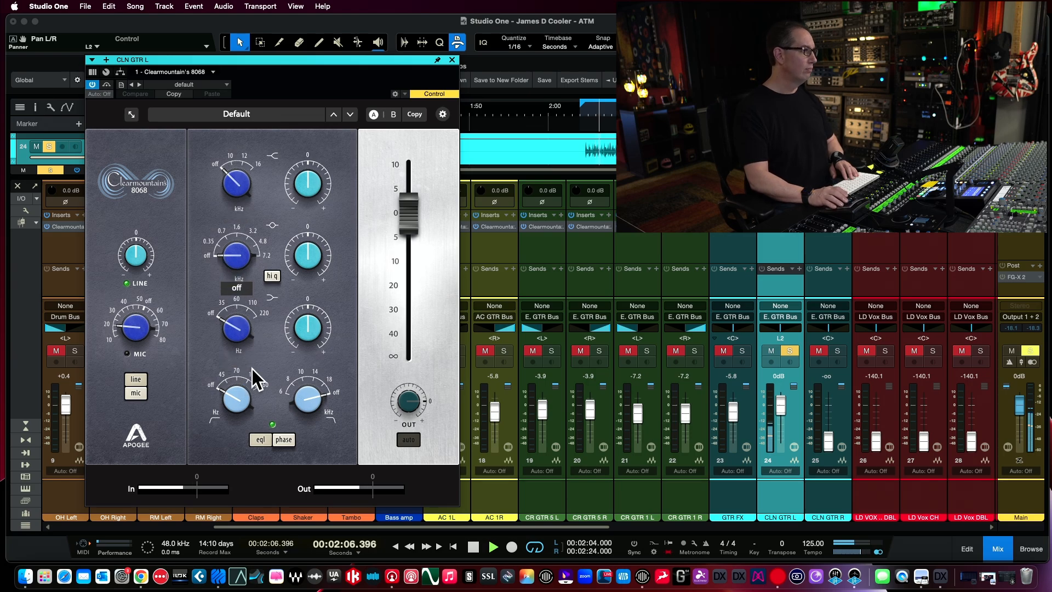
drag(236, 399, 242, 315)
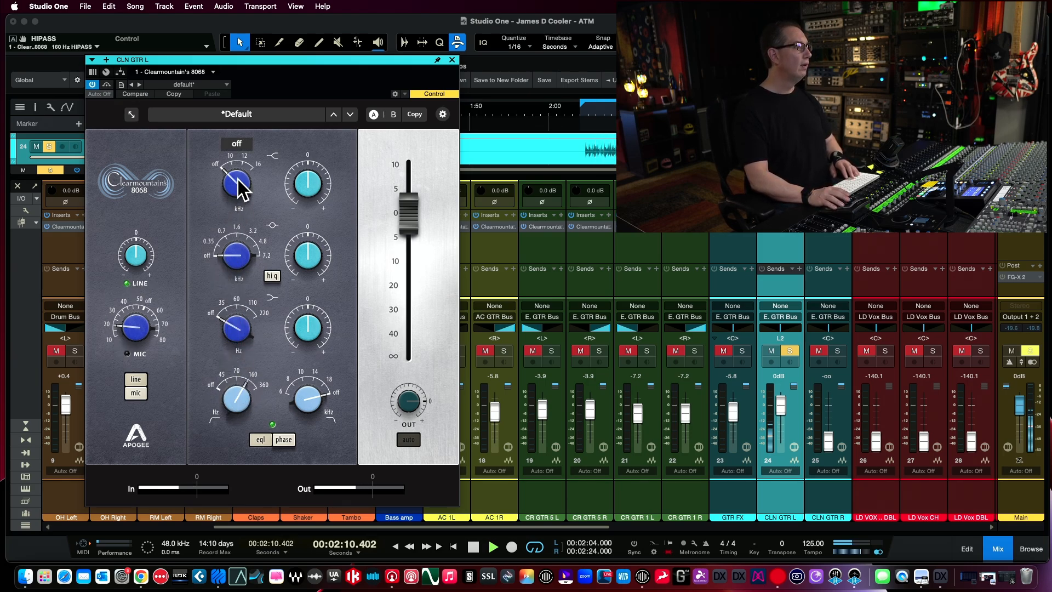
drag(235, 274, 249, 141)
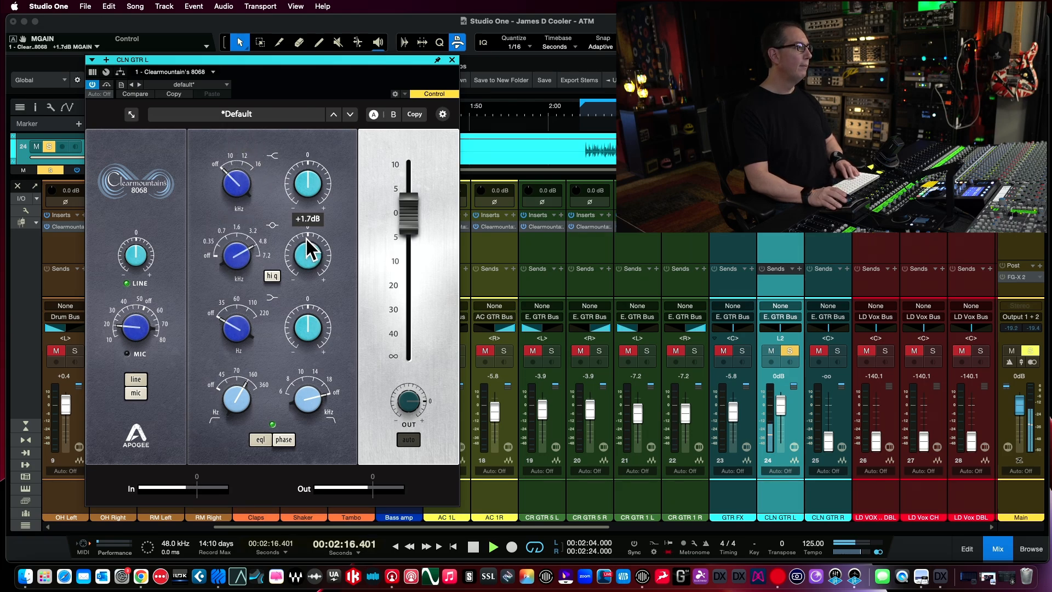
Switch the CLN GTR L preamp to mic input with +35 dB gain and resume playback
click(141, 402)
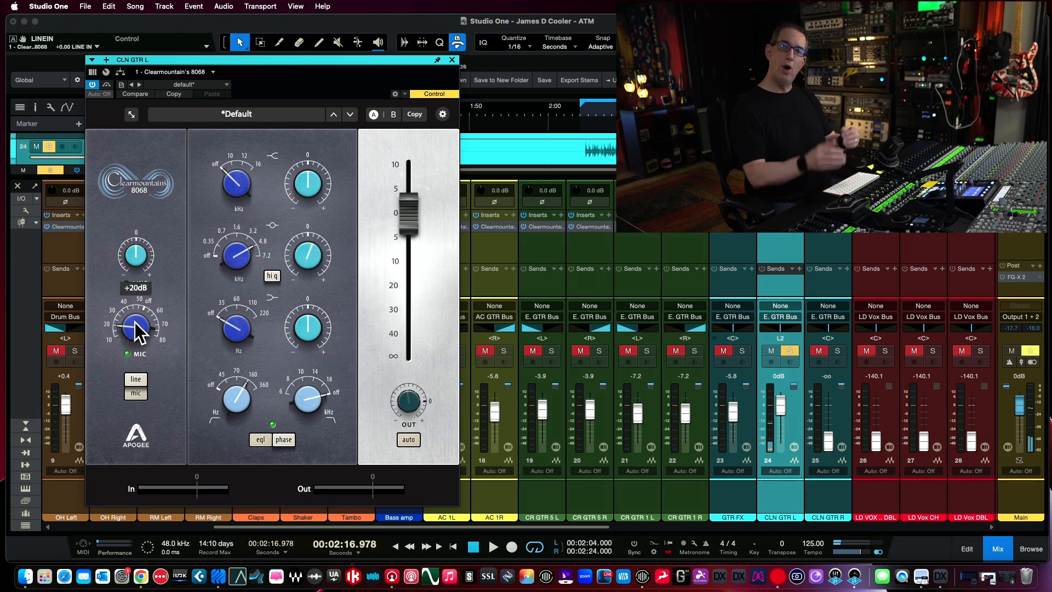
drag(137, 333, 140, 301)
key(space)
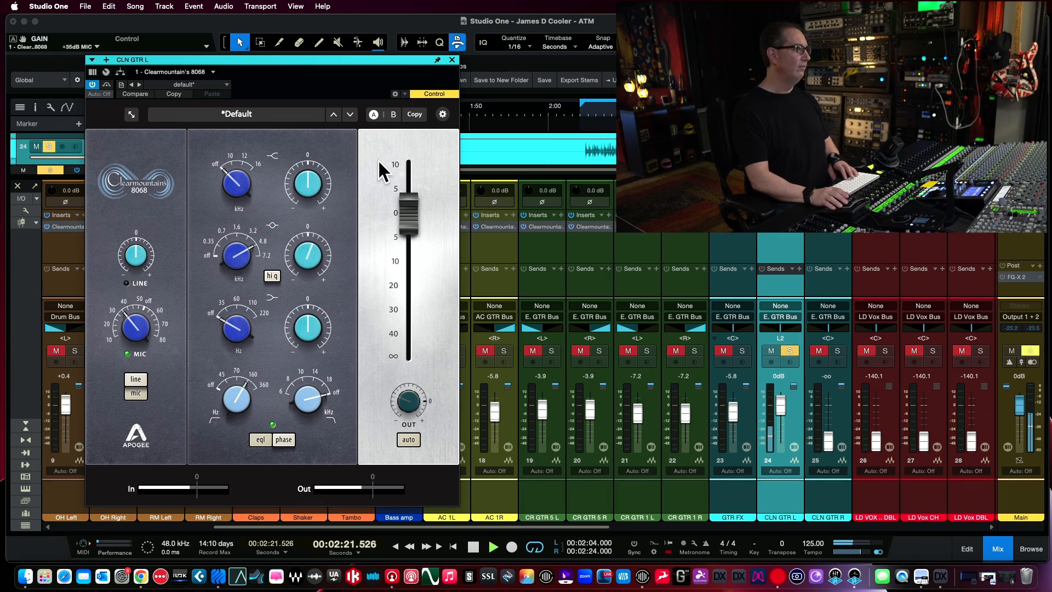
Boost CLN GTR L by 2.5 dB at 16 kHz, unsoloing the channel to judge the boost in the full mix
drag(231, 188, 258, 63)
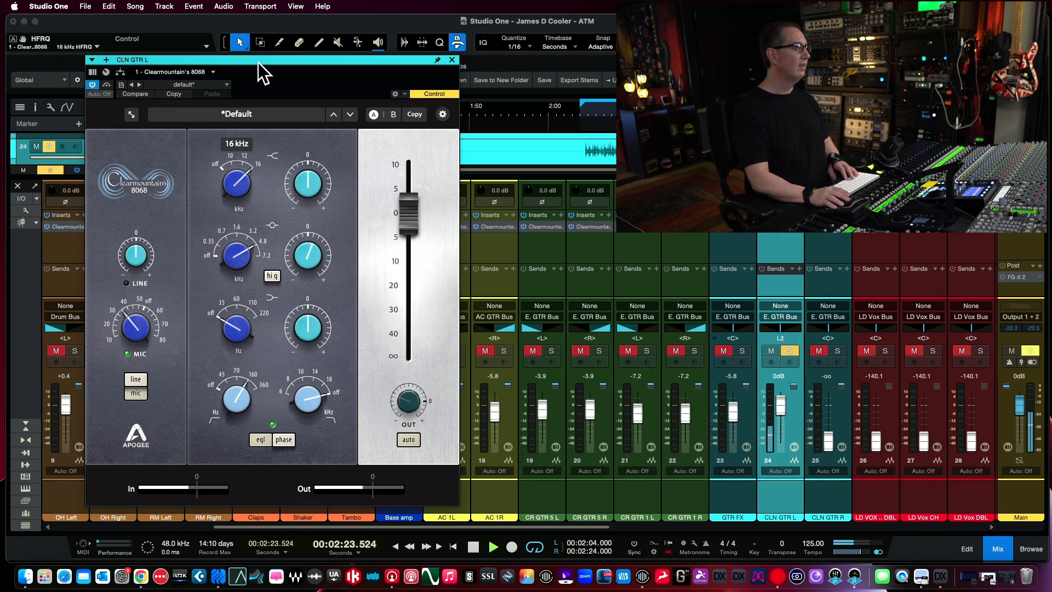
drag(306, 179, 308, 167)
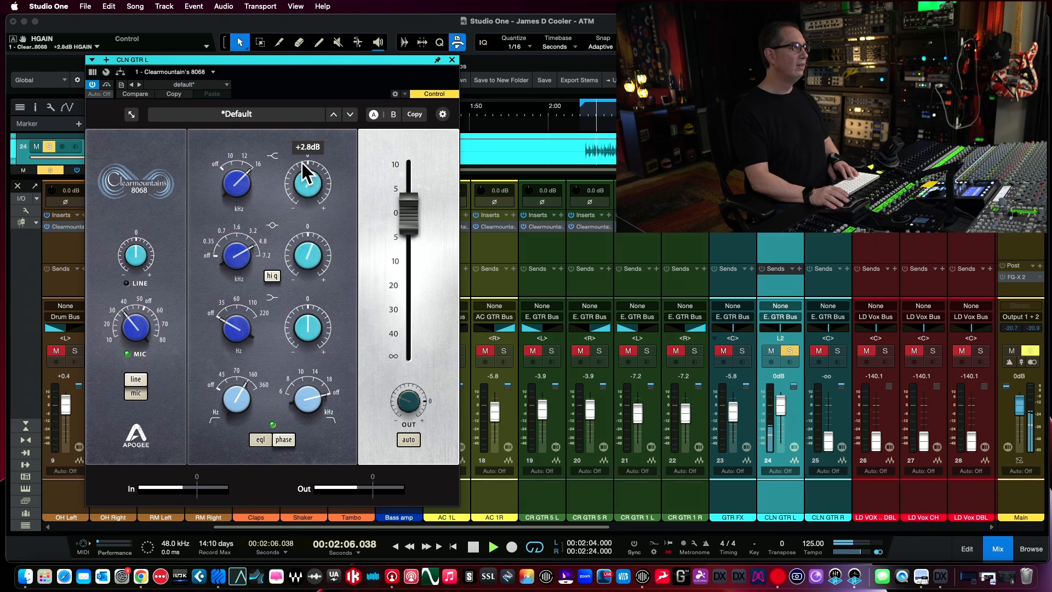
click(790, 351)
drag(305, 184, 306, 182)
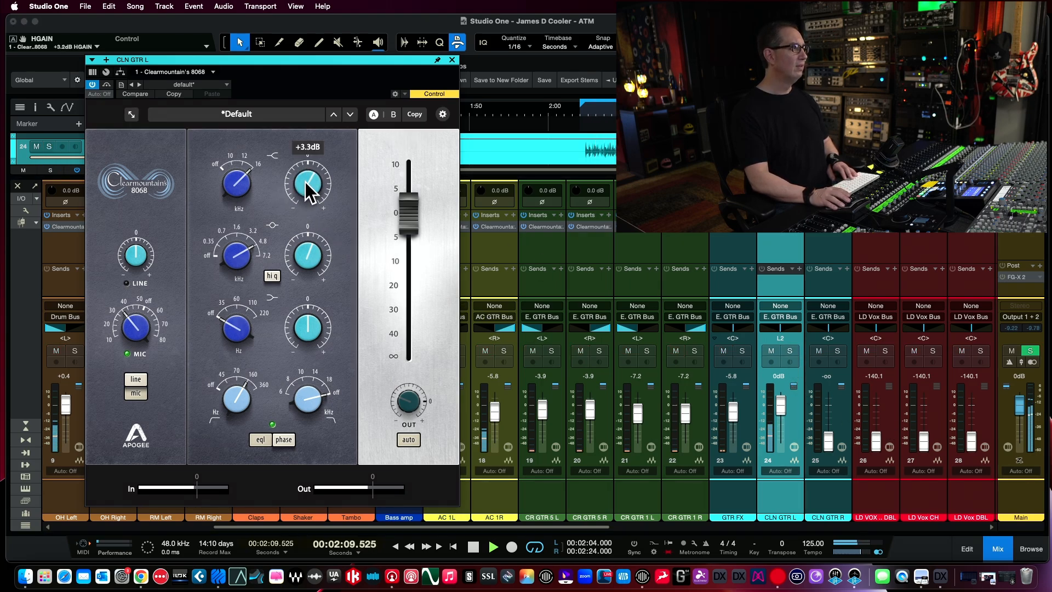
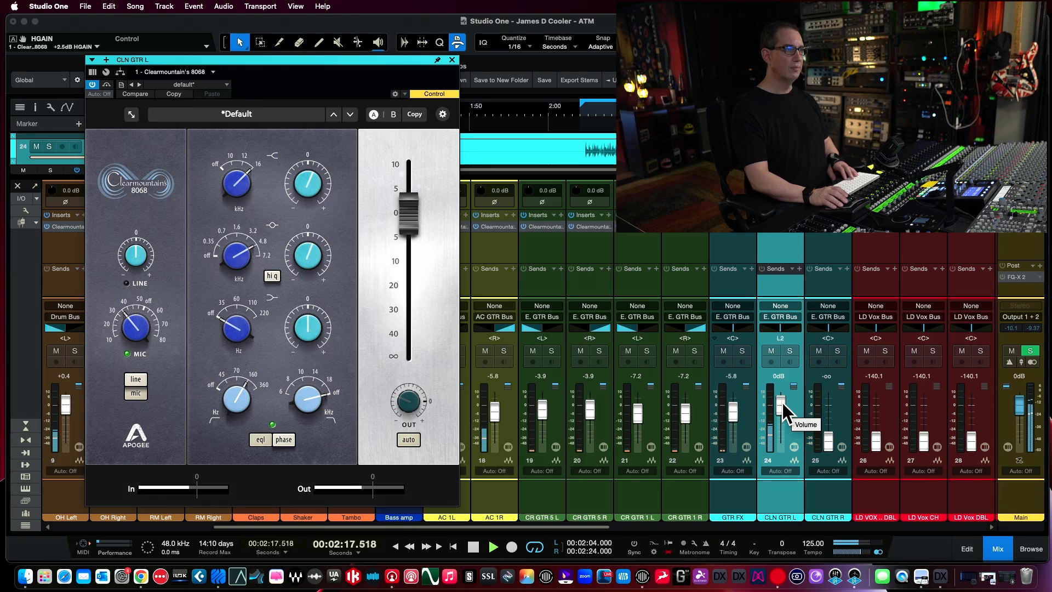
key(space)
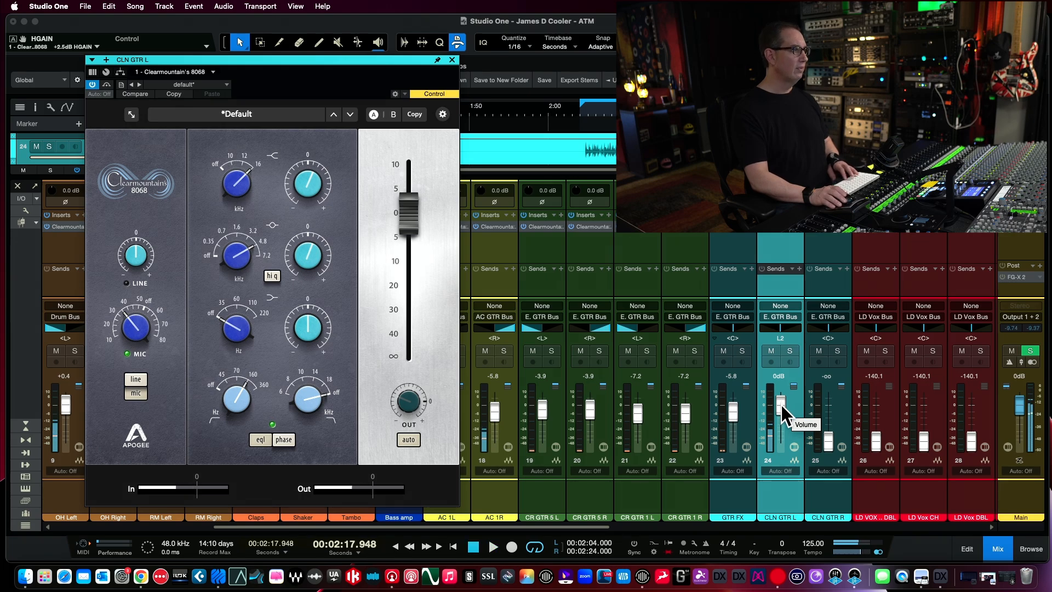
Reset the CLN GTR R fader to 0 dB with its Clearmountain's 8068 open, and pan CLN GTR L hard left
super+click(829, 441)
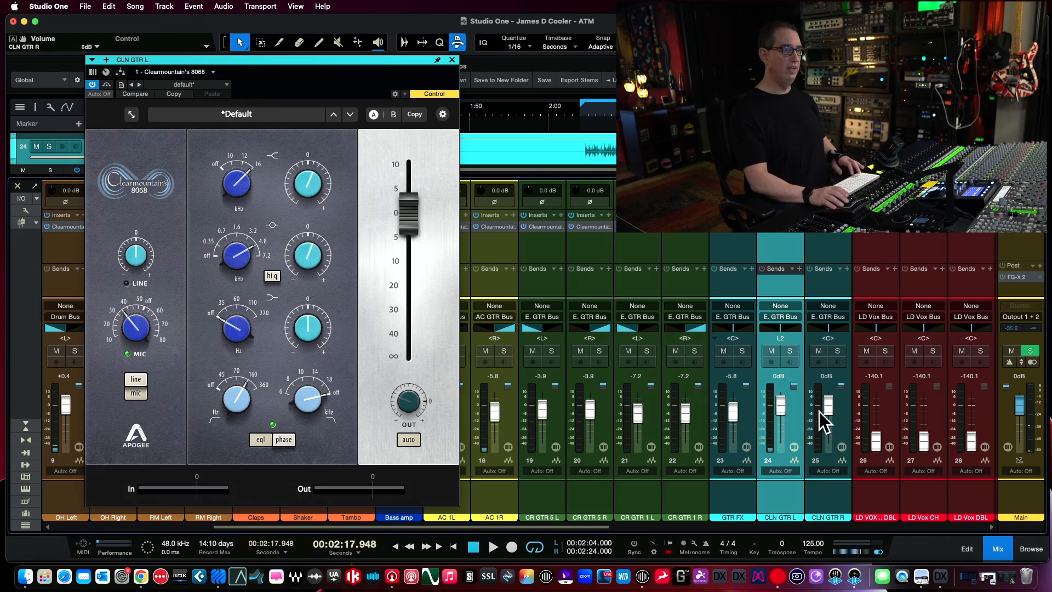
double_click(827, 229)
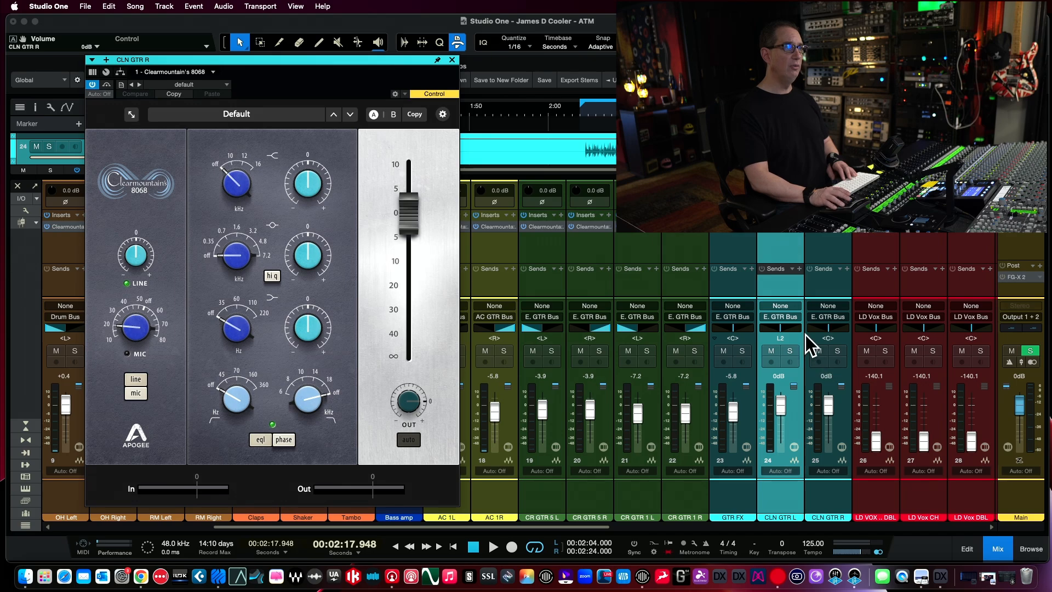
drag(781, 331, 704, 332)
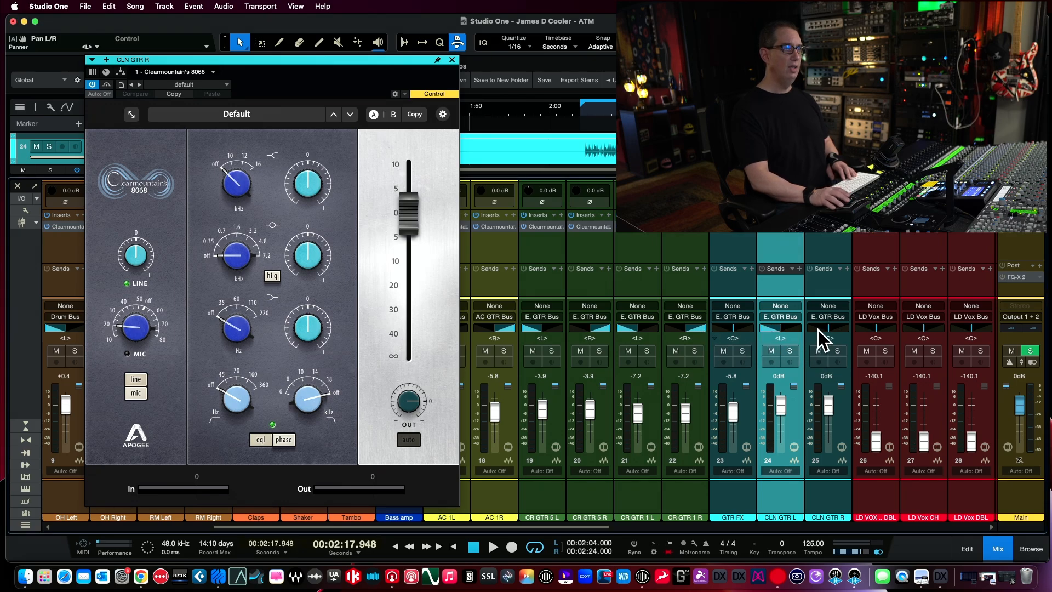
Solo and select the CLN GTR R channel and start playback
click(837, 350)
key(space)
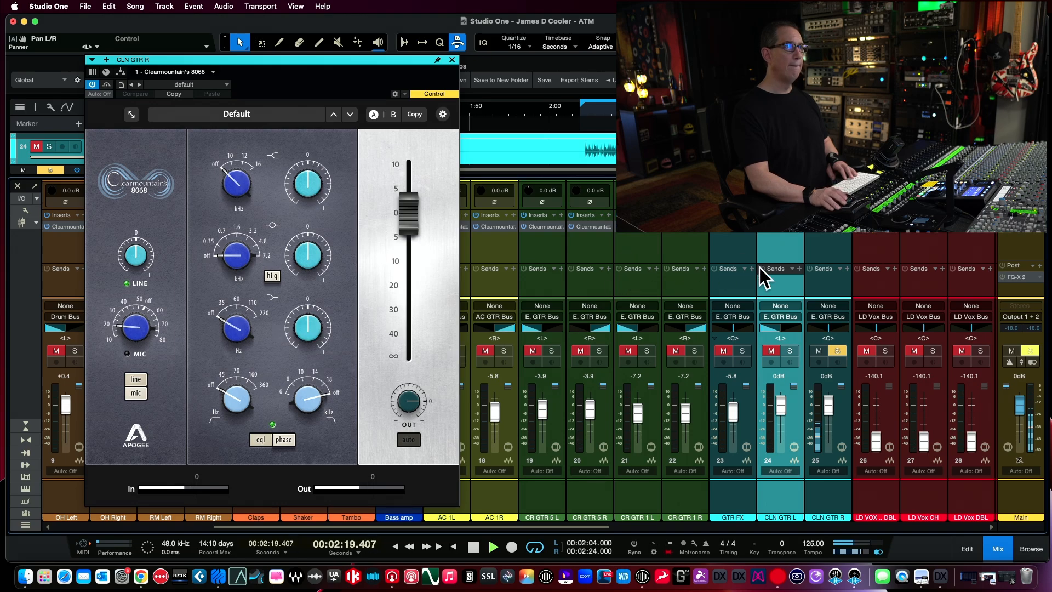
click(826, 262)
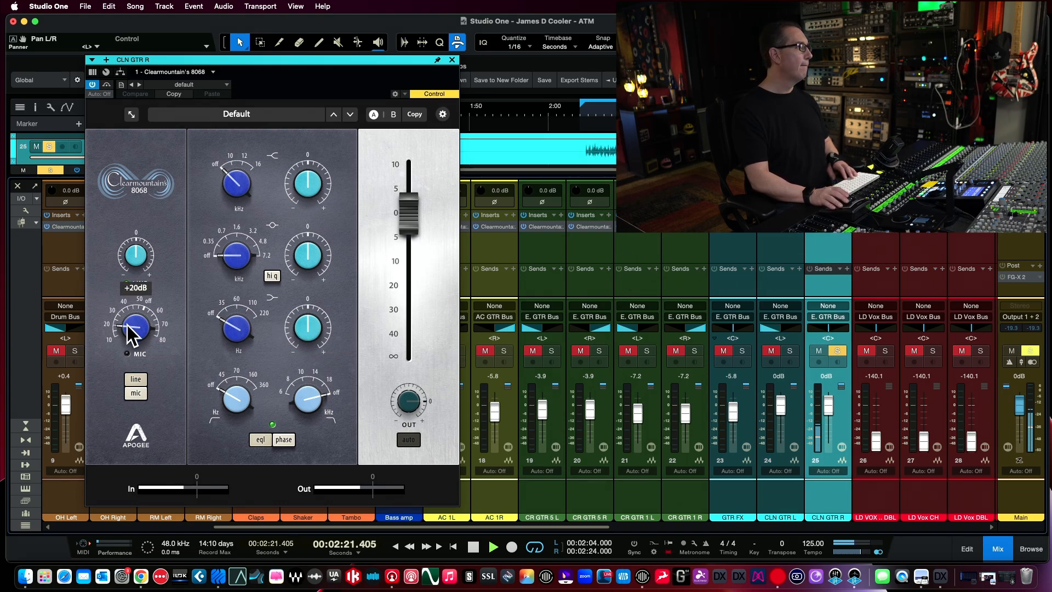
Switch the CLN GTR R preamp to mic input at about 35 dB gain and boost 12 kHz by 3.7 dB
click(136, 394)
drag(136, 337, 136, 298)
drag(234, 180, 253, 103)
drag(304, 168, 305, 157)
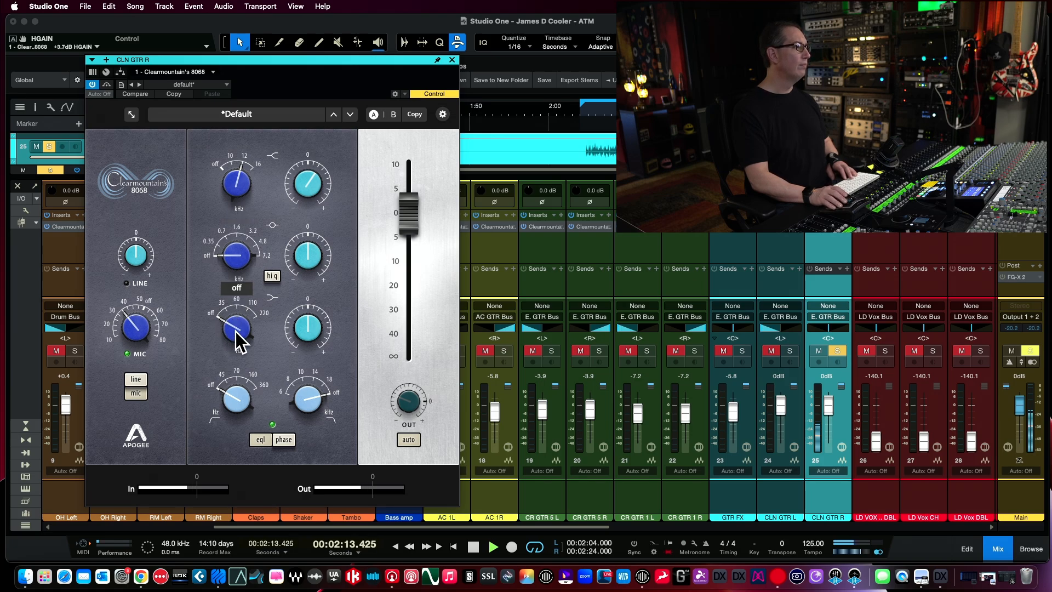
Set the high-pass filter on CLN GTR R to 160 Hz and pan the channel hard right
drag(229, 399, 245, 325)
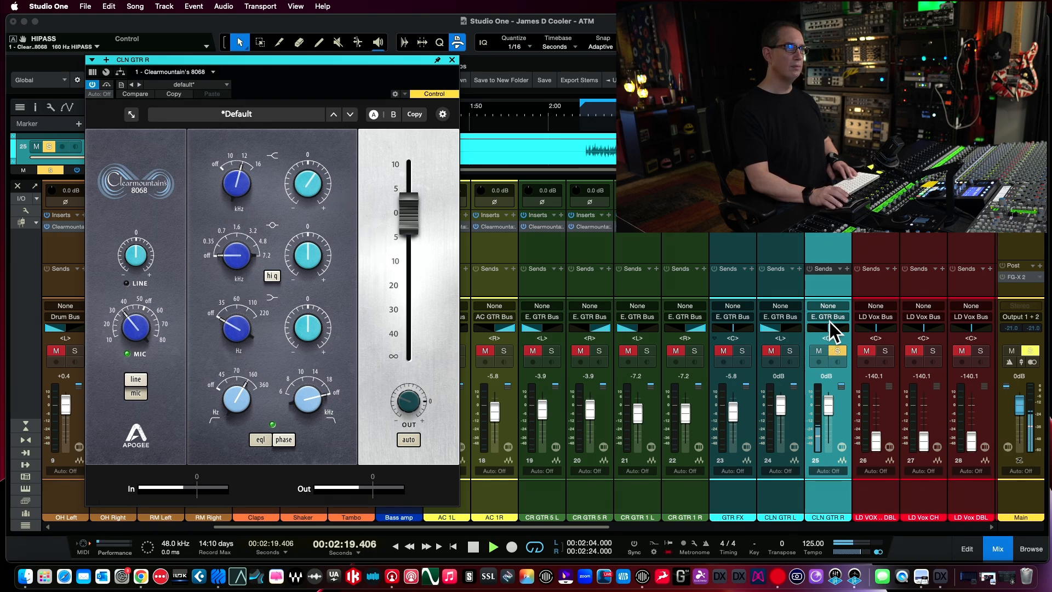
drag(829, 329, 876, 329)
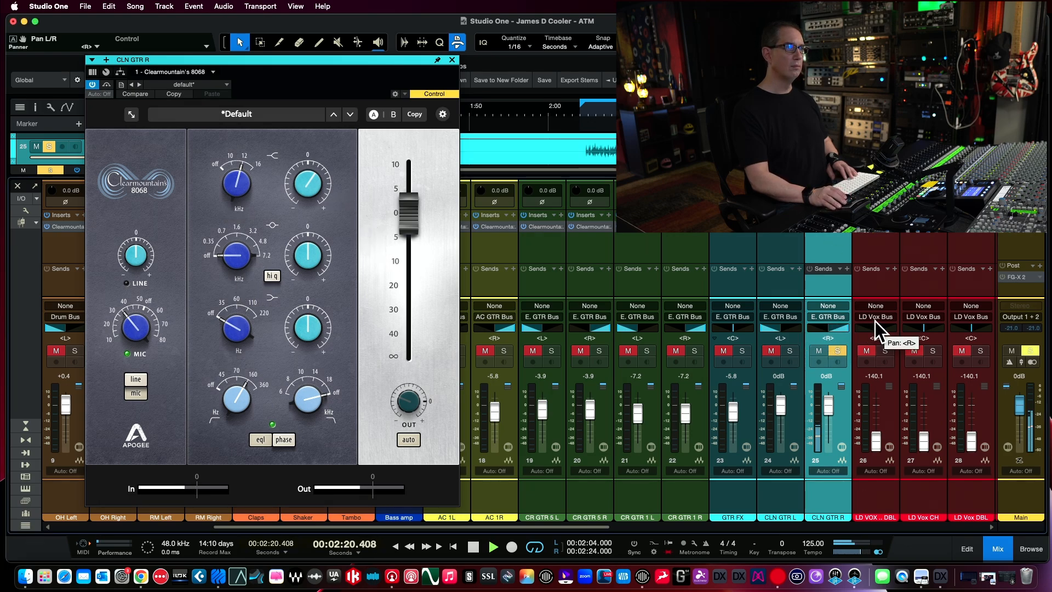
Solo CLN GTR L alongside CLN GTR R to hear the pair, and unsolo both channels for the full mix
click(791, 351)
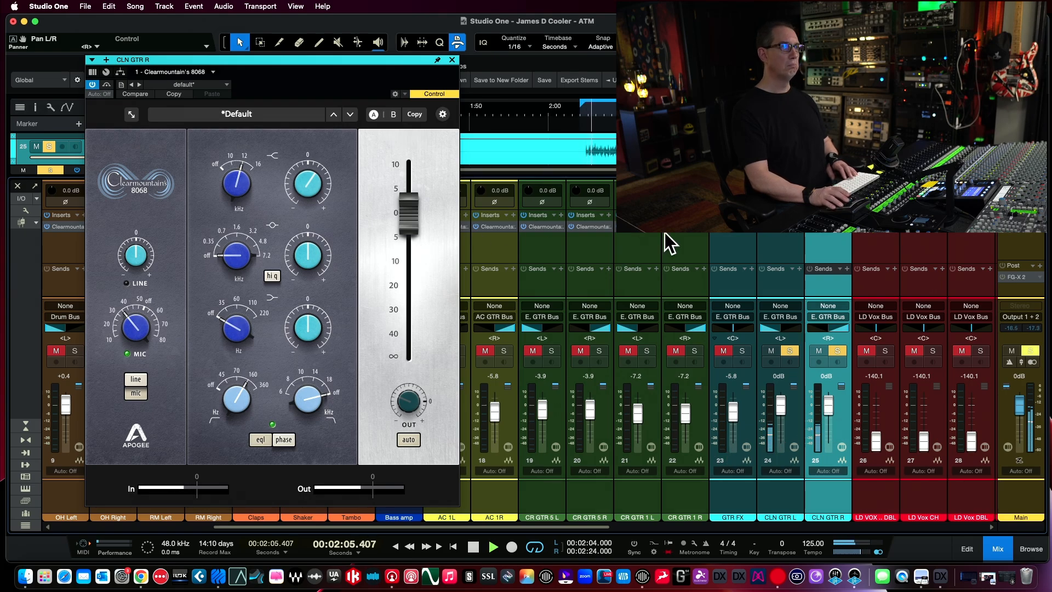
click(789, 351)
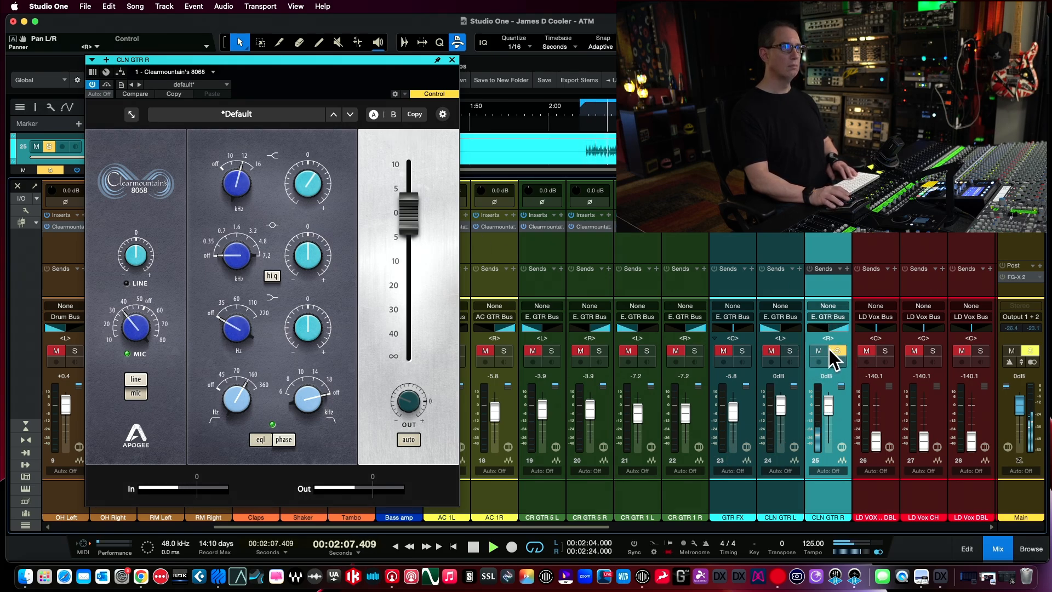
click(830, 350)
Lower the CLN GTR L and CLN GTR R faders together to -2.9 dB and close the plug-in window
click(791, 495)
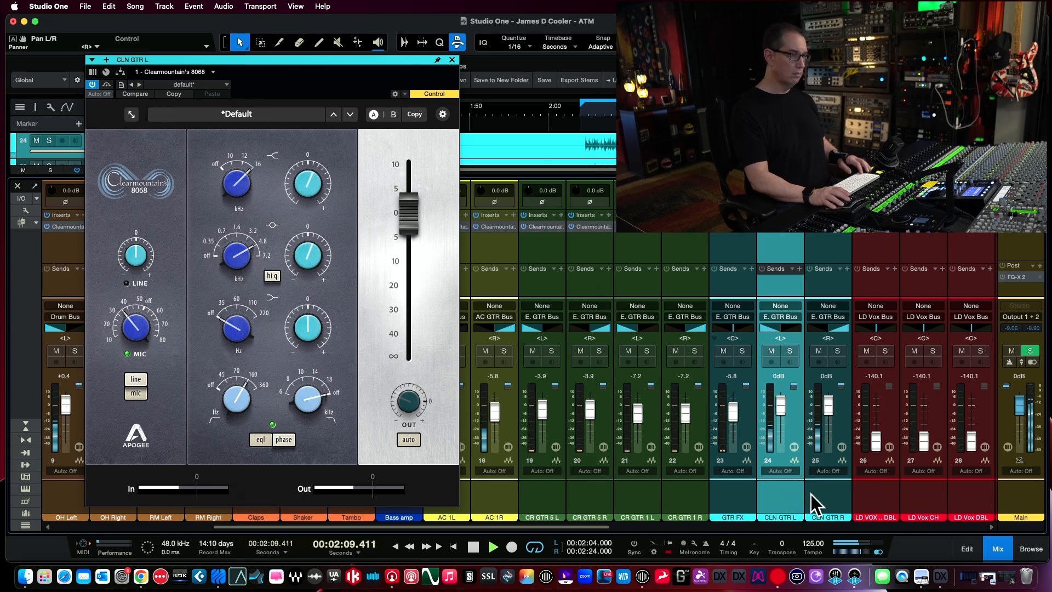
shift+click(816, 503)
drag(825, 406, 831, 419)
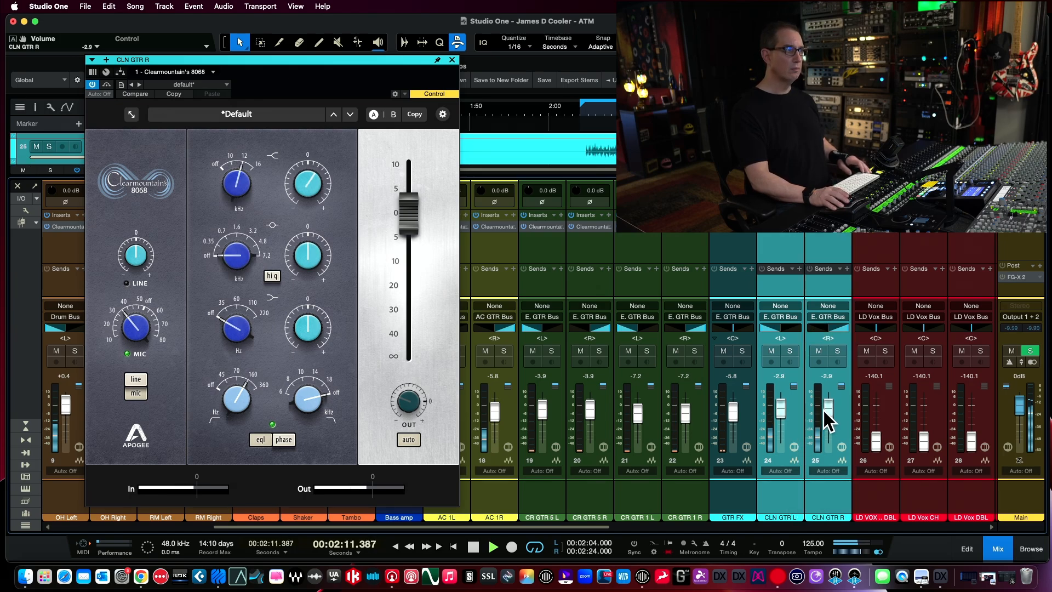
click(452, 59)
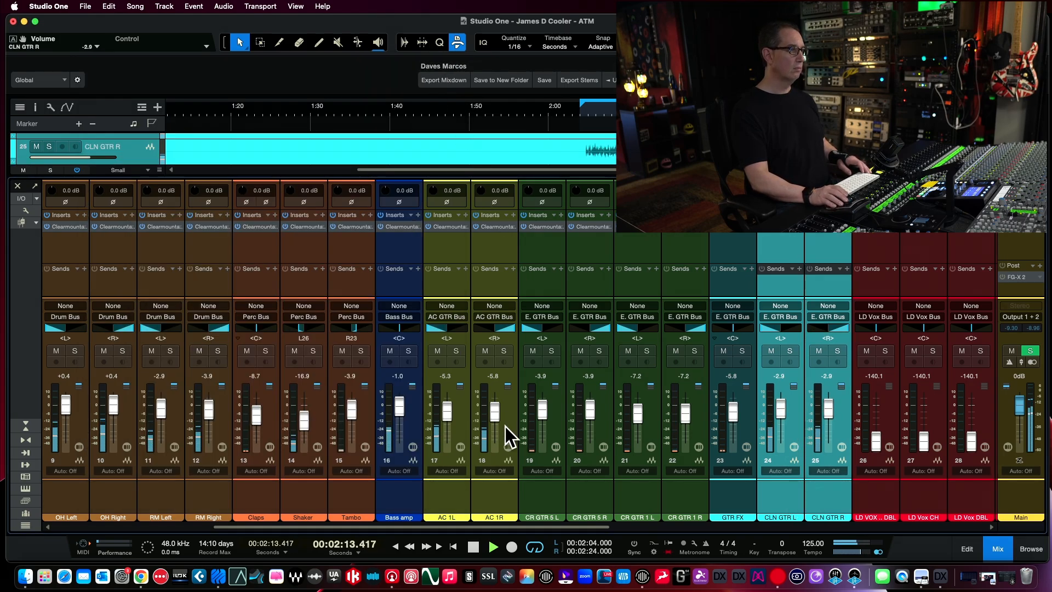
Lower the two acoustic guitar faders together, bringing AC 1L to -7.2 dB and AC 1R to -7.7 dB
click(467, 513)
shift+click(497, 495)
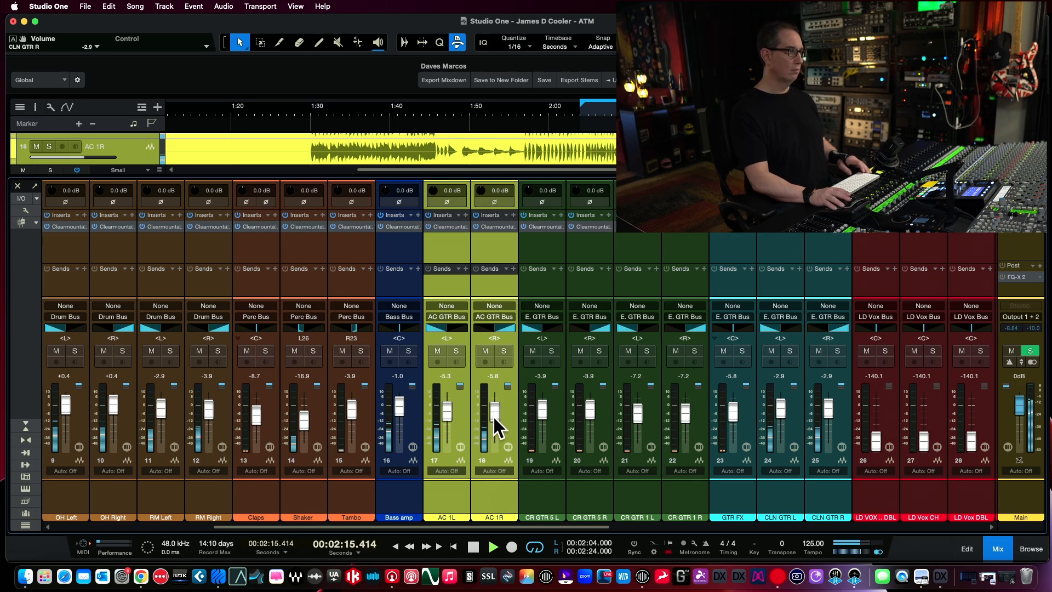
drag(494, 418, 495, 419)
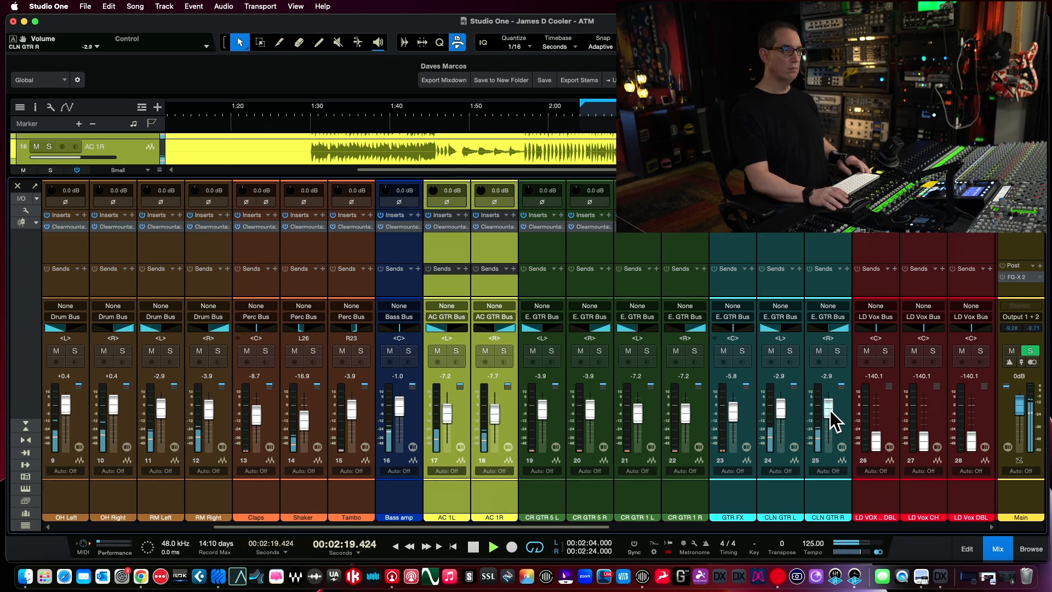
Raise the CLN GTR L and CLN GTR R faders together to -1.0 dB and stop playback
click(830, 518)
shift+click(775, 516)
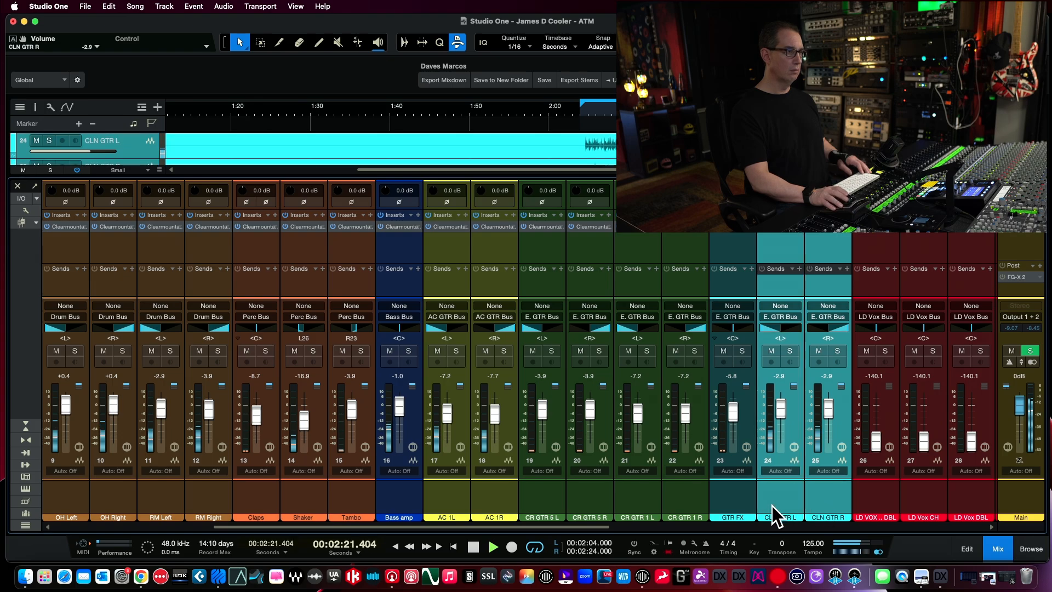
scroll(785, 422, up, 3)
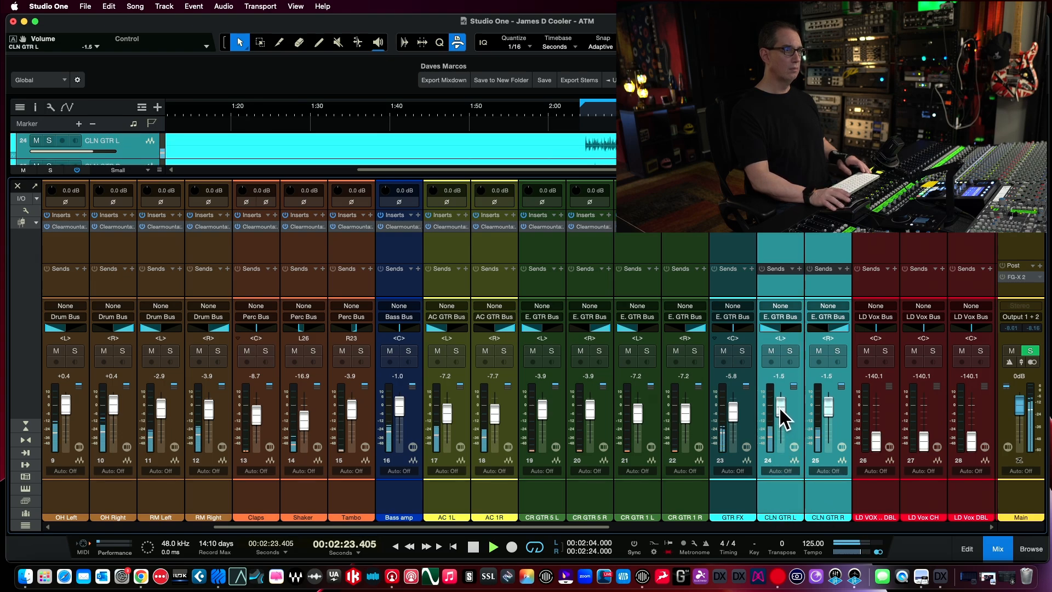
scroll(785, 422, up, 1)
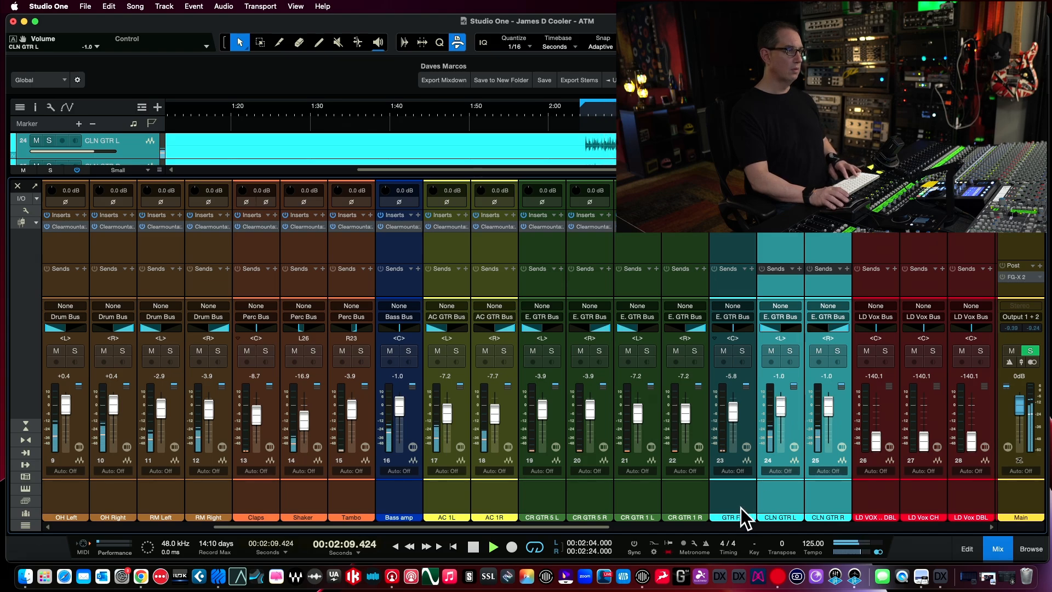
key(space)
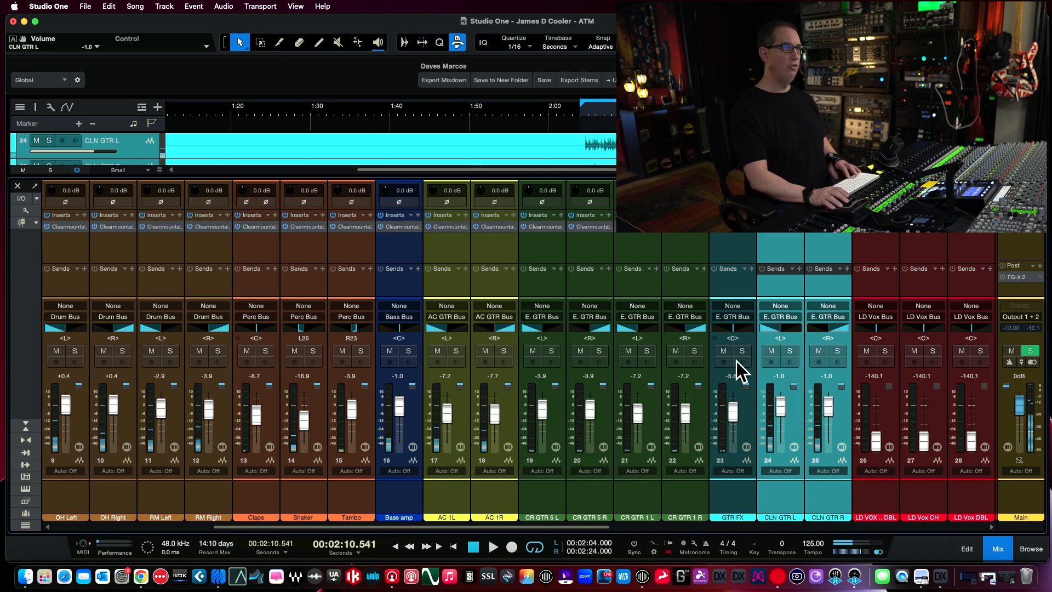
Narrow the clean guitar panning by setting CLN GTR L to L75 and CLN GTR R to R75
click(775, 497)
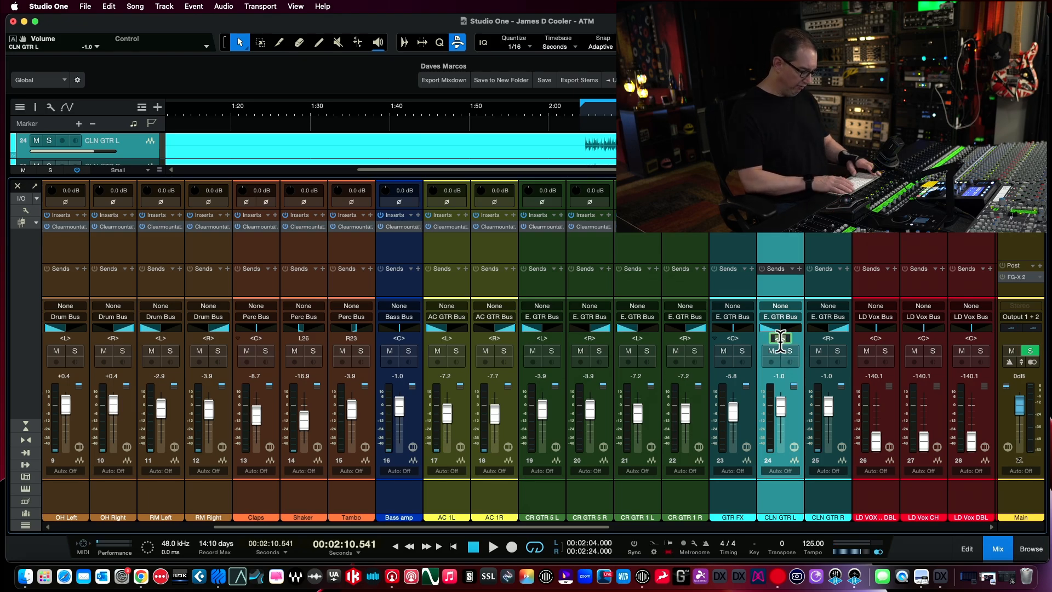
text(L75)
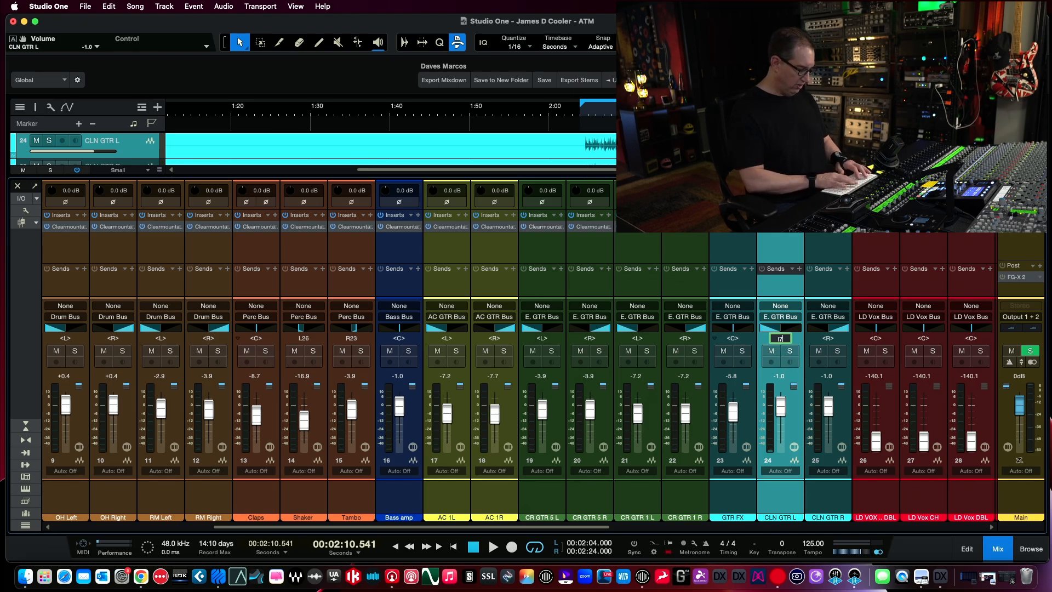
key(Return)
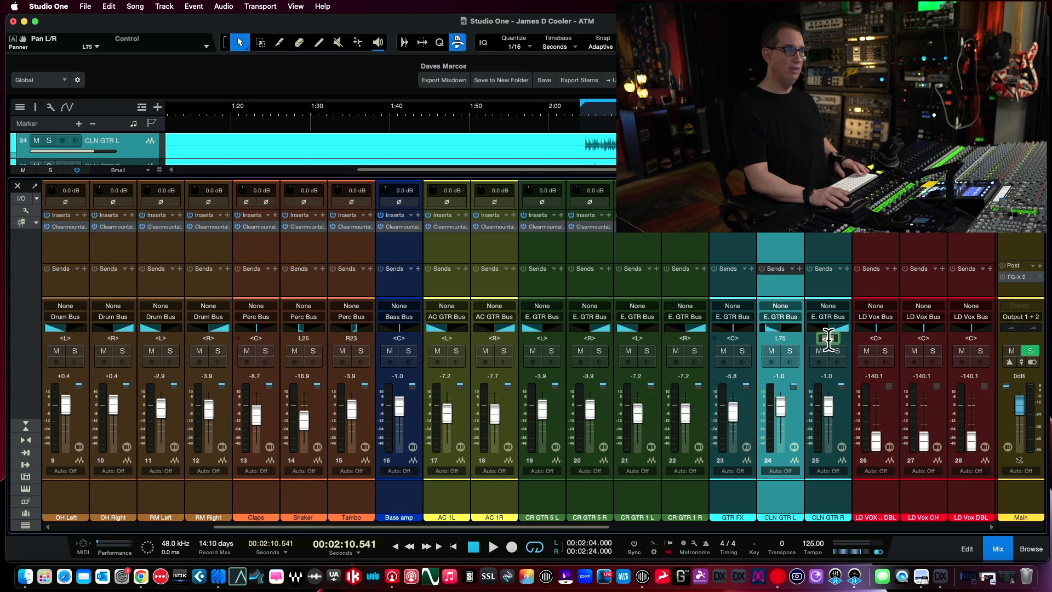
click(829, 338)
text(R75)
key(Return)
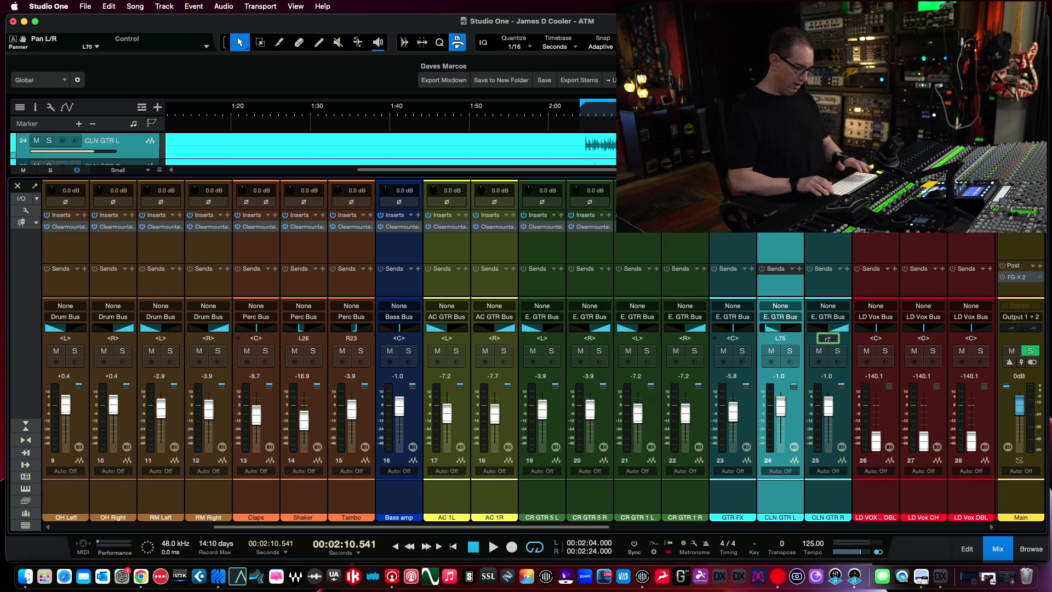
Play the mix and raise the CLN GTR L and CLN GTR R faders together to -0.5 dB
key(space)
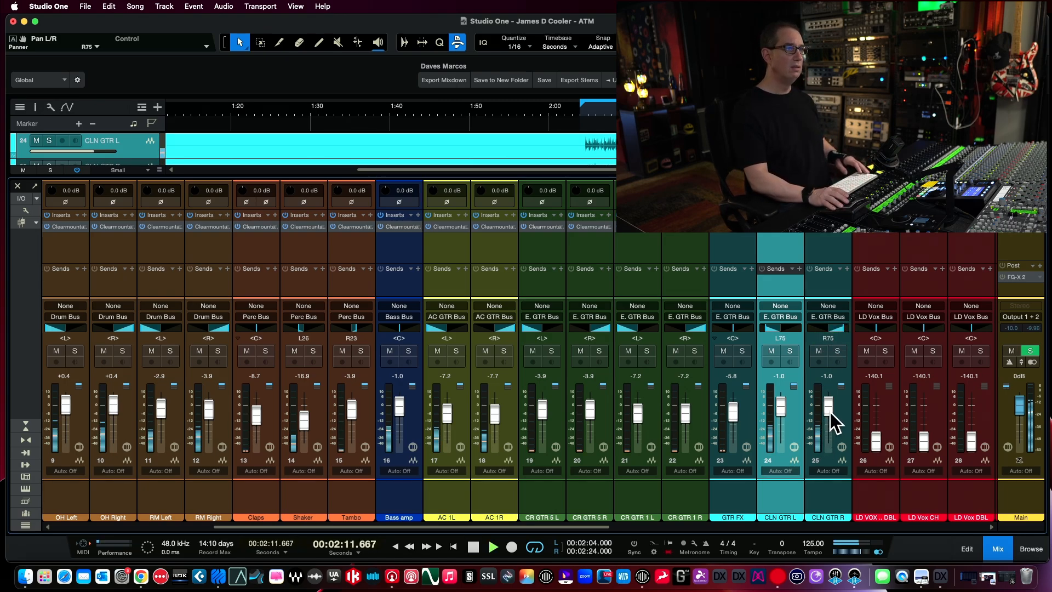
shift+click(830, 498)
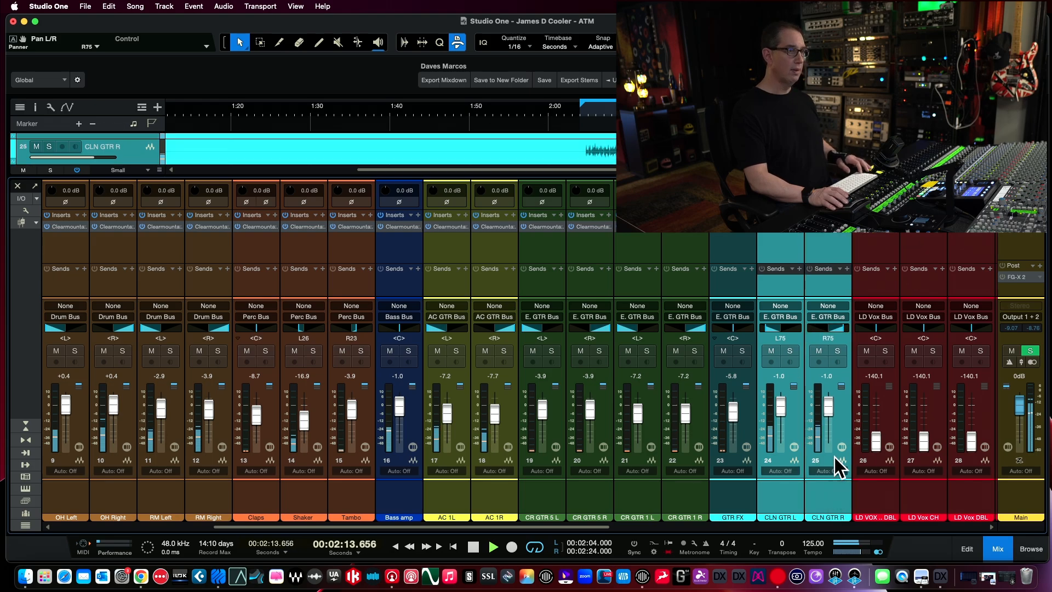
drag(828, 403, 830, 406)
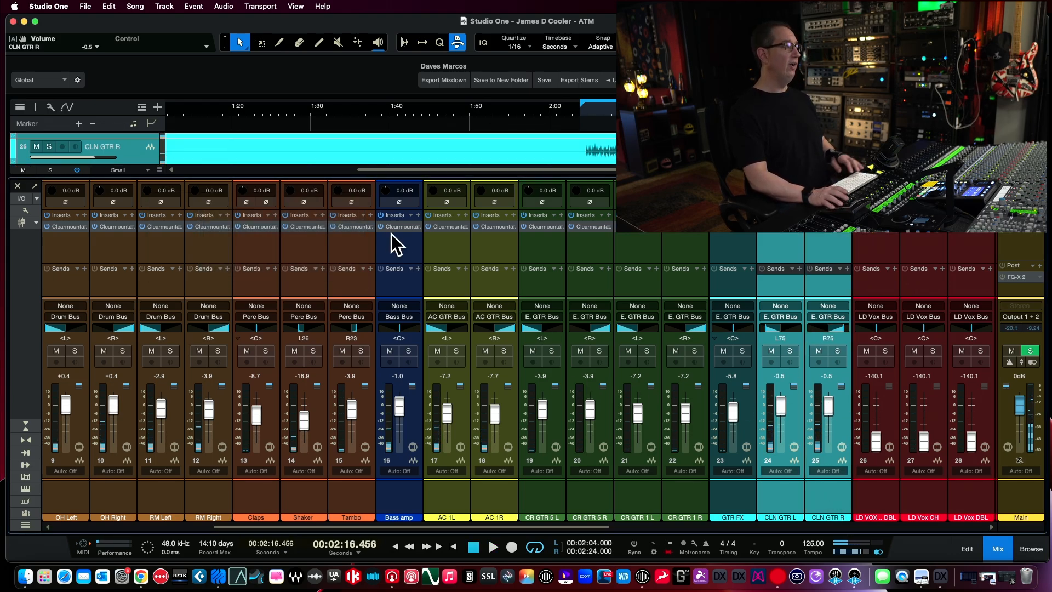
Extend the loop range in the arrangement to run from 1:58 to 2:42, and return to the mixer
key(F3)
scroll(491, 146, up, 10)
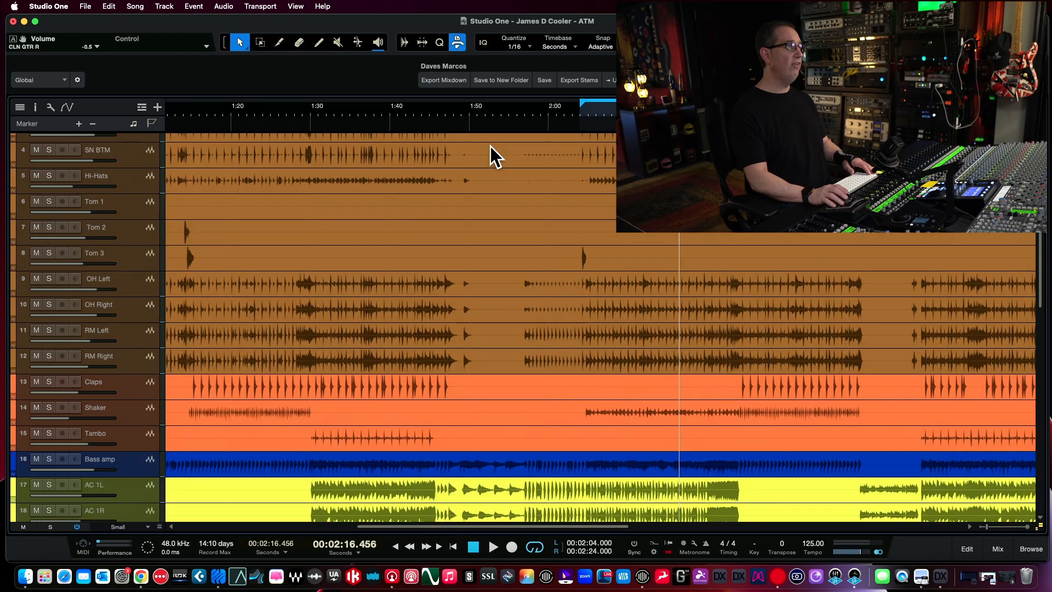
key(w)
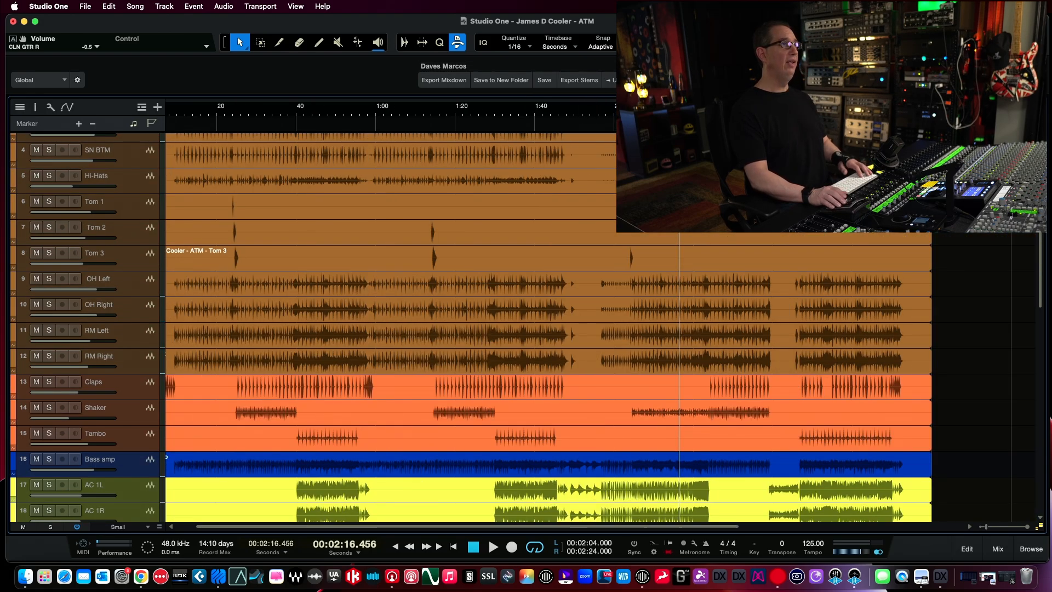
drag(636, 110, 605, 117)
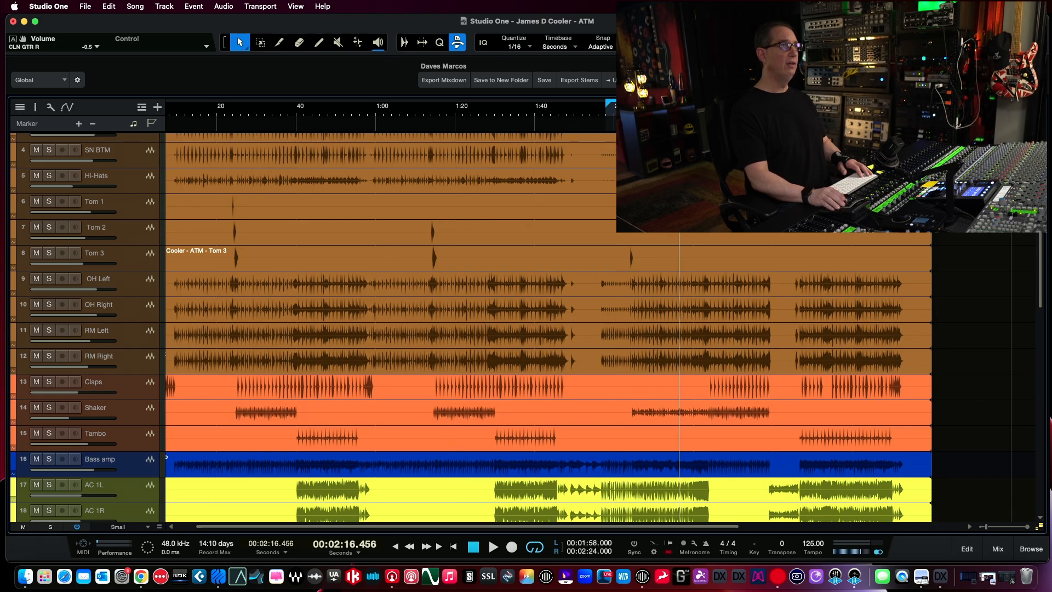
key(F3)
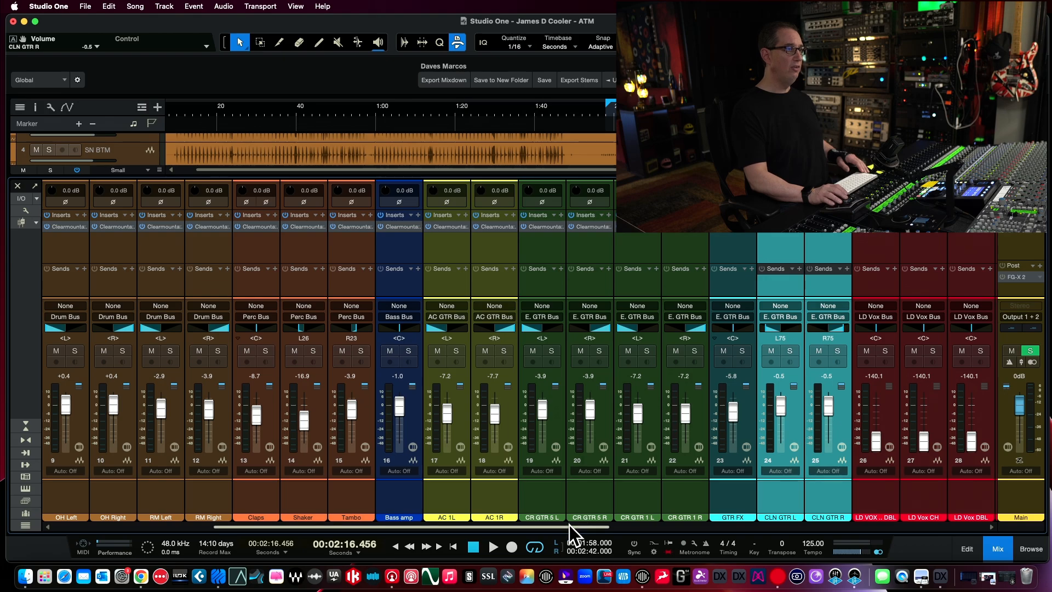
Select all channels from Kick In through CLN GTR R and compare the playing mix with their inserts bypassed and active
drag(570, 528, 136, 544)
click(59, 238)
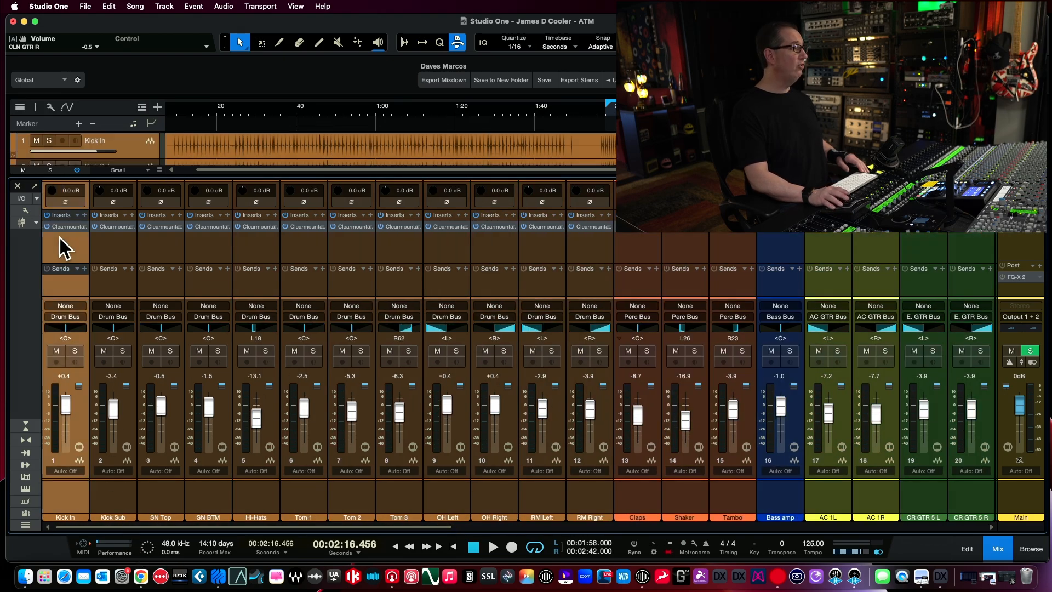
drag(340, 525, 563, 511)
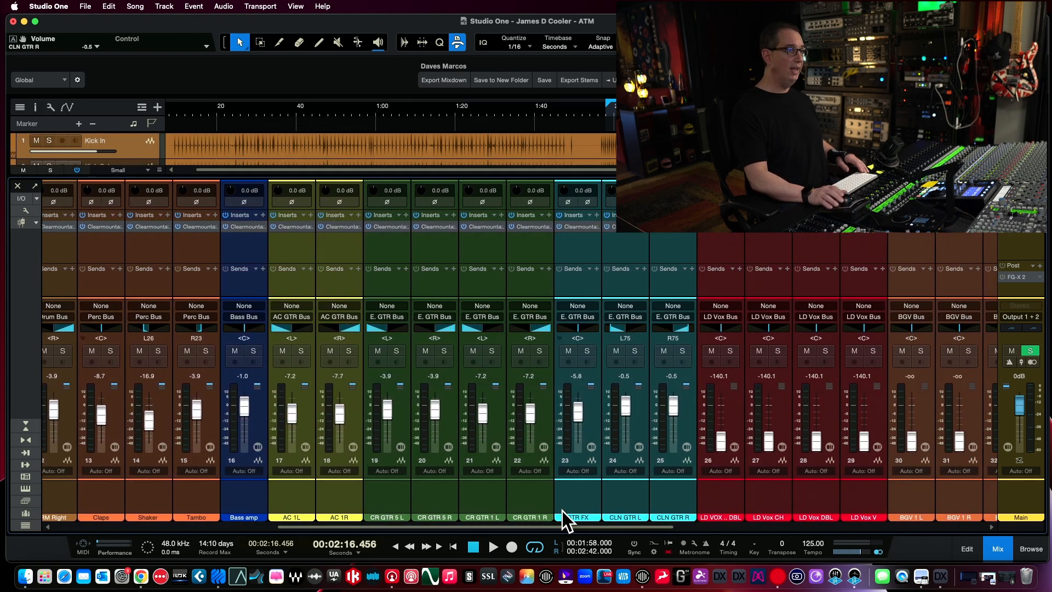
shift+click(670, 253)
key(space)
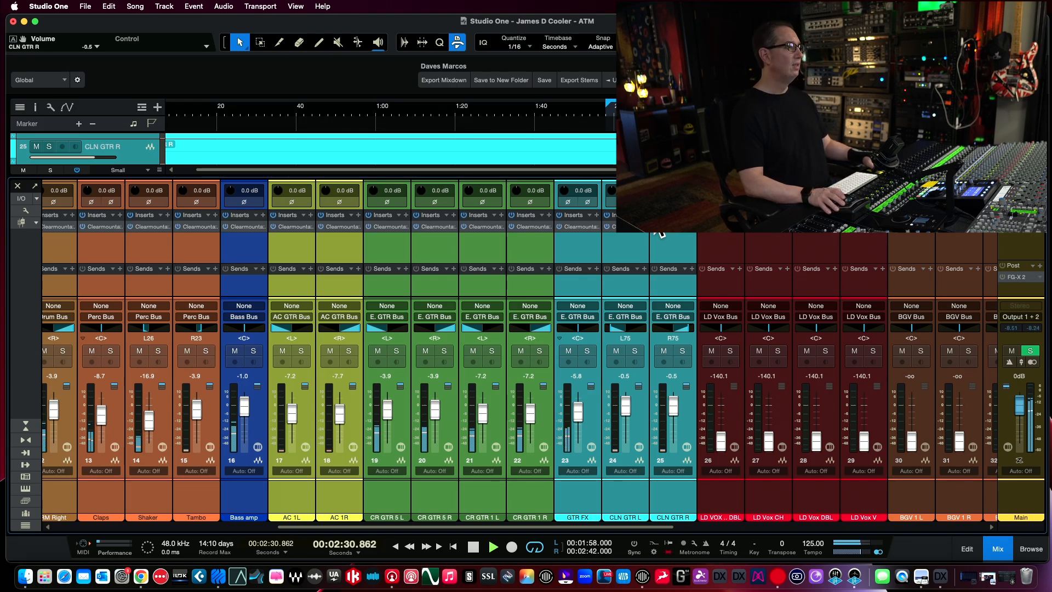
drag(648, 529, 105, 529)
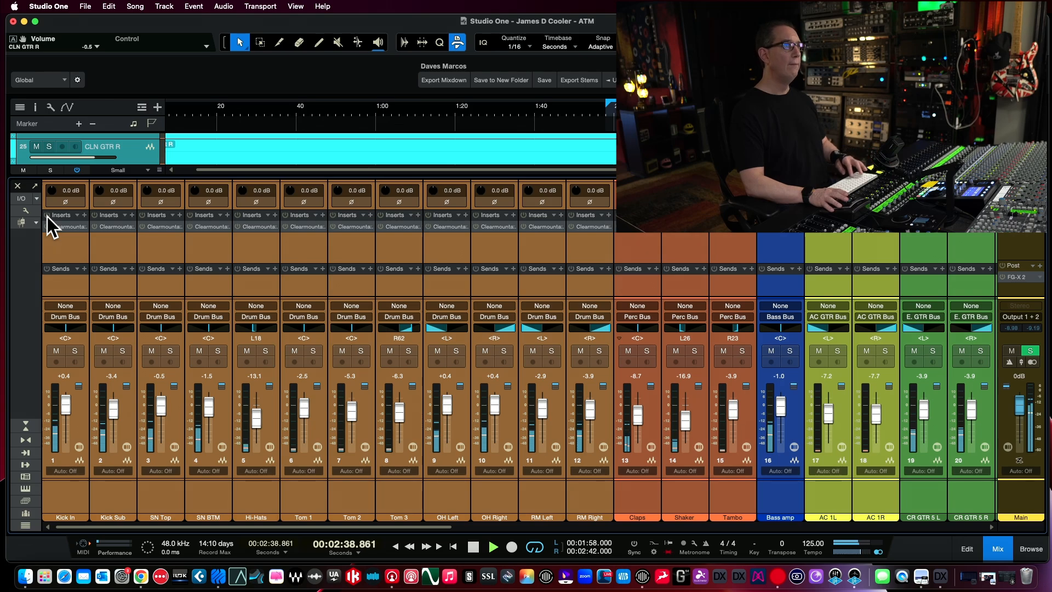
key(space)
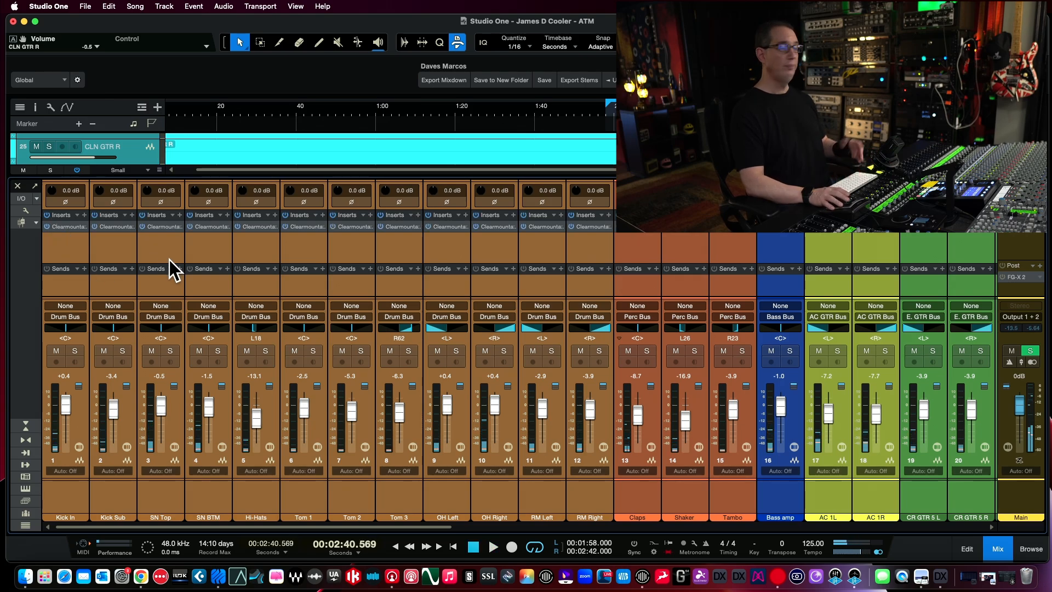
Select only the Kick In channel and open its Clearmountain's 8068 insert
click(66, 257)
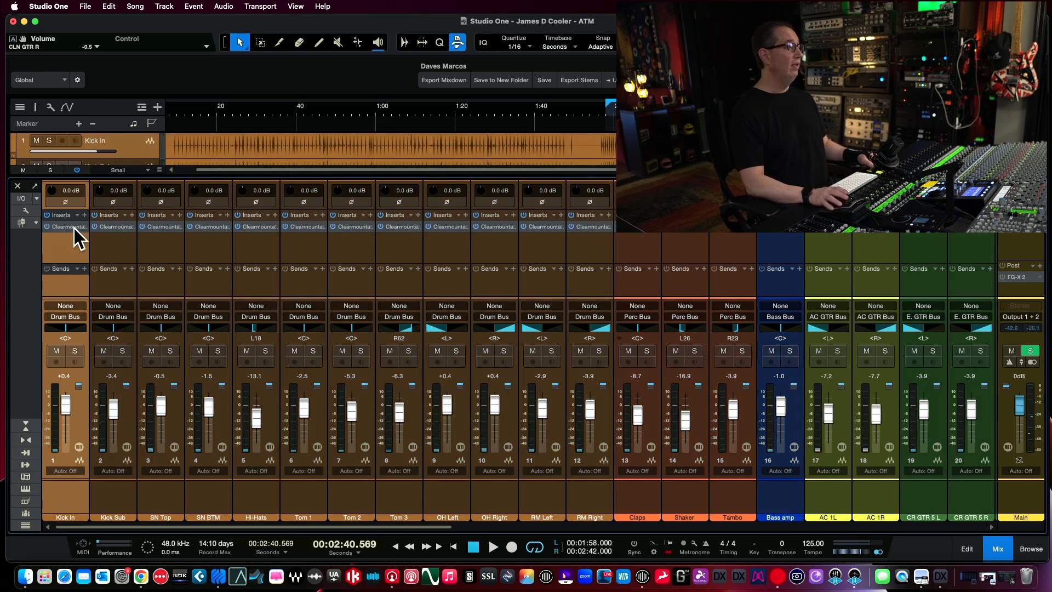
click(74, 227)
drag(250, 62, 246, 57)
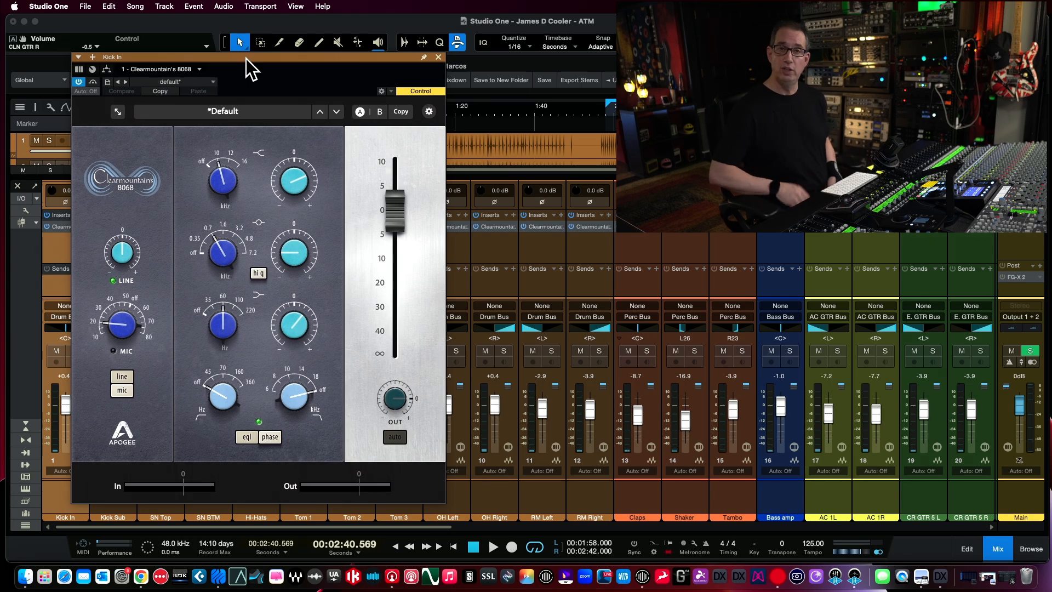